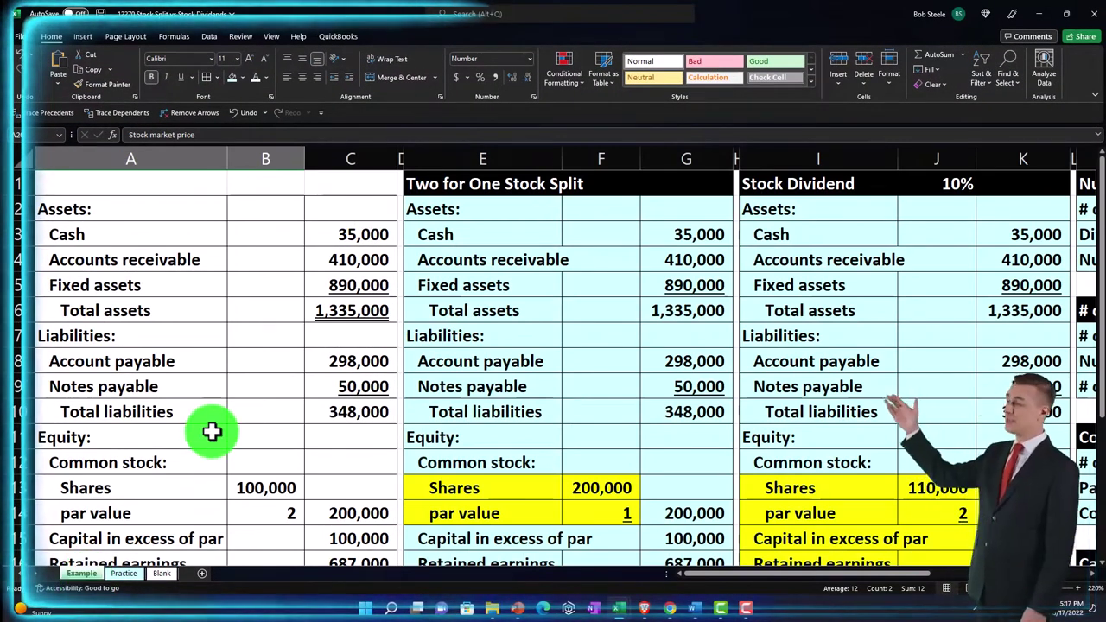
# Examine the assets, equity section and stock market price of the original balance sheet on the Example sheet
pyautogui.click(583, 382)
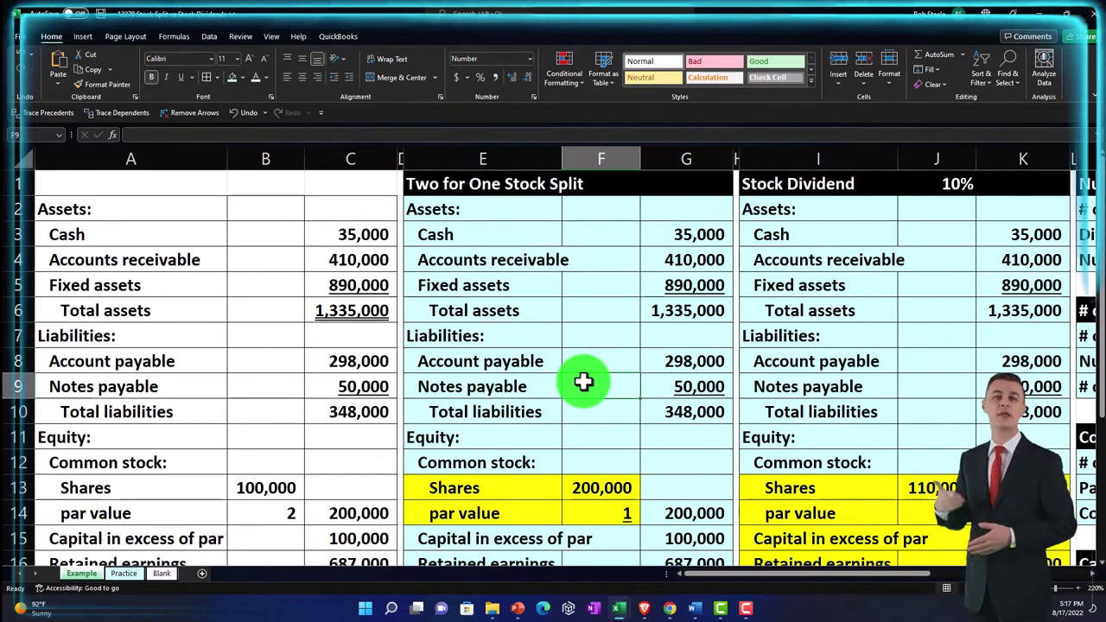
pyautogui.moveTo(178, 212); pyautogui.dragTo(287, 352)
pyautogui.scroll(-1, 259, 356)
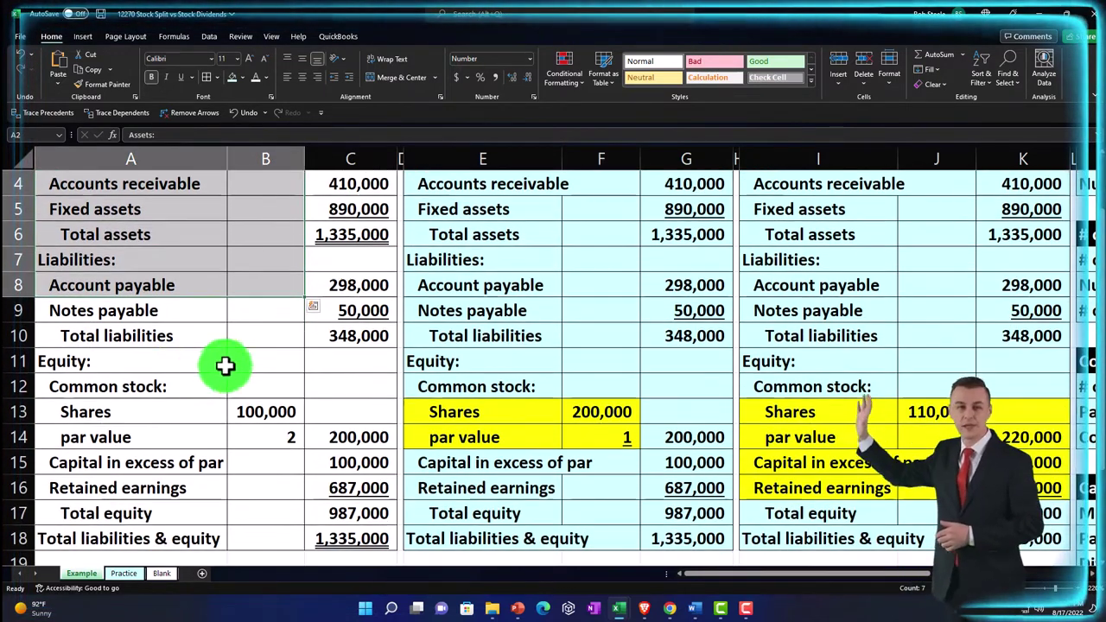
pyautogui.moveTo(148, 363); pyautogui.dragTo(332, 503)
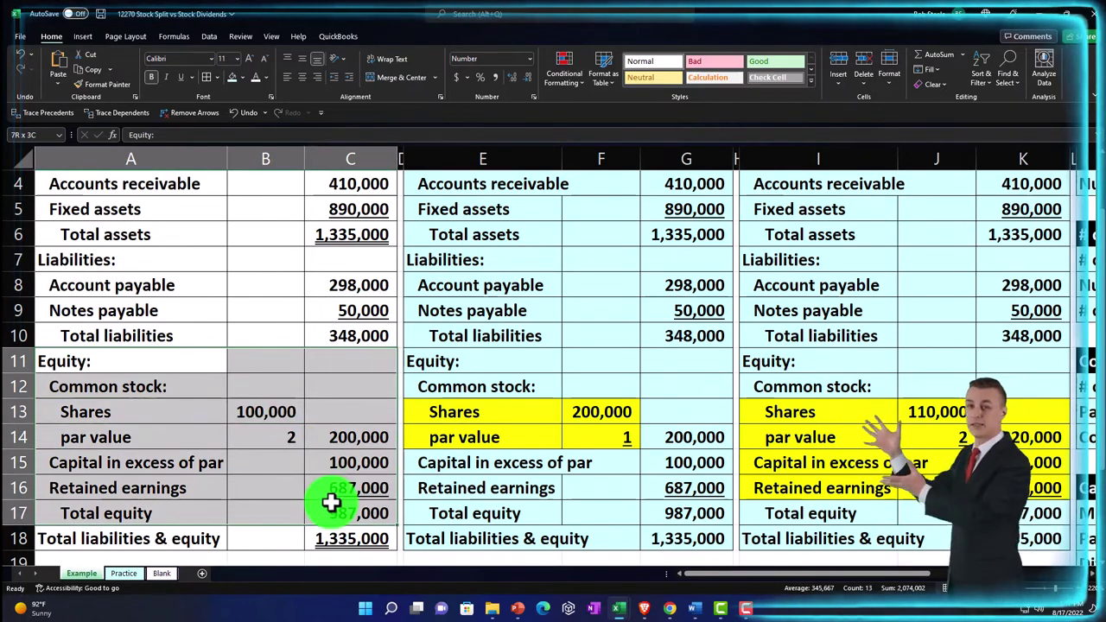
pyautogui.scroll(-1, 332, 503)
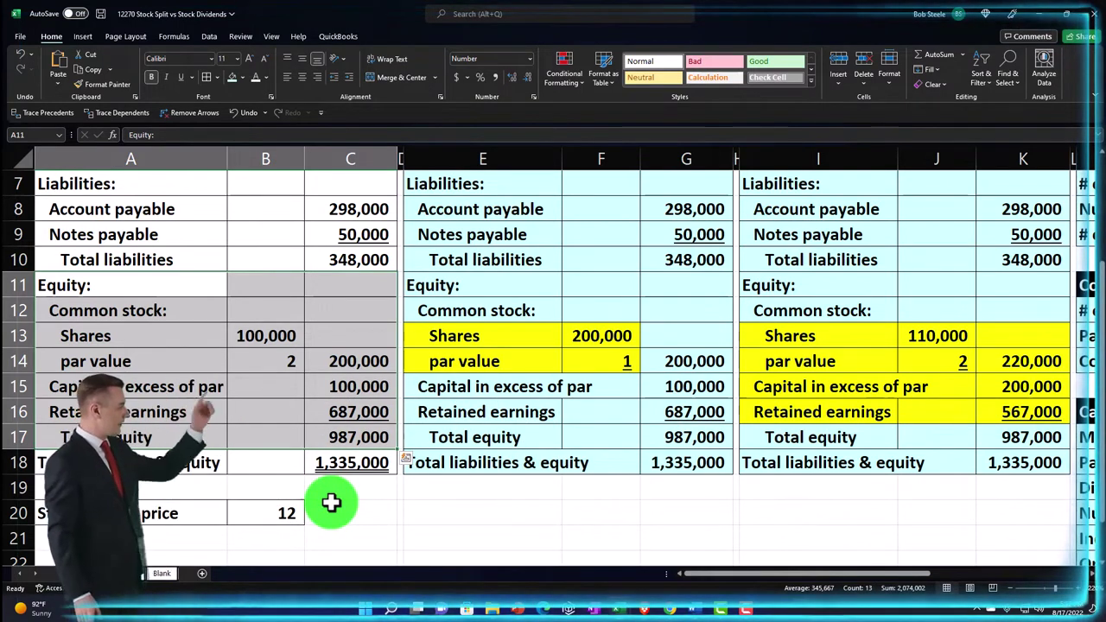
pyautogui.moveTo(148, 313); pyautogui.dragTo(341, 425)
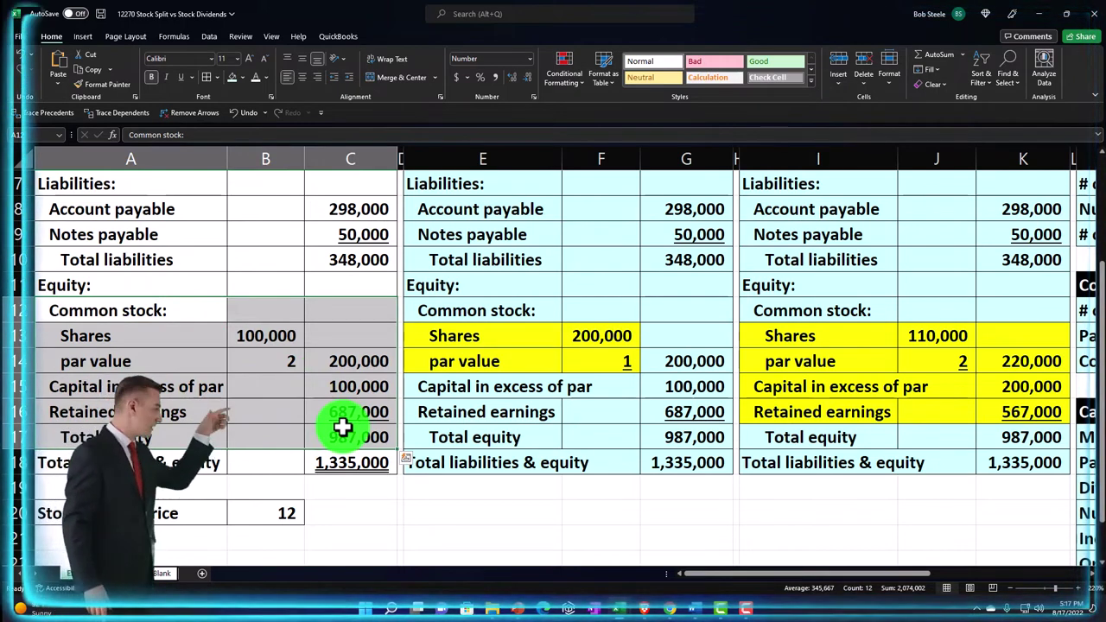
pyautogui.moveTo(205, 513); pyautogui.dragTo(276, 513)
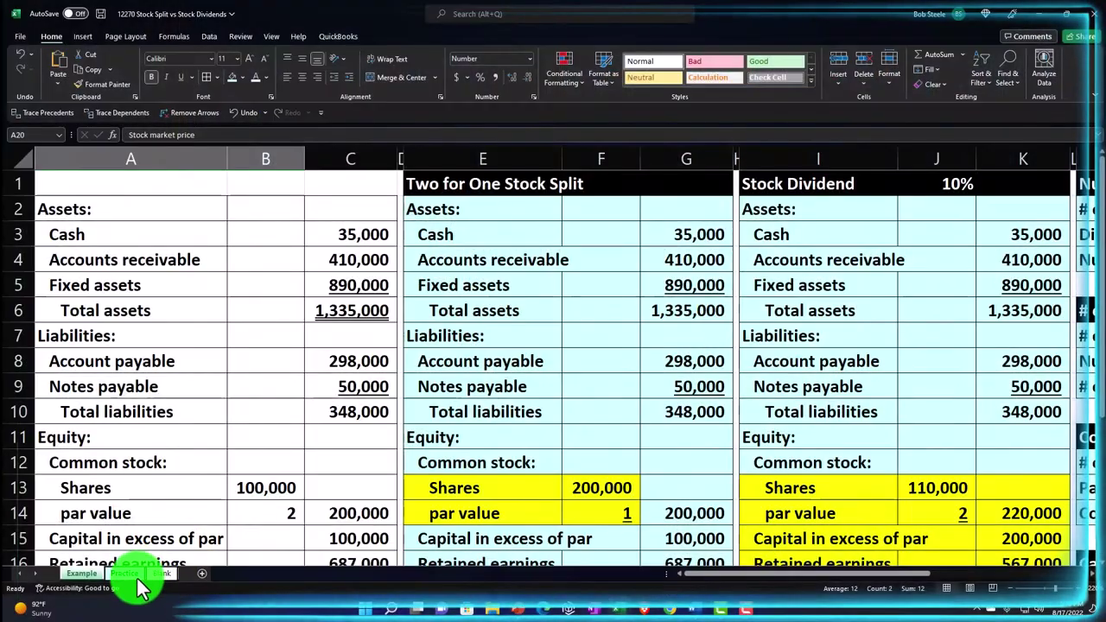
# View the Practice sheet and switch to the Blank sheet
pyautogui.click(136, 577)
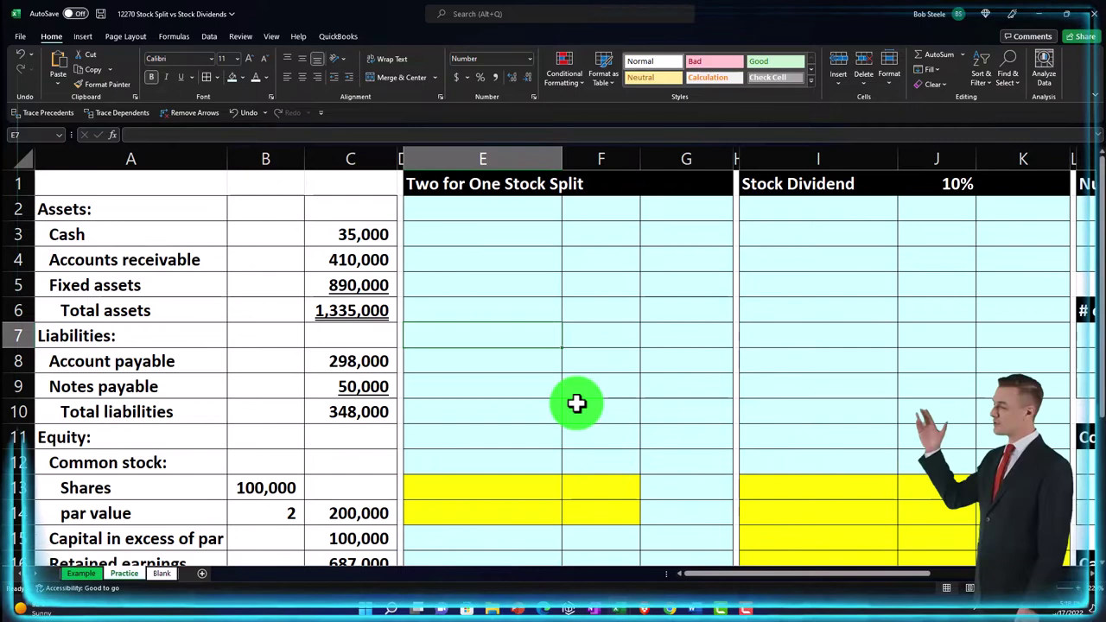
pyautogui.click(163, 575)
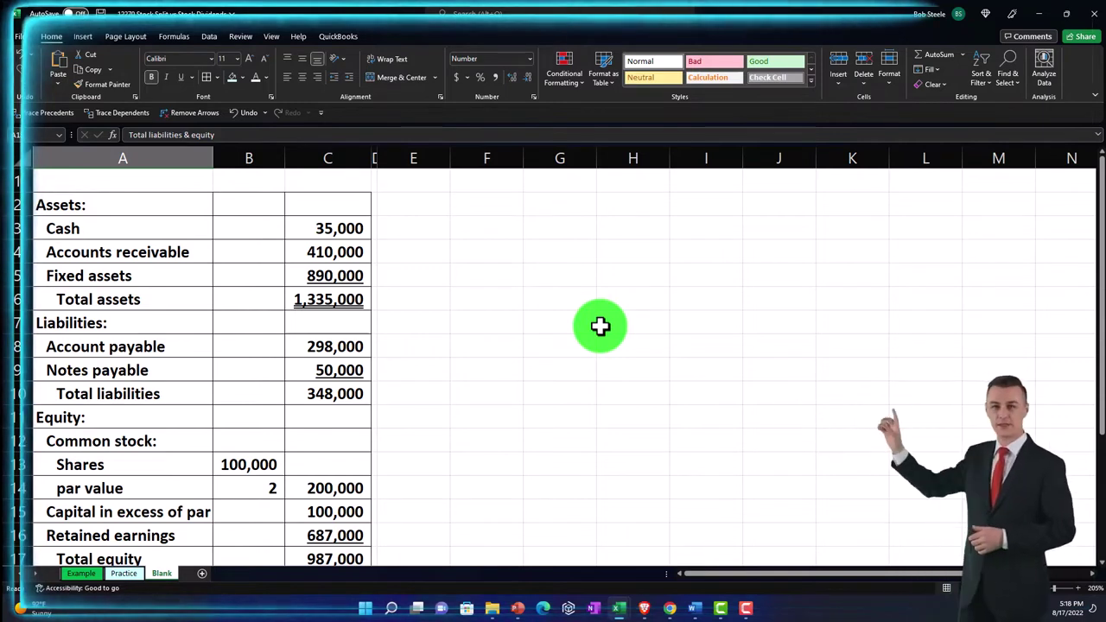
# Format all cells of the Blank sheet as Currency with no symbol and 0 decimal places
pyautogui.click(14, 161)
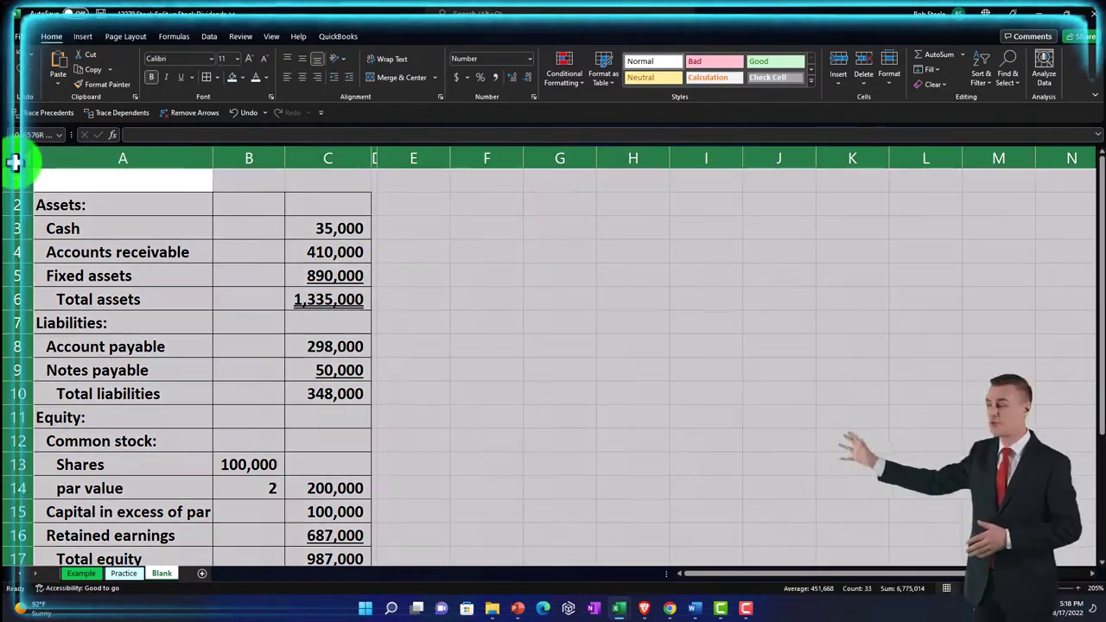
pyautogui.rightClick(399, 284)
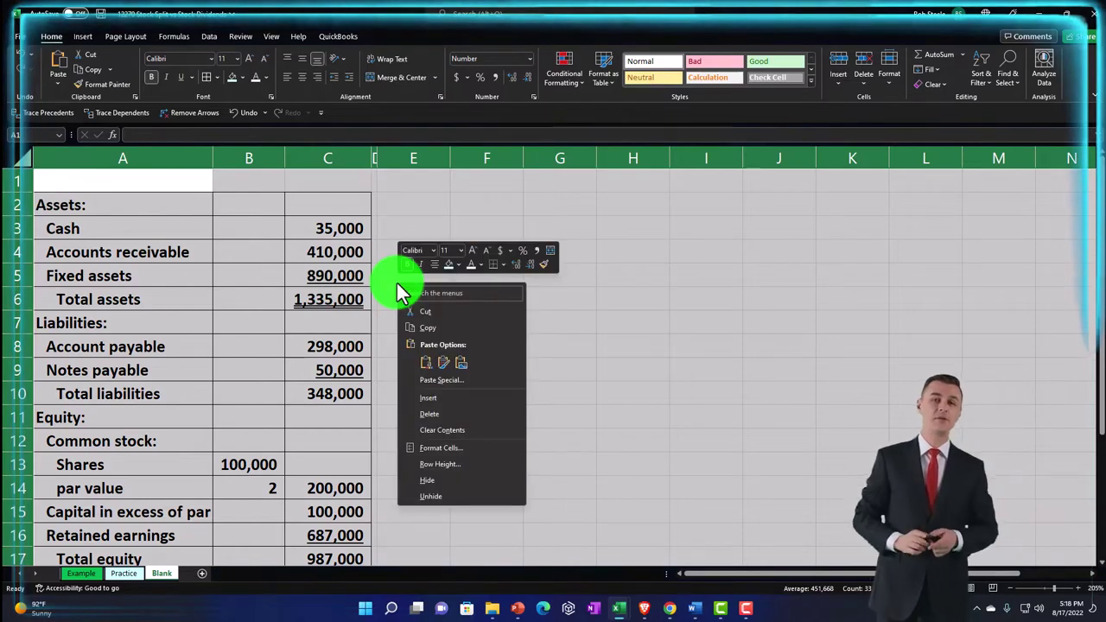
pyautogui.click(449, 451)
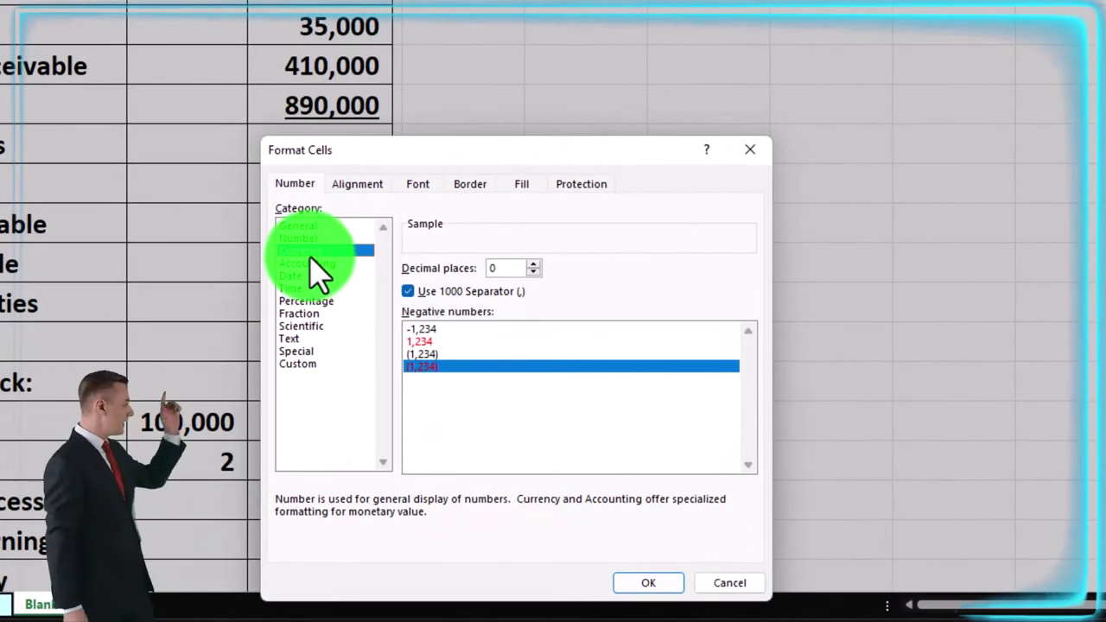
pyautogui.click(311, 252)
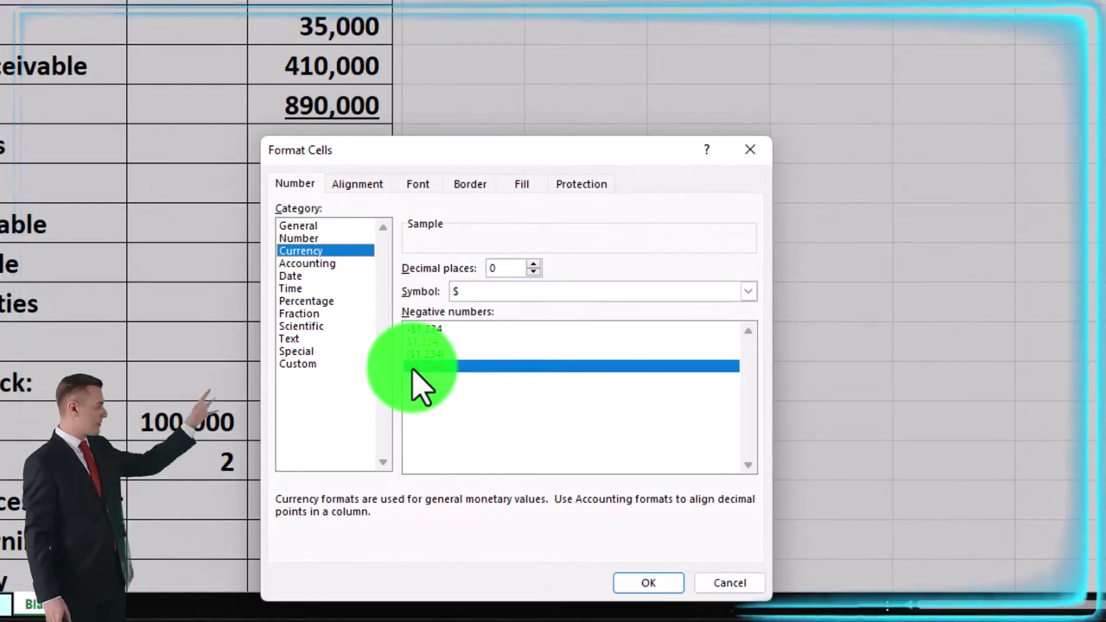
pyautogui.click(588, 292)
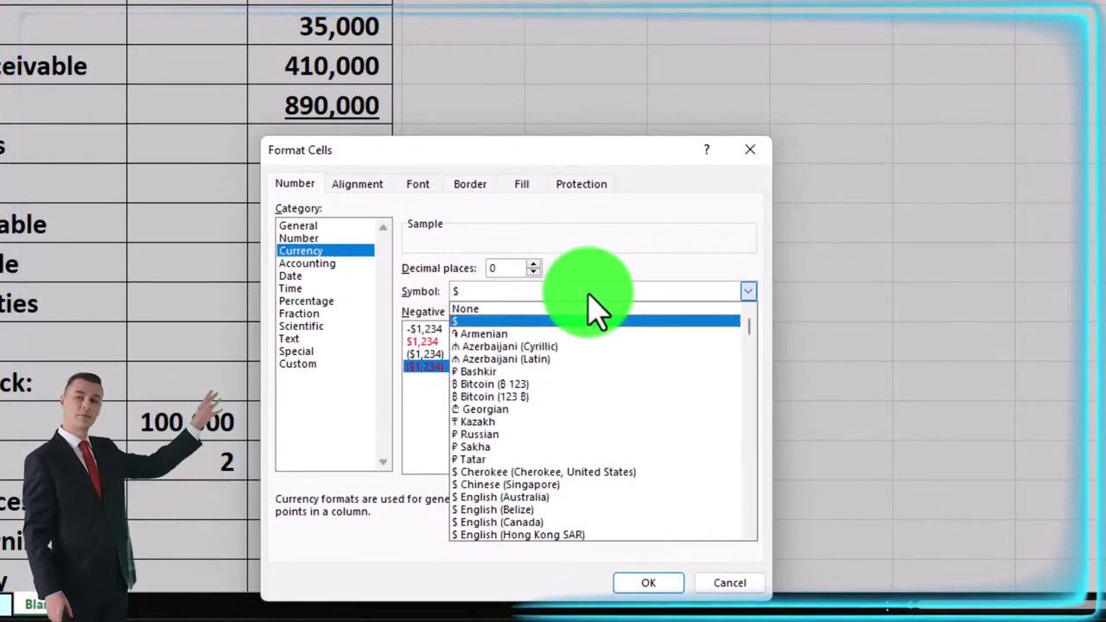
pyautogui.click(570, 309)
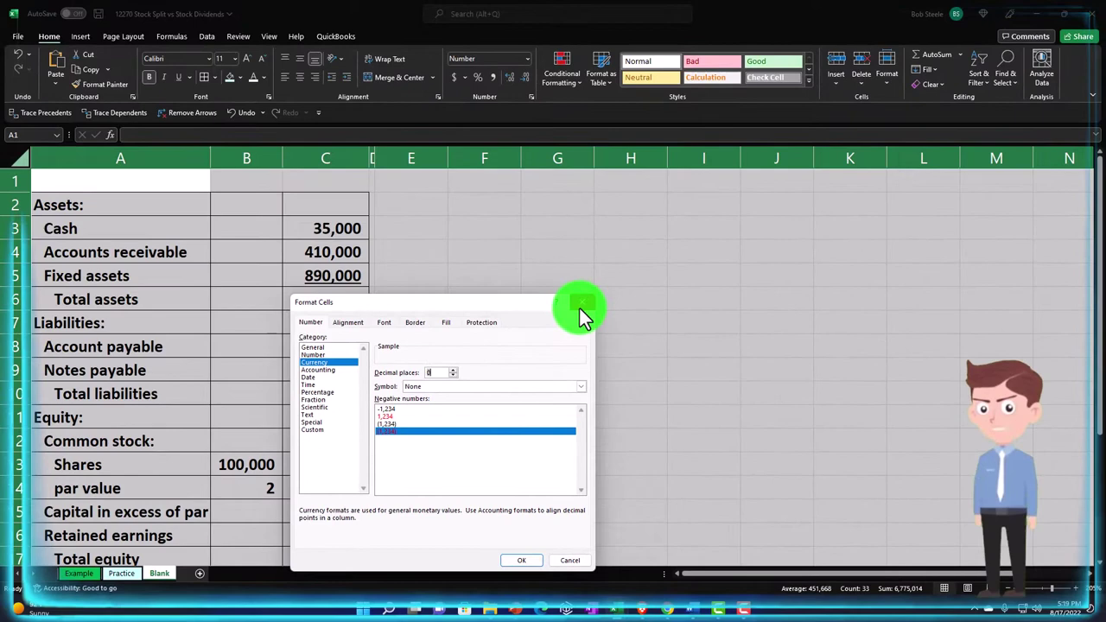
pyautogui.press('Return')
# Review the balance sheet labels in column A from Cash down through Total liabilities & equity
pyautogui.click(134, 225)
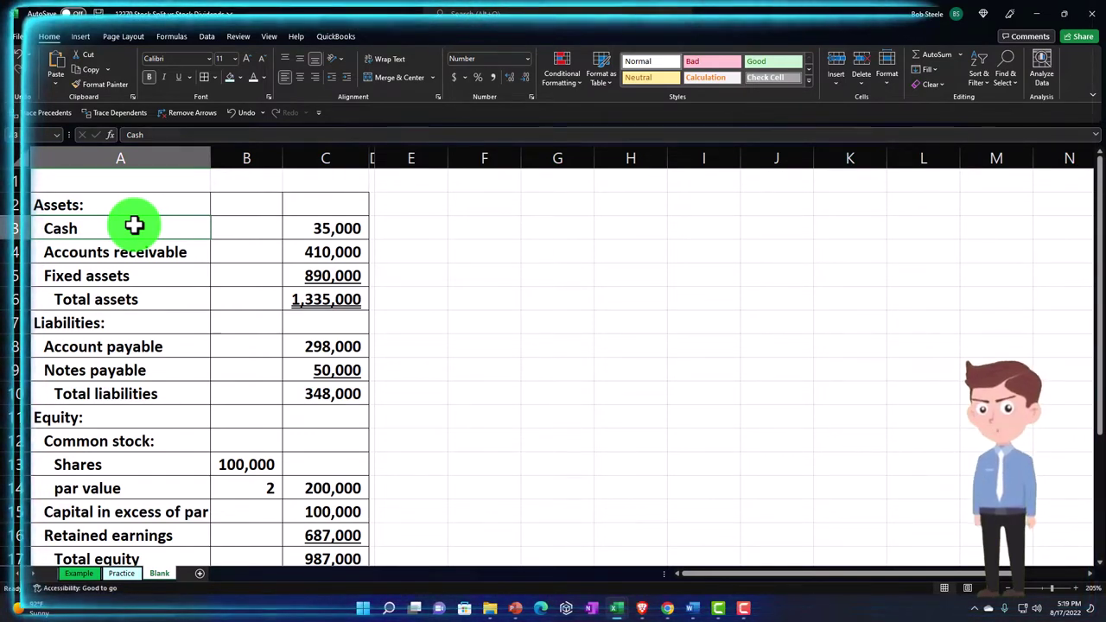
pyautogui.press('Down')
pyautogui.press('Down')
pyautogui.press('Down')
pyautogui.press('Down')
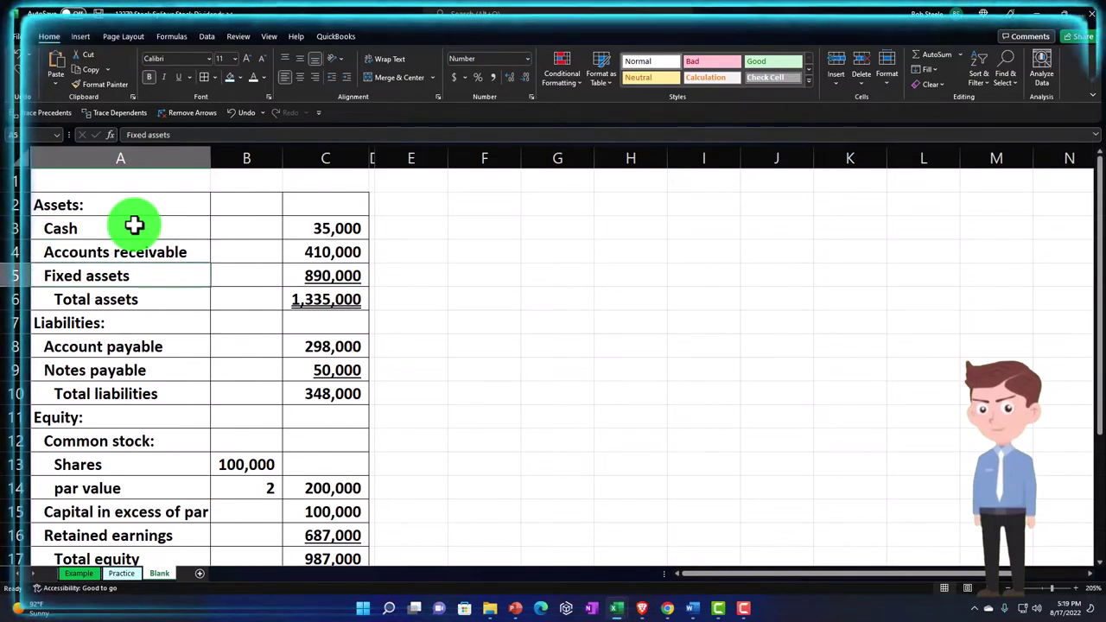
pyautogui.press('Down')
pyautogui.press('Down')
pyautogui.press('Down')
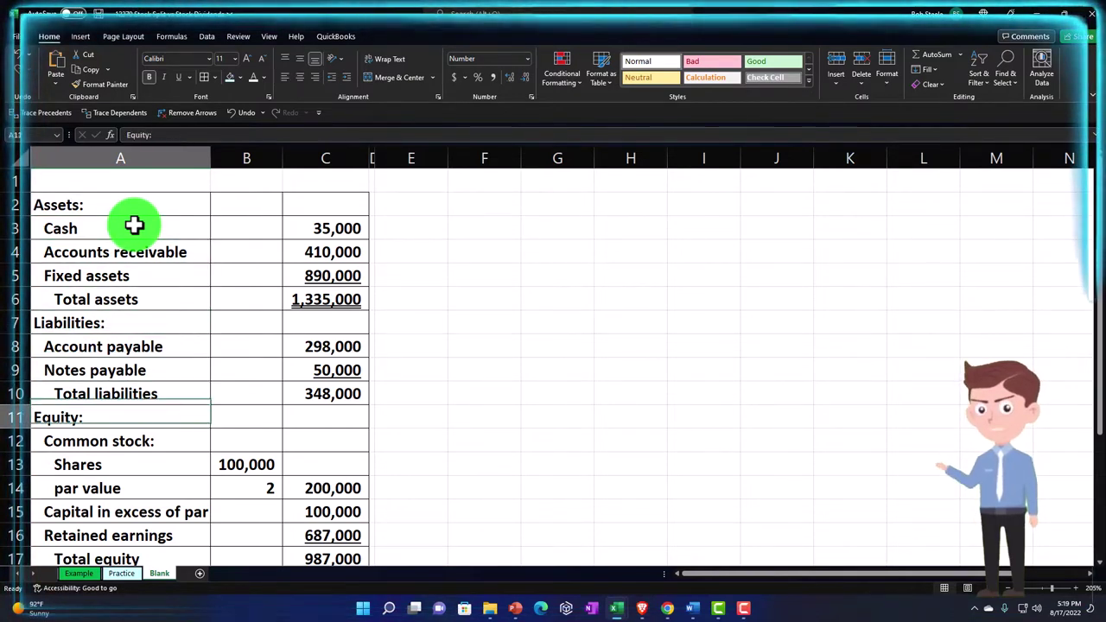
pyautogui.press('Down')
pyautogui.press('Down')
pyautogui.press('Down')
pyautogui.press('Down')
pyautogui.press('Down')
pyautogui.press('Down')
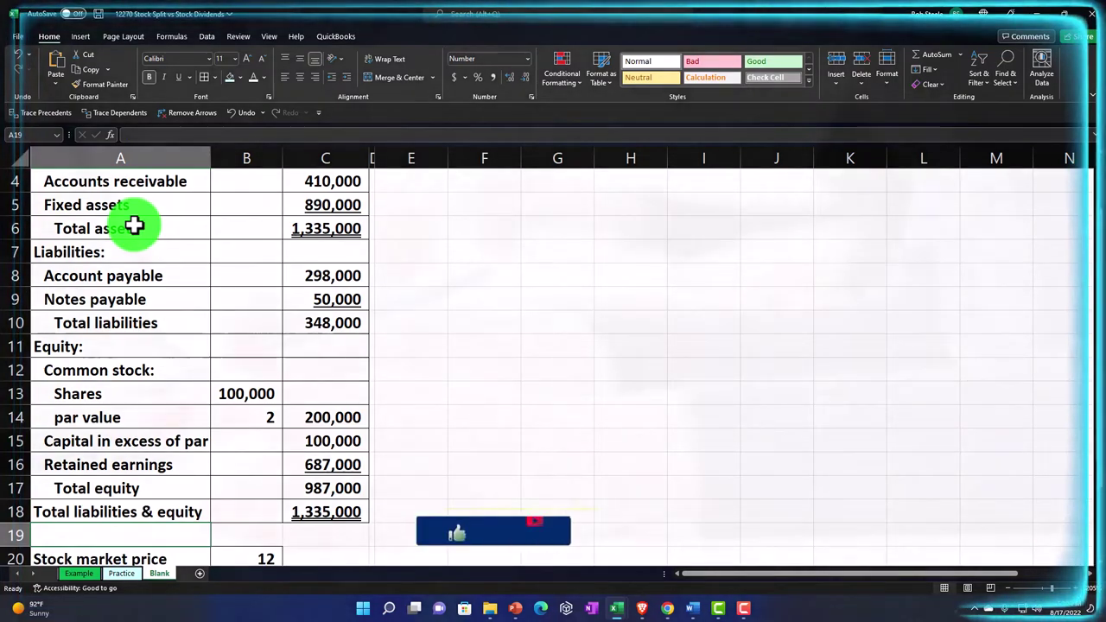
# Inspect the formulas behind total assets, total liabilities, total equity, and total liabilities & equity in column C
pyautogui.doubleClick(304, 227)
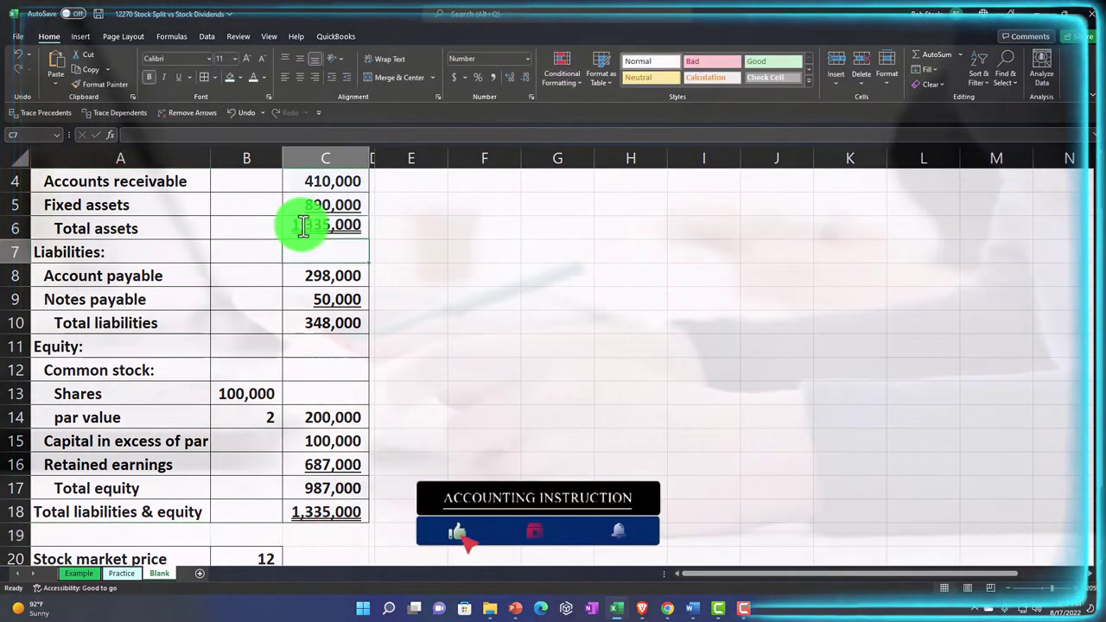
pyautogui.press('Return')
pyautogui.doubleClick(333, 323)
pyautogui.press('Return')
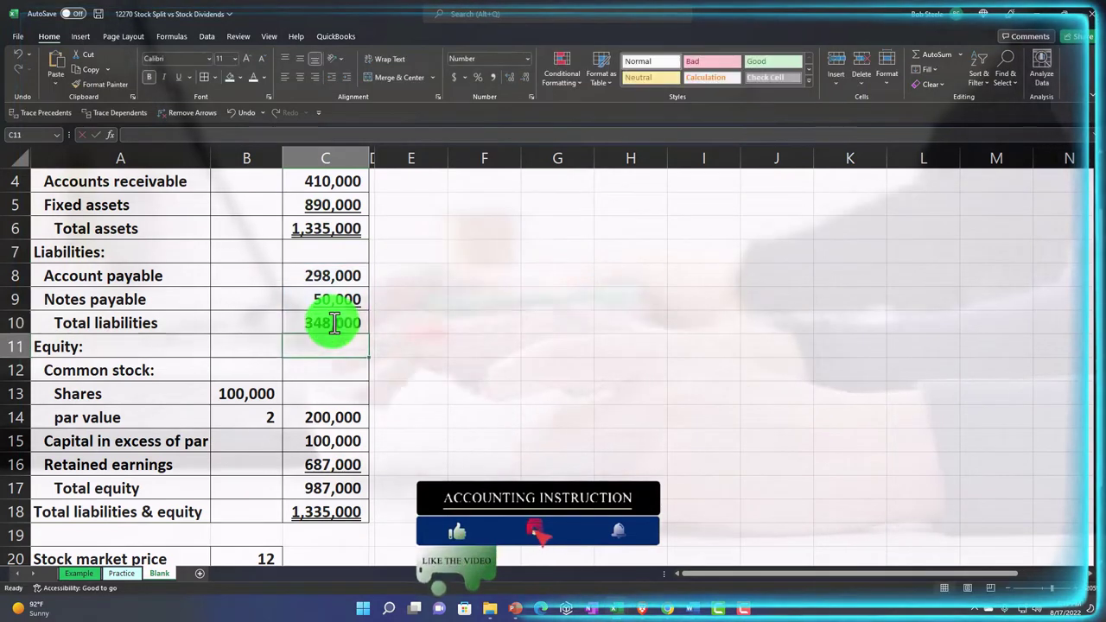
pyautogui.doubleClick(335, 488)
pyautogui.press('Return')
pyautogui.doubleClick(327, 513)
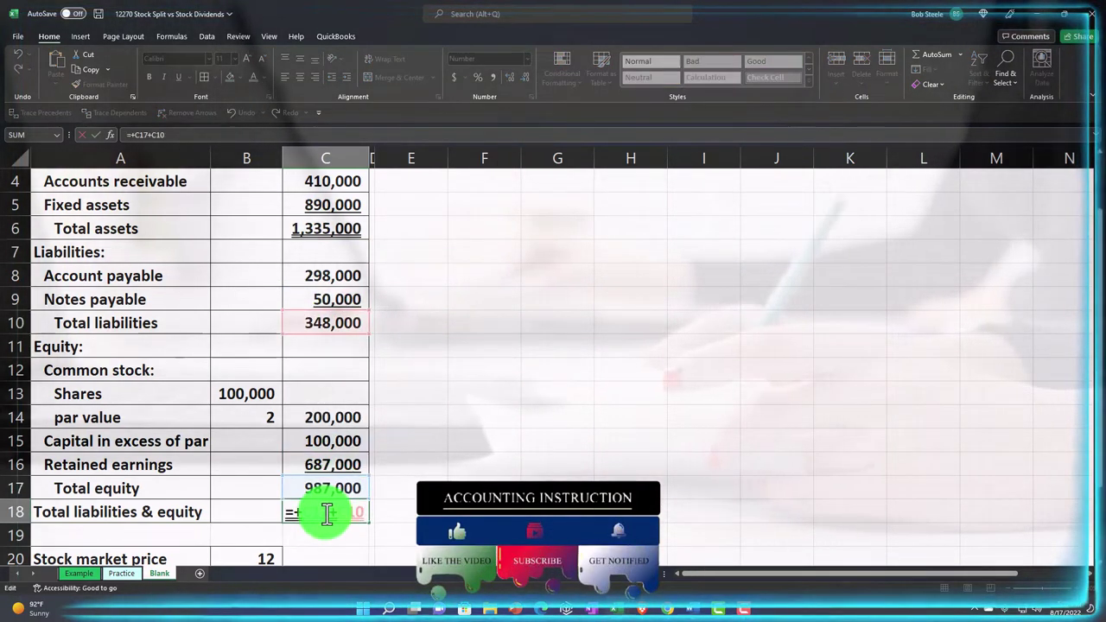
pyautogui.press('Return')
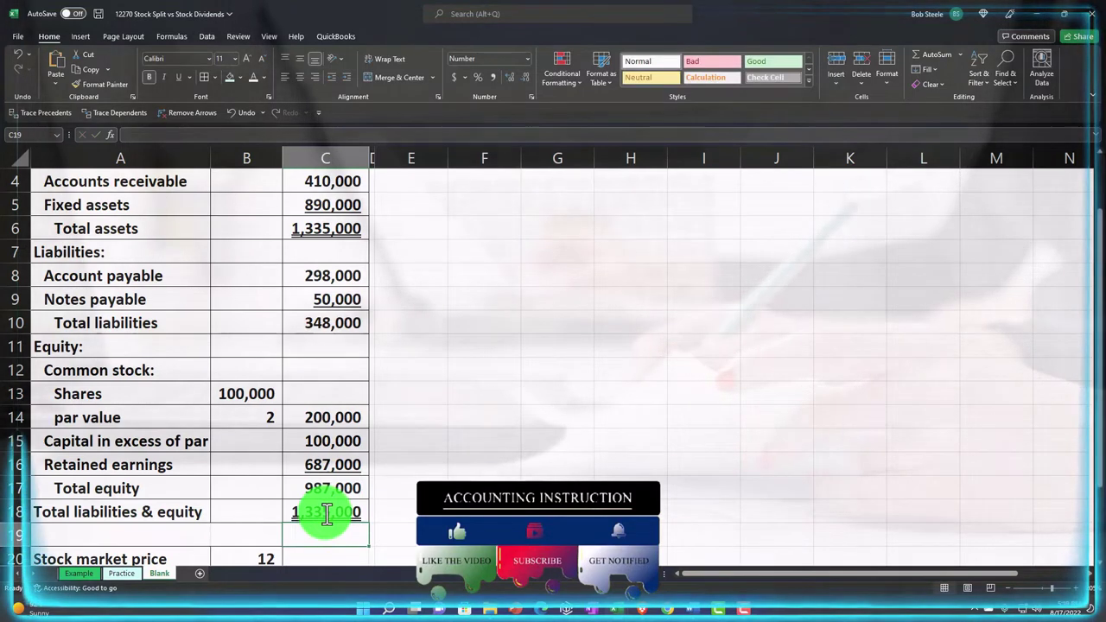
# Examine the assets, liabilities and equity sections of the balance sheet one after another
pyautogui.scroll(-1, 327, 514)
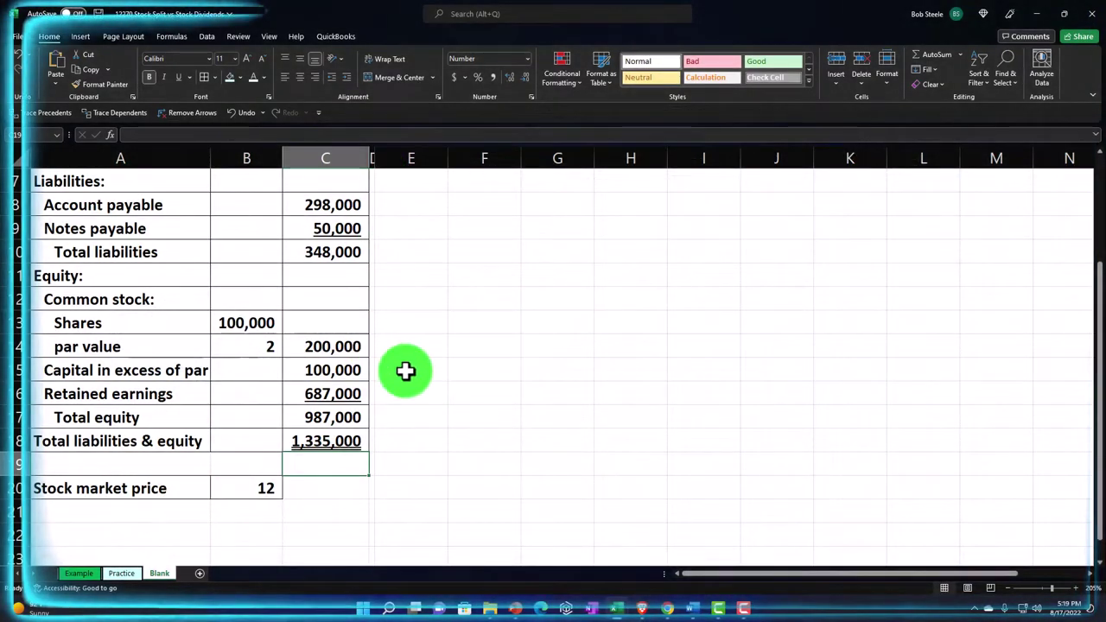
pyautogui.scroll(2, 406, 371)
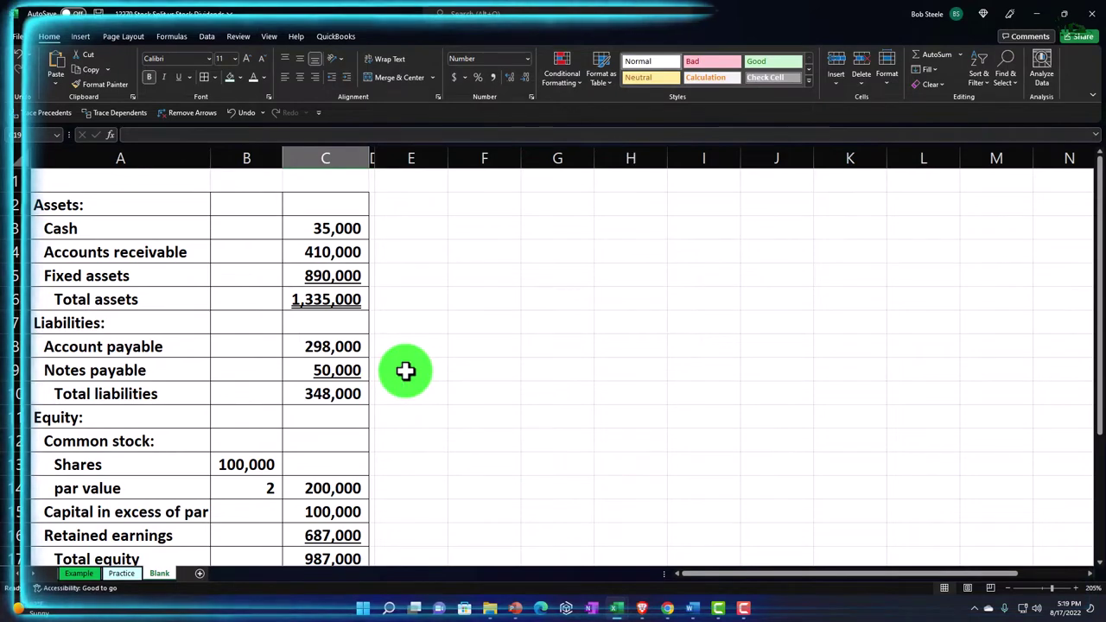
pyautogui.moveTo(119, 208); pyautogui.dragTo(294, 294)
pyautogui.moveTo(153, 323); pyautogui.dragTo(320, 383)
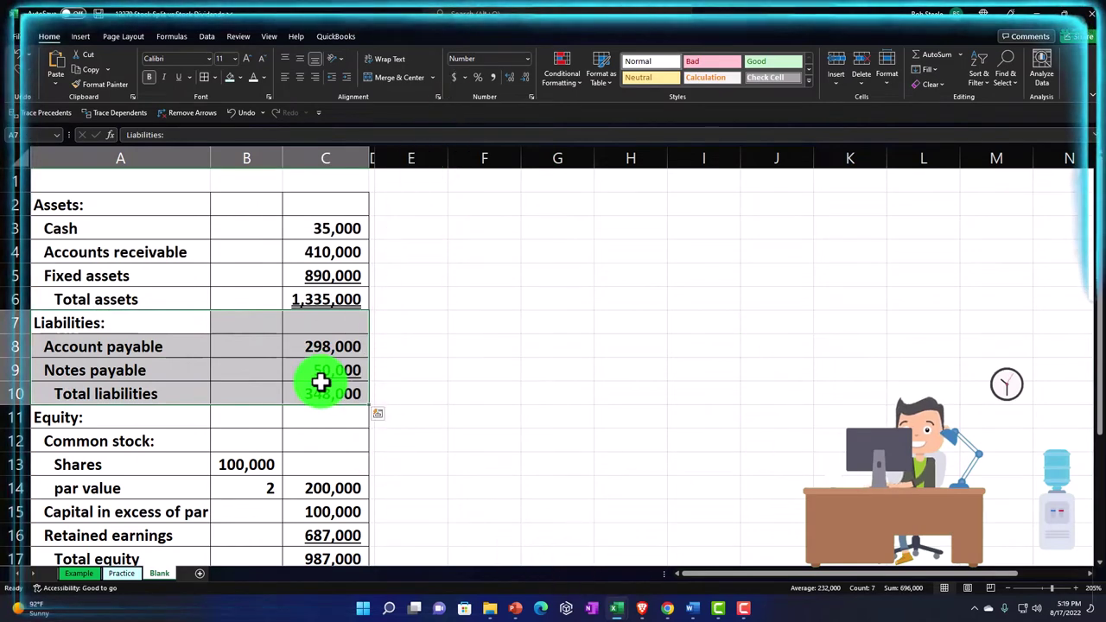
pyautogui.scroll(-1, 320, 383)
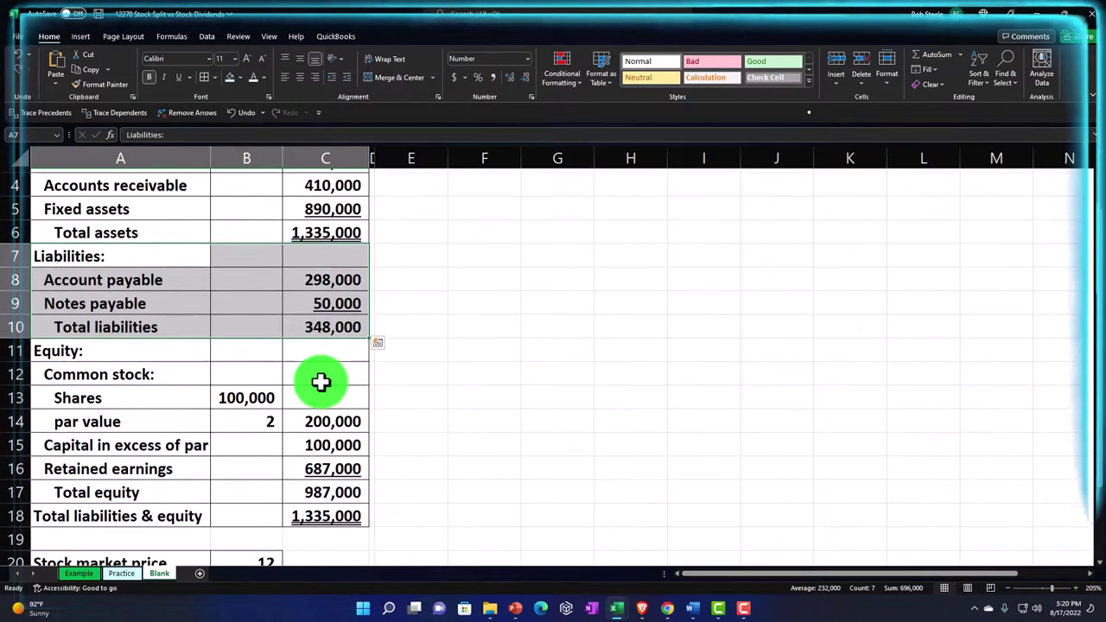
pyautogui.scroll(-1, 320, 383)
pyautogui.moveTo(95, 279); pyautogui.dragTo(308, 408)
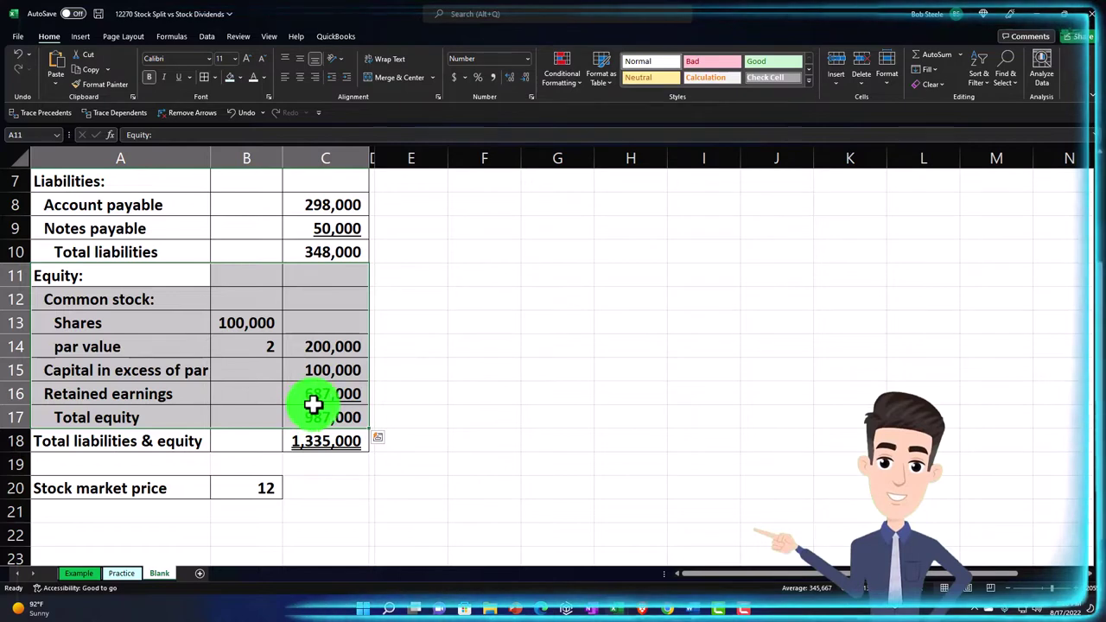
# Compare the assets block with the combined liabilities and equity block, and examine the equity section again
pyautogui.scroll(2, 313, 405)
pyautogui.moveTo(99, 211); pyautogui.dragTo(294, 294)
pyautogui.scroll(-1, 295, 296)
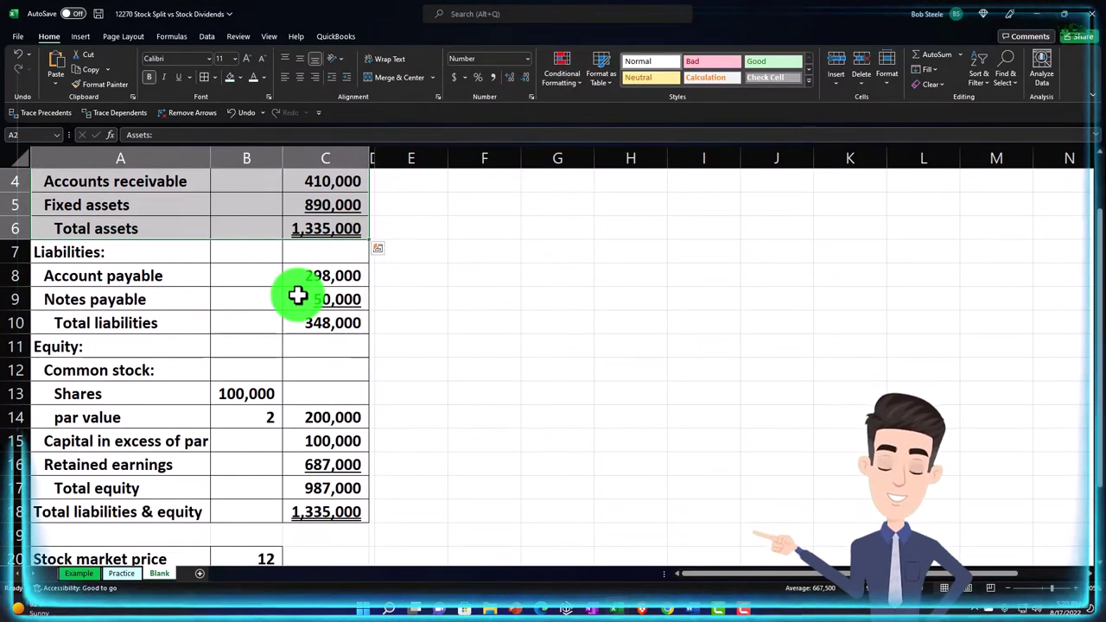
pyautogui.moveTo(95, 262); pyautogui.dragTo(332, 486)
pyautogui.moveTo(107, 346); pyautogui.dragTo(310, 485)
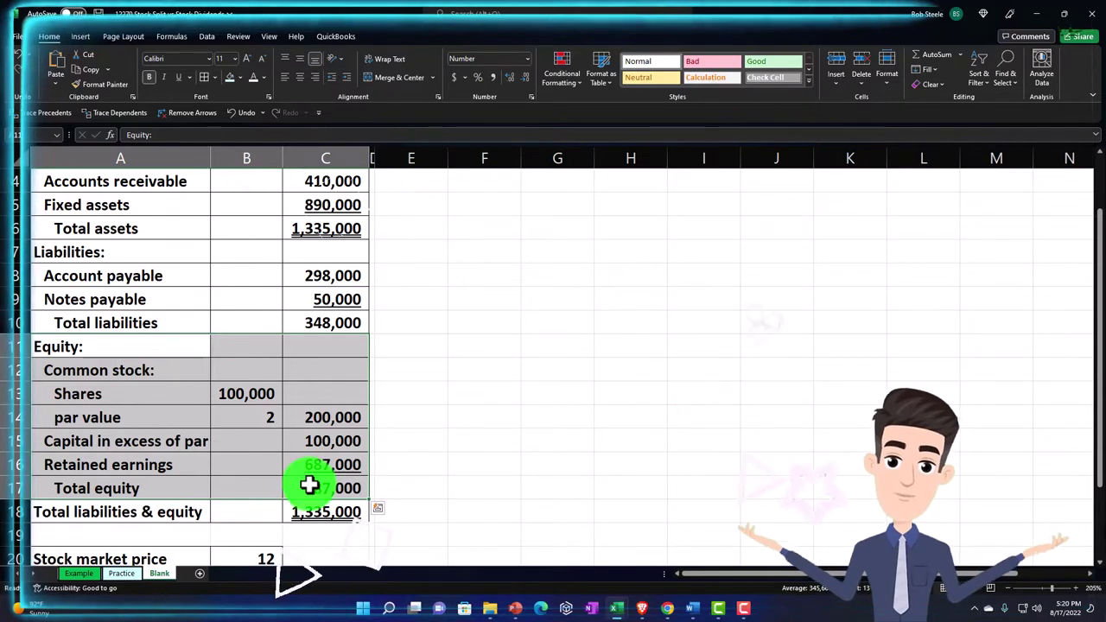
# Inspect the sum formula behind total equity in cell C17 without changing it
pyautogui.click(317, 492)
pyautogui.doubleClick(317, 492)
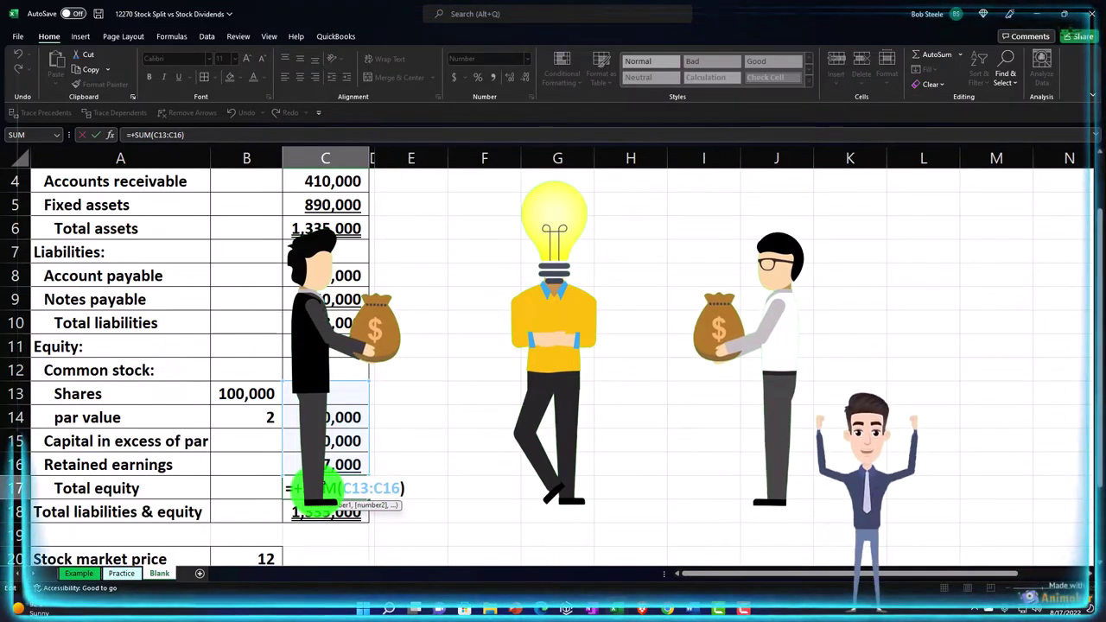
pyautogui.press('Return')
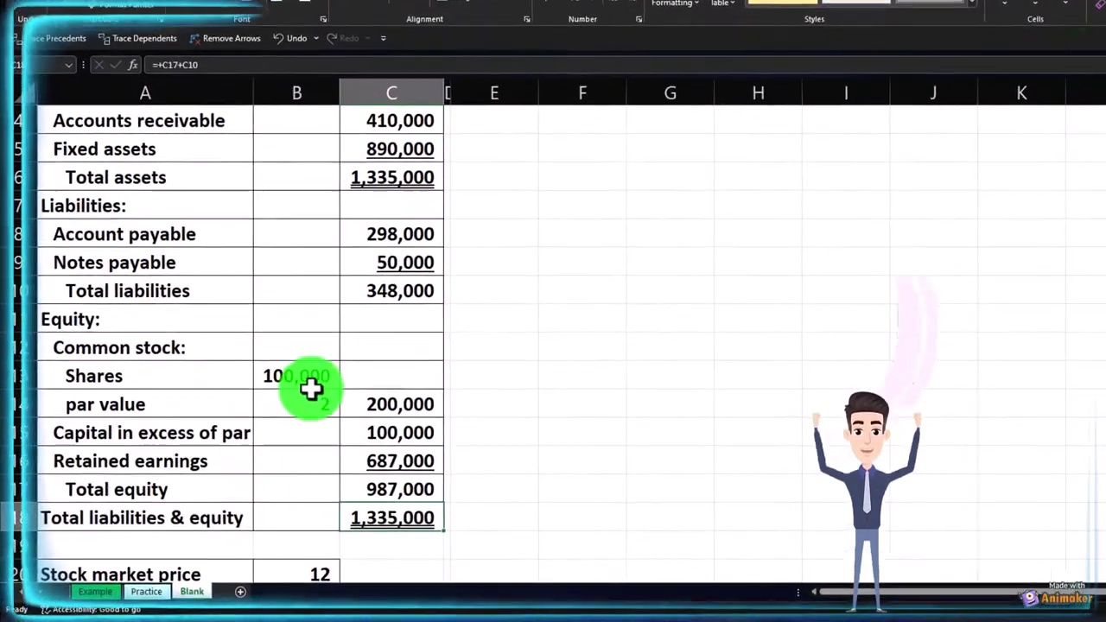
# Inspect the number of shares, the par value and the common stock amount formula in B13:C14
pyautogui.click(245, 395)
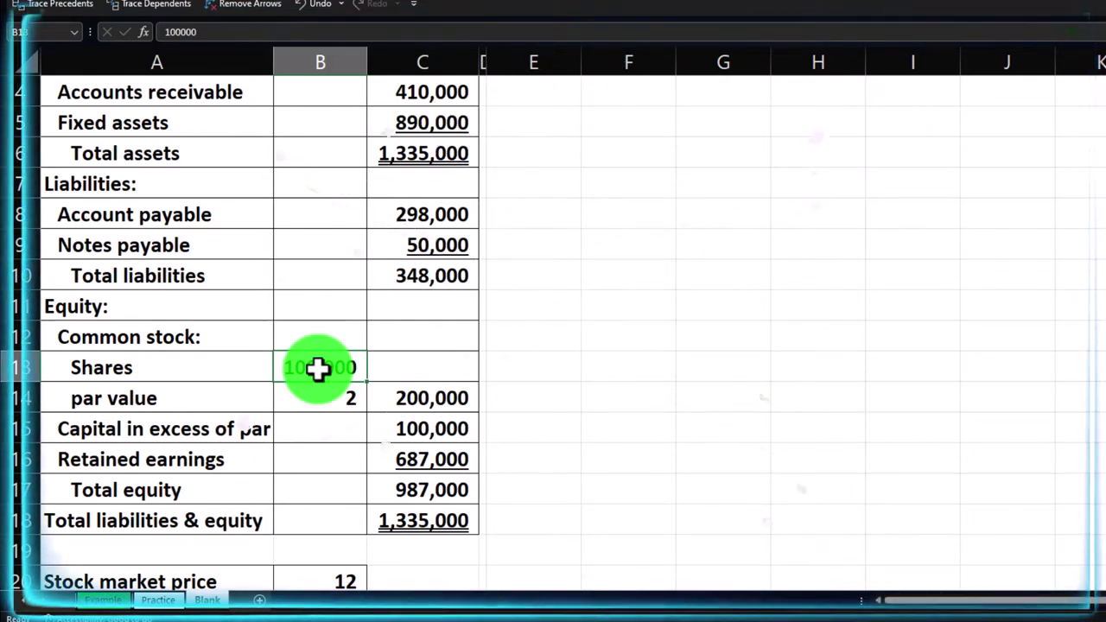
pyautogui.press('Down')
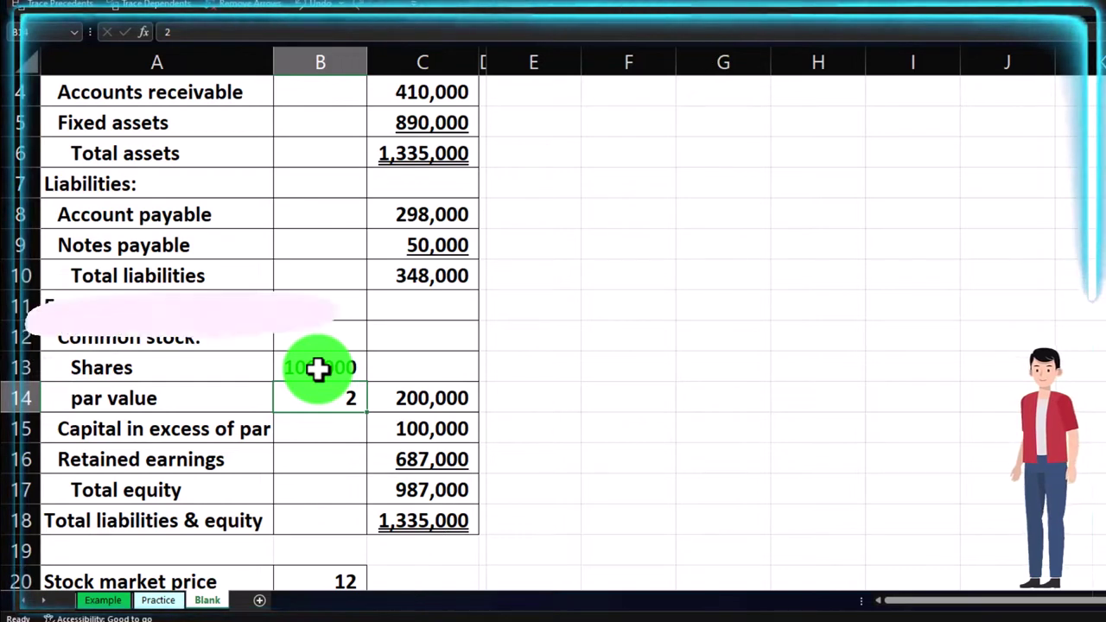
pyautogui.press('Right')
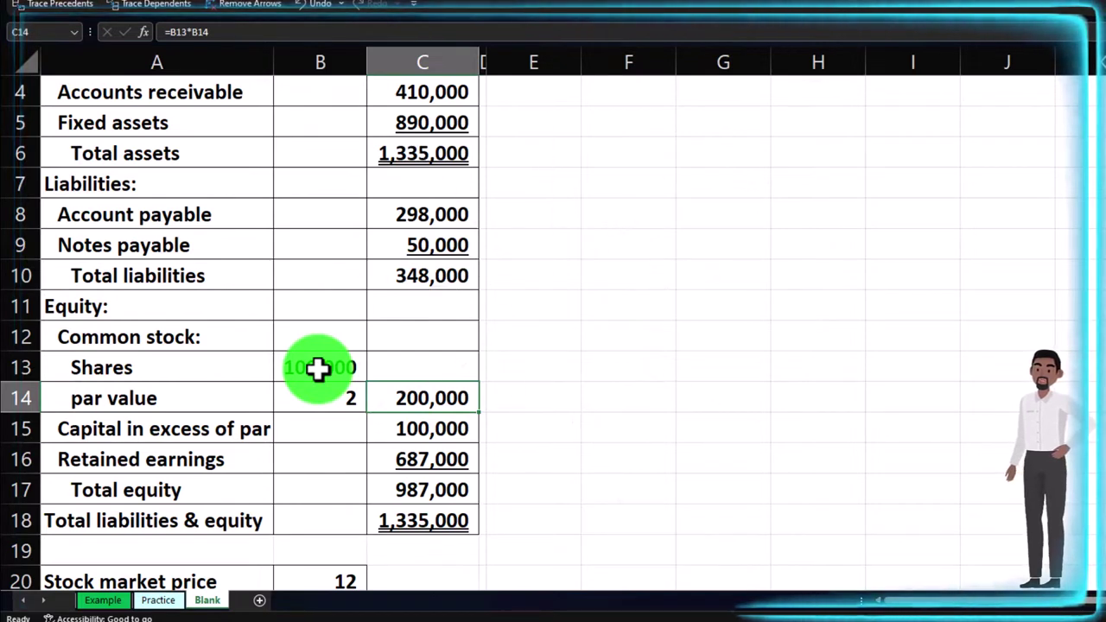
pyautogui.press('Left')
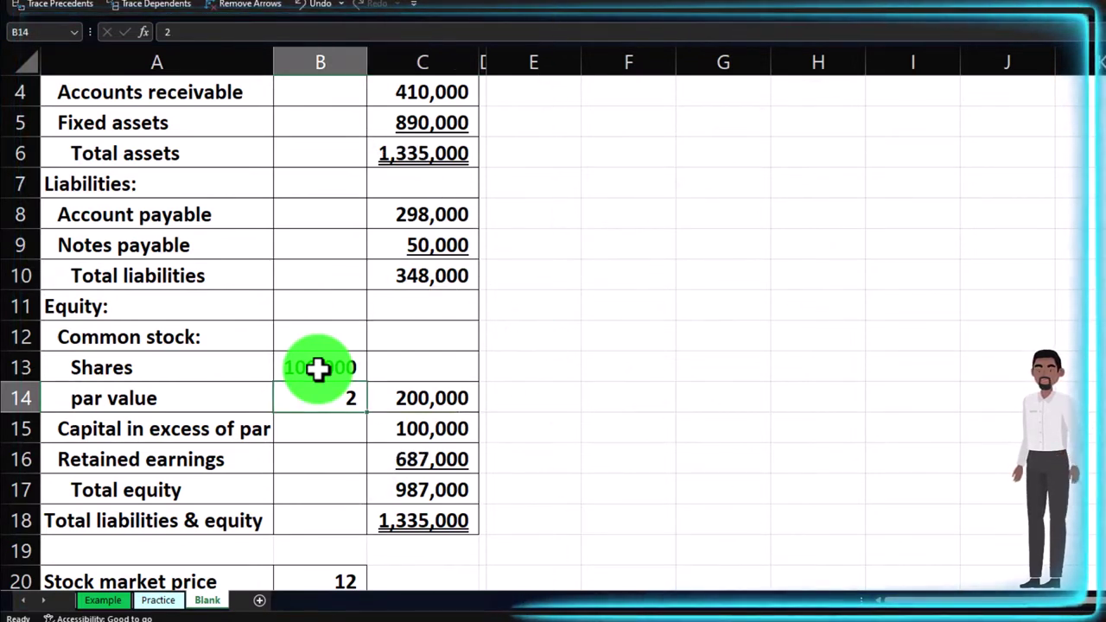
# Inspect the share count, the common stock and capital in excess of par amounts, the cash amount and the retained earnings formula
pyautogui.press('Up')
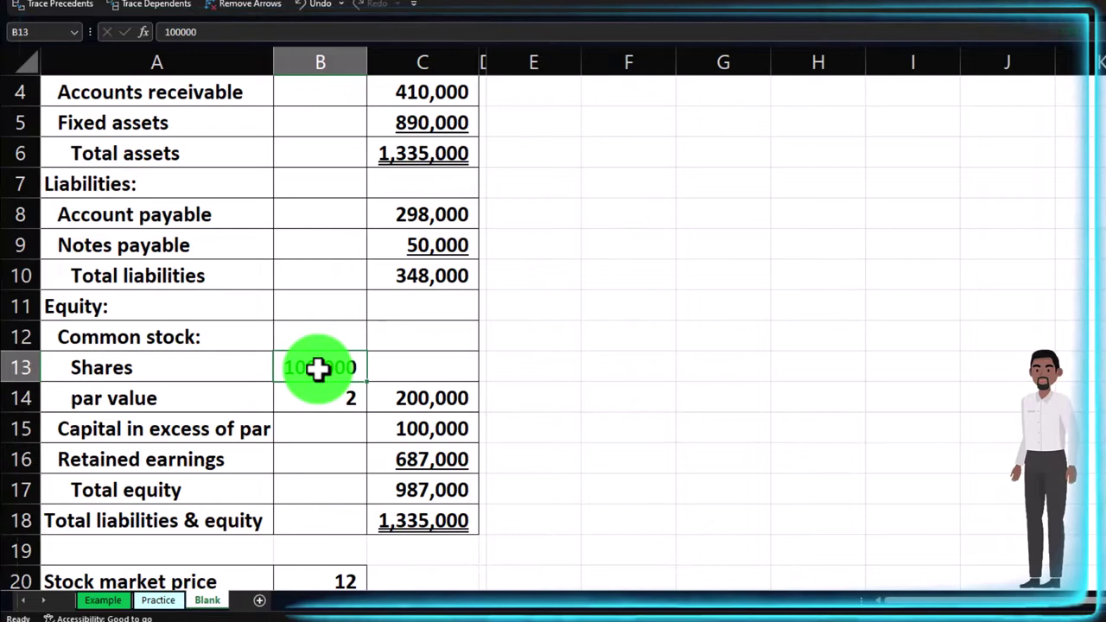
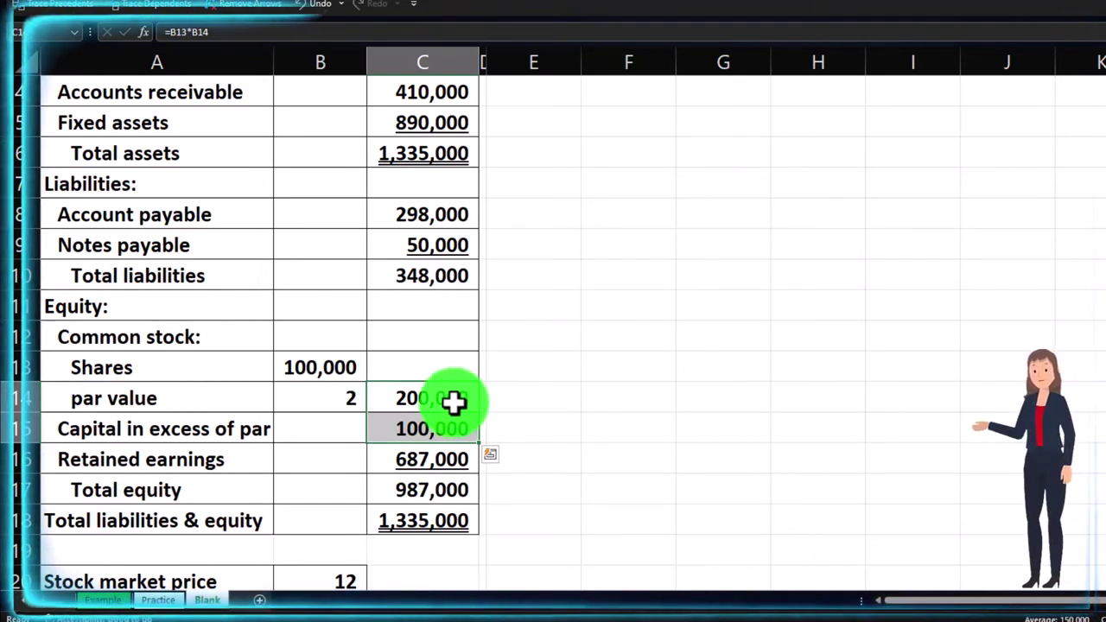
pyautogui.moveTo(444, 401); pyautogui.dragTo(444, 420)
pyautogui.scroll(1, 444, 418)
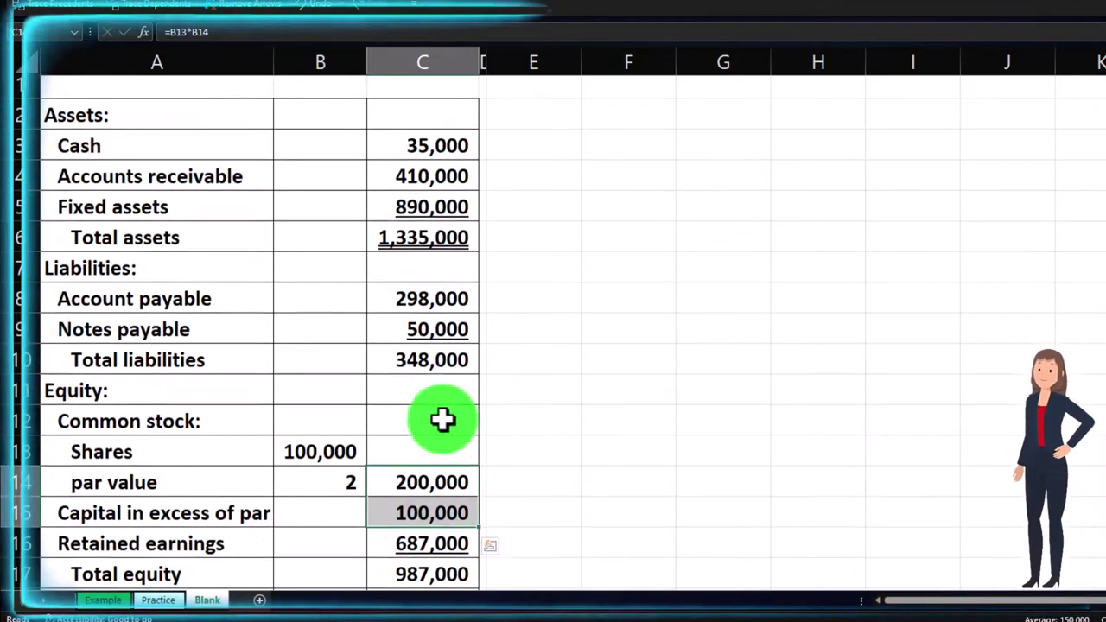
pyautogui.click(414, 163)
pyautogui.scroll(-1, 449, 307)
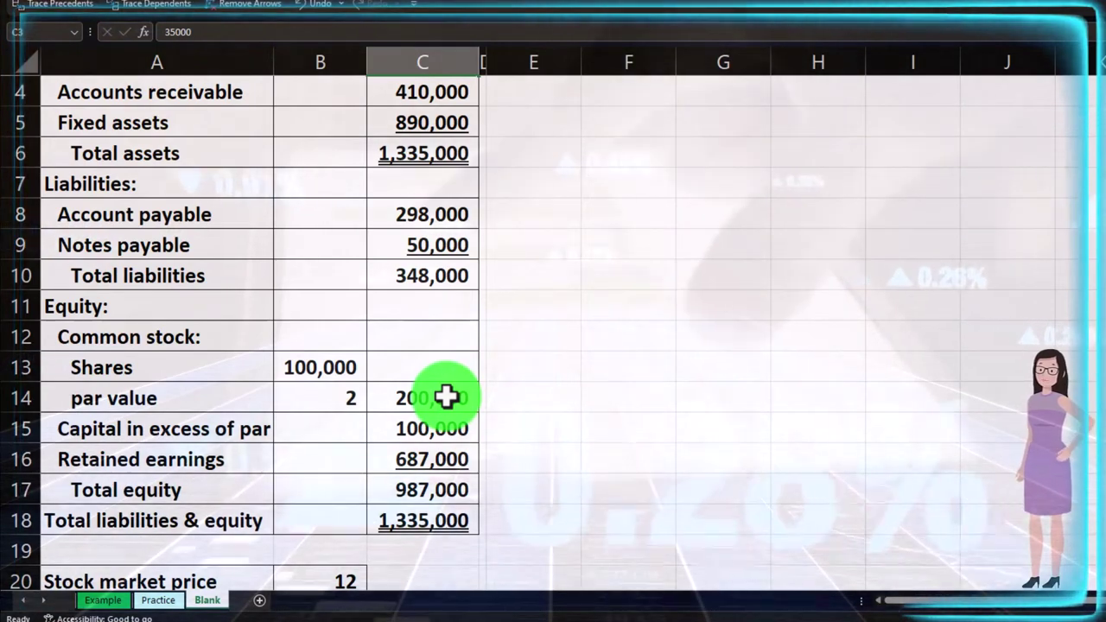
pyautogui.scroll(-1, 446, 397)
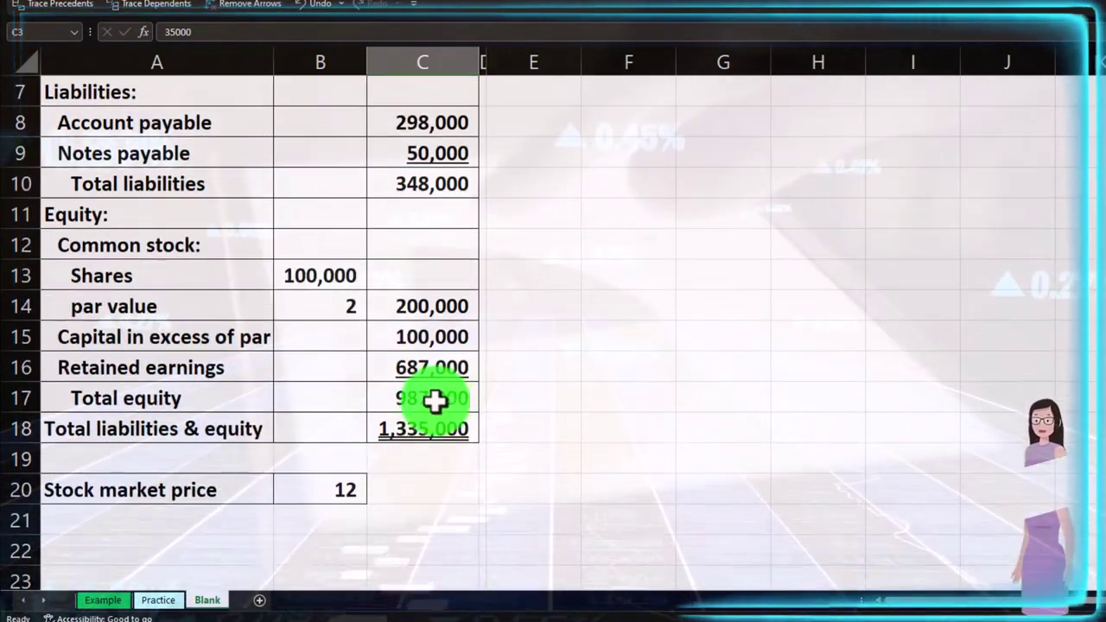
pyautogui.click(427, 369)
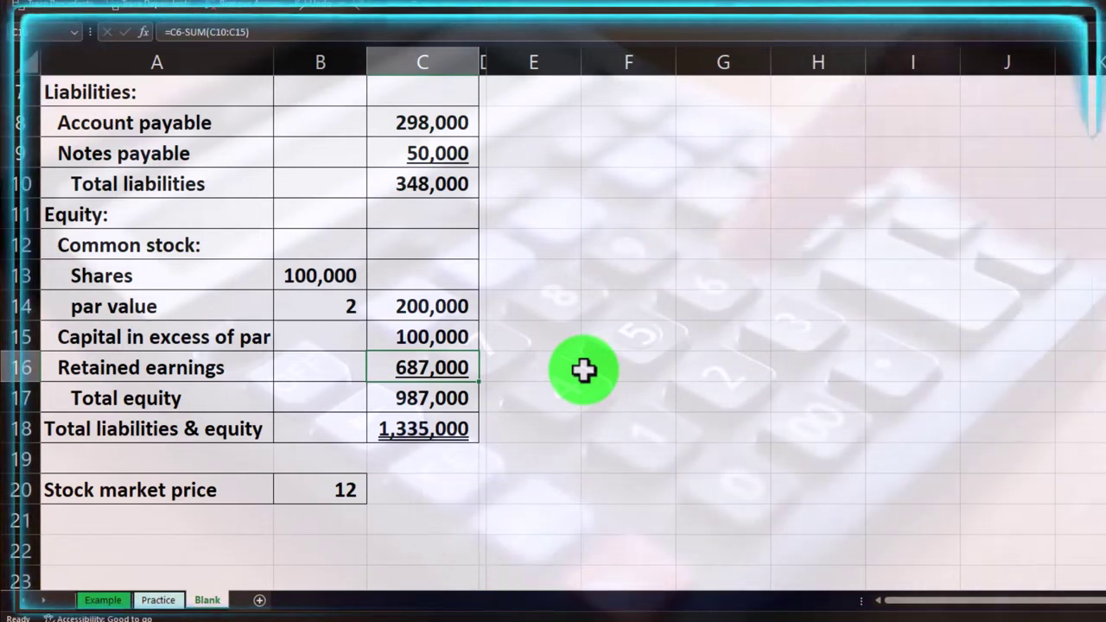
# Compare the invested capital in C14:C15 with retained earnings in C16, and inspect the total equity formula in C17
pyautogui.scroll(1, 583, 370)
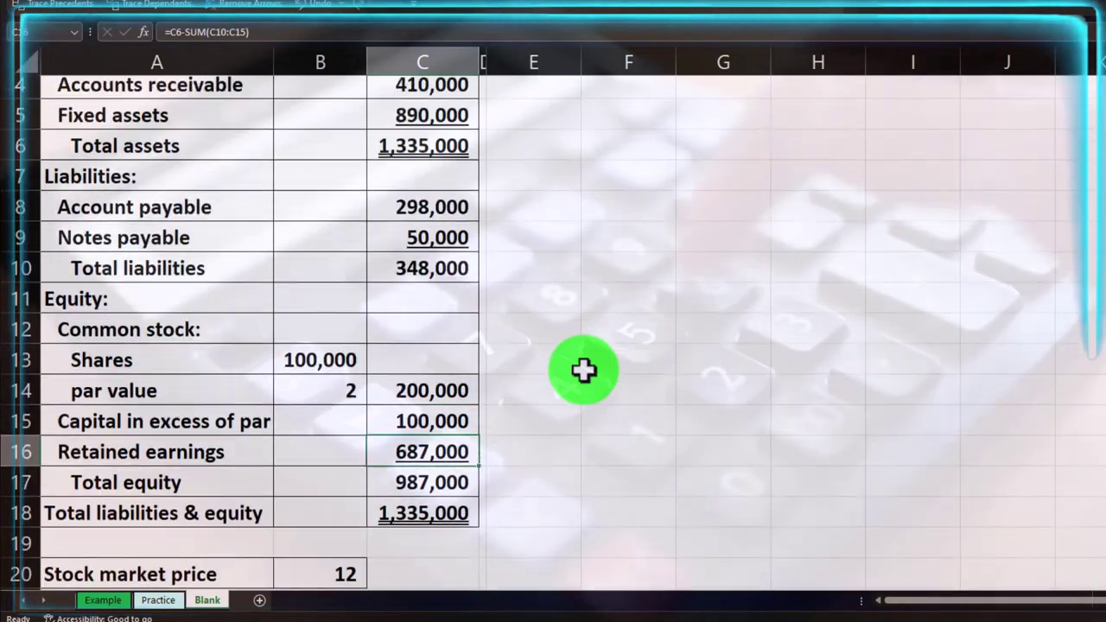
pyautogui.moveTo(454, 397); pyautogui.dragTo(439, 416)
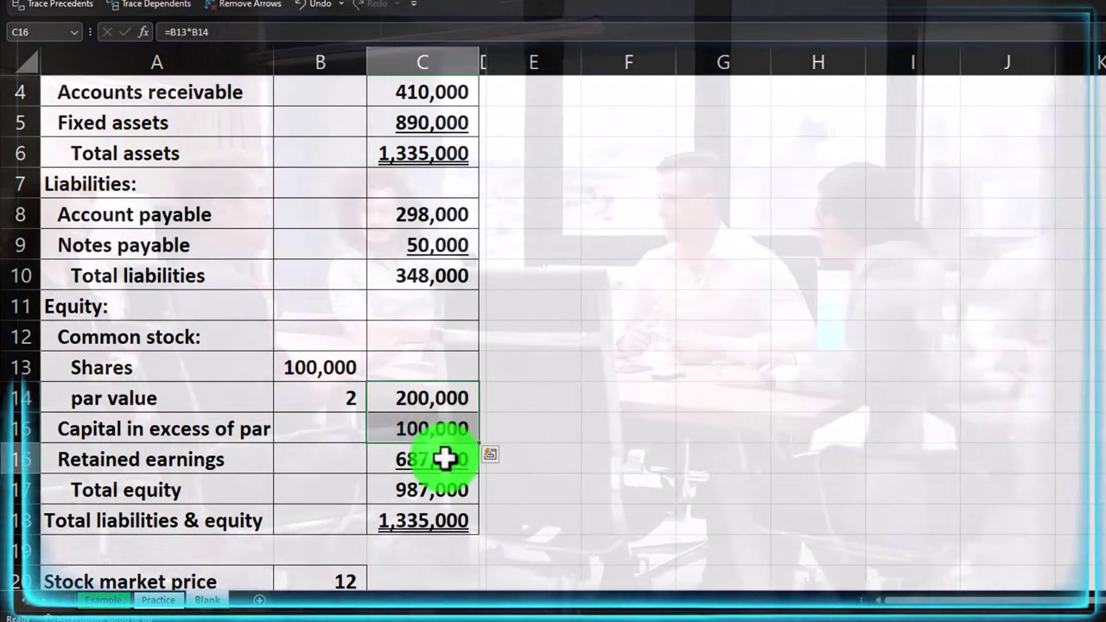
pyautogui.click(444, 459)
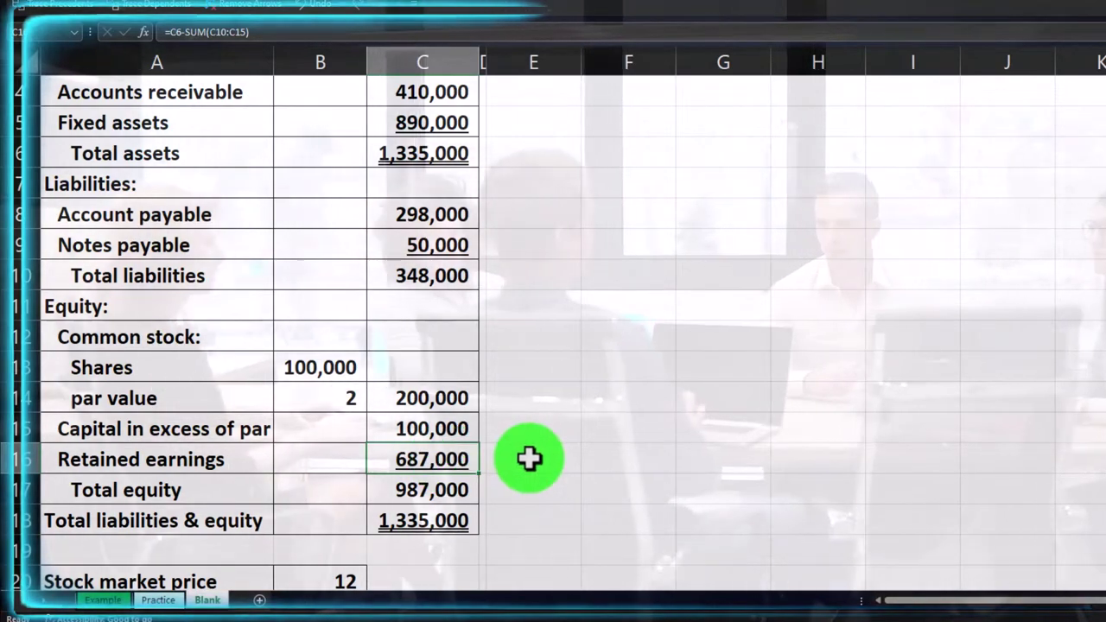
pyautogui.scroll(-1, 452, 413)
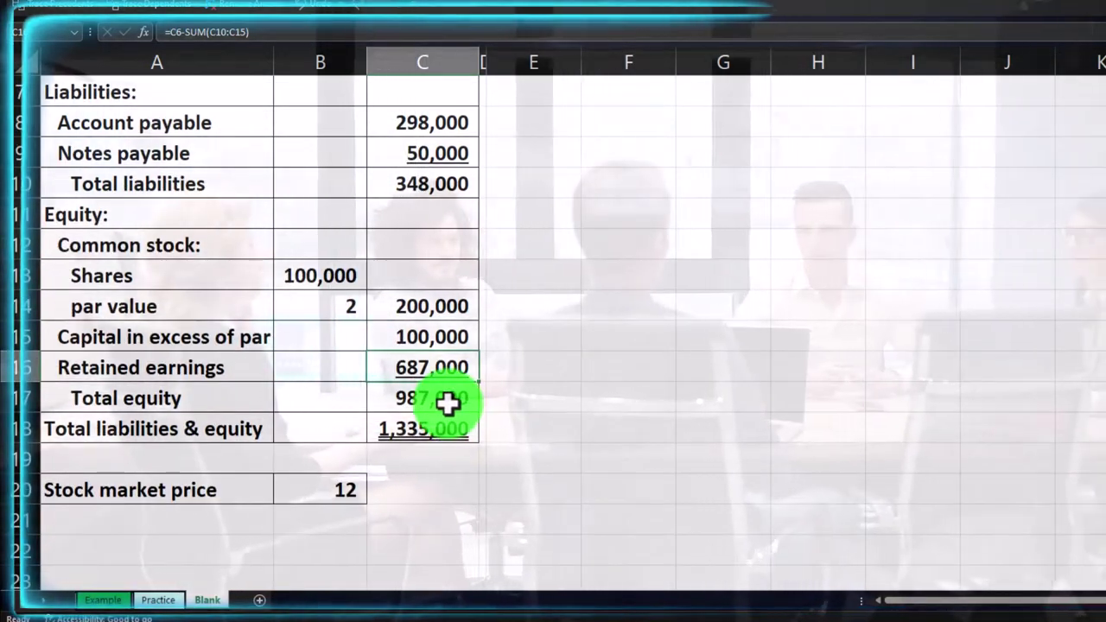
pyautogui.click(448, 400)
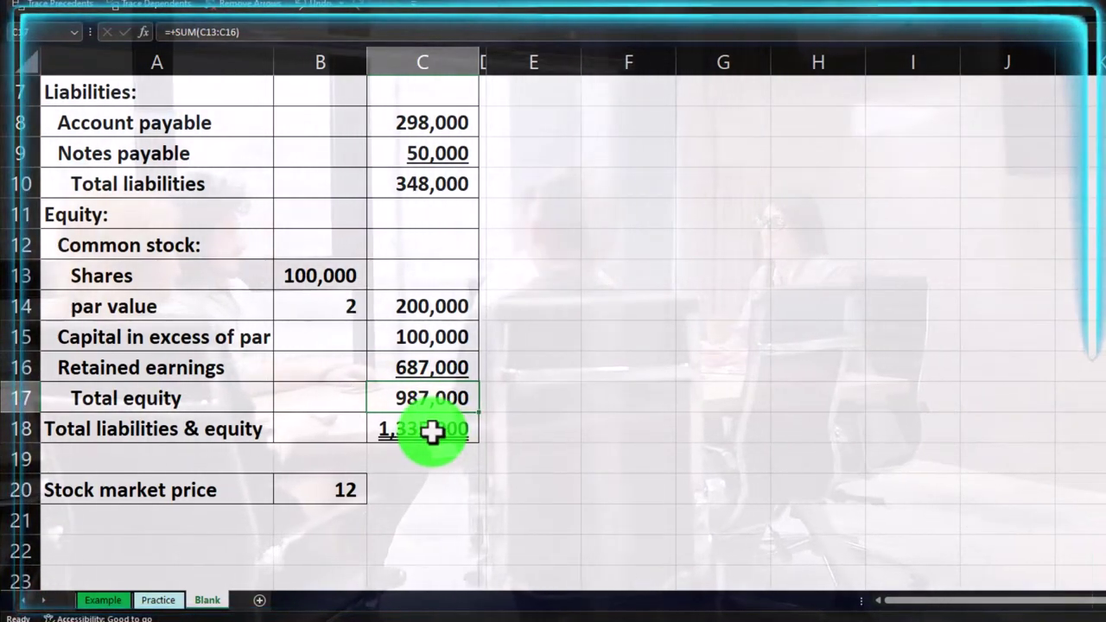
# Compare total assets in C6 with total liabilities and equity in C18
pyautogui.scroll(2, 476, 427)
pyautogui.click(438, 246)
pyautogui.scroll(-1, 438, 247)
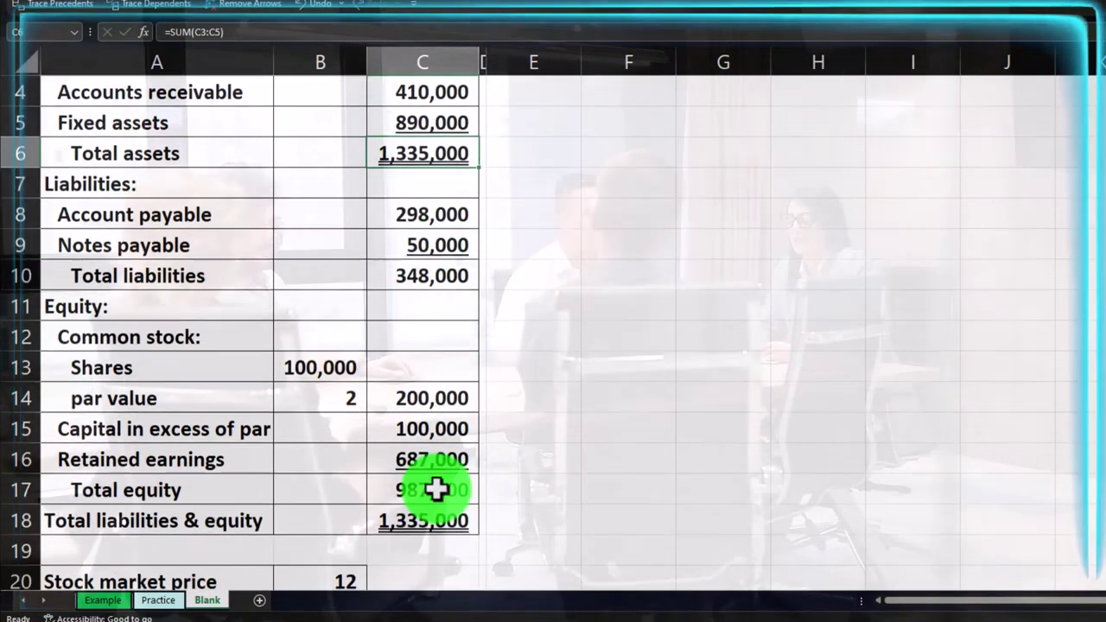
pyautogui.click(432, 521)
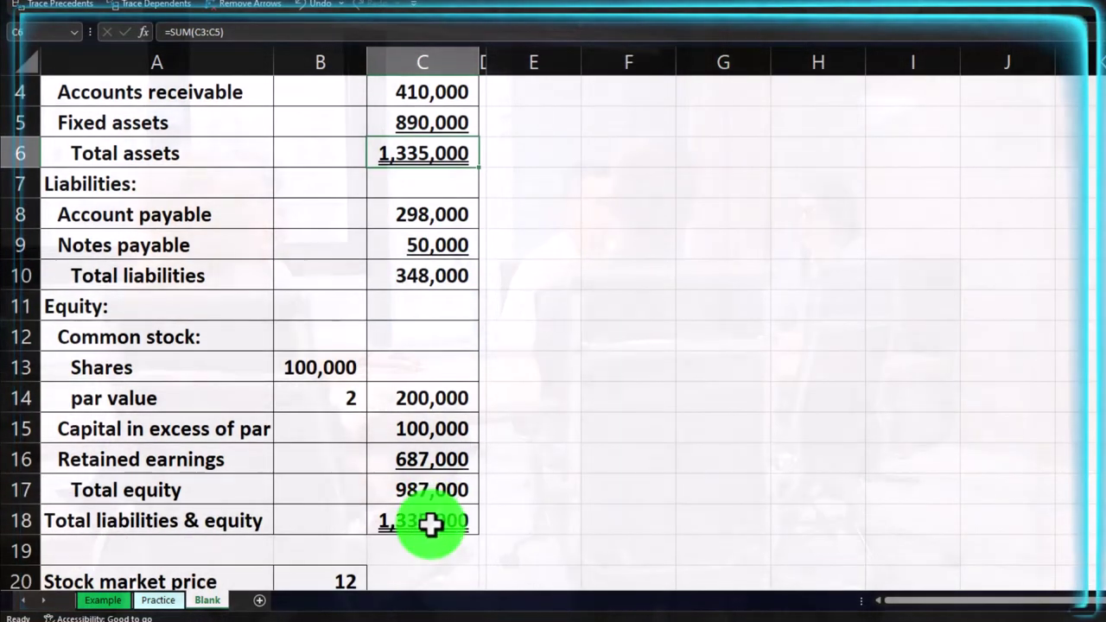
# Try dividing total equity (C17) by the common stock amount (C14) in empty cell F16, and clear the trial formula
pyautogui.click(617, 465)
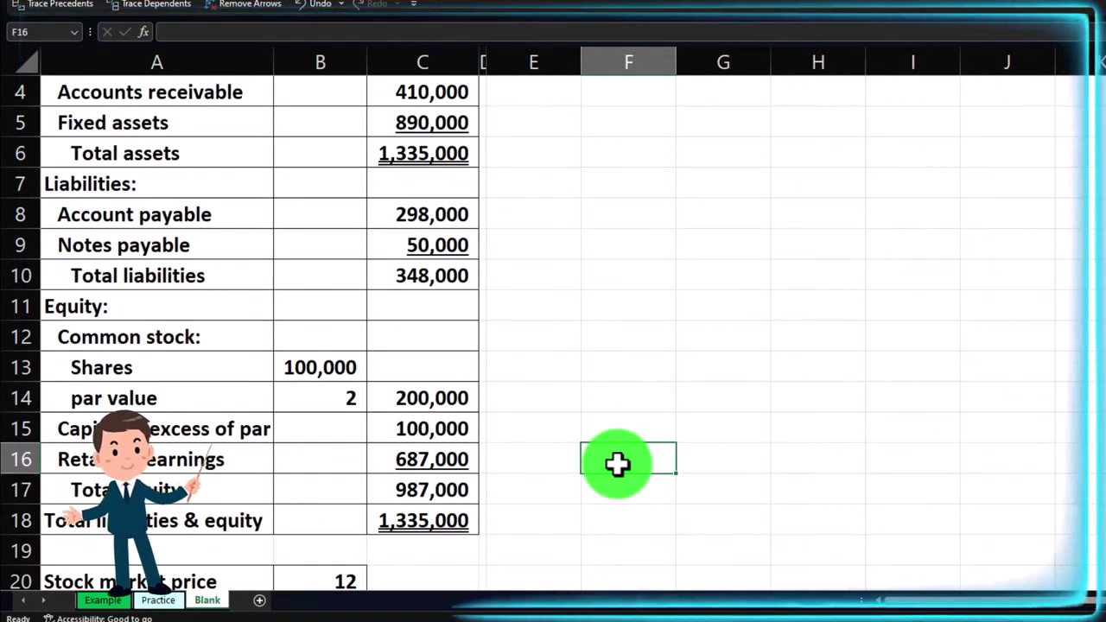
pyautogui.write('=')
pyautogui.press('Left')
pyautogui.press('Left')
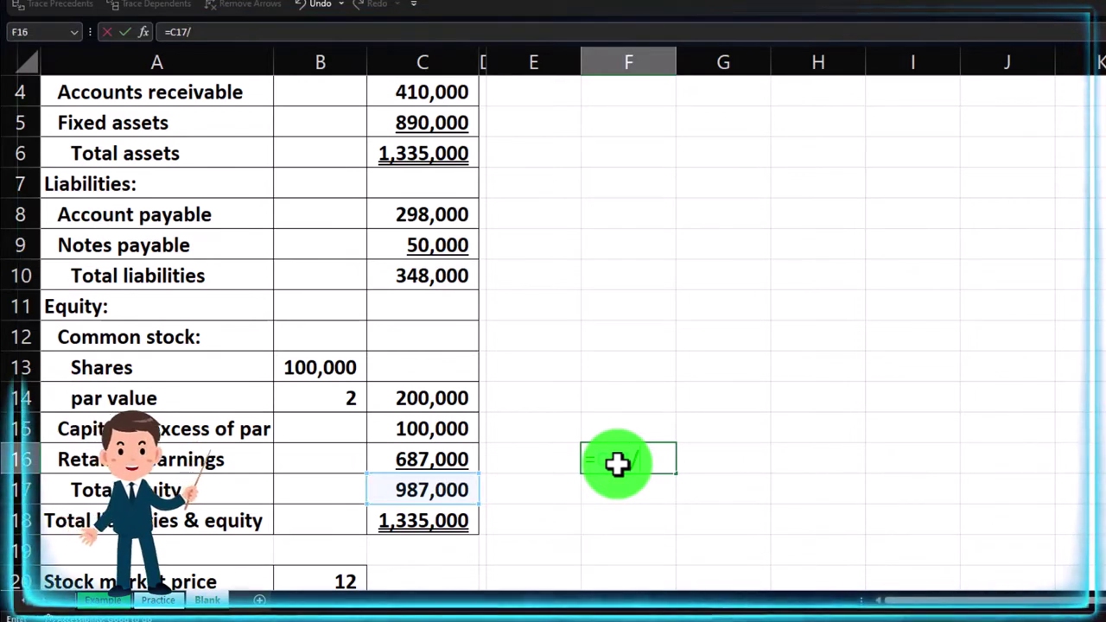
pyautogui.write('/')
pyautogui.press('Up')
pyautogui.press('Up')
pyautogui.press('Left')
pyautogui.press('Left')
pyautogui.press('Left')
pyautogui.press('Return')
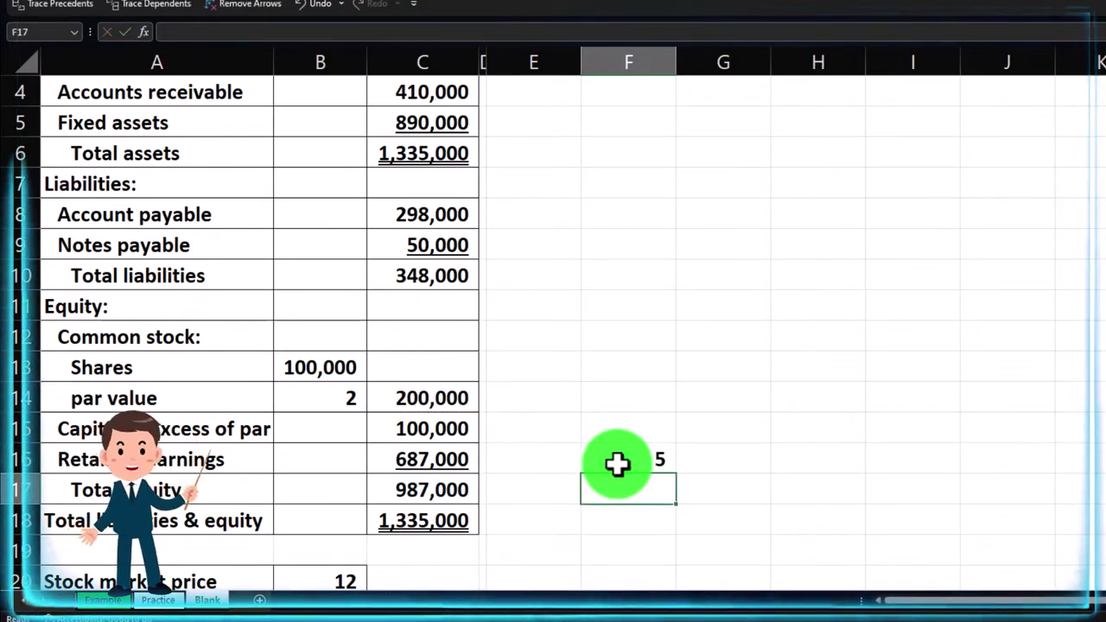
pyautogui.click(617, 464)
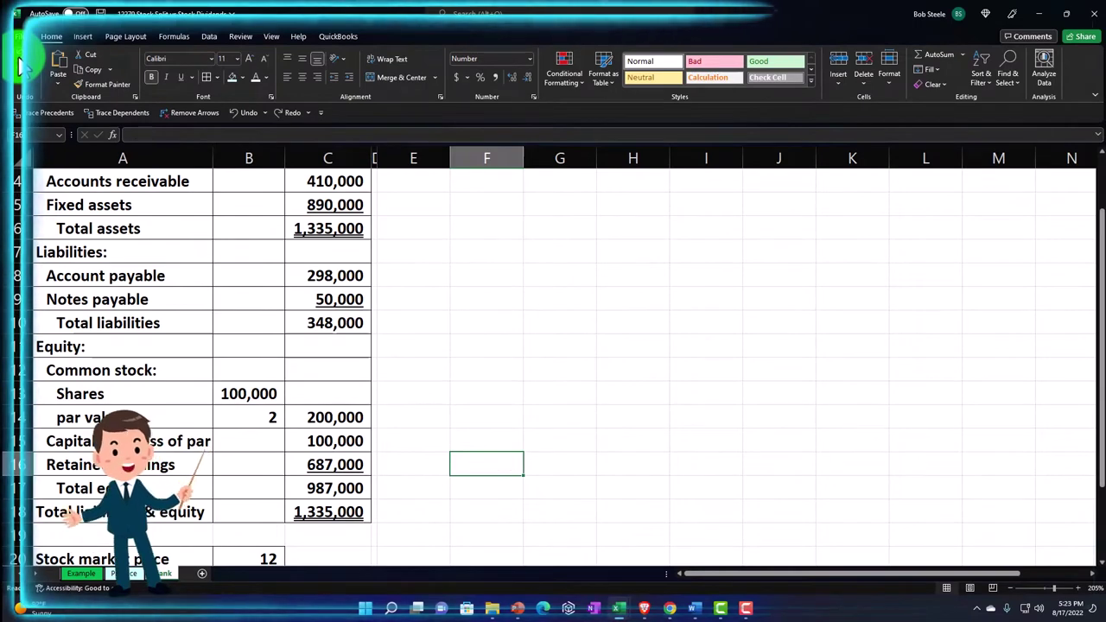
# Compare the common stock amount, par value and number of shares with the stock market price in row 20
pyautogui.click(347, 421)
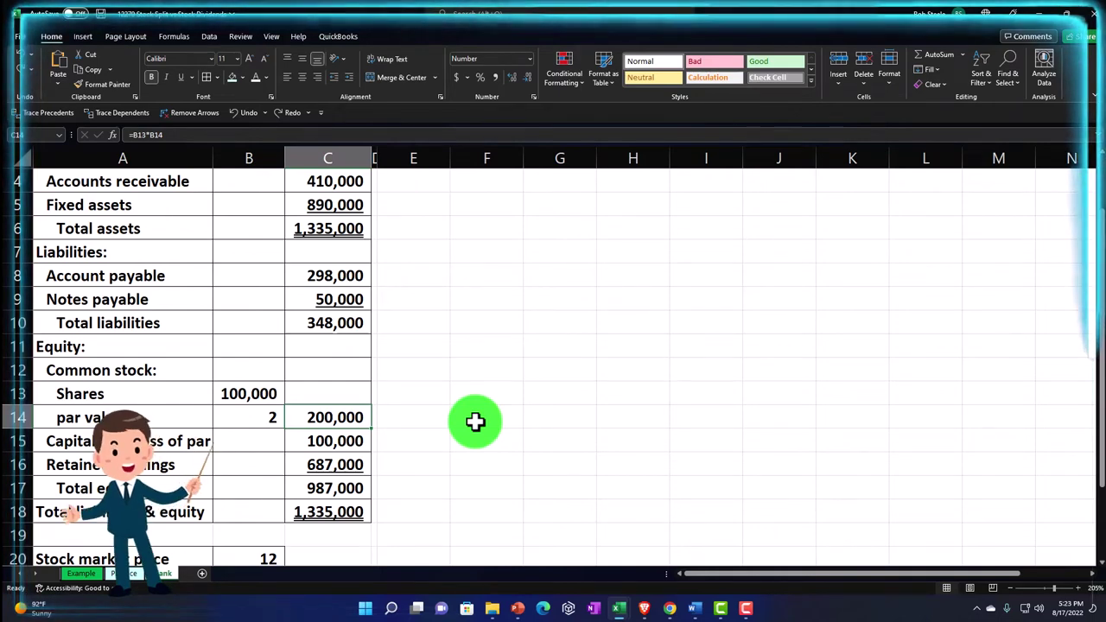
pyautogui.scroll(-1, 264, 473)
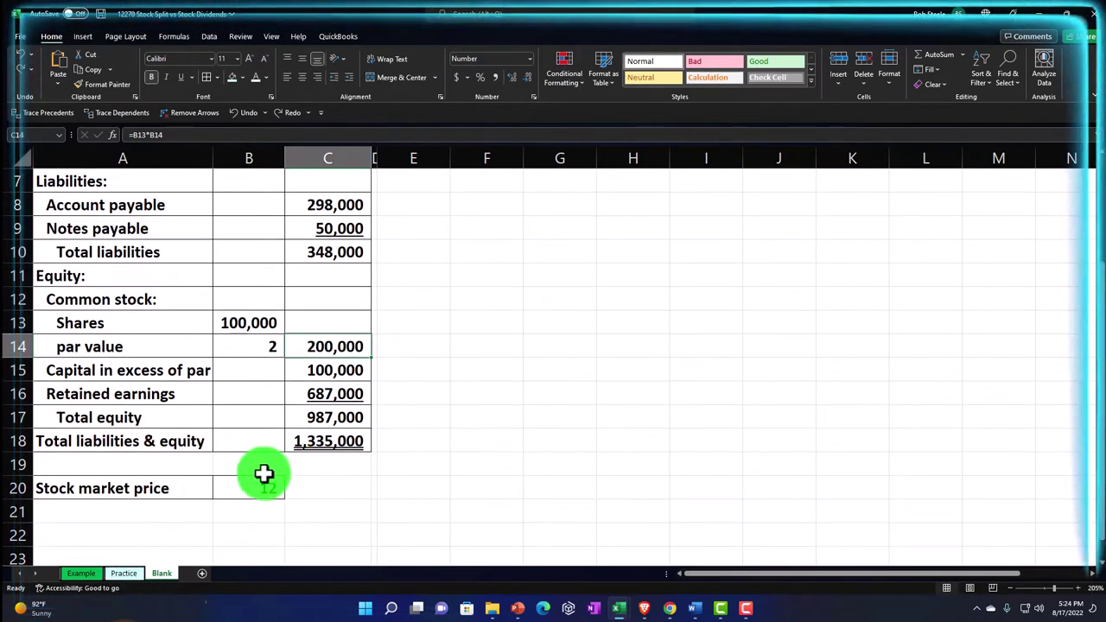
pyautogui.moveTo(160, 489); pyautogui.dragTo(254, 489)
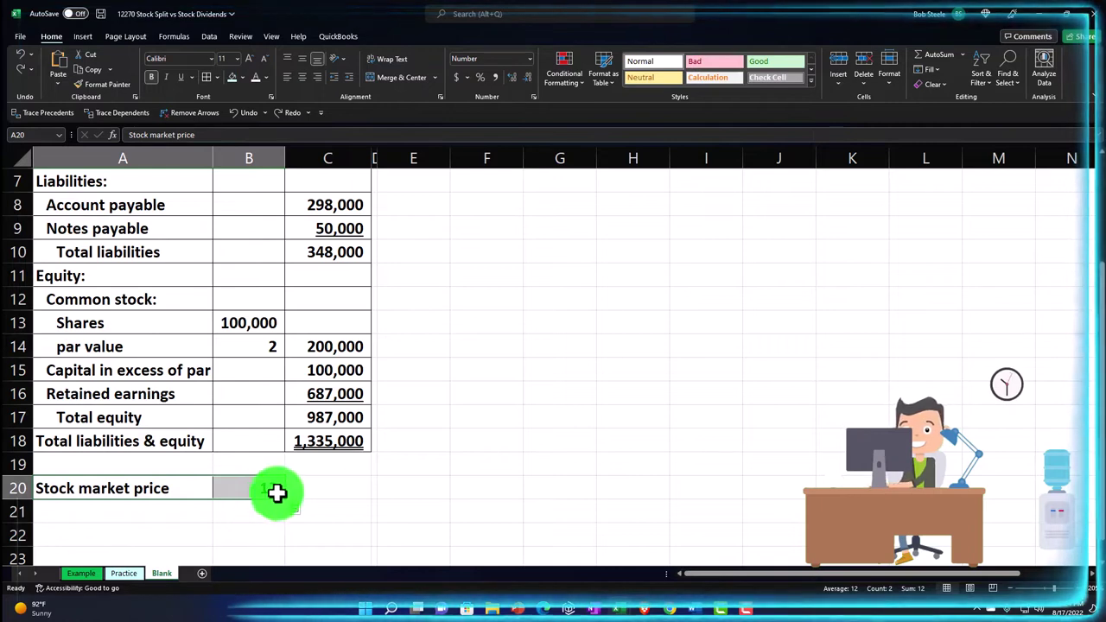
pyautogui.click(255, 341)
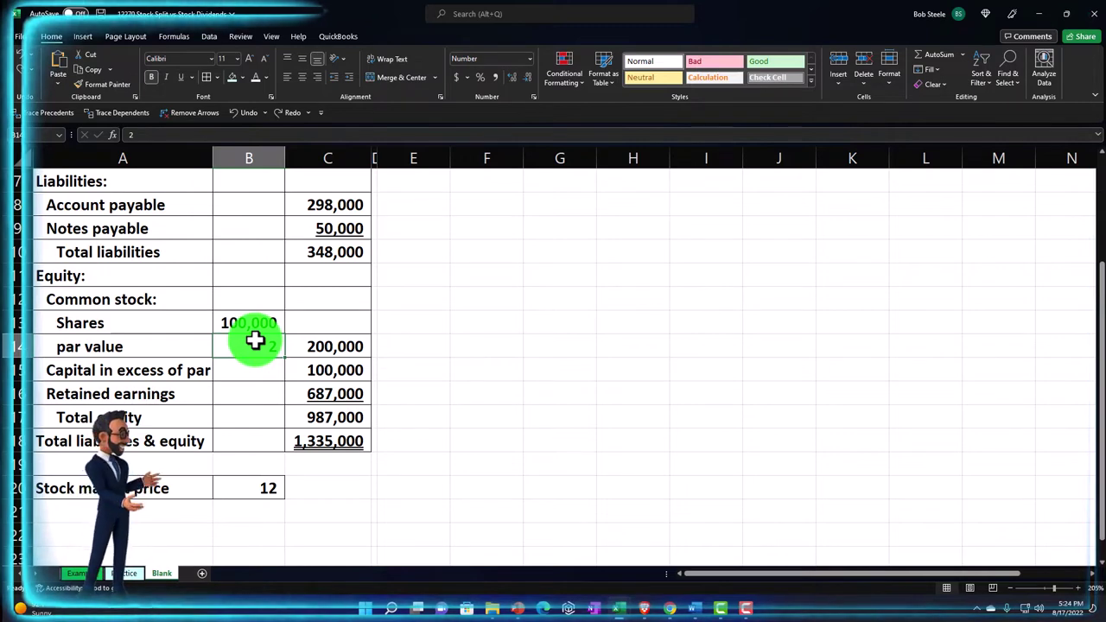
pyautogui.click(249, 327)
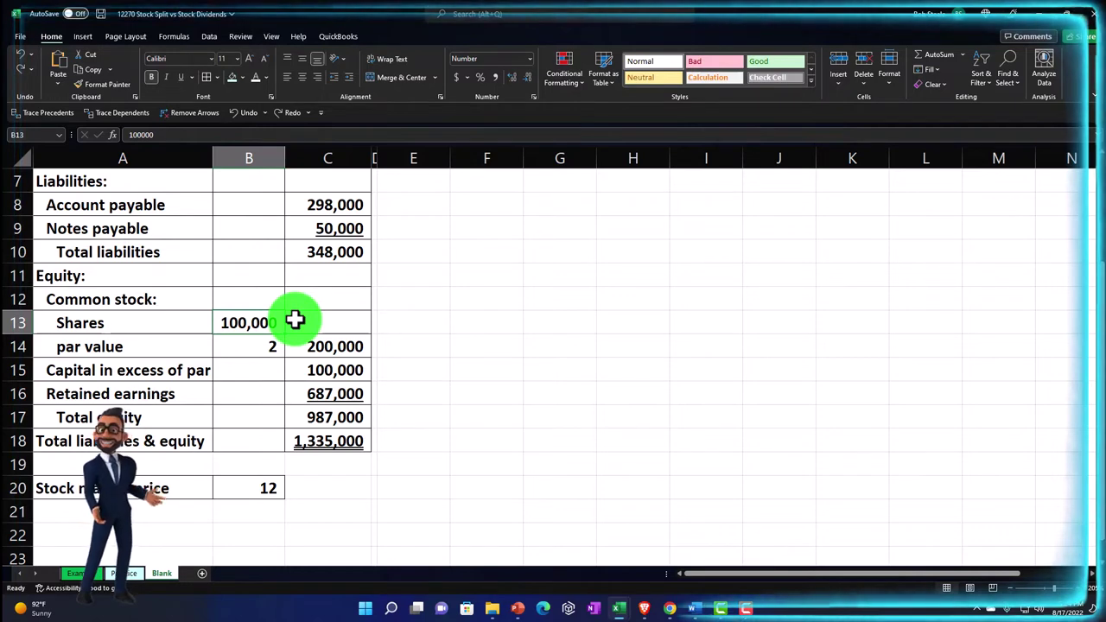
pyautogui.click(281, 347)
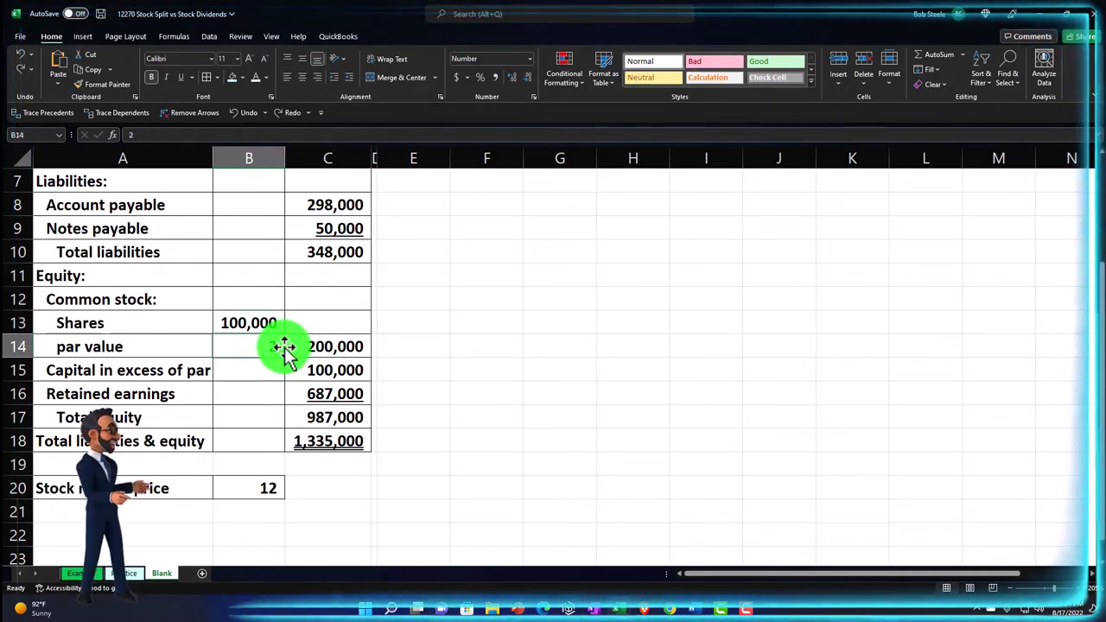
pyautogui.click(281, 485)
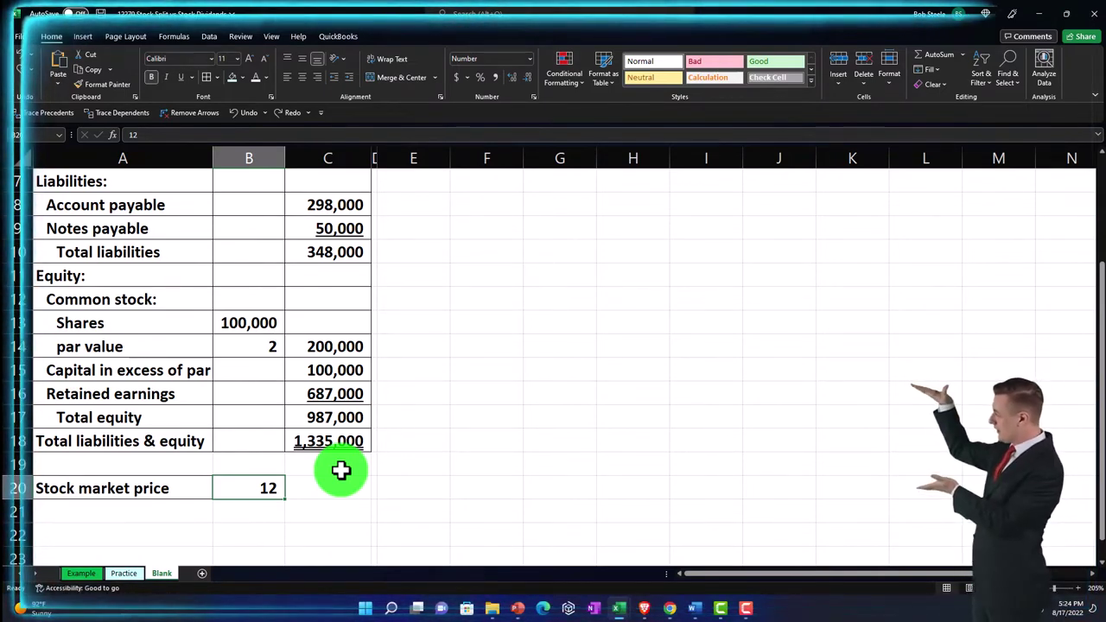
# Enter the heading "Two for One Stock Split" in cell E1
pyautogui.scroll(2, 451, 445)
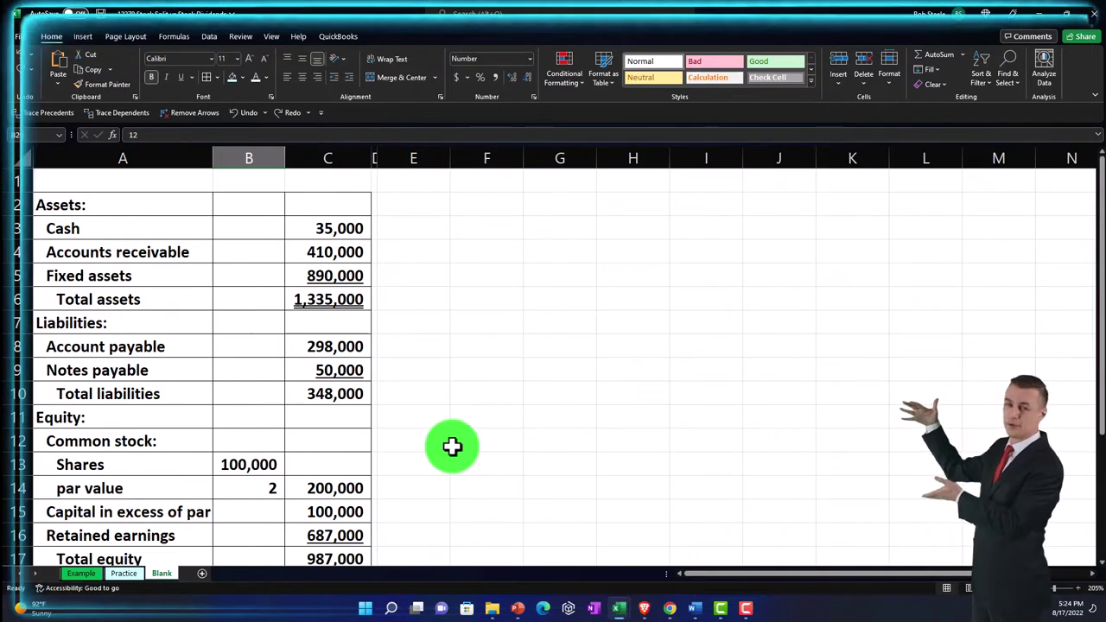
pyautogui.click(424, 181)
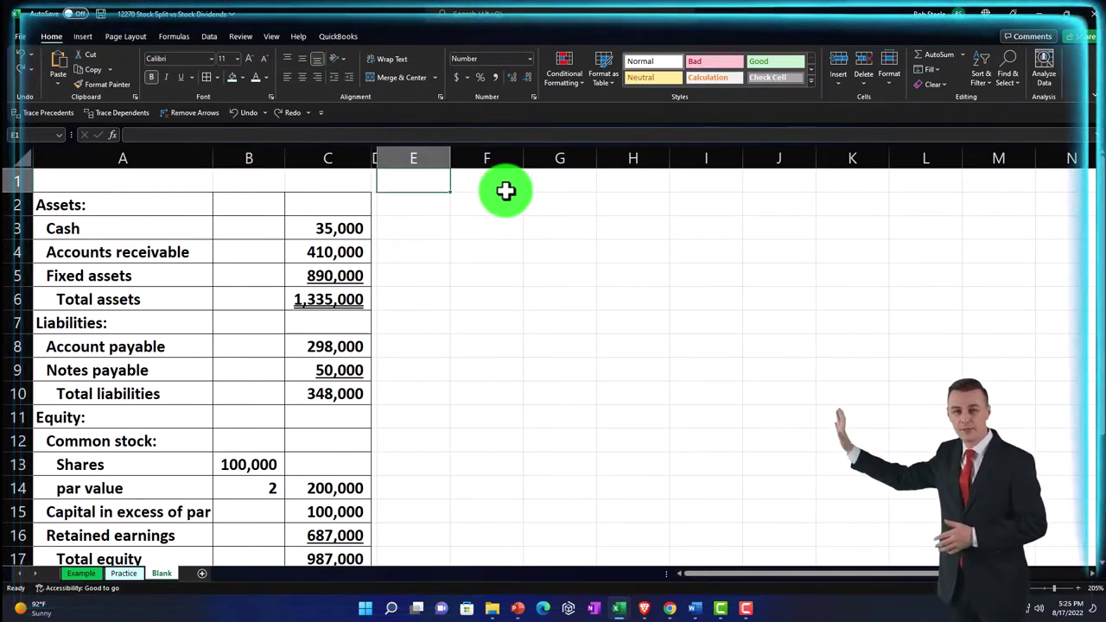
pyautogui.write('Two fo')
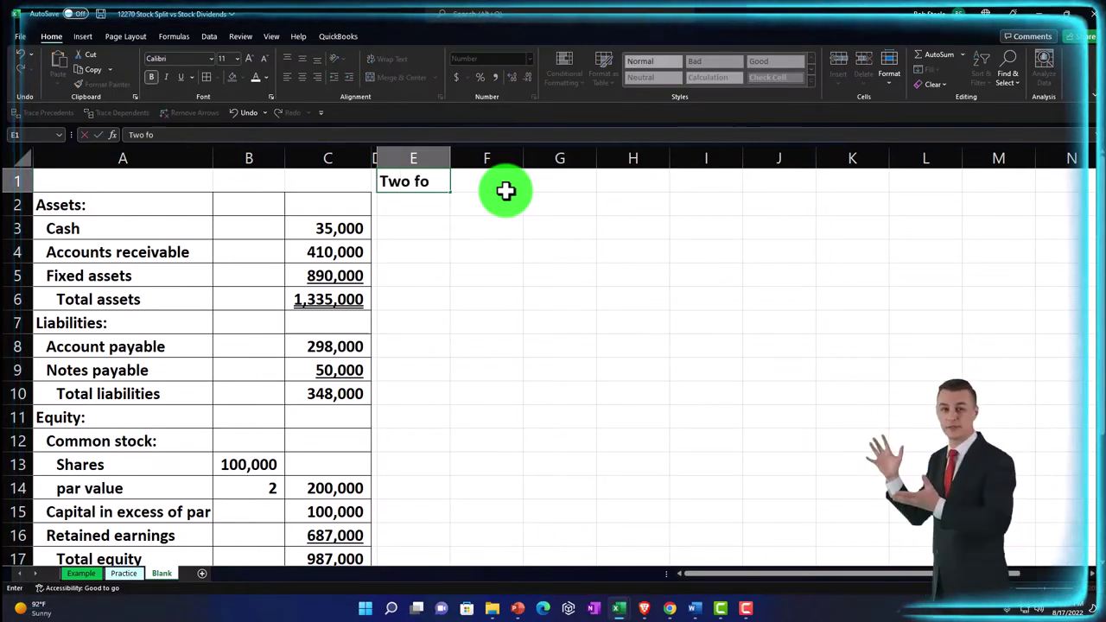
pyautogui.write('r One Stock Spli')
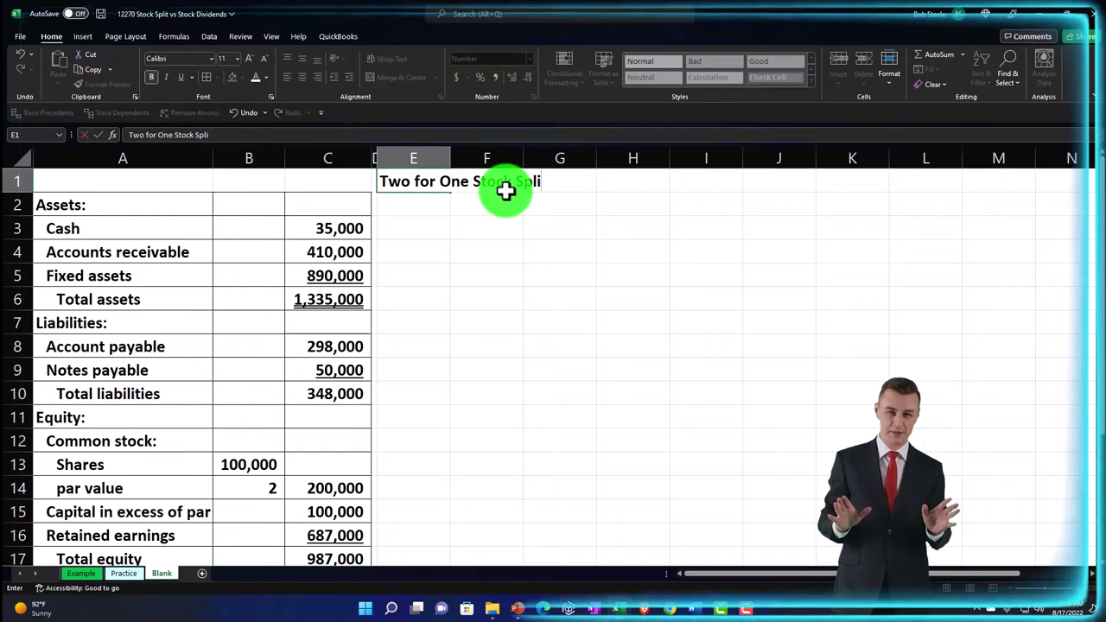
pyautogui.press('BackSpace')
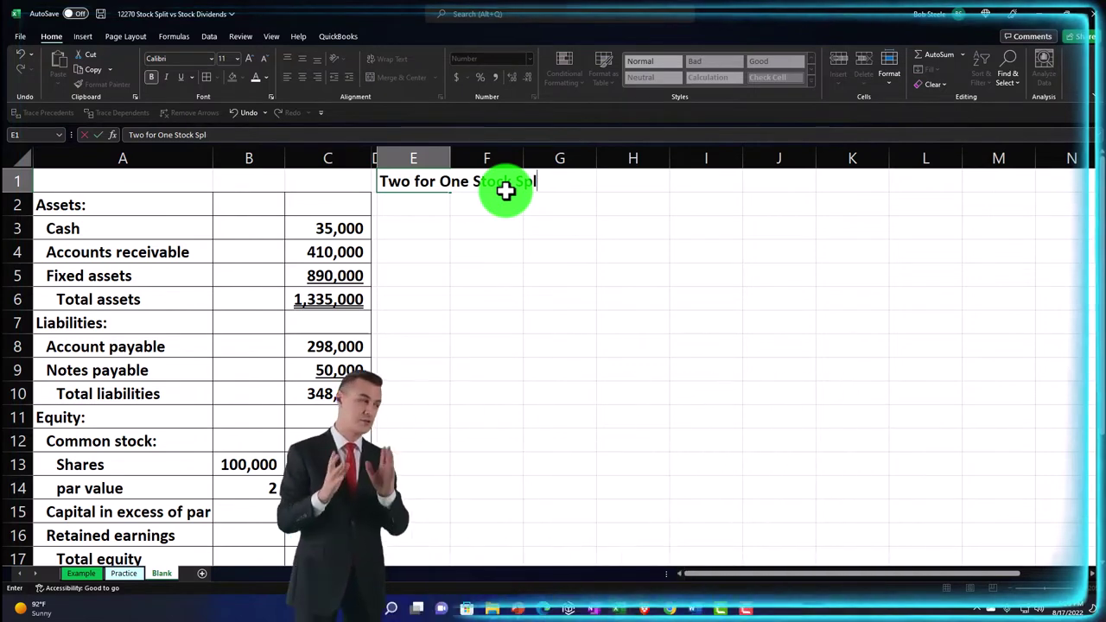
pyautogui.write('lit')
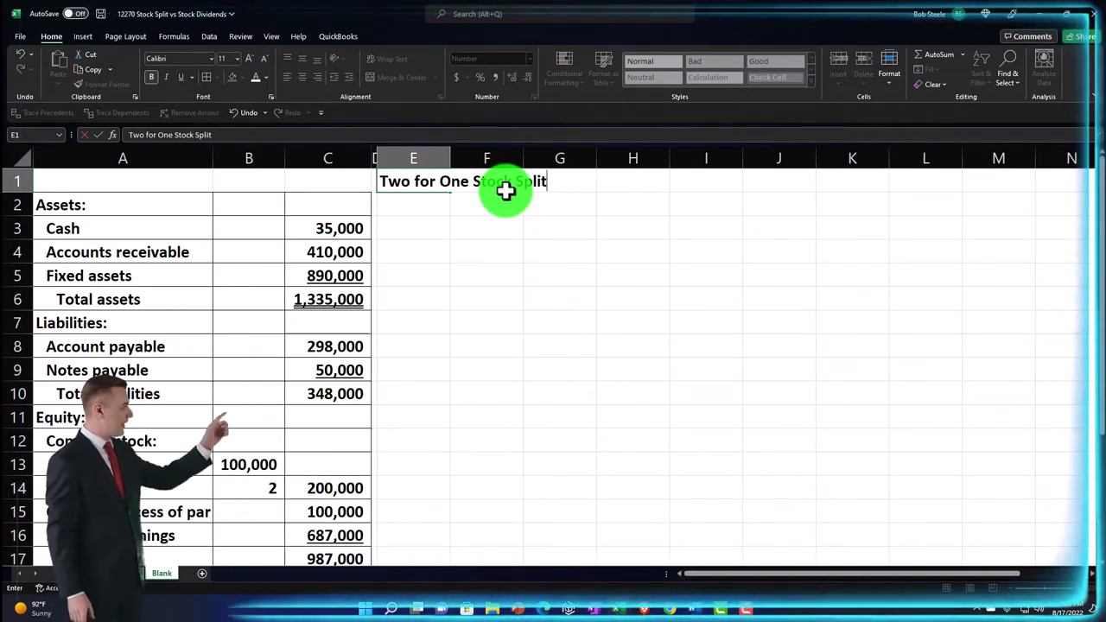
pyautogui.press('Return')
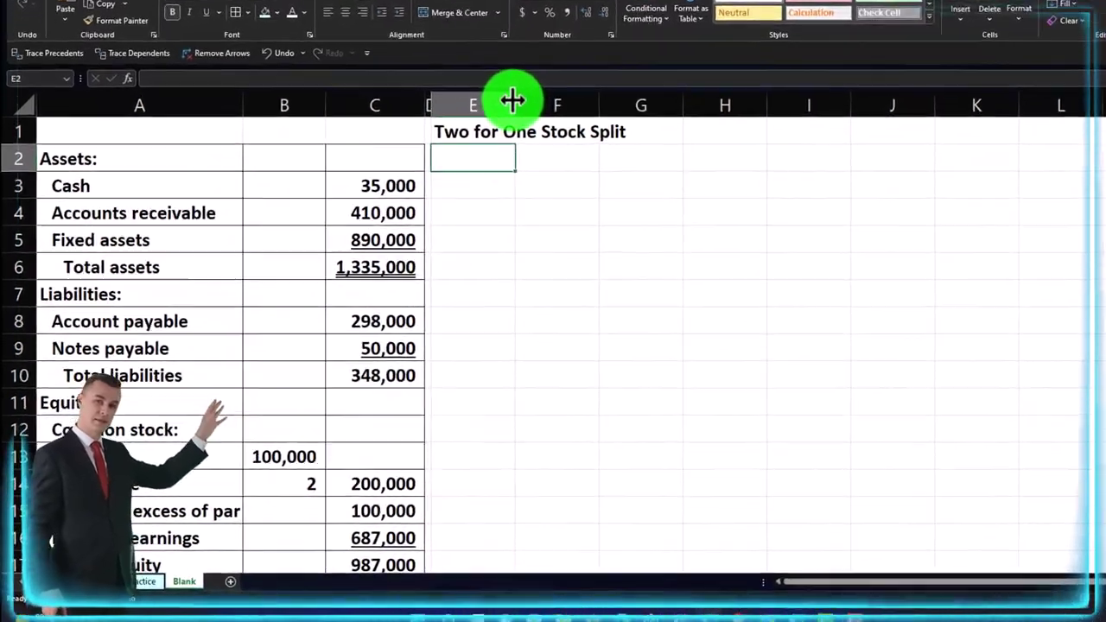
# Widen column E to fit the heading, and format E1:G1 with a black fill and white font
pyautogui.moveTo(450, 158); pyautogui.dragTo(528, 156)
pyautogui.moveTo(703, 32); pyautogui.dragTo(709, 35)
pyautogui.moveTo(634, 66); pyautogui.dragTo(844, 70)
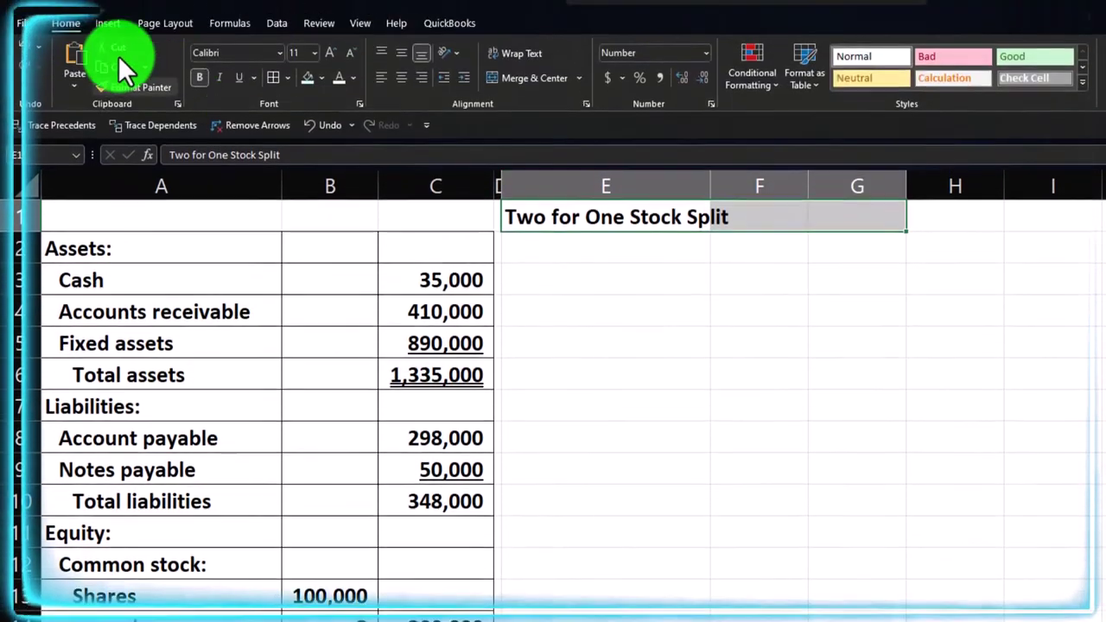
pyautogui.click(321, 81)
pyautogui.click(319, 121)
pyautogui.click(336, 80)
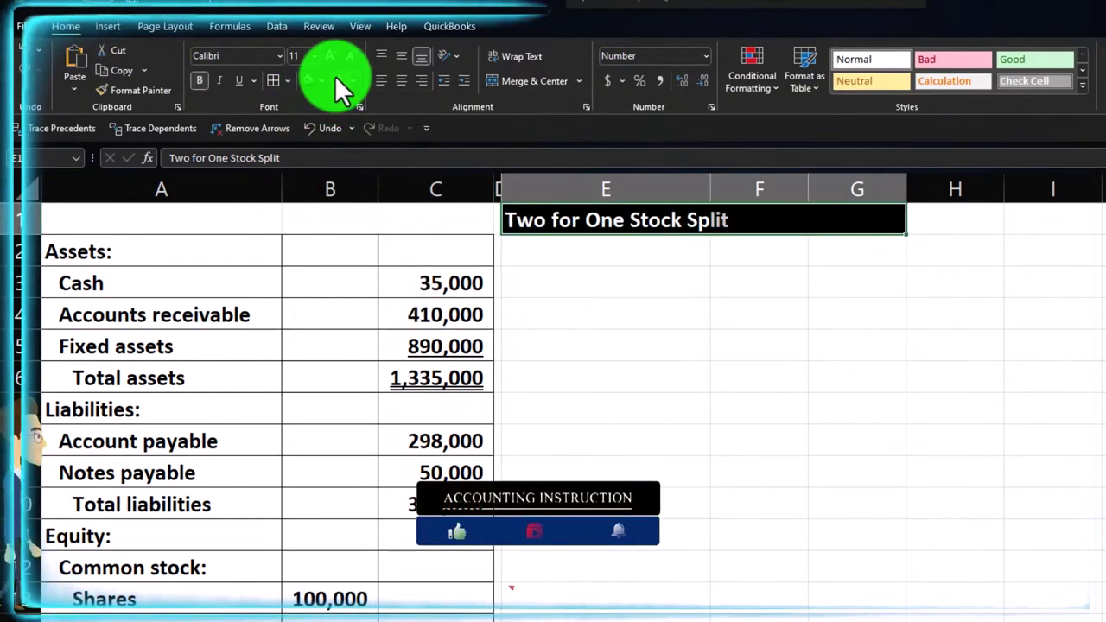
# Link E2 to the Assets label in A2 and fill the formula down to E18 to repeat the row labels
pyautogui.click(595, 270)
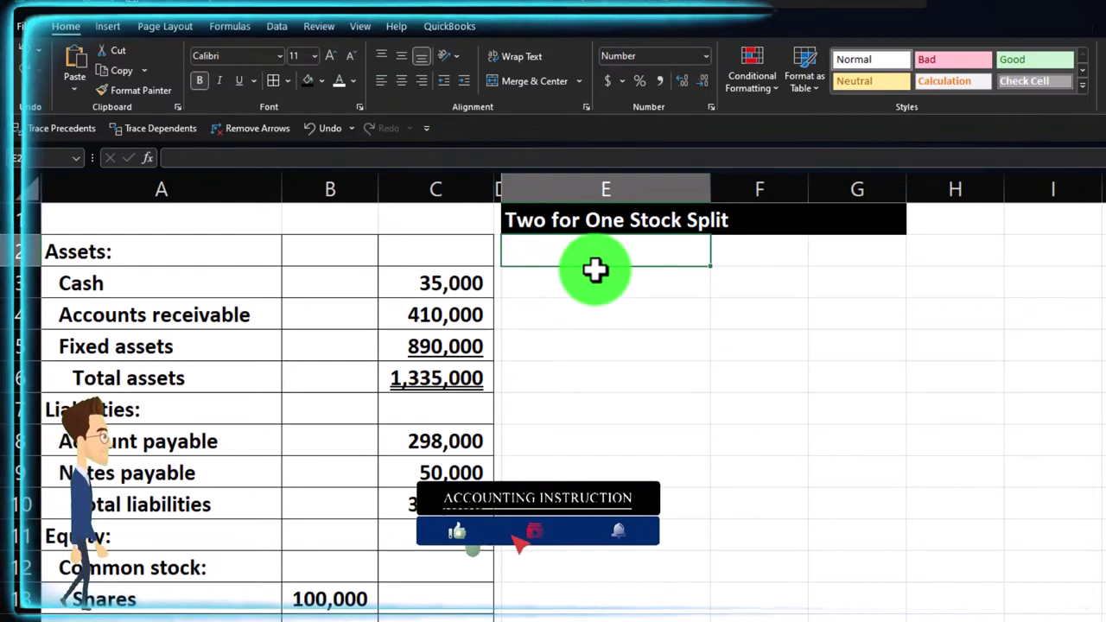
pyautogui.write('=')
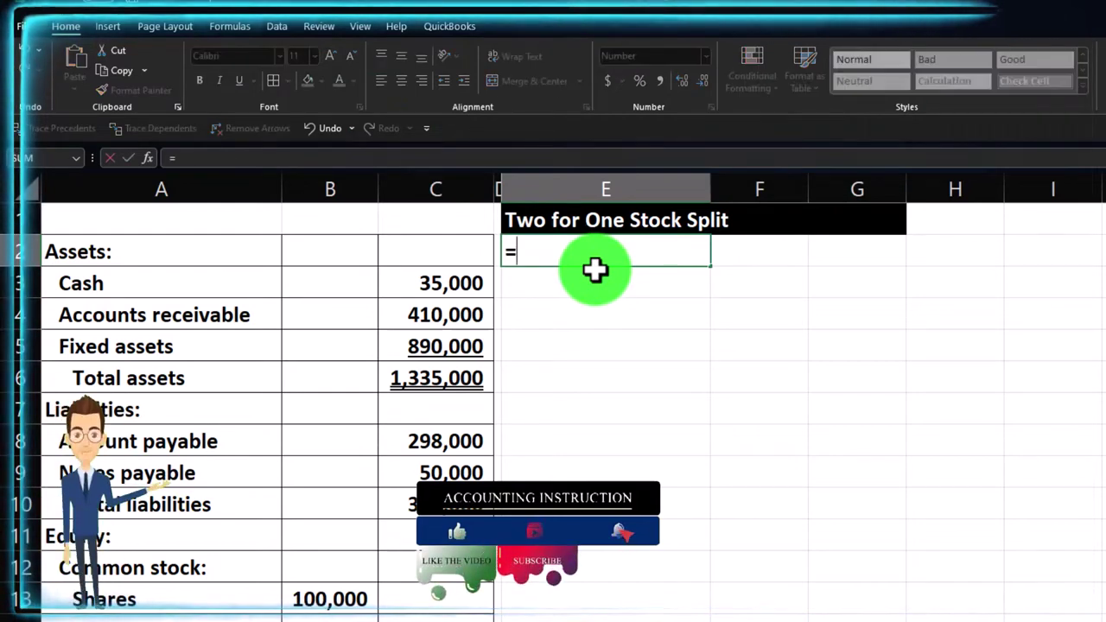
pyautogui.press('Left')
pyautogui.press('Left')
pyautogui.press('Left')
pyautogui.press('Left')
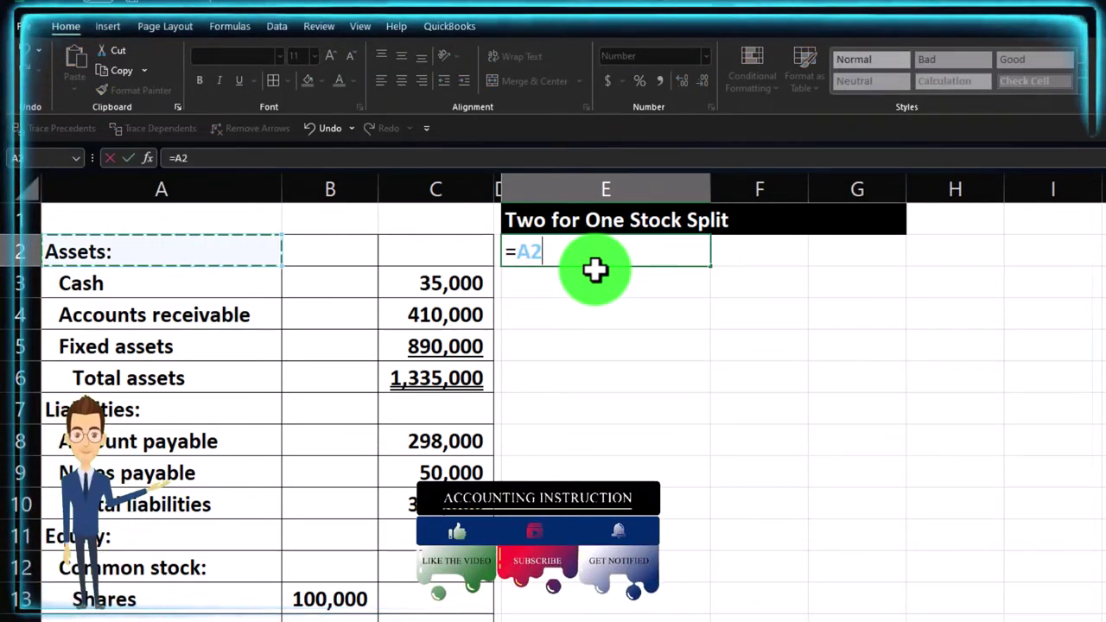
pyautogui.press('Return')
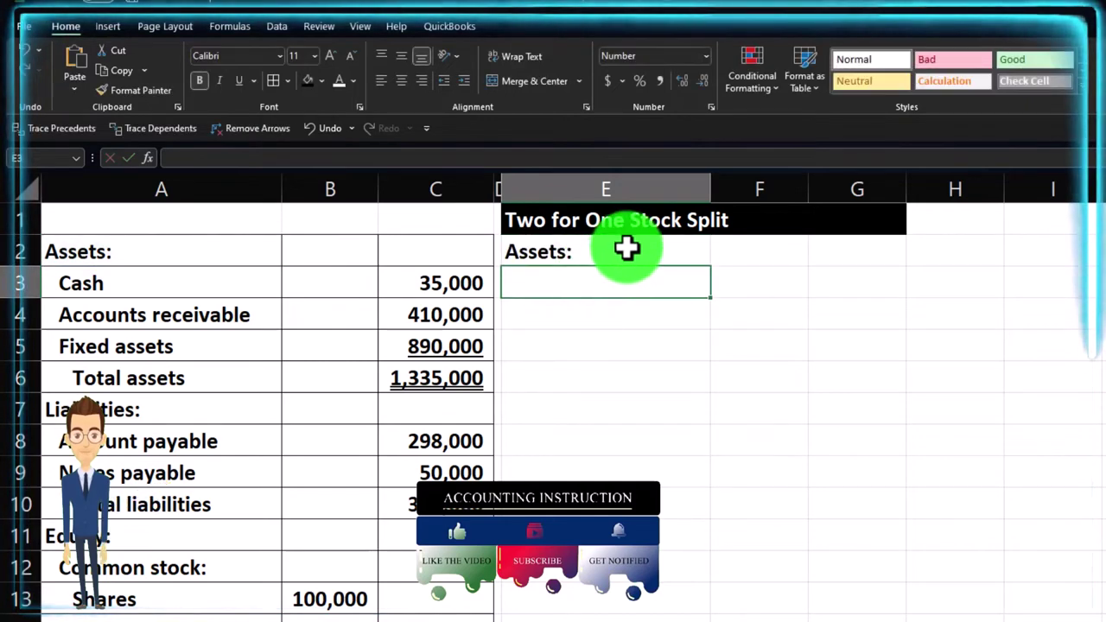
pyautogui.click(630, 249)
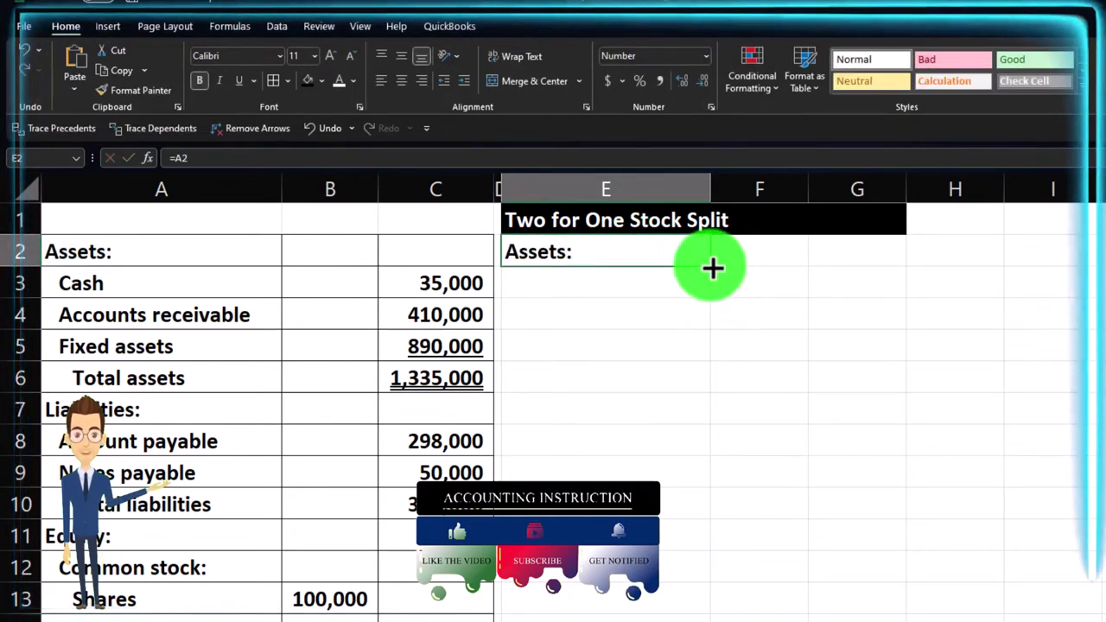
pyautogui.moveTo(712, 268); pyautogui.dragTo(669, 621)
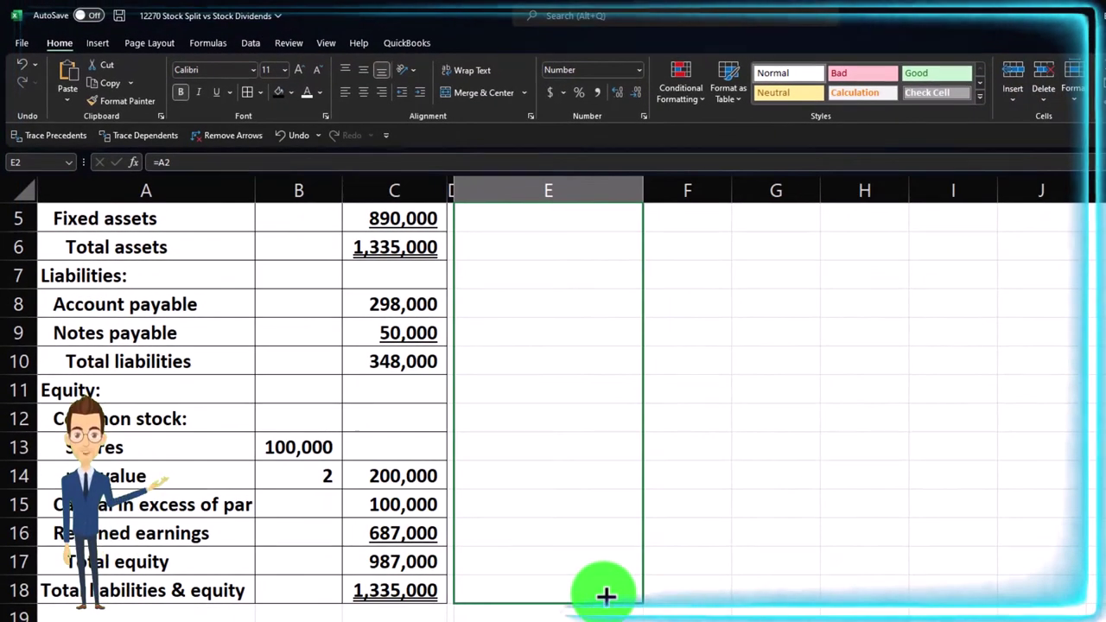
pyautogui.moveTo(606, 595); pyautogui.dragTo(606, 596)
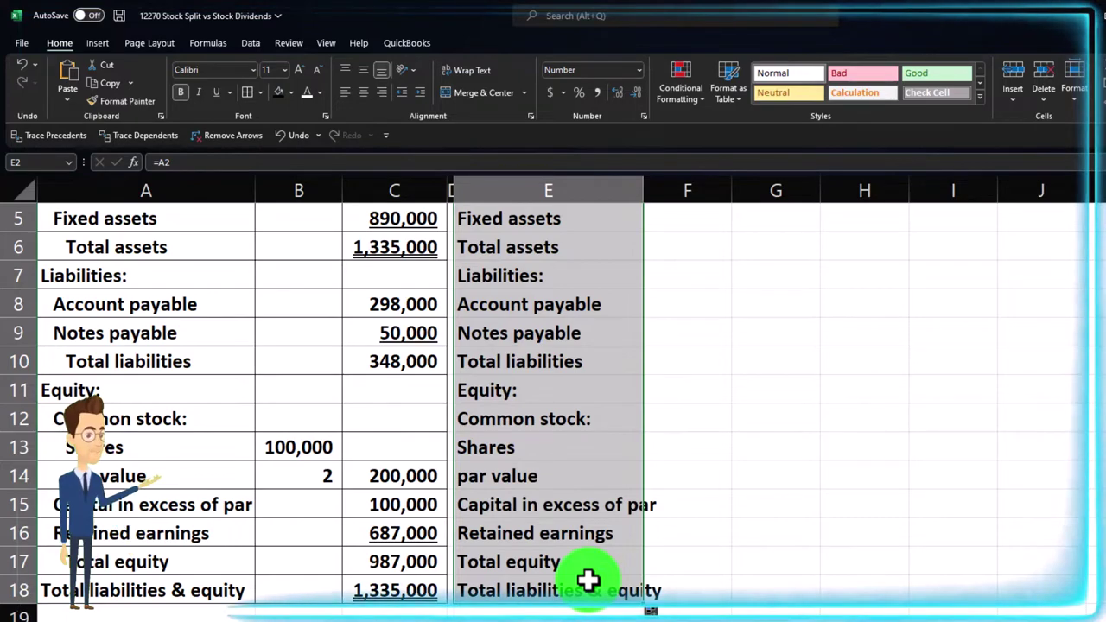
# Copy the formatting of A2:A18 onto the labels in E2:E18 and widen column E to fit the text
pyautogui.scroll(2, 588, 581)
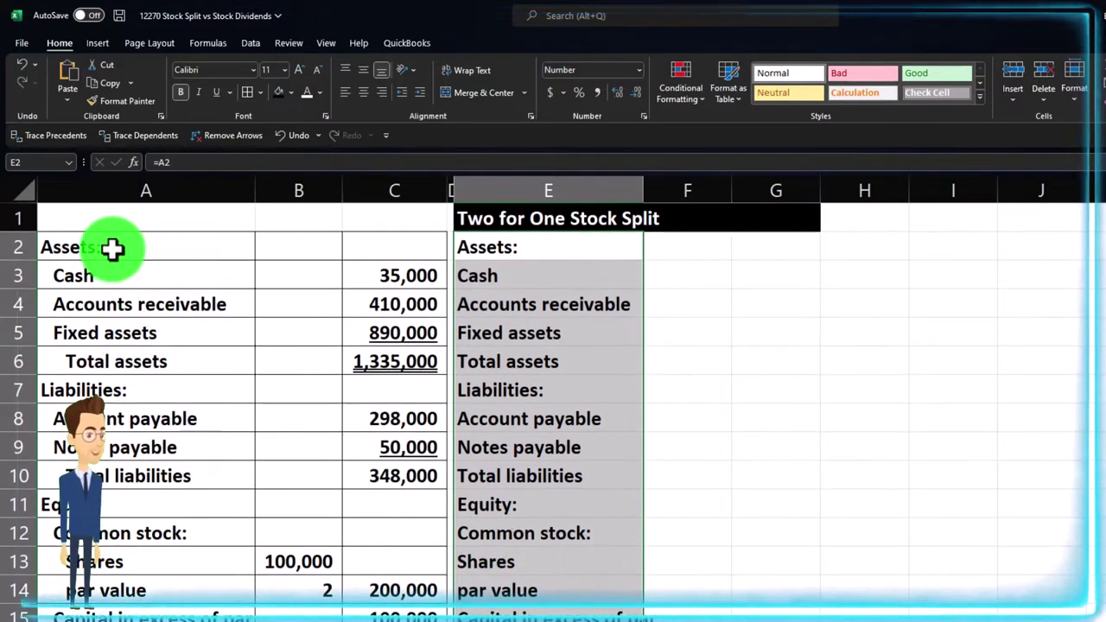
pyautogui.moveTo(113, 250); pyautogui.dragTo(119, 491)
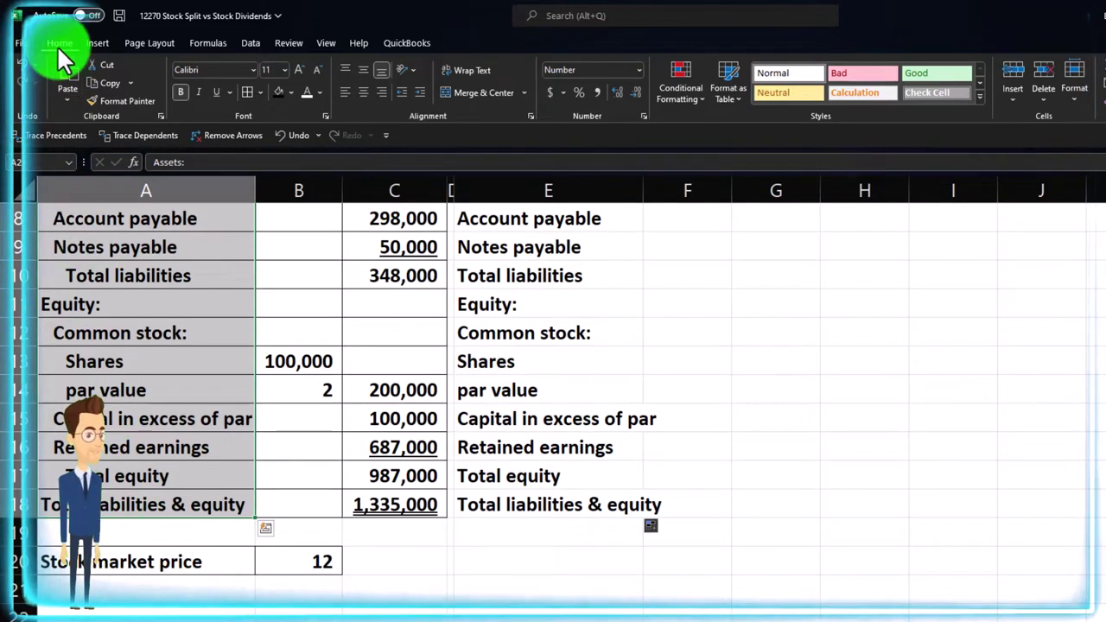
pyautogui.click(104, 99)
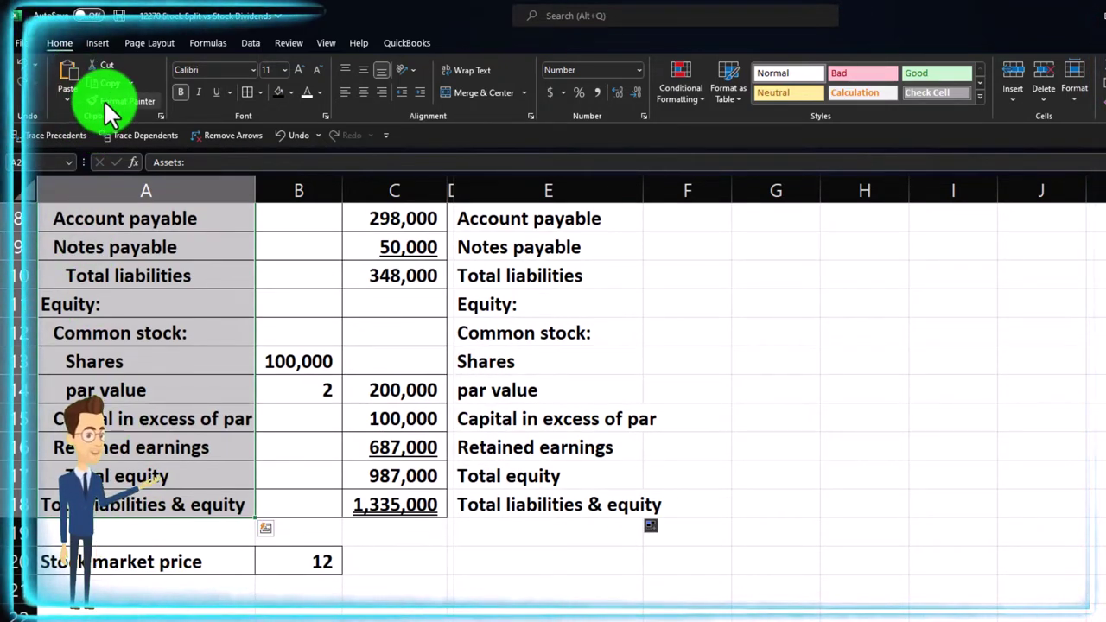
pyautogui.scroll(3, 582, 363)
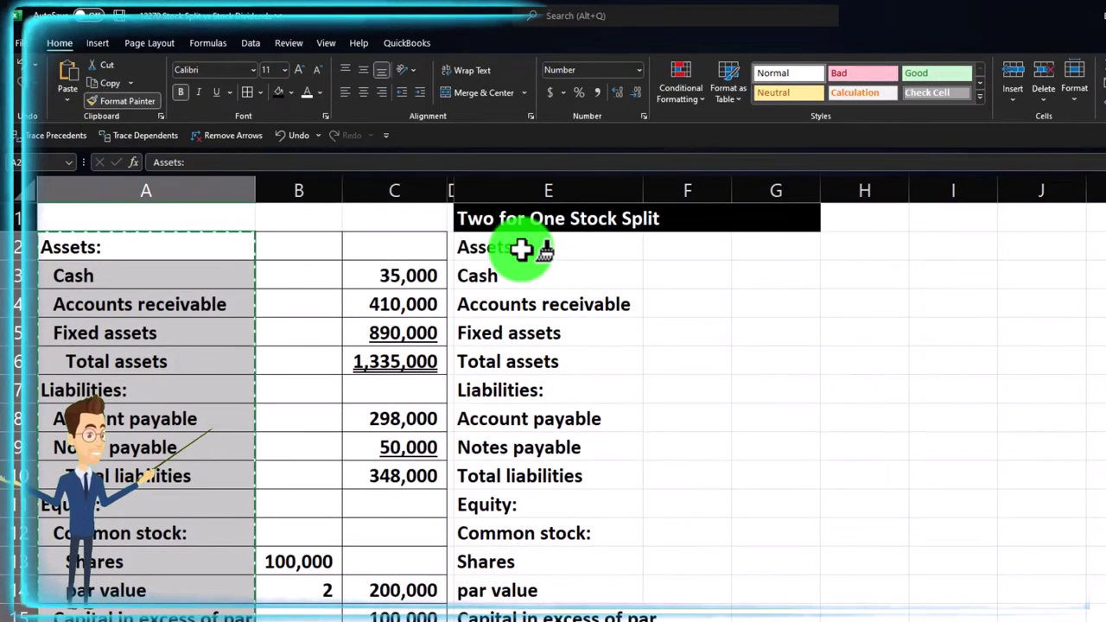
pyautogui.click(521, 249)
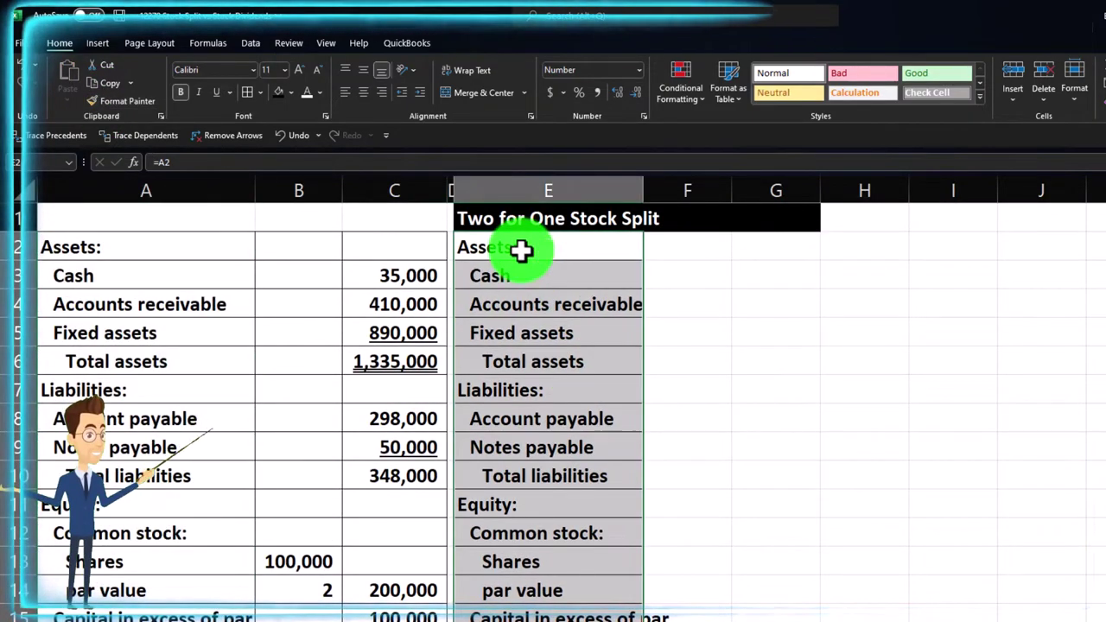
pyautogui.hotkey('ctrl', 'z')
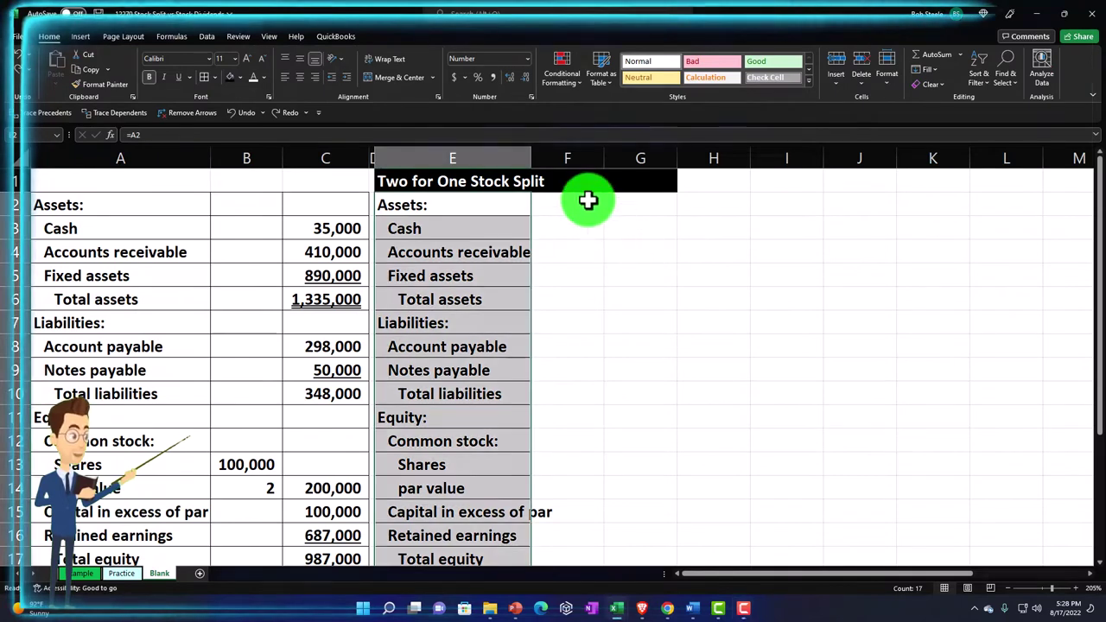
pyautogui.moveTo(530, 158); pyautogui.dragTo(559, 158)
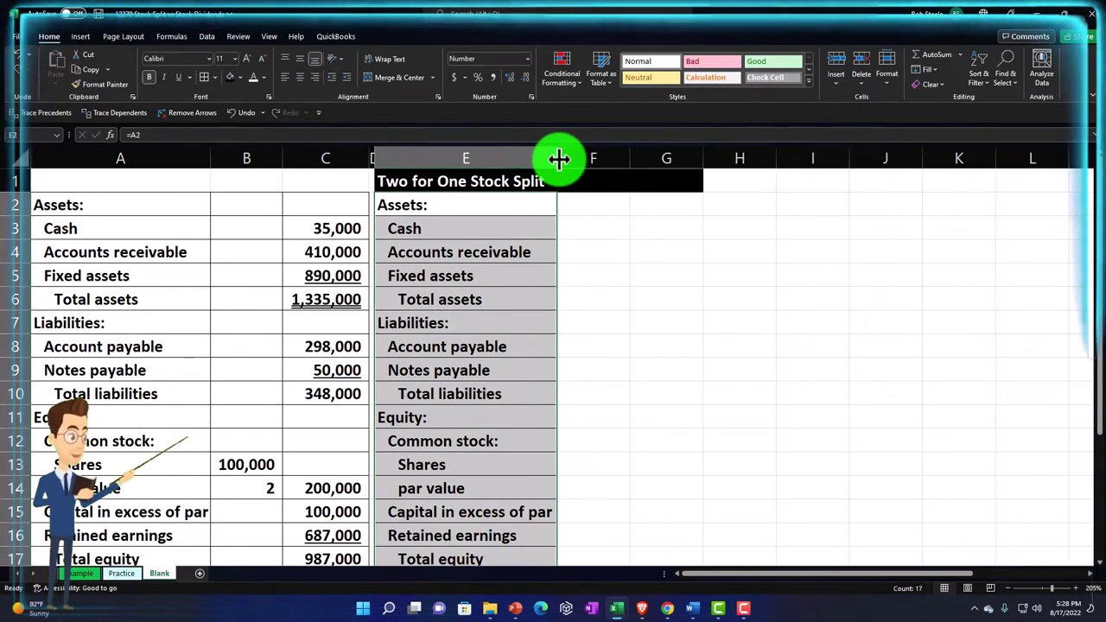
# Link the stock split's cash amount in F3 to the original cash amount in C3
pyautogui.click(655, 228)
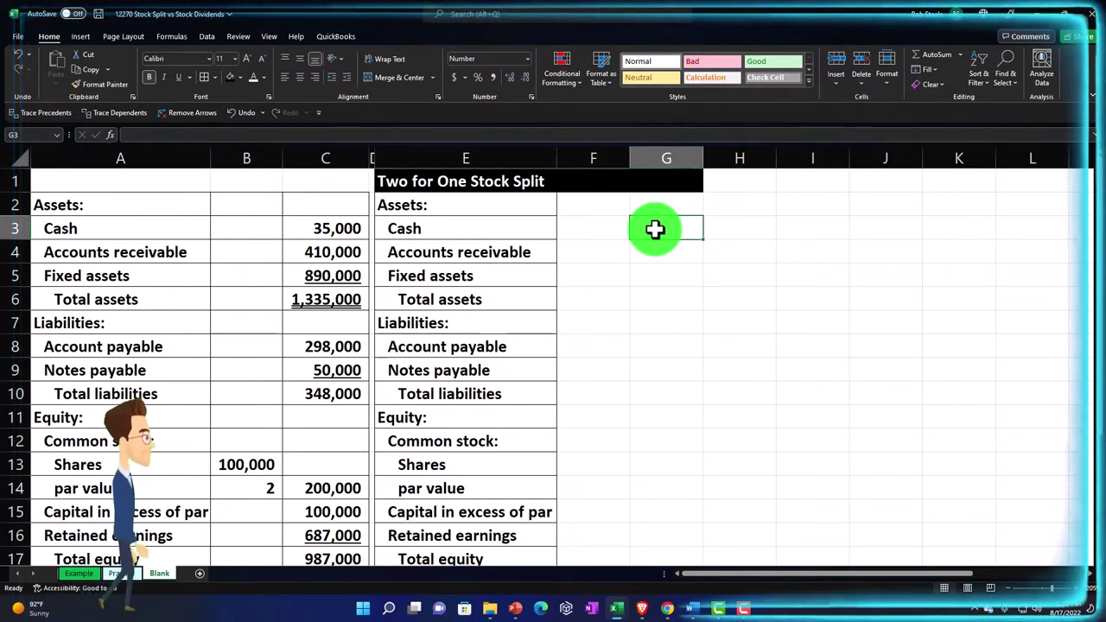
pyautogui.press('Left')
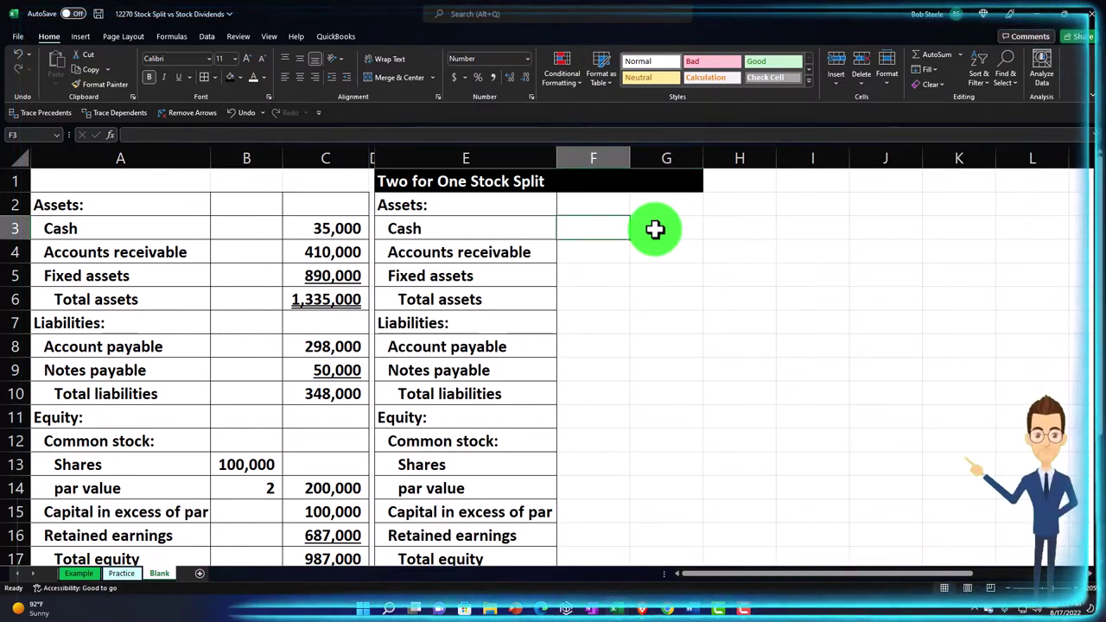
pyautogui.write('=')
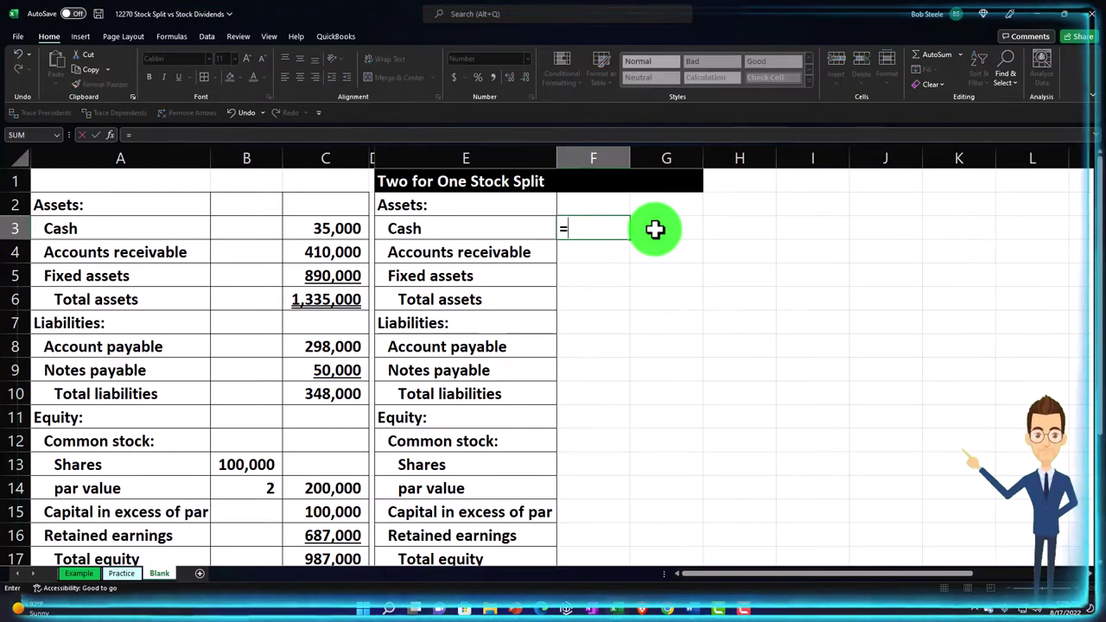
pyautogui.press('Left')
pyautogui.press('Left')
pyautogui.press('Left')
pyautogui.press('Return')
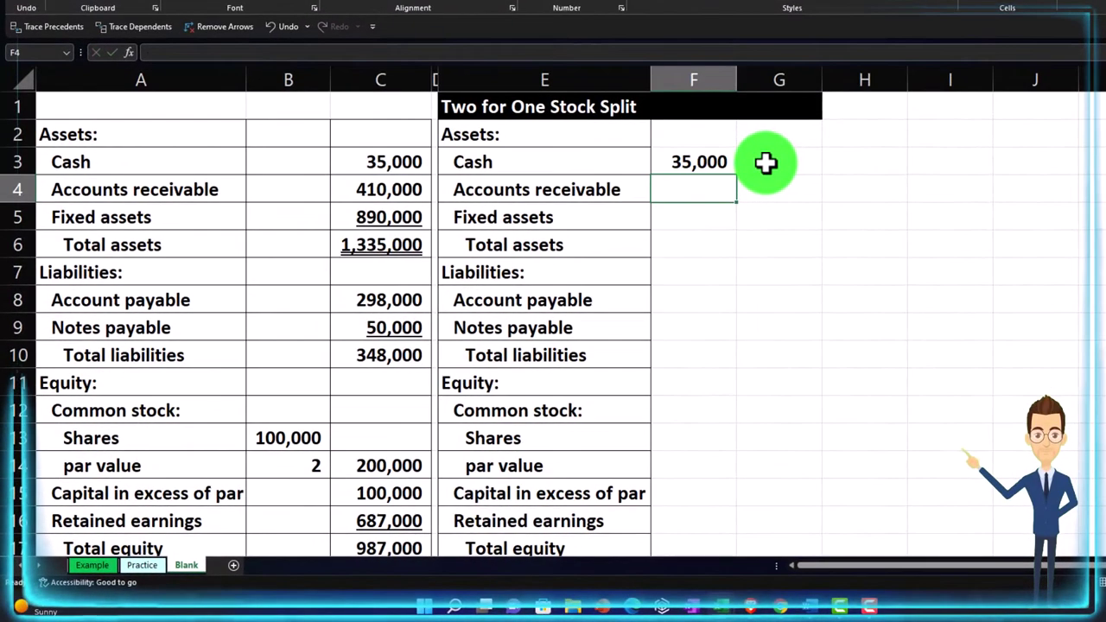
# Fill the cash formula from F3 down to F5 and underline the fixed assets amount in F5
pyautogui.press('Up')
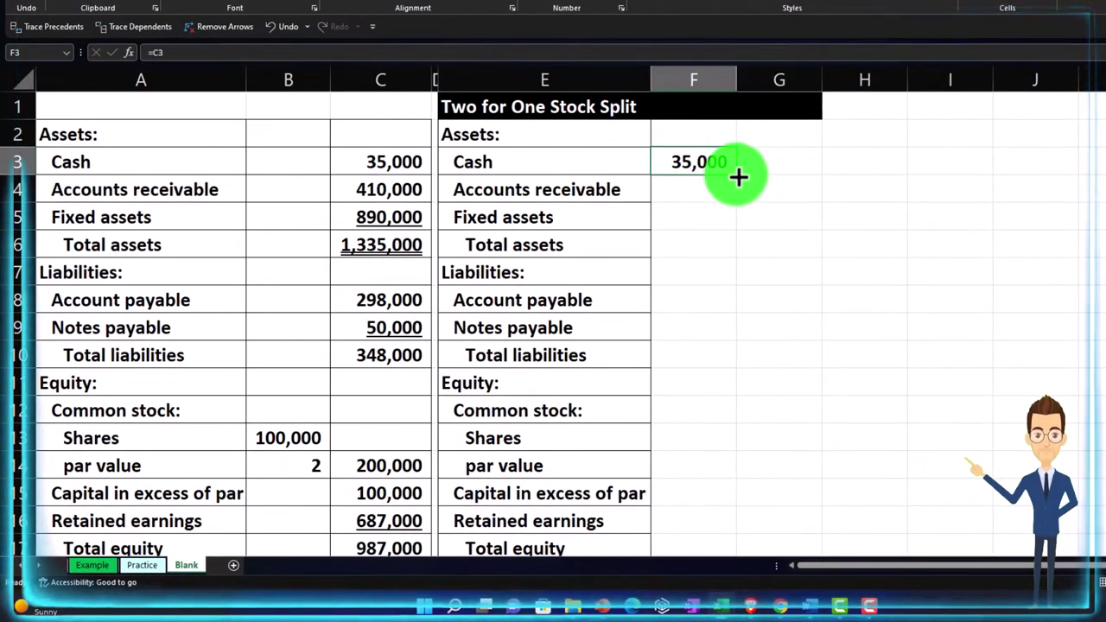
pyautogui.moveTo(737, 175); pyautogui.dragTo(718, 213)
pyautogui.click(718, 213)
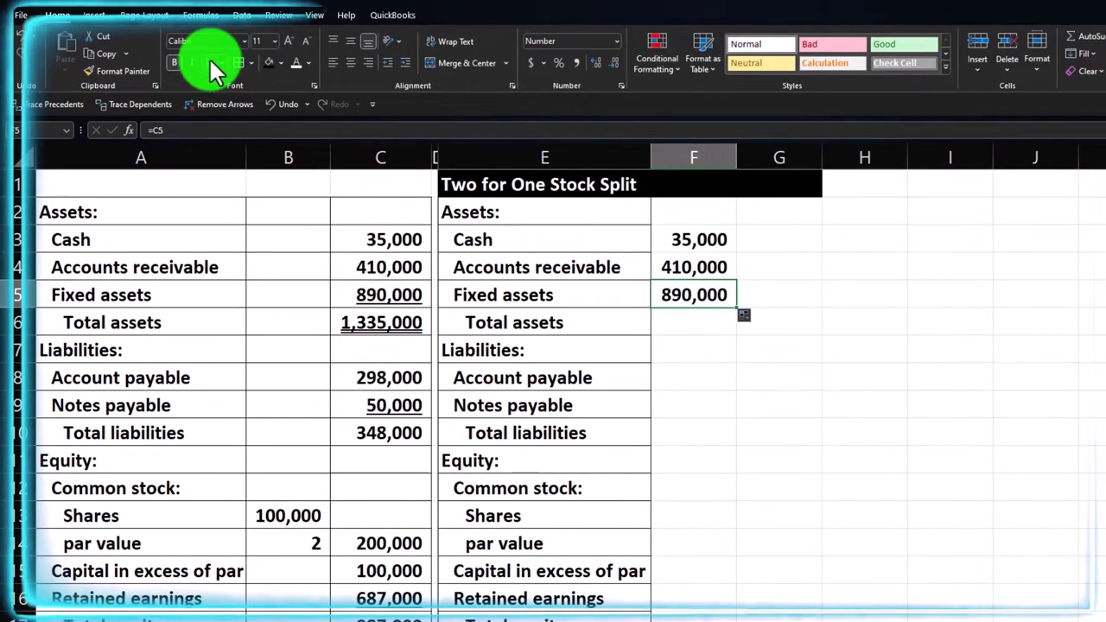
pyautogui.click(209, 62)
# Calculate the stock split's total assets in G6 by summing F3:F5
pyautogui.click(770, 324)
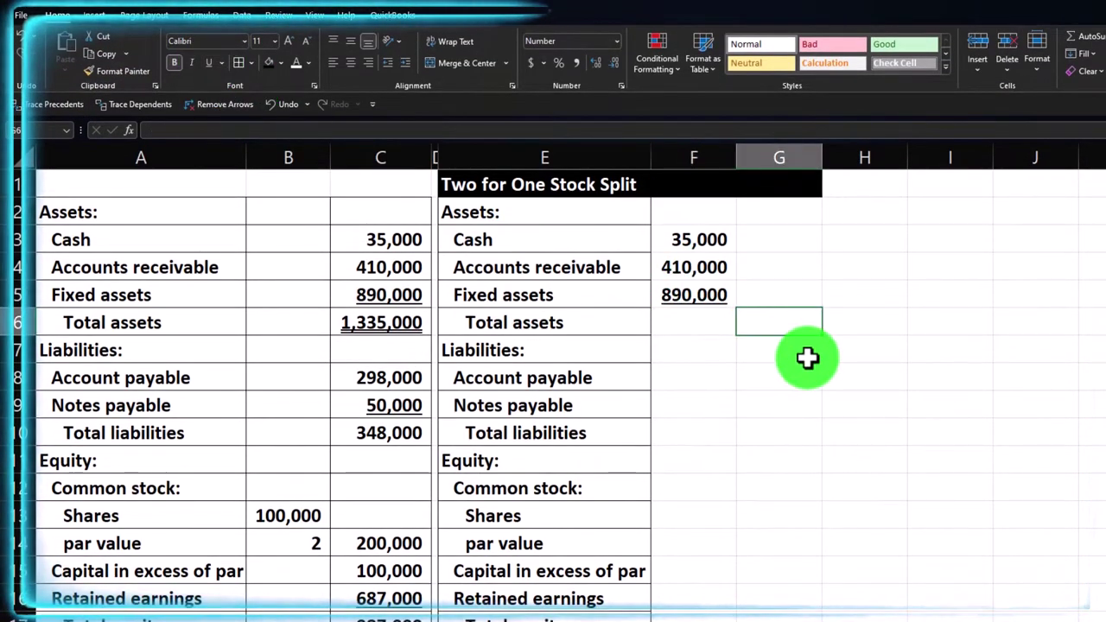
pyautogui.write('=sum')
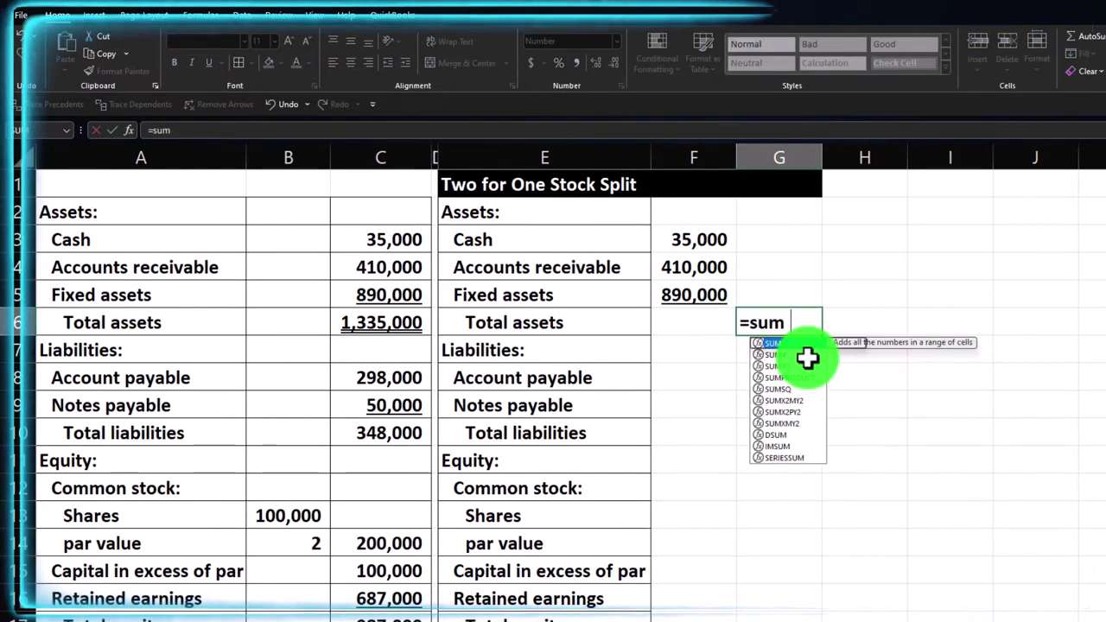
pyautogui.write('(')
pyautogui.hotkey('shift', 'Up')
pyautogui.hotkey('shift', 'Up')
pyautogui.press('Return')
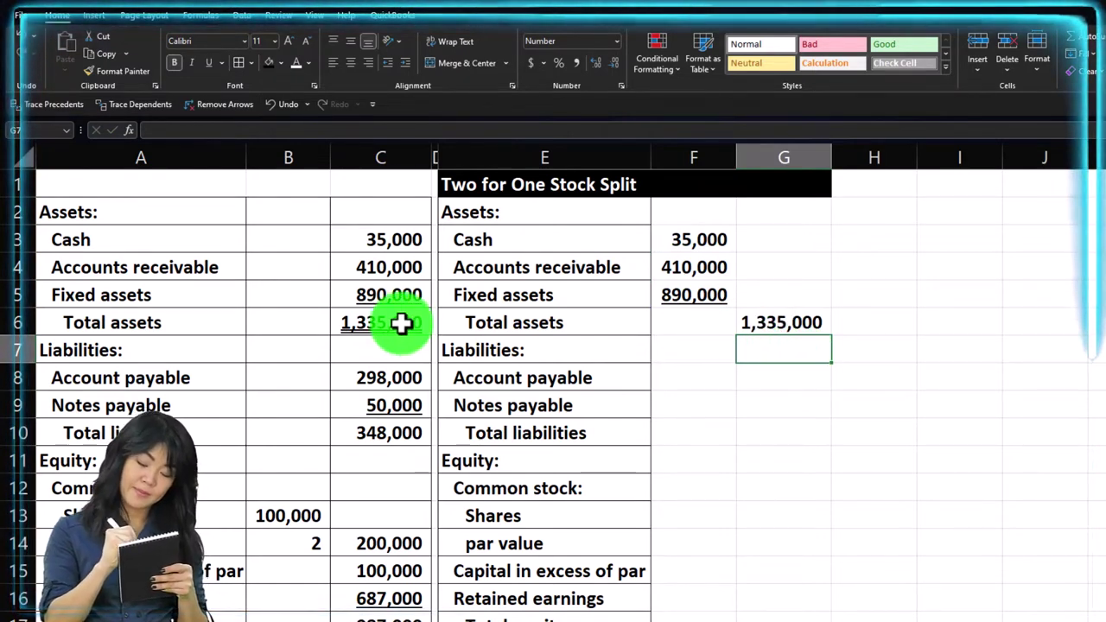
# Link the liabilities in F8:F9 to C8:C9 and underline the notes payable amount in F9
pyautogui.click(711, 377)
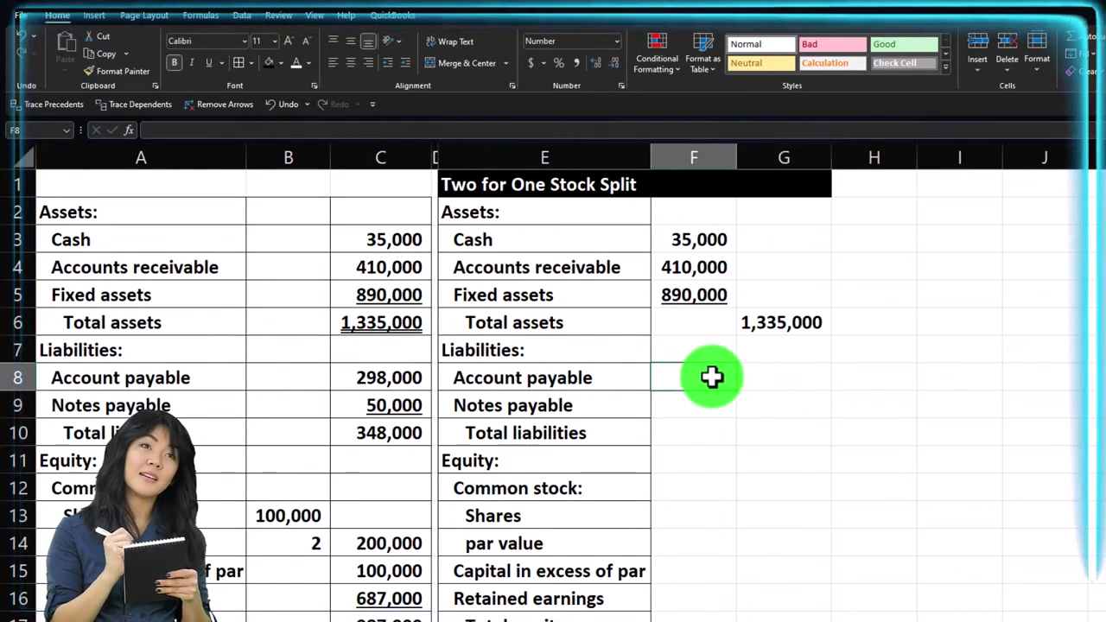
pyautogui.write('=')
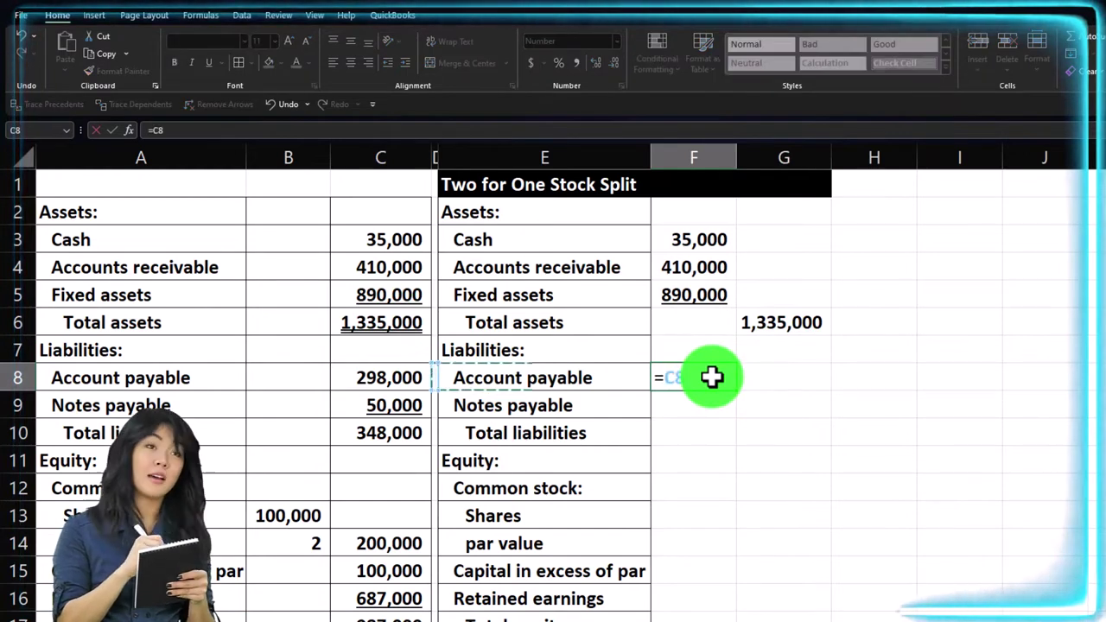
pyautogui.hotkey('ctrl', 'Return')
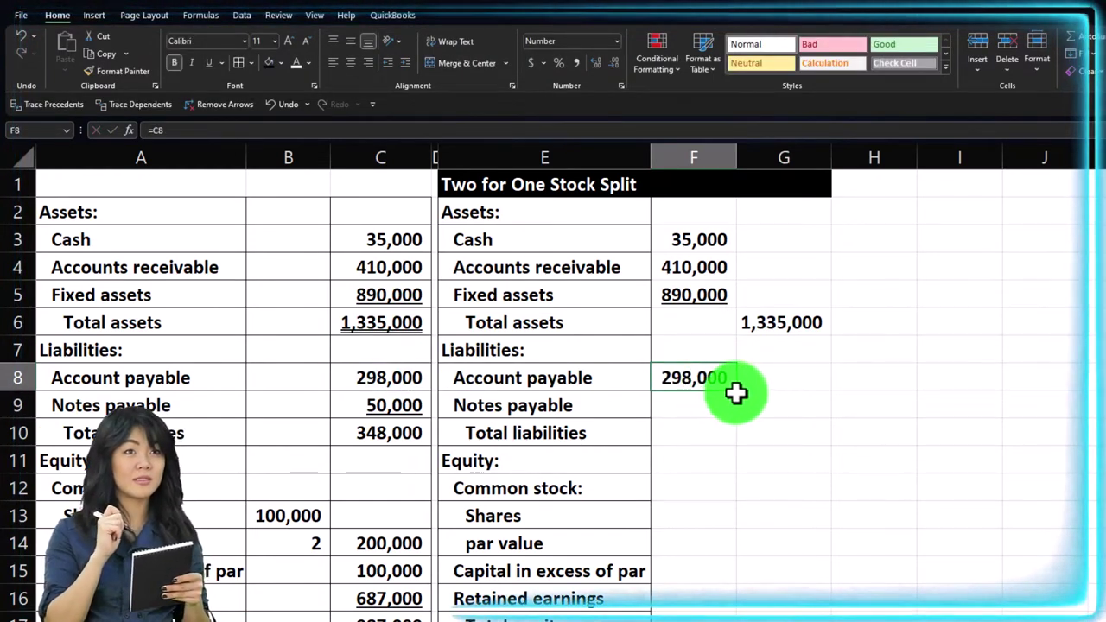
pyautogui.moveTo(732, 412); pyautogui.dragTo(729, 411)
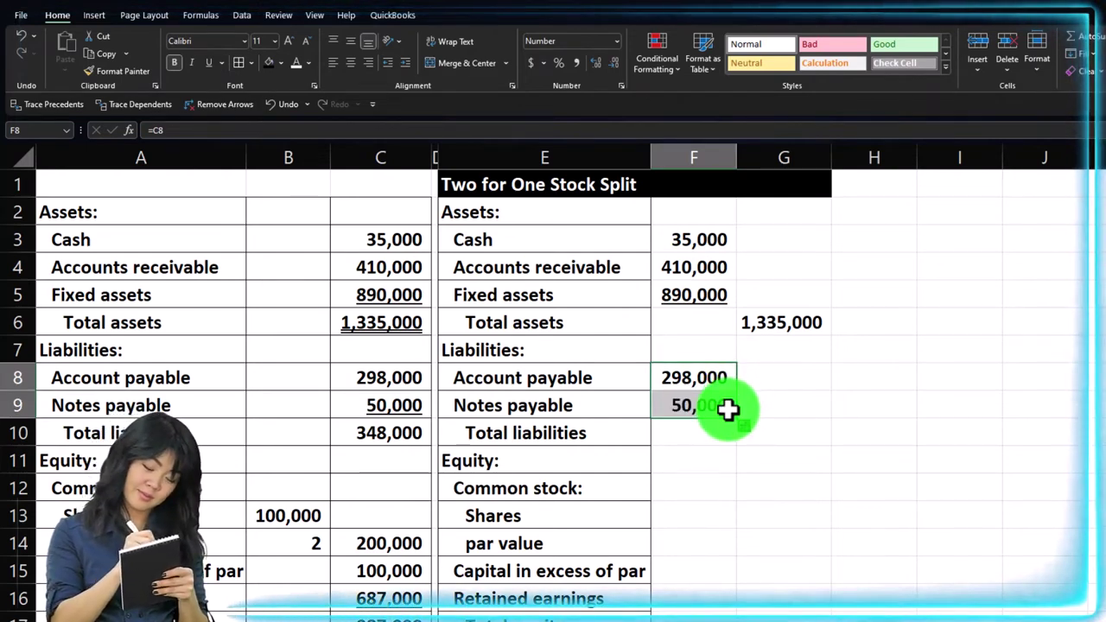
pyautogui.click(698, 406)
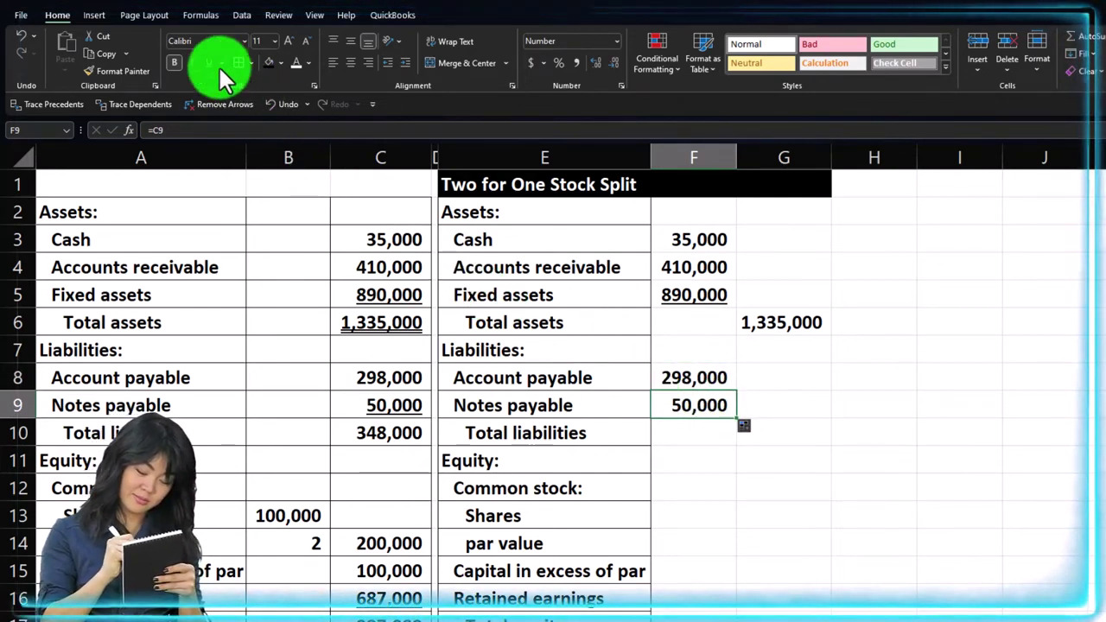
# Calculate the stock split's total liabilities in G10 by summing F8:F9
pyautogui.click(780, 436)
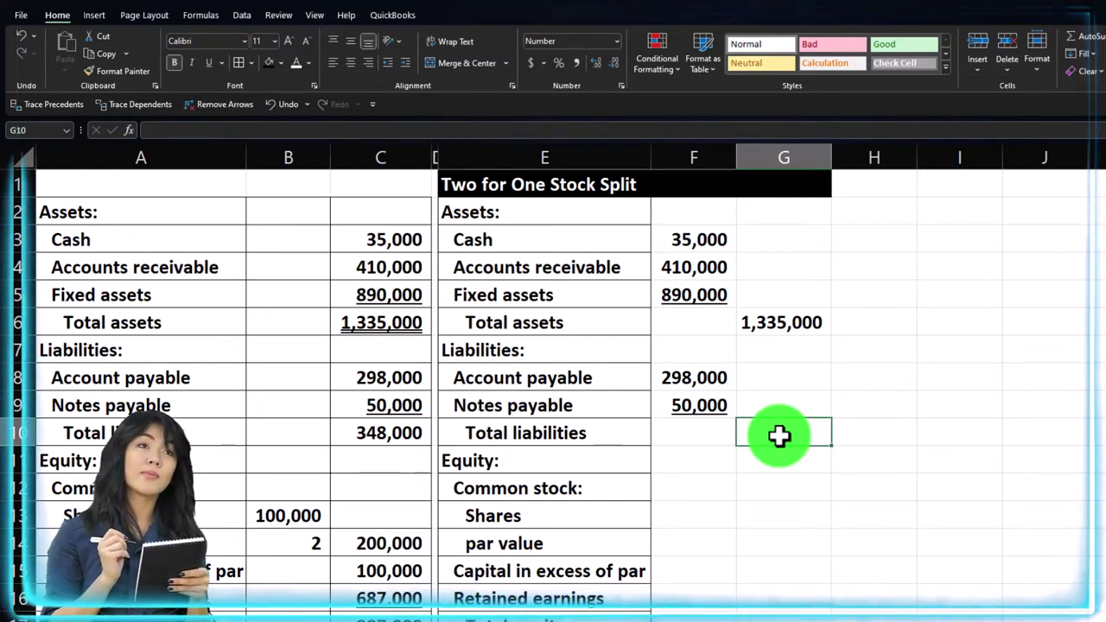
pyautogui.write('=sum(')
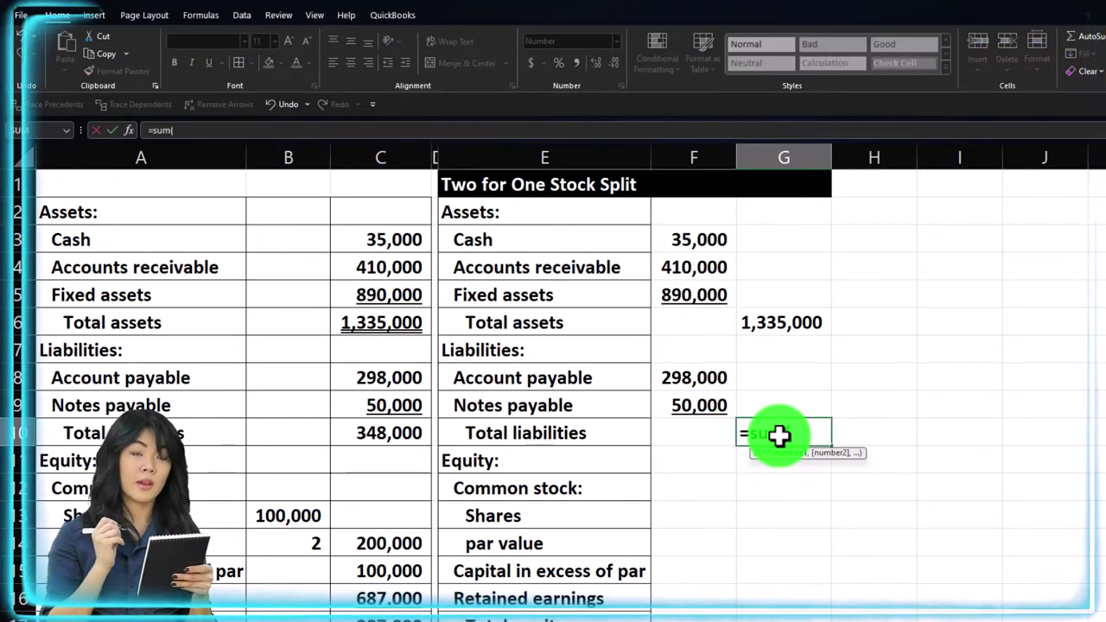
pyautogui.press('Return')
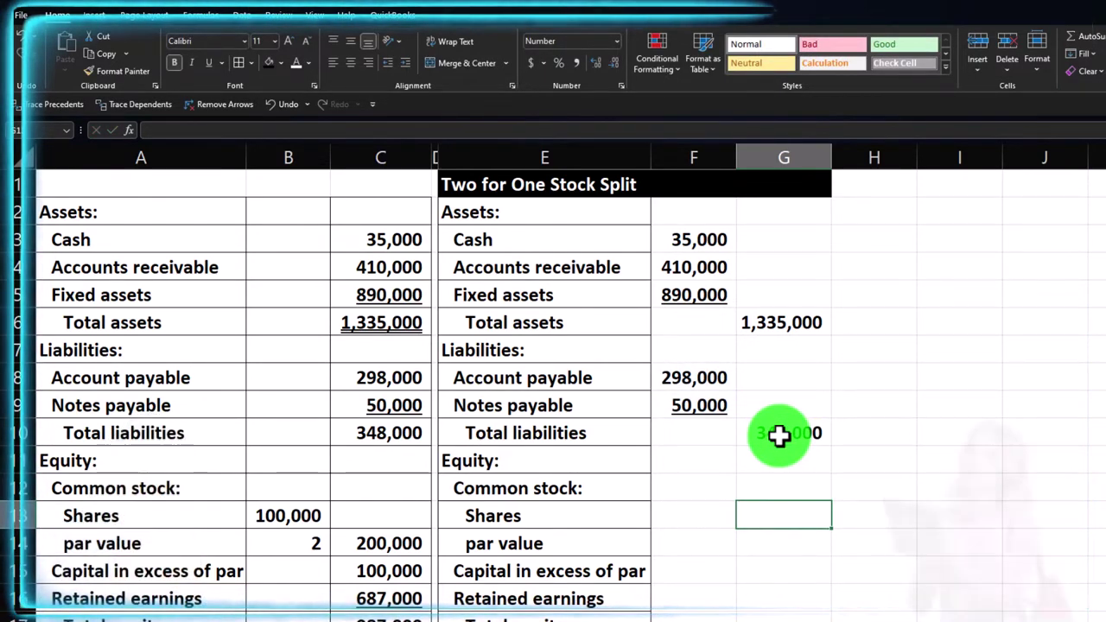
# Link the shares in F13 to B13 and fill the formula down to the par value cell F14
pyautogui.press('Left')
pyautogui.write('=')
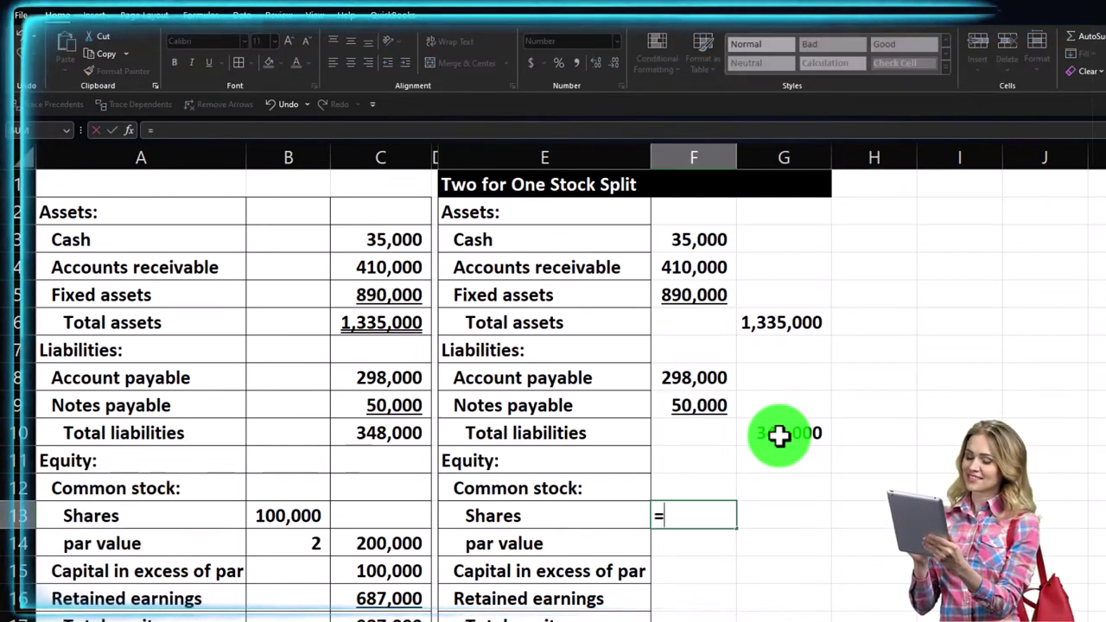
pyautogui.press('Left')
pyautogui.press('Left')
pyautogui.press('Left')
pyautogui.press('Left')
pyautogui.press('Return')
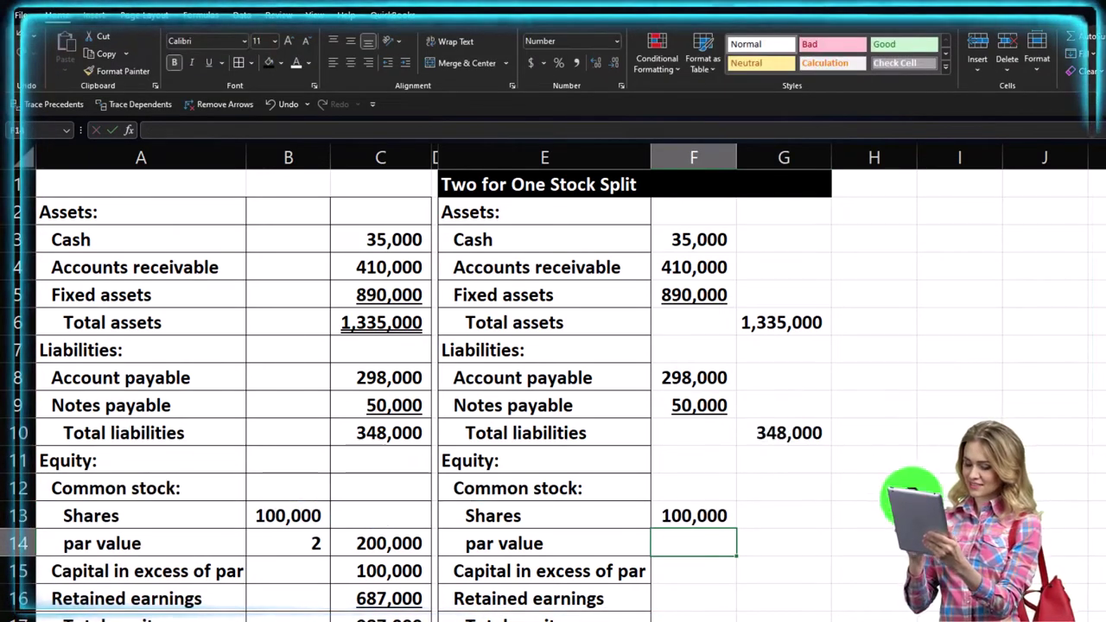
pyautogui.click(723, 522)
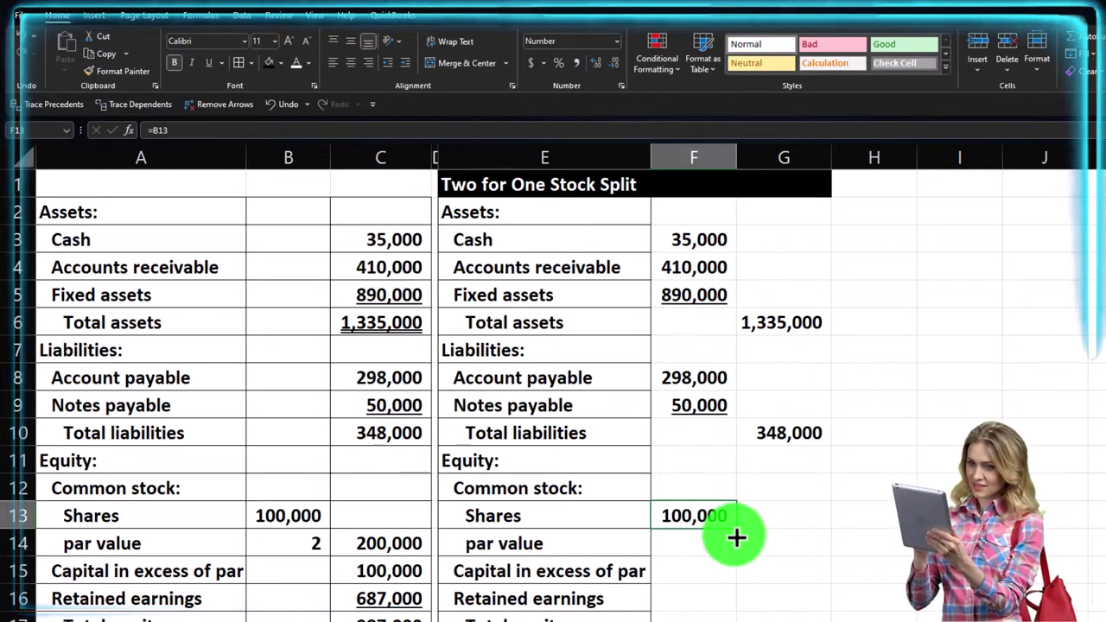
pyautogui.moveTo(736, 530); pyautogui.dragTo(736, 553)
pyautogui.click(704, 550)
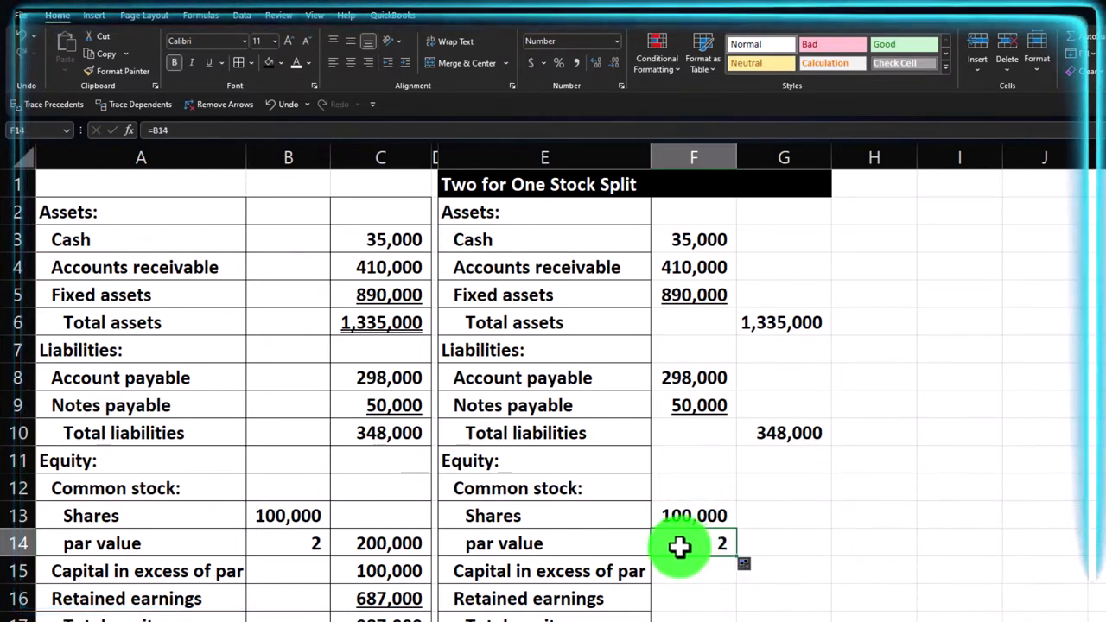
# Calculate the stock split's common stock amount in G14 by multiplying the shares in F13 by the par value in F14
pyautogui.click(782, 542)
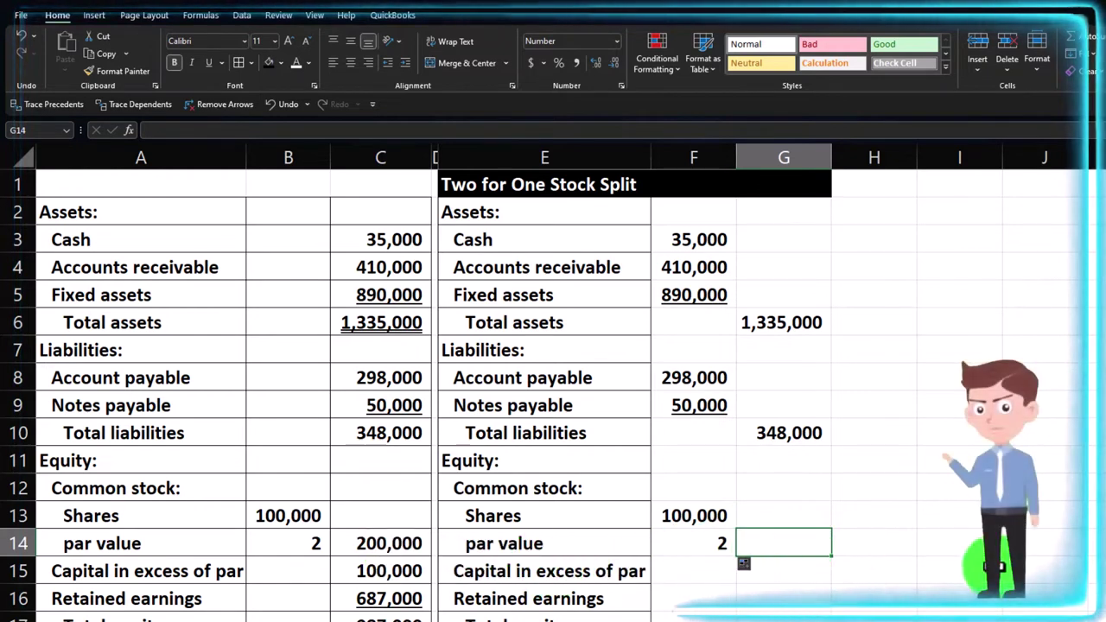
pyautogui.write('=')
pyautogui.click(694, 543)
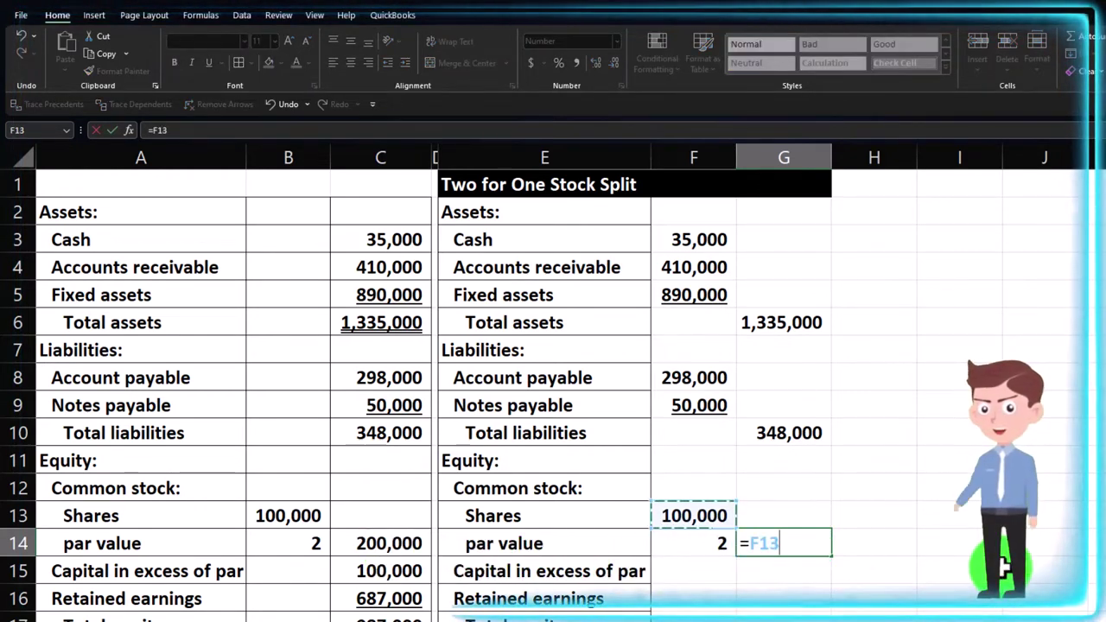
pyautogui.press('Return')
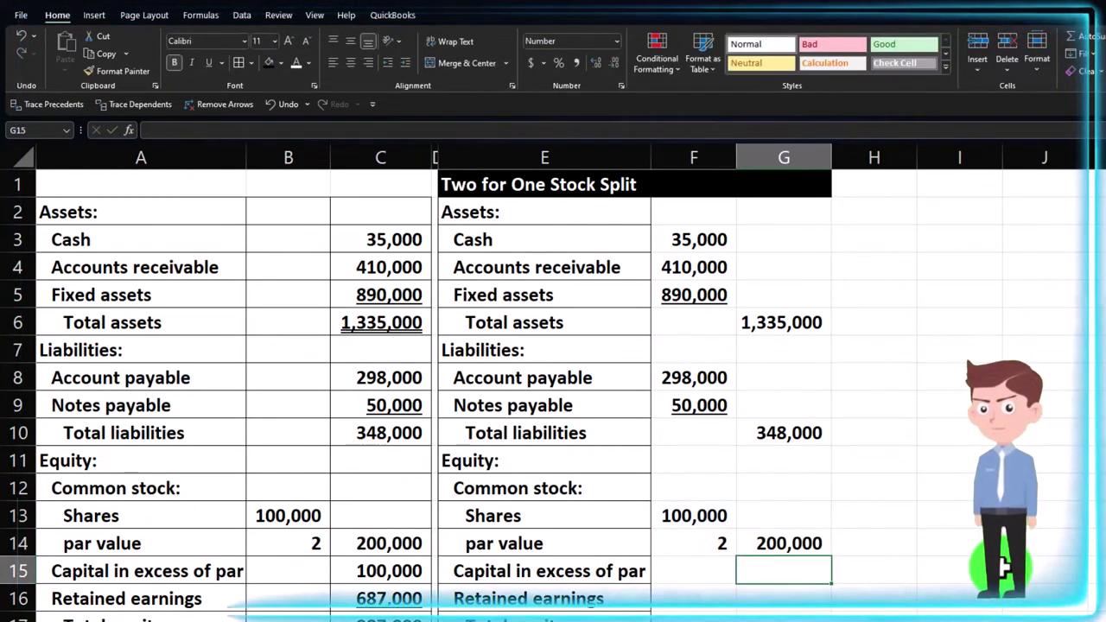
# Link the stock split's capital in excess of par in G15 to the original amount in C15
pyautogui.press('Down')
pyautogui.press('Down')
pyautogui.press('Down')
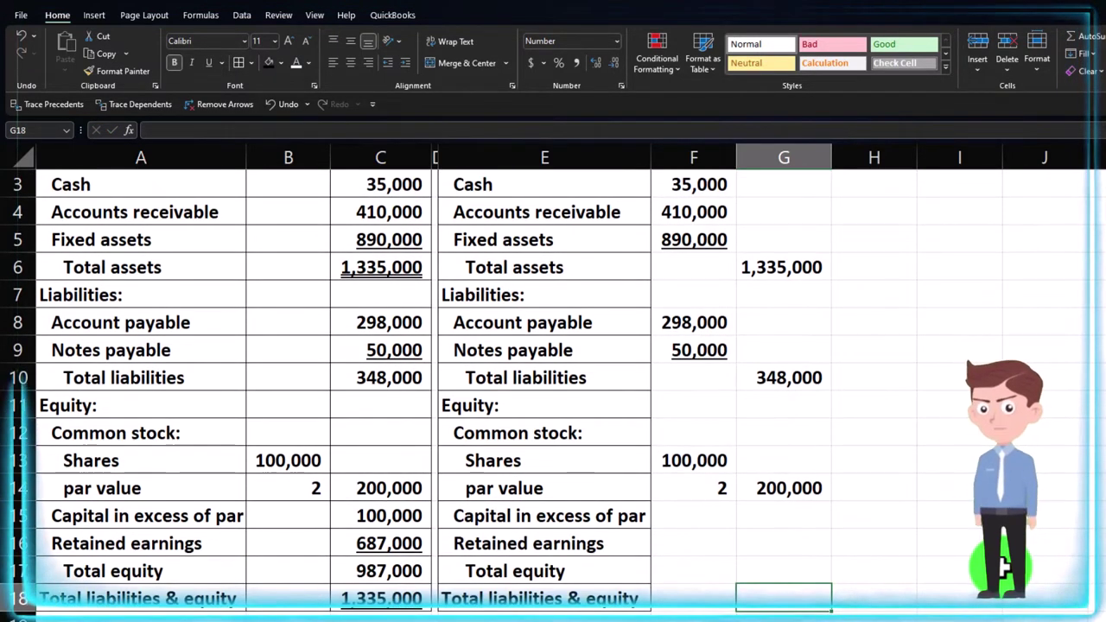
pyautogui.press('Up')
pyautogui.press('Up')
pyautogui.press('Up')
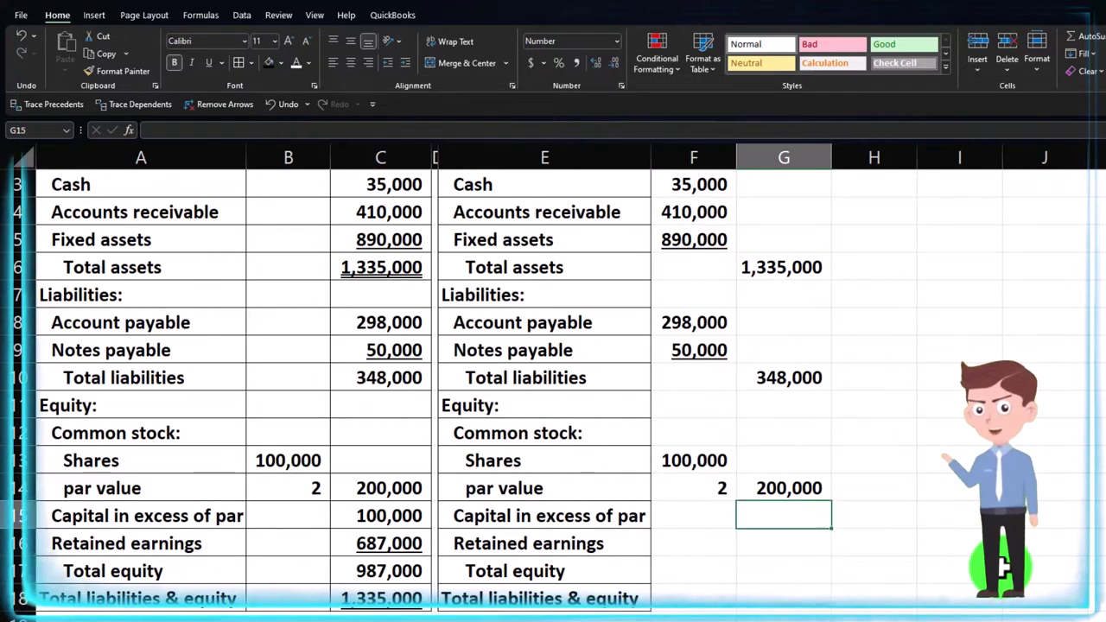
pyautogui.write('=')
pyautogui.press('Left')
pyautogui.press('Left')
pyautogui.press('Left')
pyautogui.press('Left')
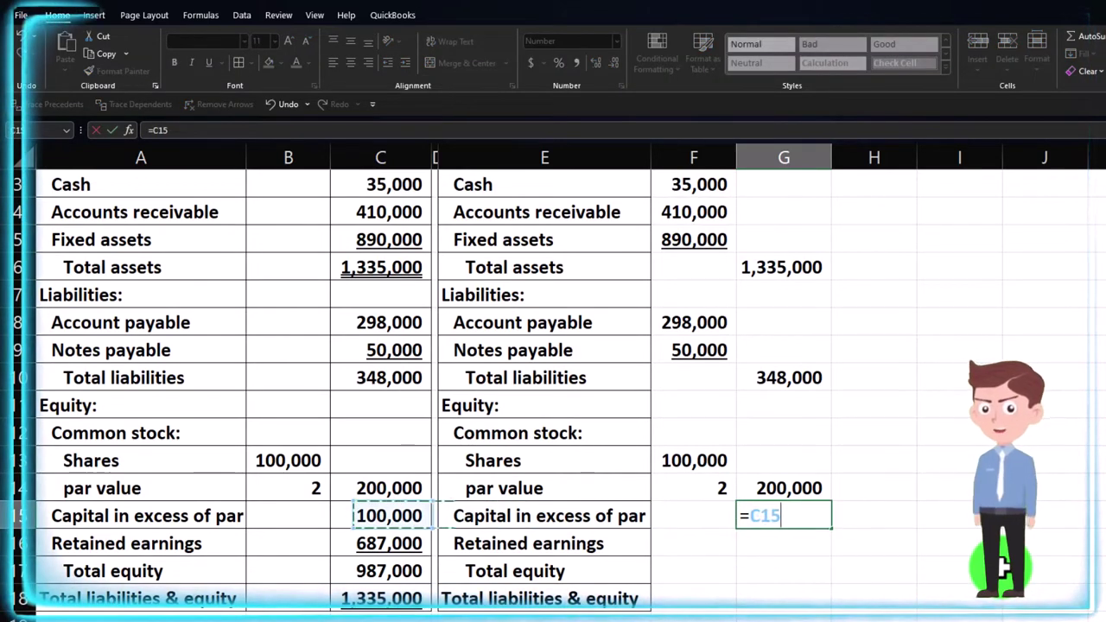
pyautogui.press('Return')
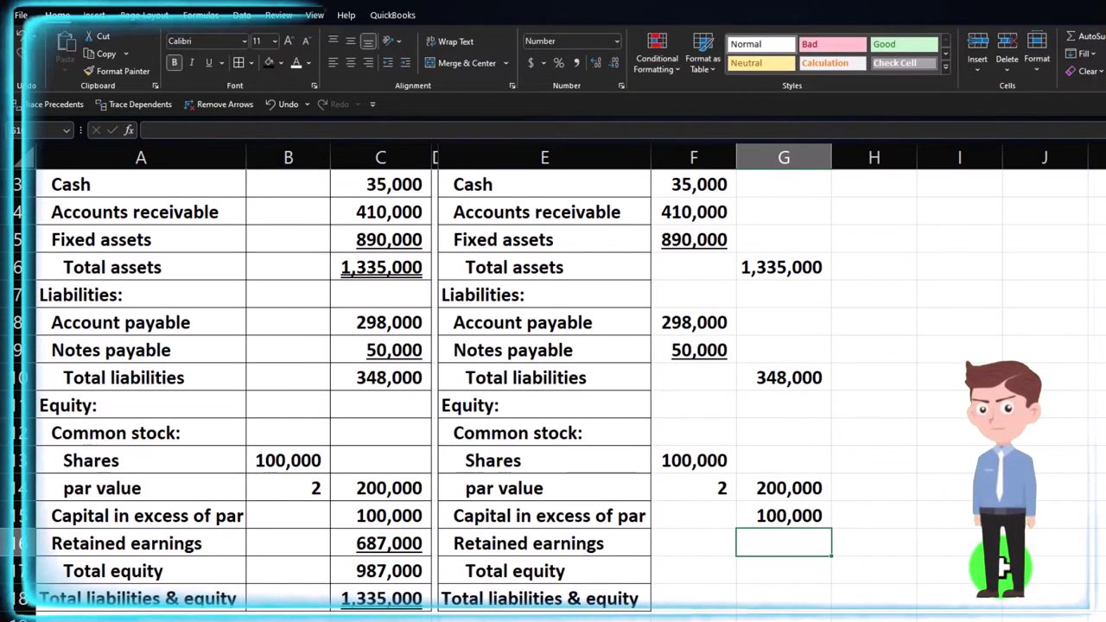
# Link the stock split's retained earnings in G16 to C16 and underline the amount
pyautogui.write('=')
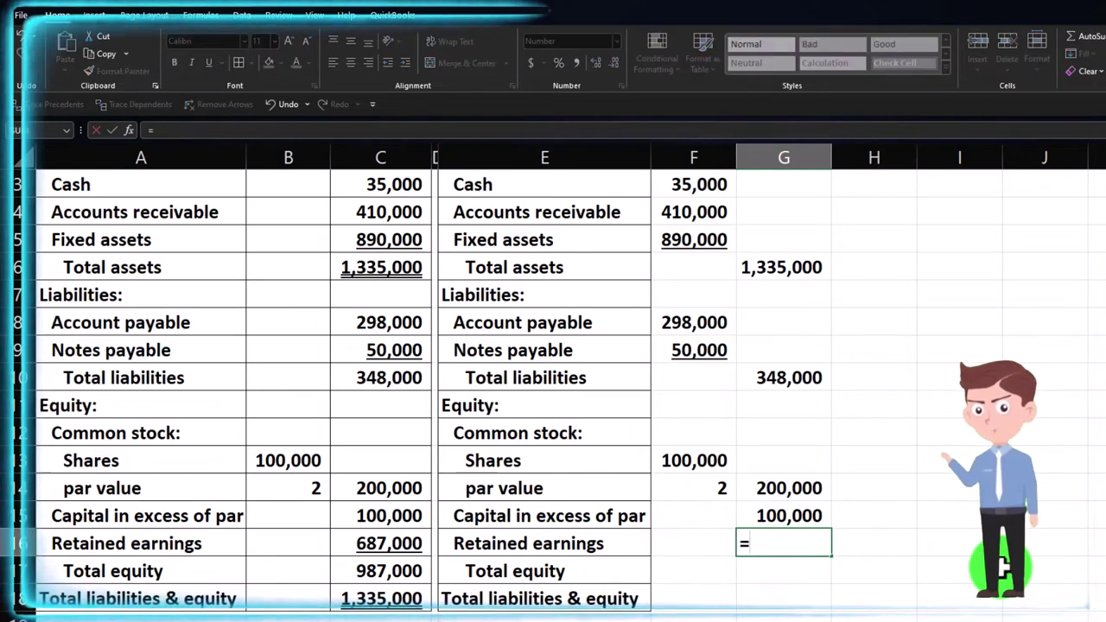
pyautogui.press('Left')
pyautogui.press('Left')
pyautogui.press('Left')
pyautogui.hotkey('ctrl', 'Return')
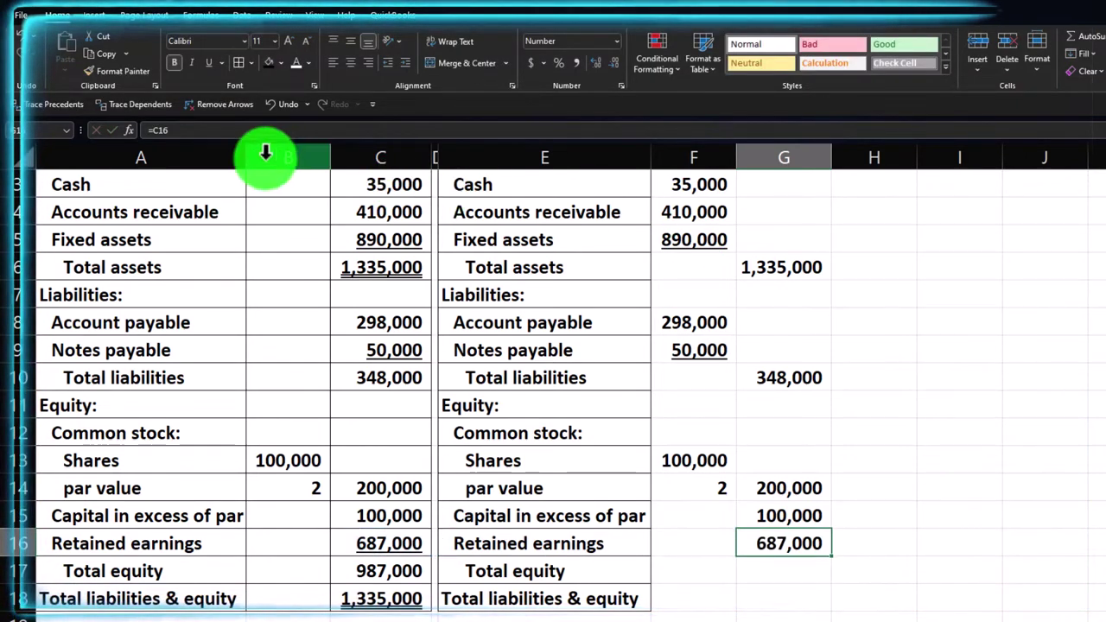
pyautogui.press('Down')
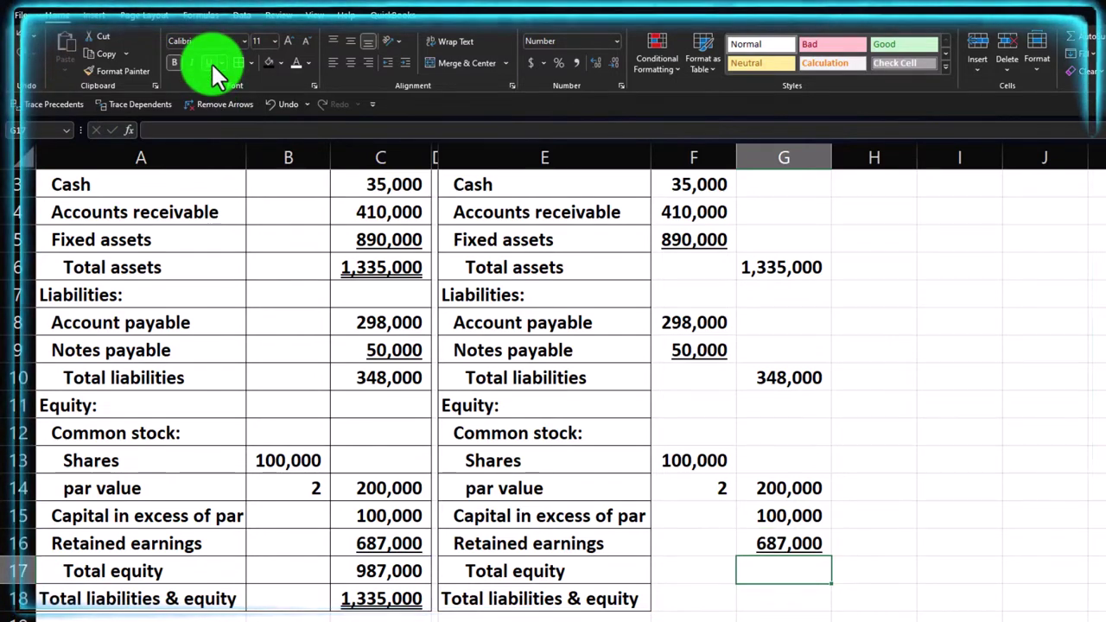
# Calculate the stock split's total equity in G17 by summing G14:G16
pyautogui.write('=sum(')
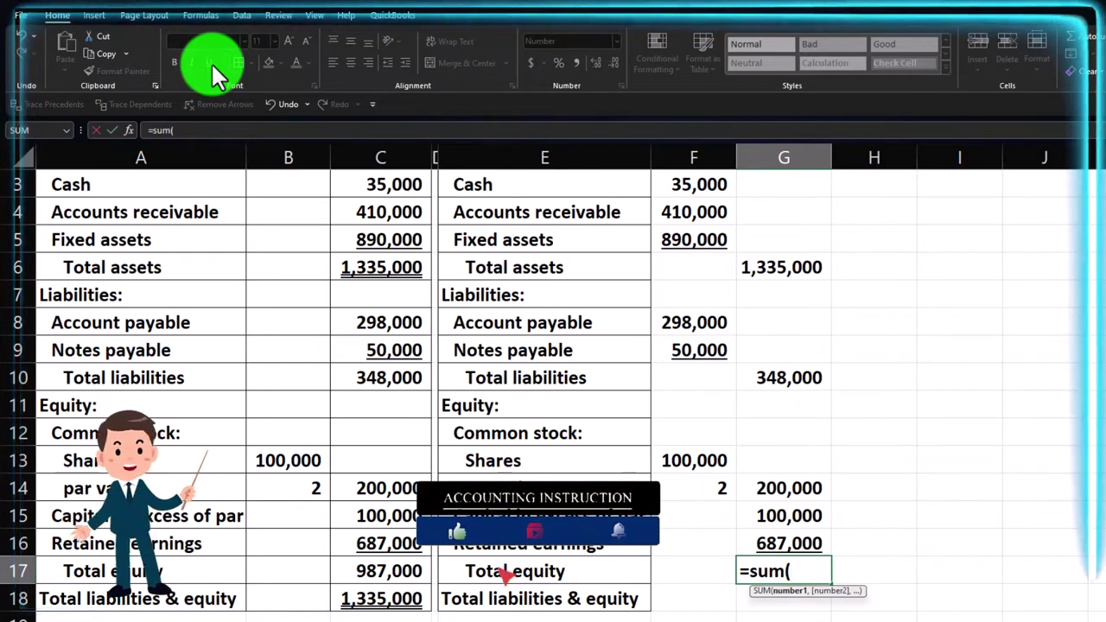
pyautogui.press('Up')
pyautogui.hotkey('shift', 'Up')
pyautogui.hotkey('shift', 'Up')
pyautogui.press('Return')
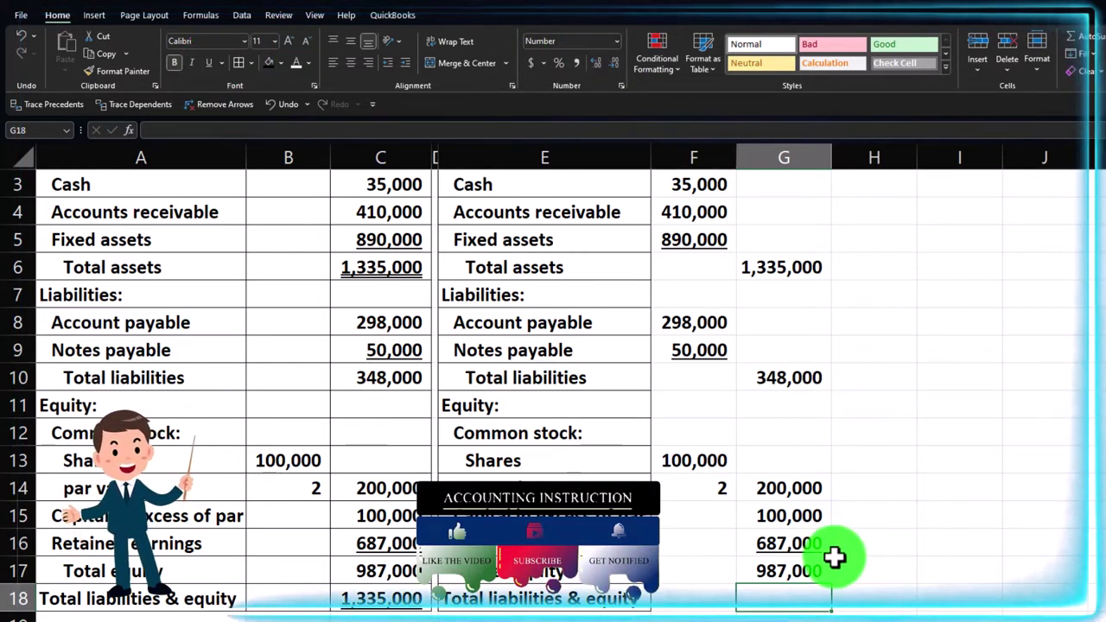
# Calculate the stock split's total liabilities and equity in G18 by adding G10 and G17
pyautogui.write('=')
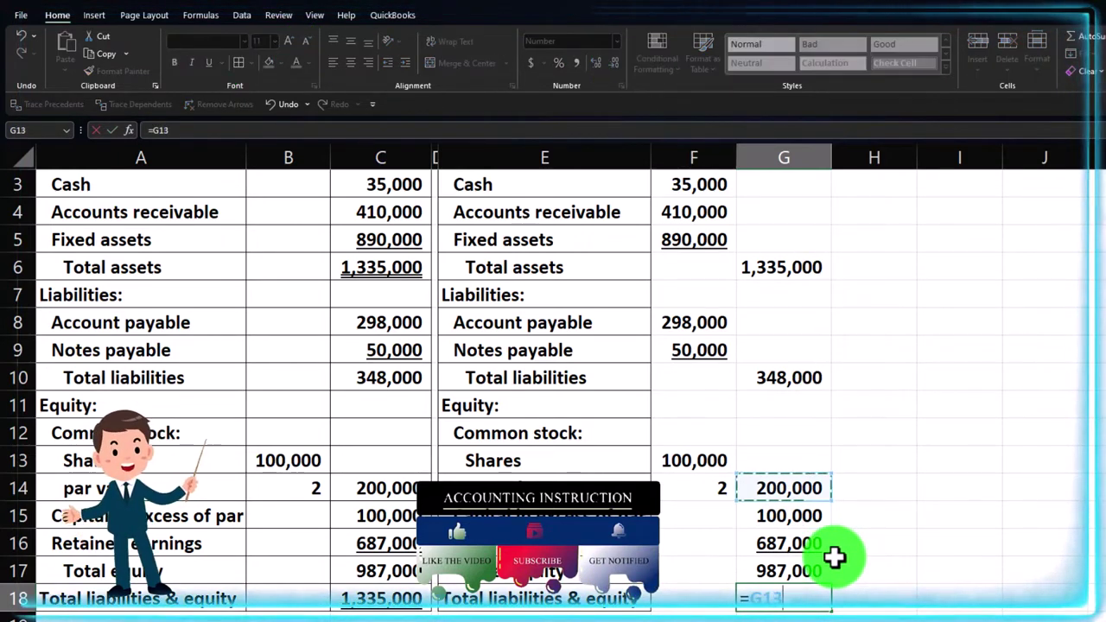
pyautogui.press('Up')
pyautogui.press('Up')
pyautogui.press('Up')
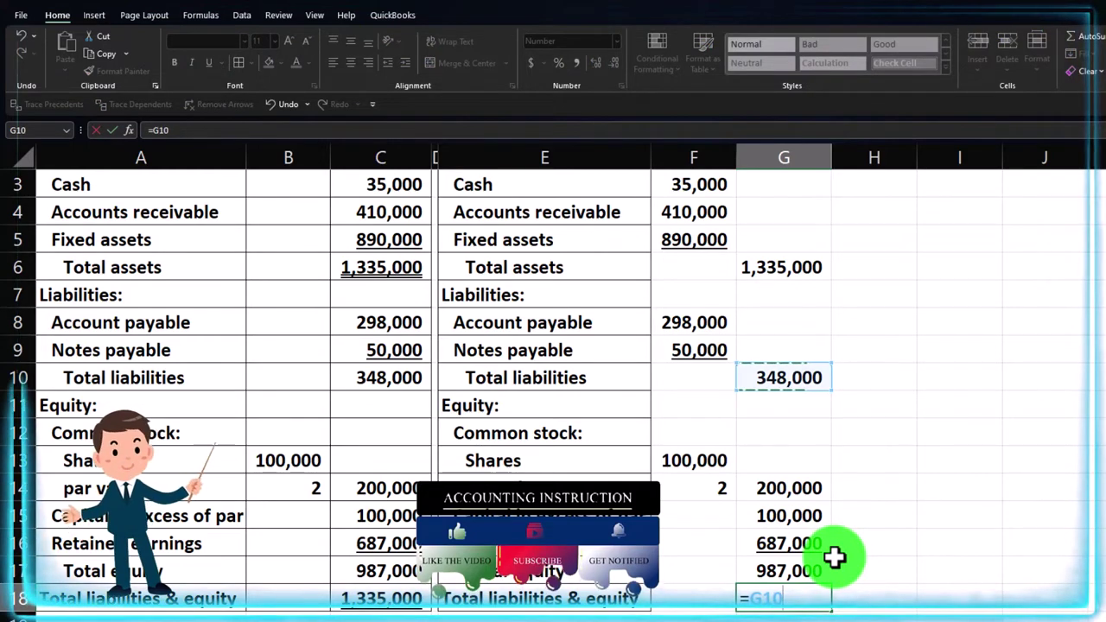
pyautogui.write('+')
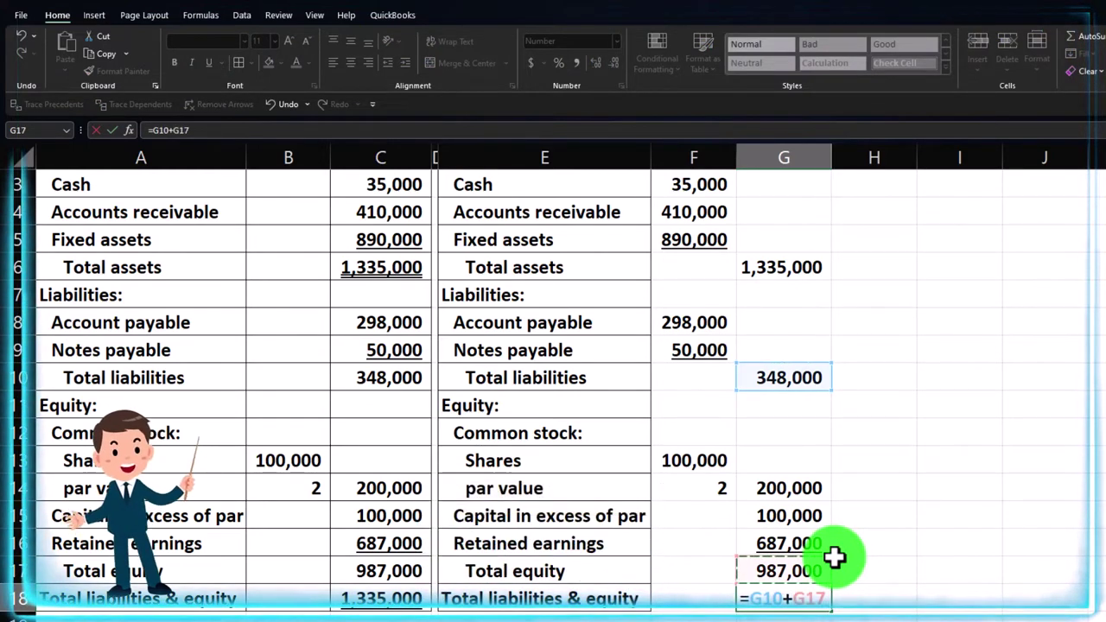
pyautogui.press('Return')
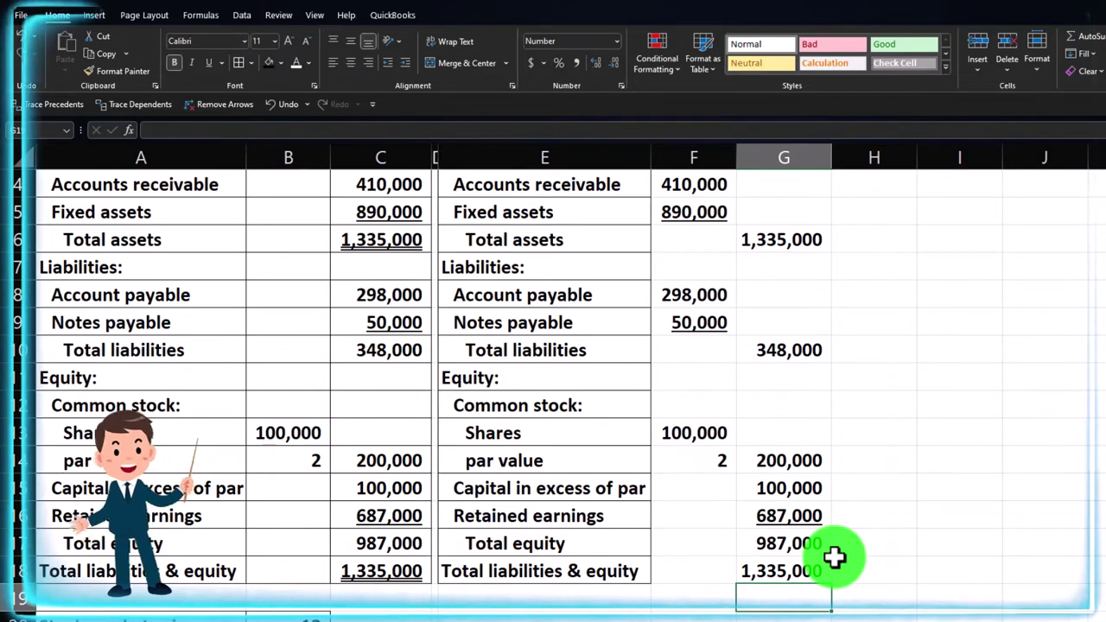
# Apply a double underline to the stock split's total assets in G6 and total liabilities and equity in G18
pyautogui.click(803, 568)
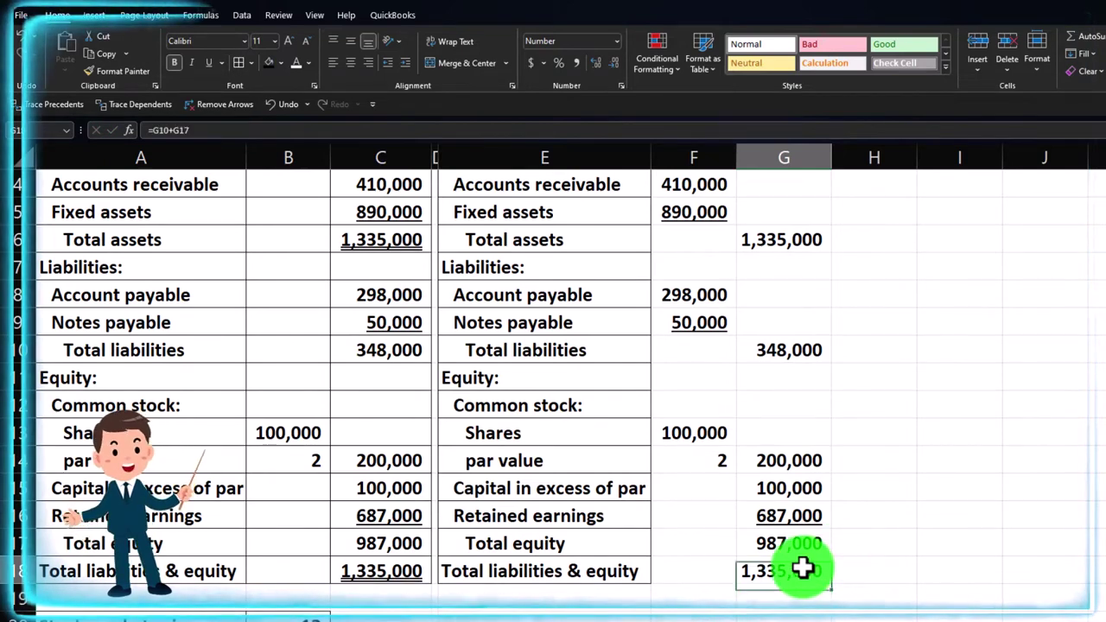
pyautogui.click(785, 233)
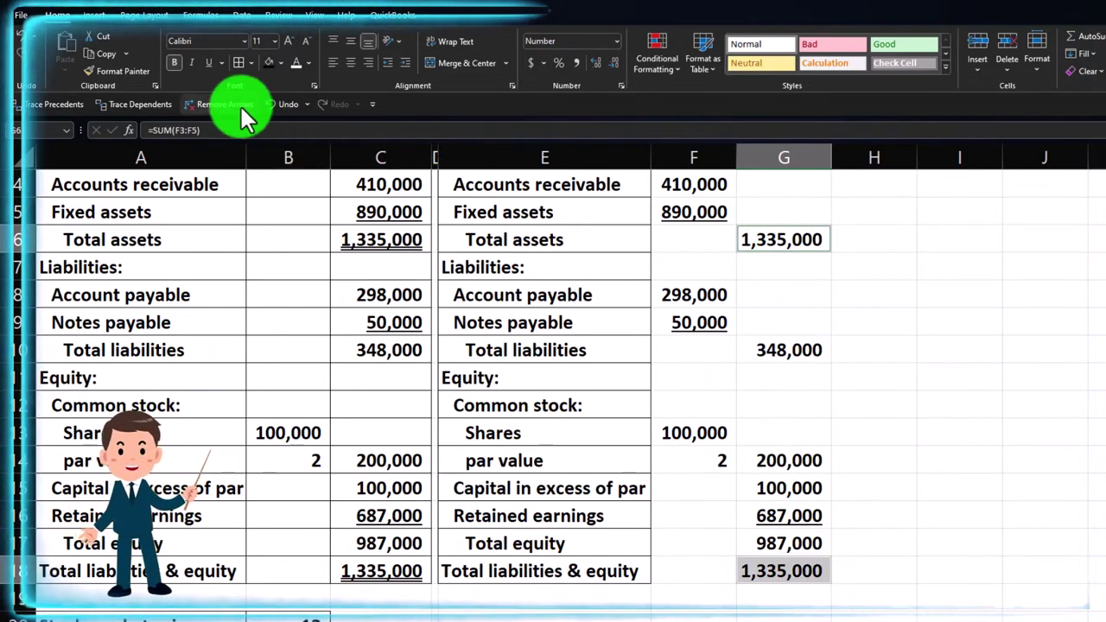
pyautogui.click(217, 57)
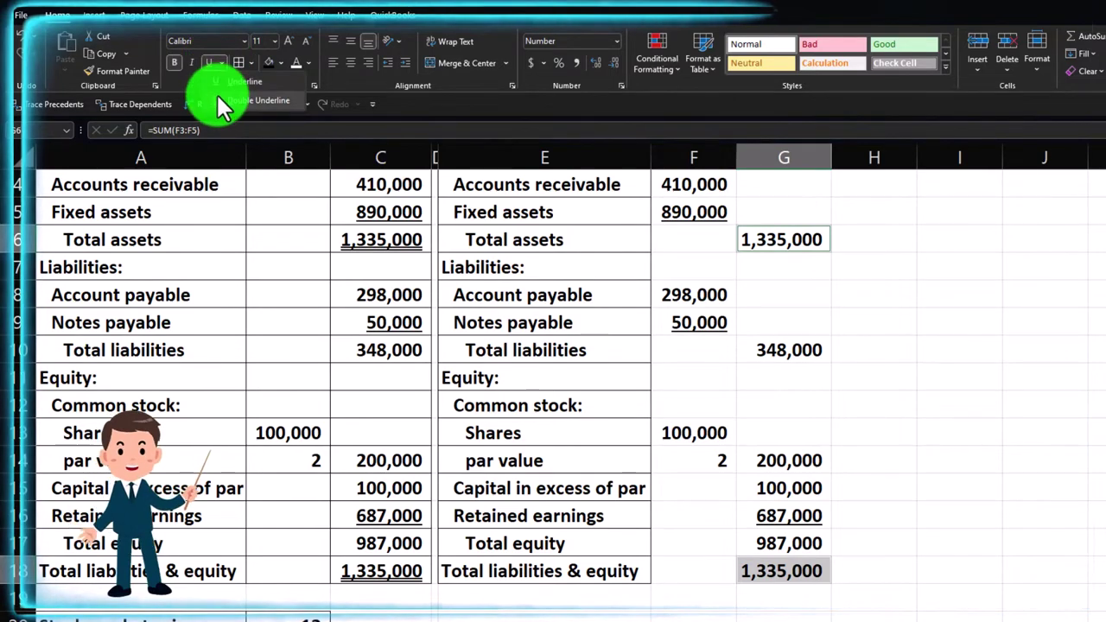
pyautogui.click(658, 450)
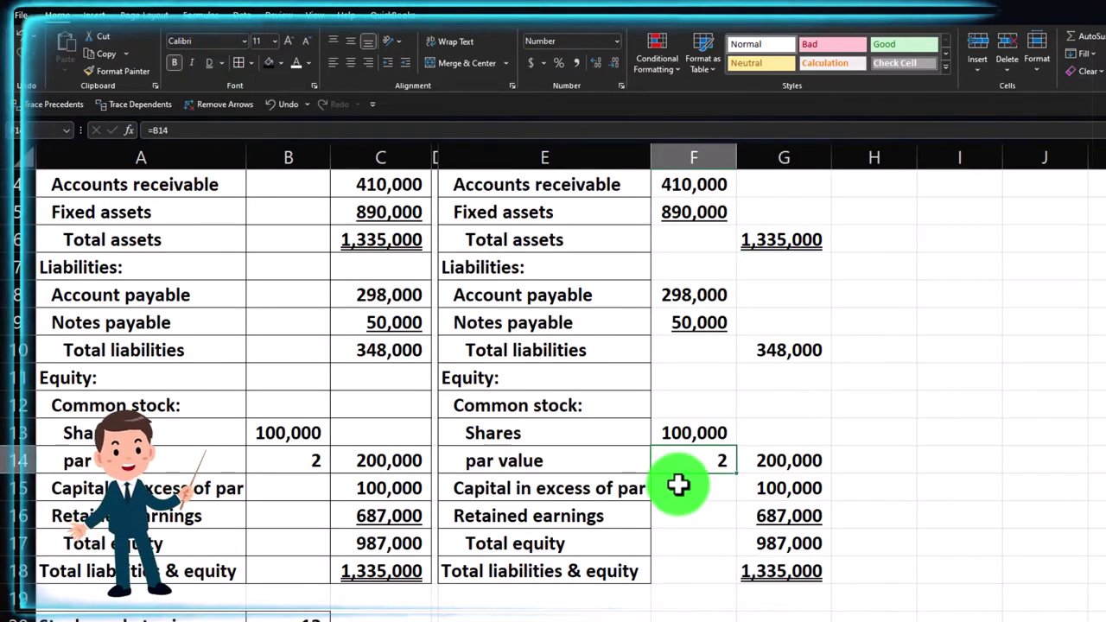
# Add all borders to the stock split balance sheet in E2:G18 and fill it with light blue
pyautogui.scroll(1, 679, 486)
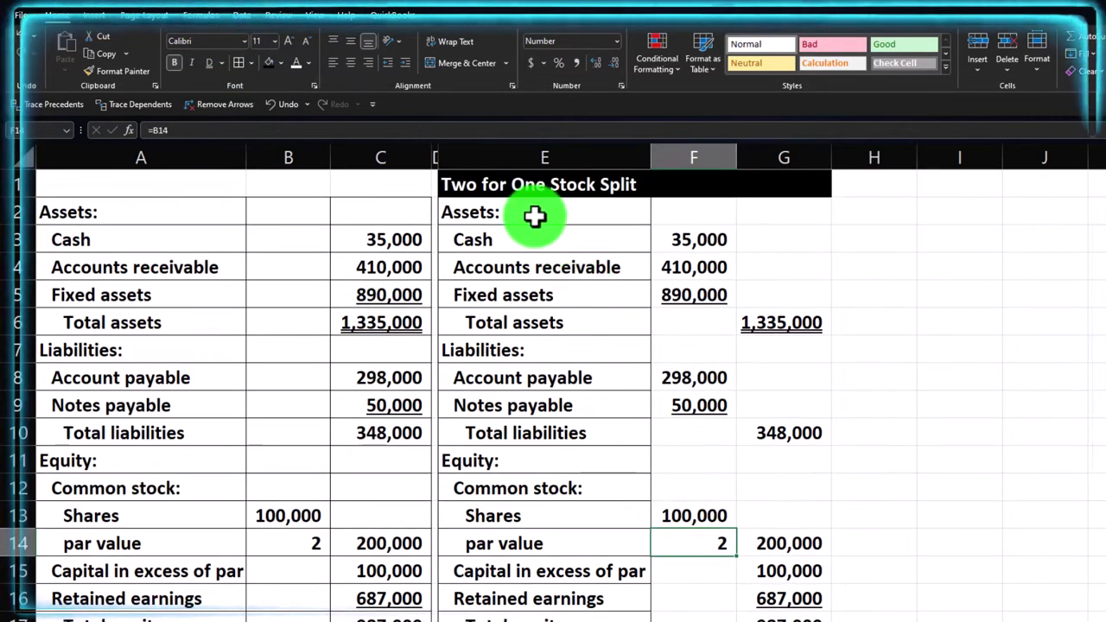
pyautogui.moveTo(533, 215); pyautogui.dragTo(745, 562)
pyautogui.scroll(1, 230, 69)
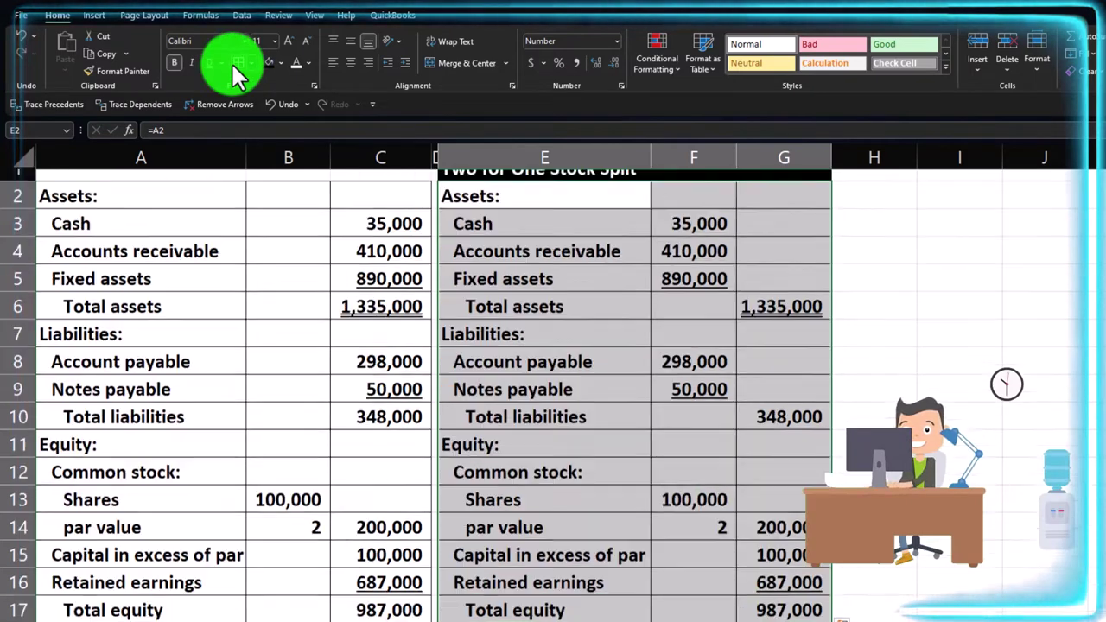
pyautogui.click(277, 60)
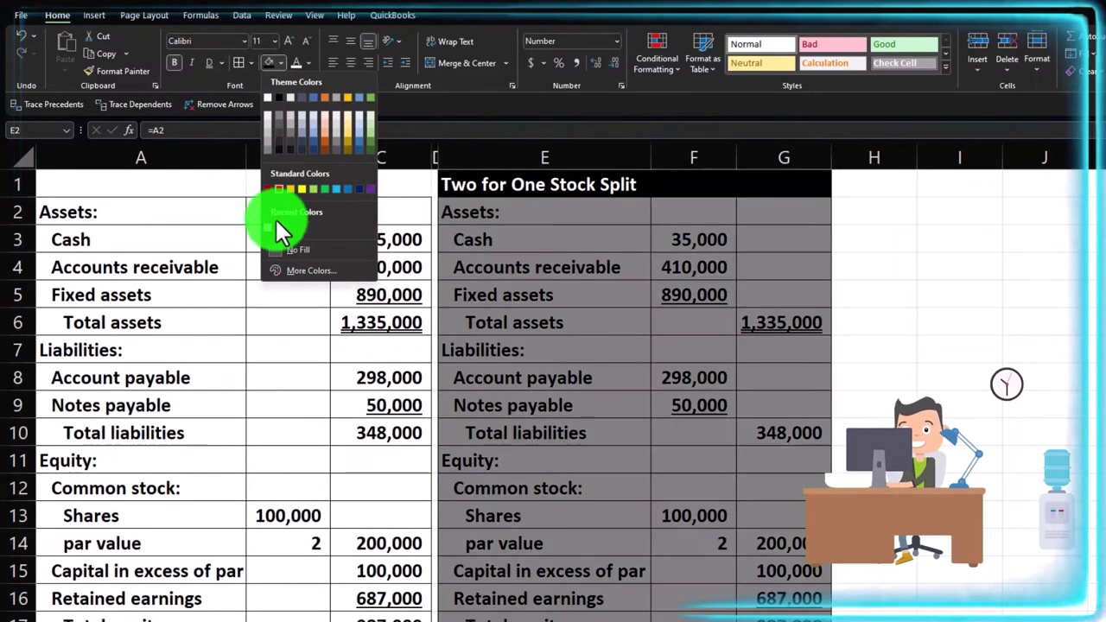
pyautogui.click(286, 268)
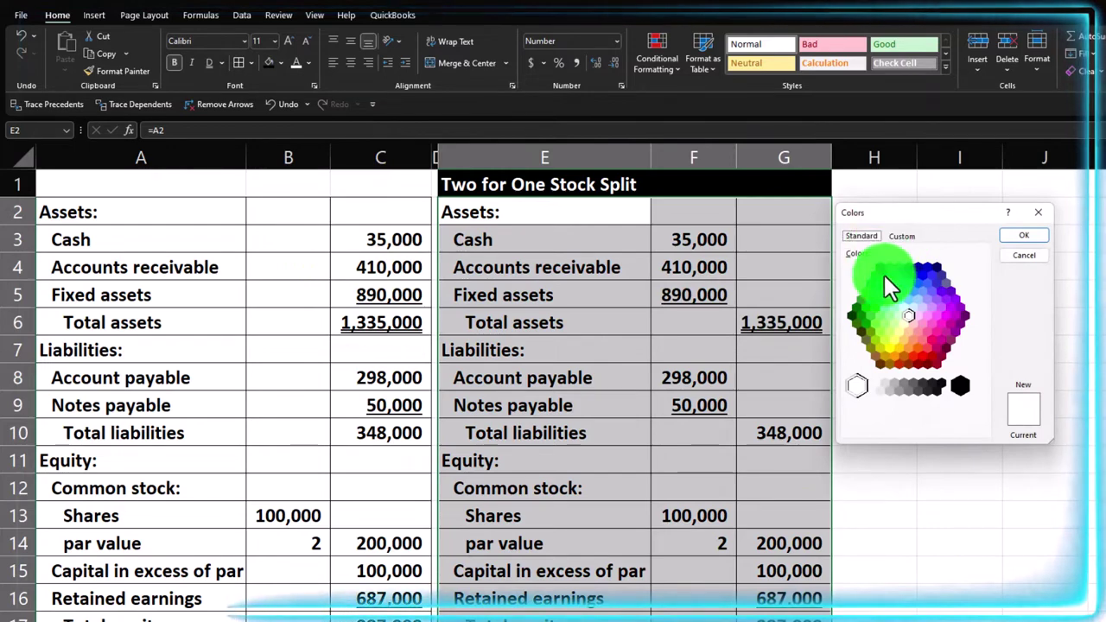
pyautogui.click(1011, 248)
# Highlight the stock split's shares and par value rows in E13:G14 with a yellow fill
pyautogui.scroll(-2, 803, 402)
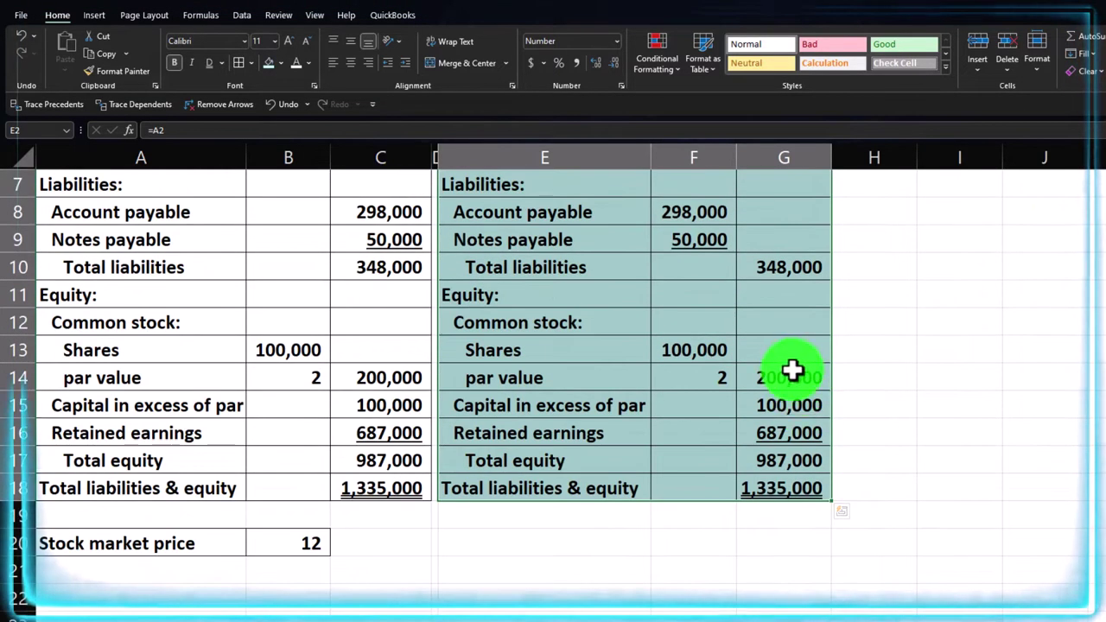
pyautogui.moveTo(528, 348); pyautogui.dragTo(785, 378)
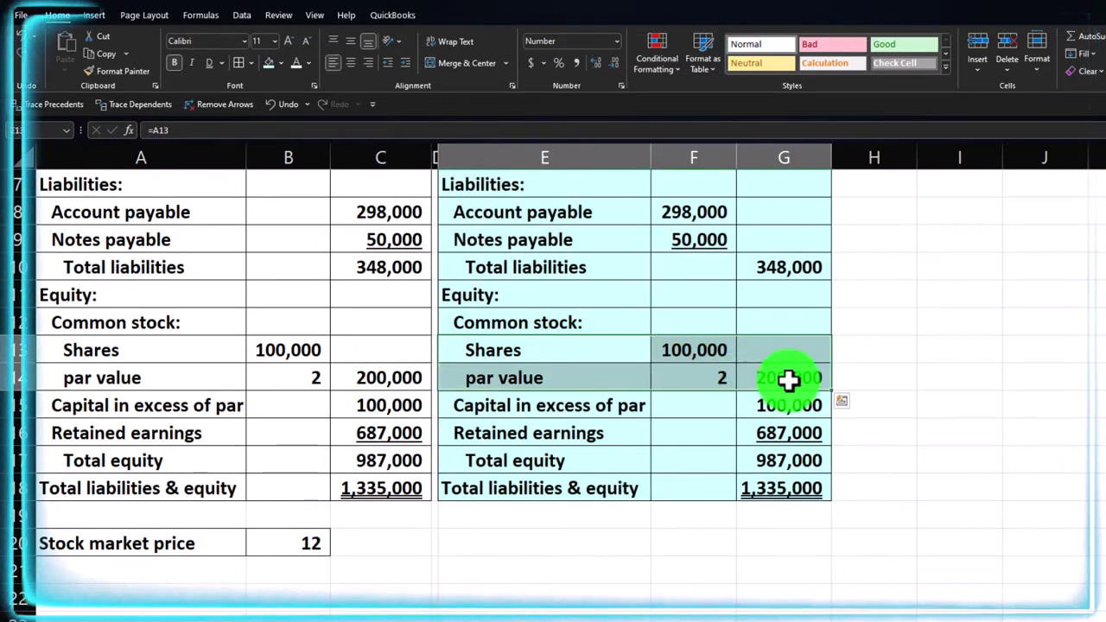
pyautogui.click(280, 63)
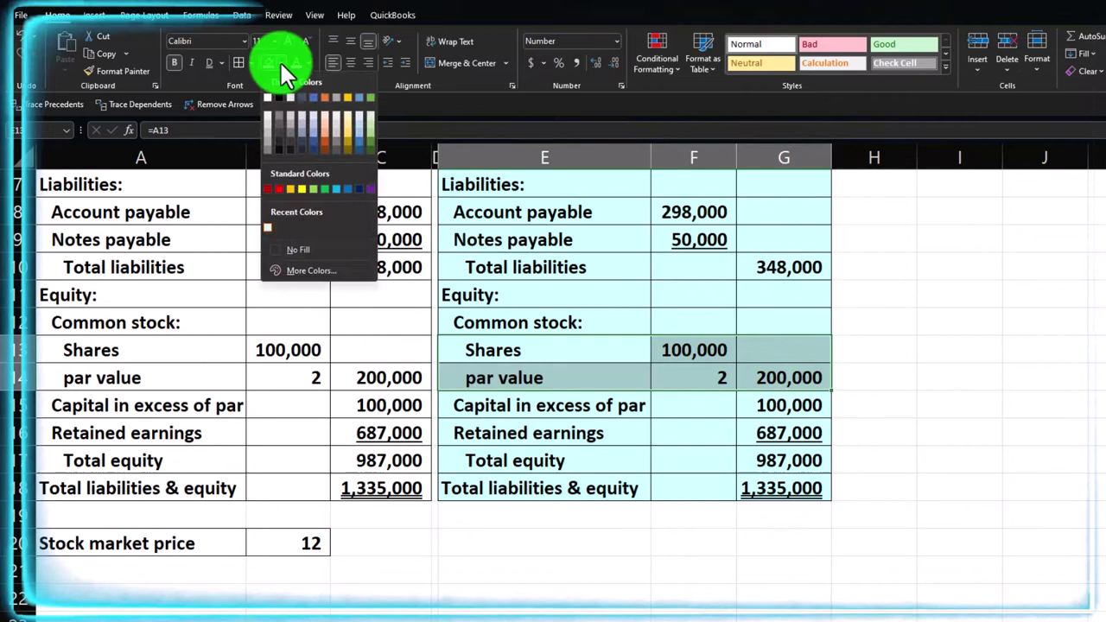
pyautogui.click(297, 189)
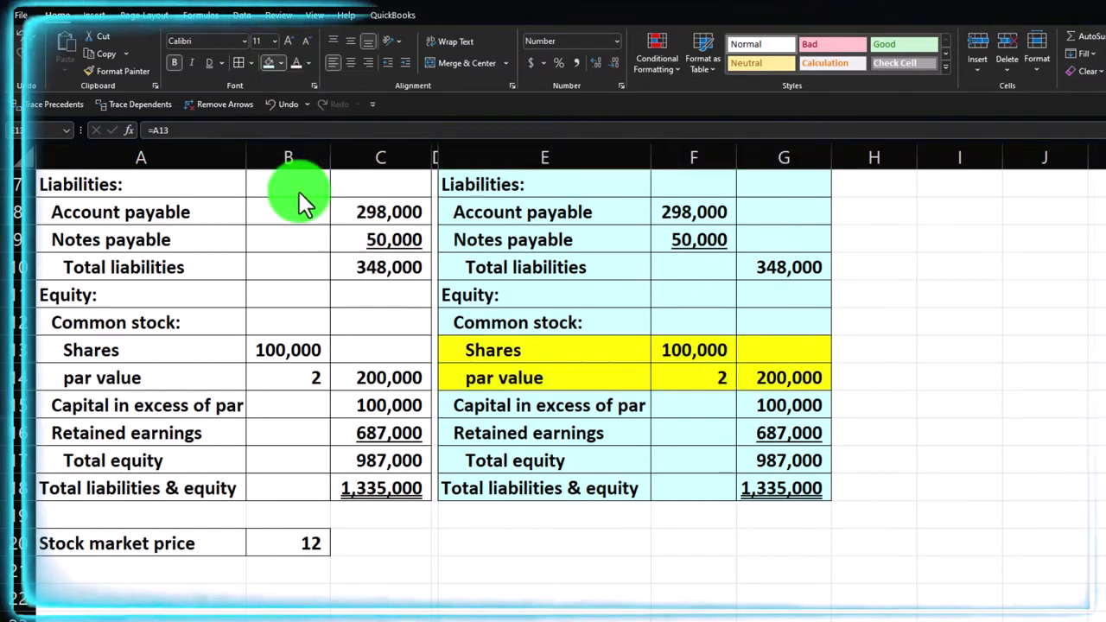
# Calculate the stock split's shares in F13 by doubling the original shares in B13, and set the par value in F14 to 1
pyautogui.click(692, 344)
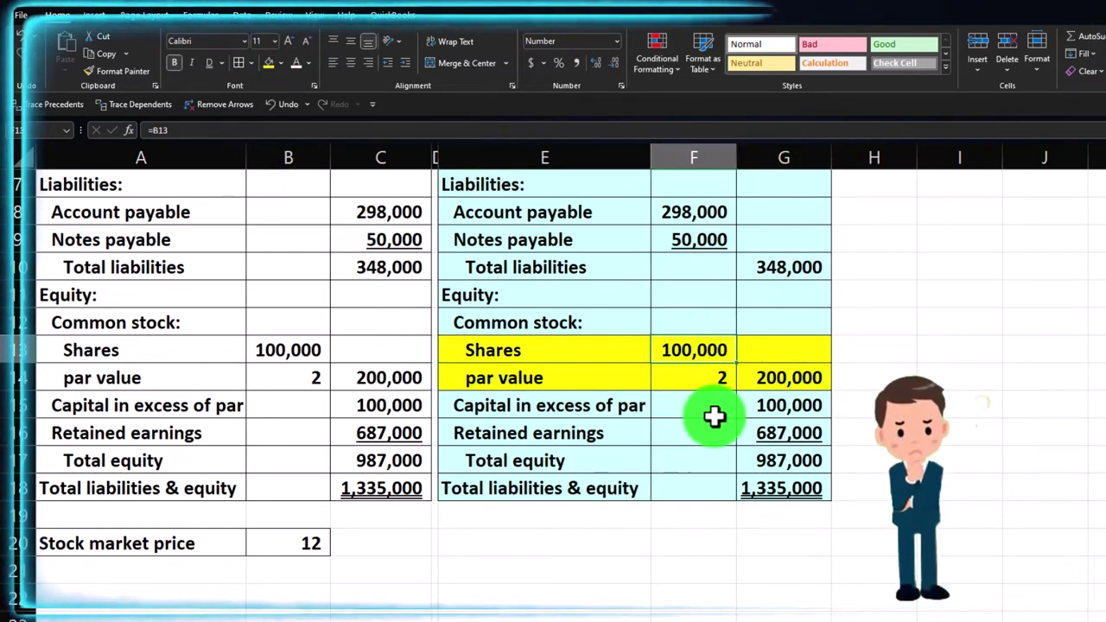
pyautogui.write('=')
pyautogui.press('Left')
pyautogui.press('Left')
pyautogui.press('Left')
pyautogui.press('Left')
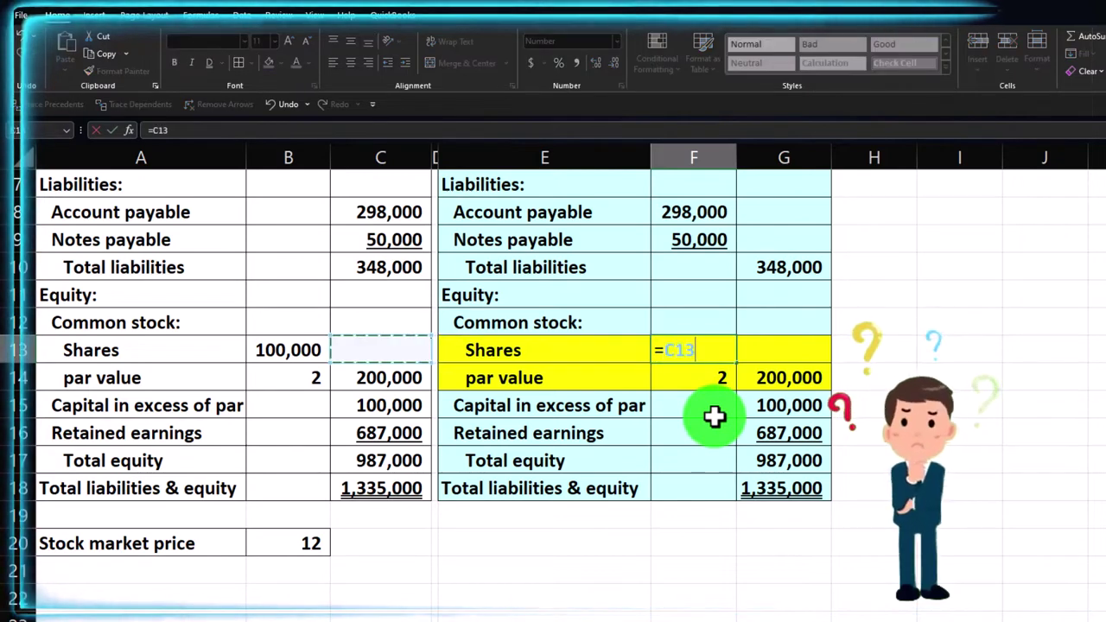
pyautogui.write('*')
pyautogui.press('Left')
pyautogui.press('Left')
pyautogui.press('Left')
pyautogui.press('Left')
pyautogui.press('Down')
pyautogui.press('Return')
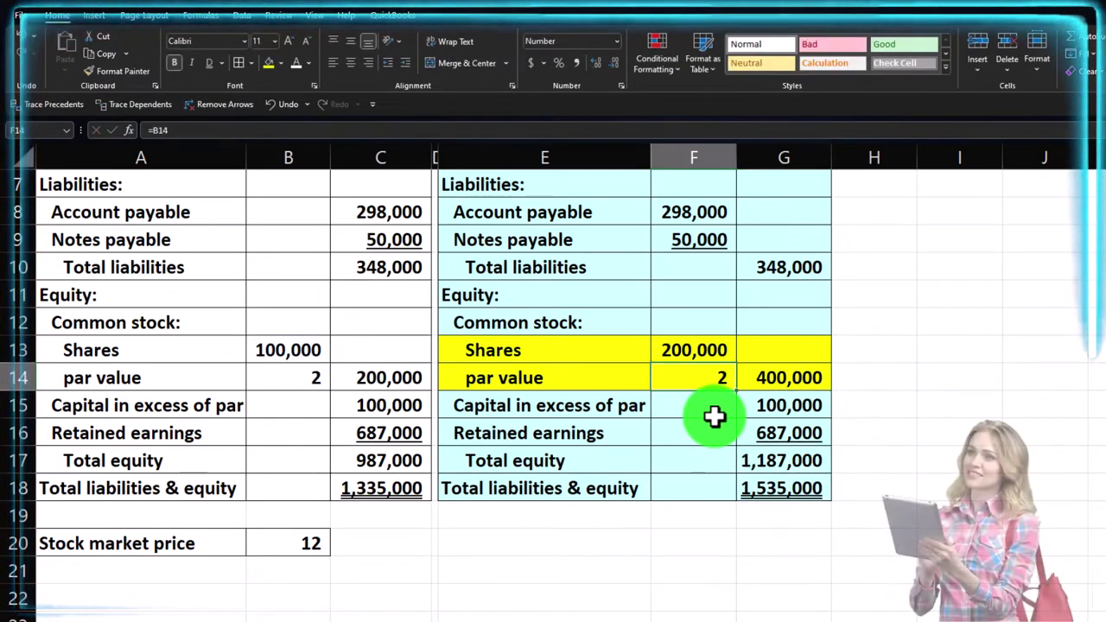
pyautogui.write('1')
pyautogui.press('Return')
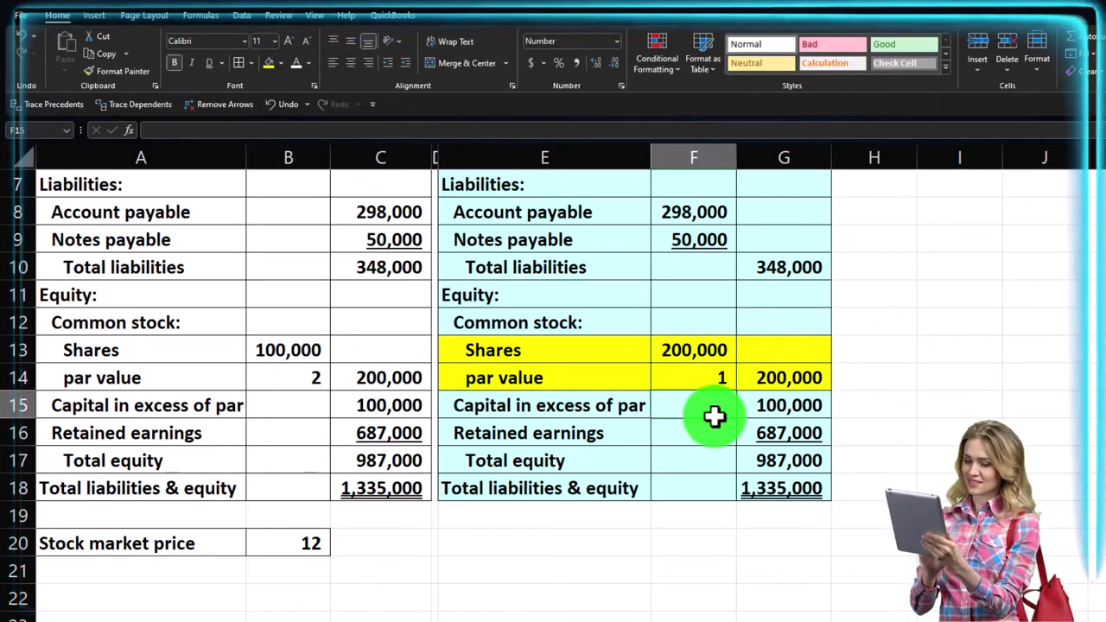
# Compare the stock split's total liabilities and equity in G18 with the original total in C18 and review both balance sheets
pyautogui.click(783, 491)
pyautogui.click(405, 490)
pyautogui.click(768, 487)
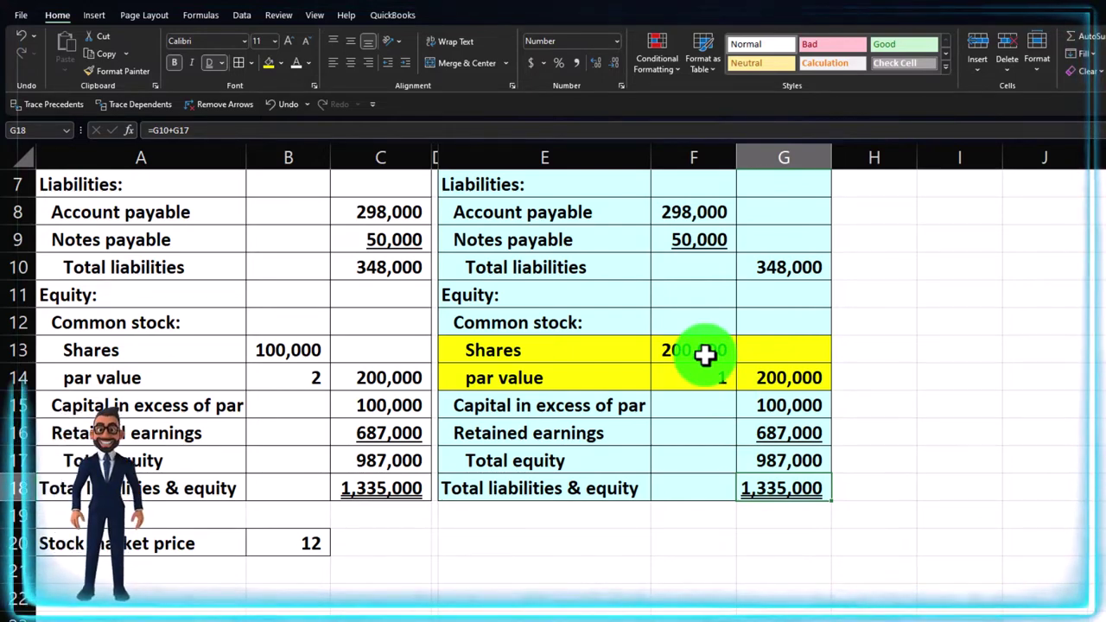
pyautogui.scroll(2, 706, 352)
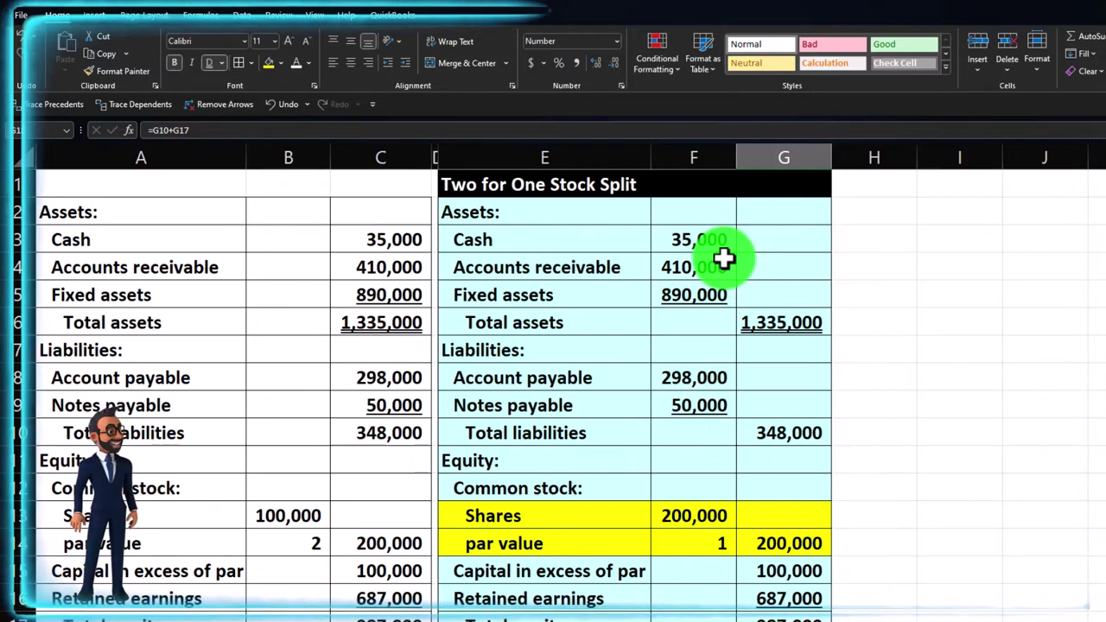
pyautogui.scroll(-1, 724, 257)
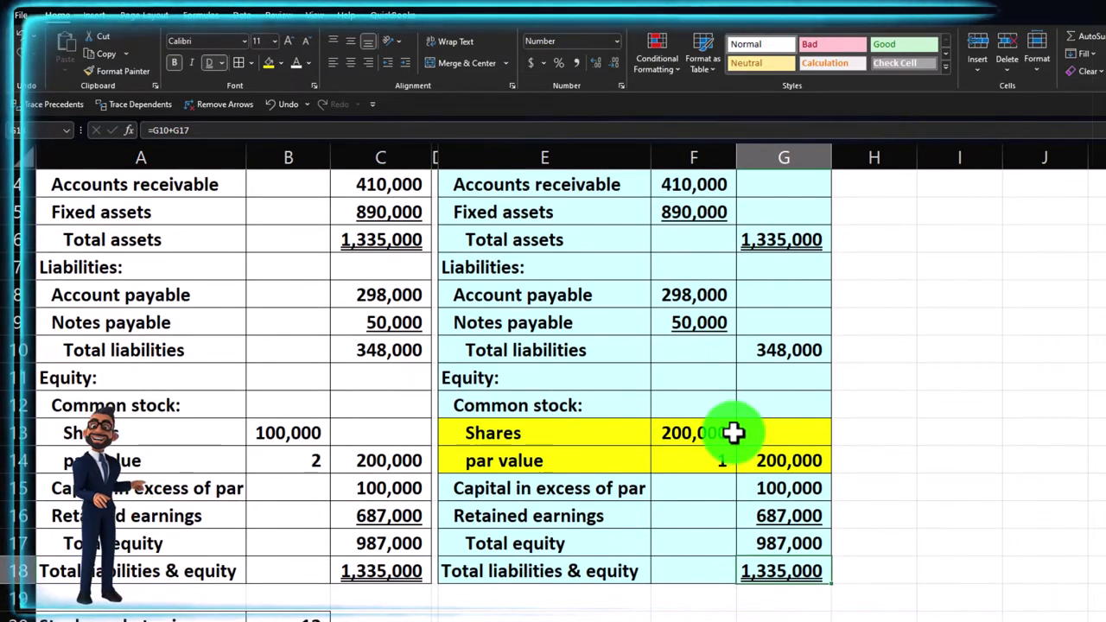
# Enter the heading Stock Price in E20 and format E20:F20 with a black fill and white text
pyautogui.scroll(-1, 734, 433)
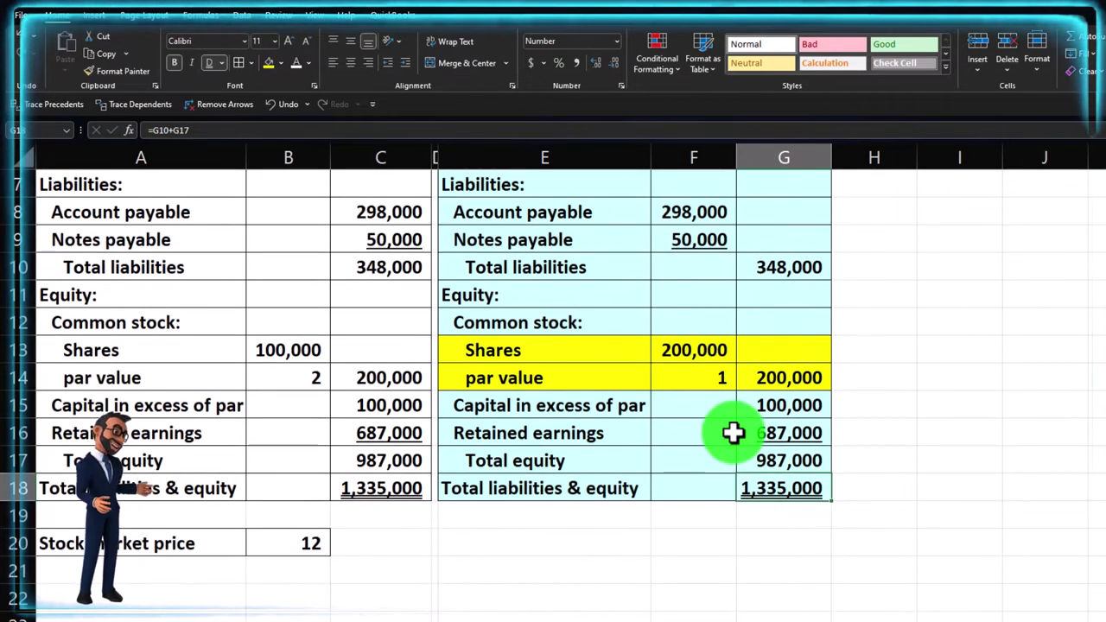
pyautogui.click(533, 536)
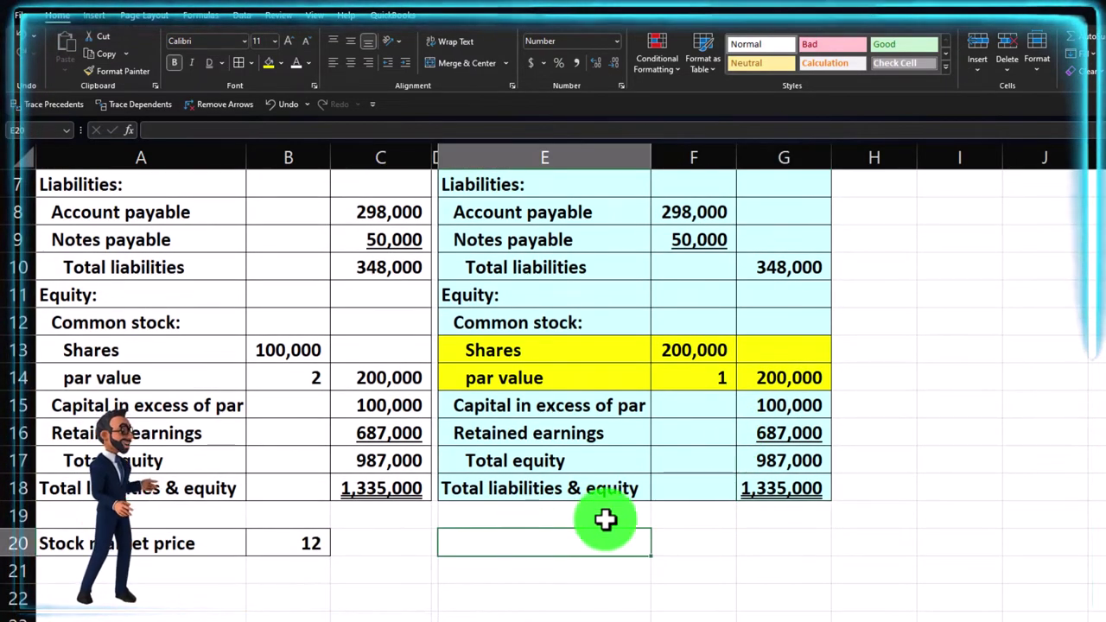
pyautogui.click(550, 537)
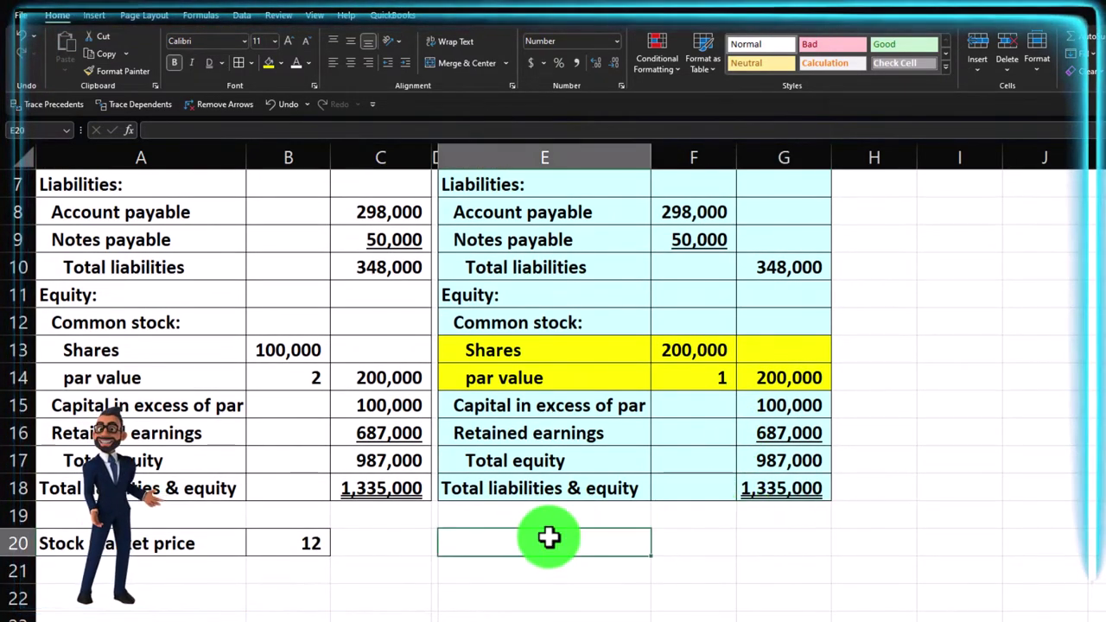
pyautogui.write('Stock Price')
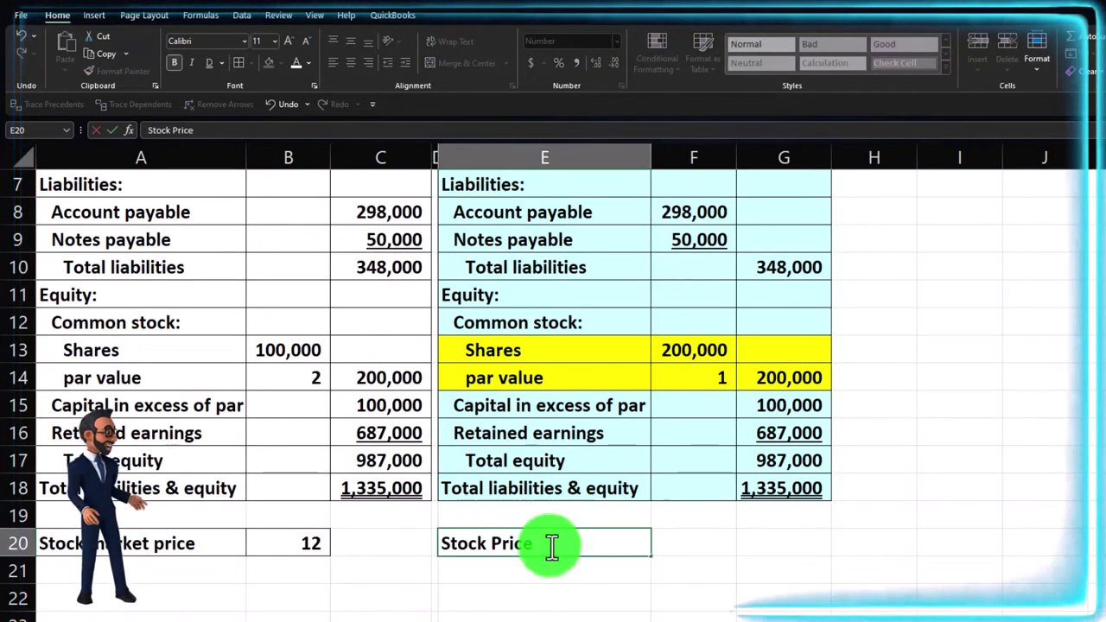
pyautogui.press('Return')
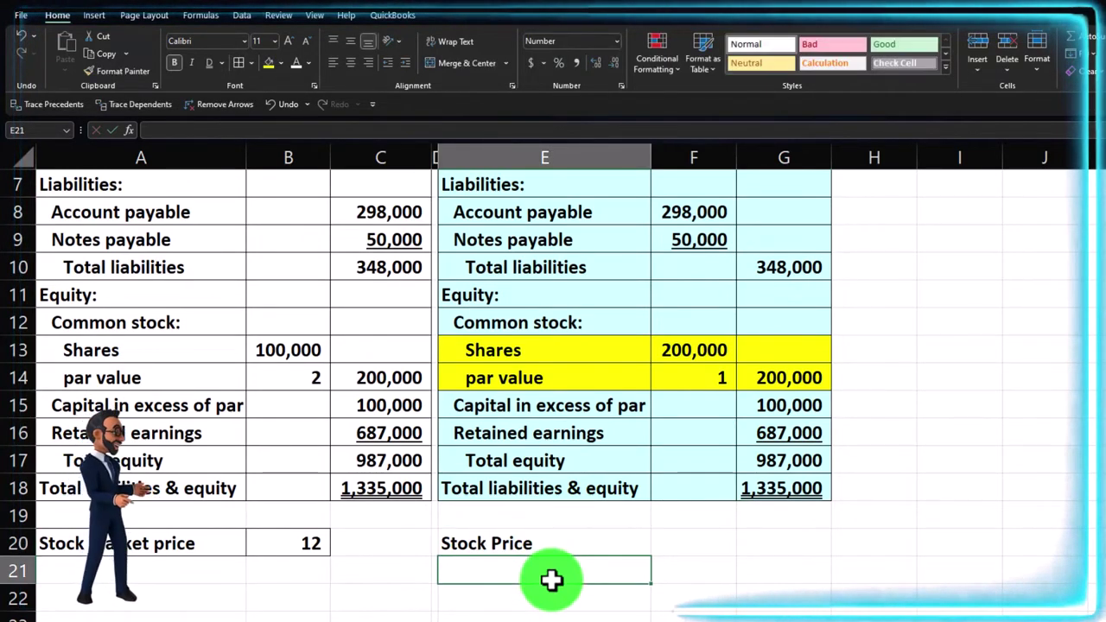
pyautogui.moveTo(600, 541); pyautogui.dragTo(685, 543)
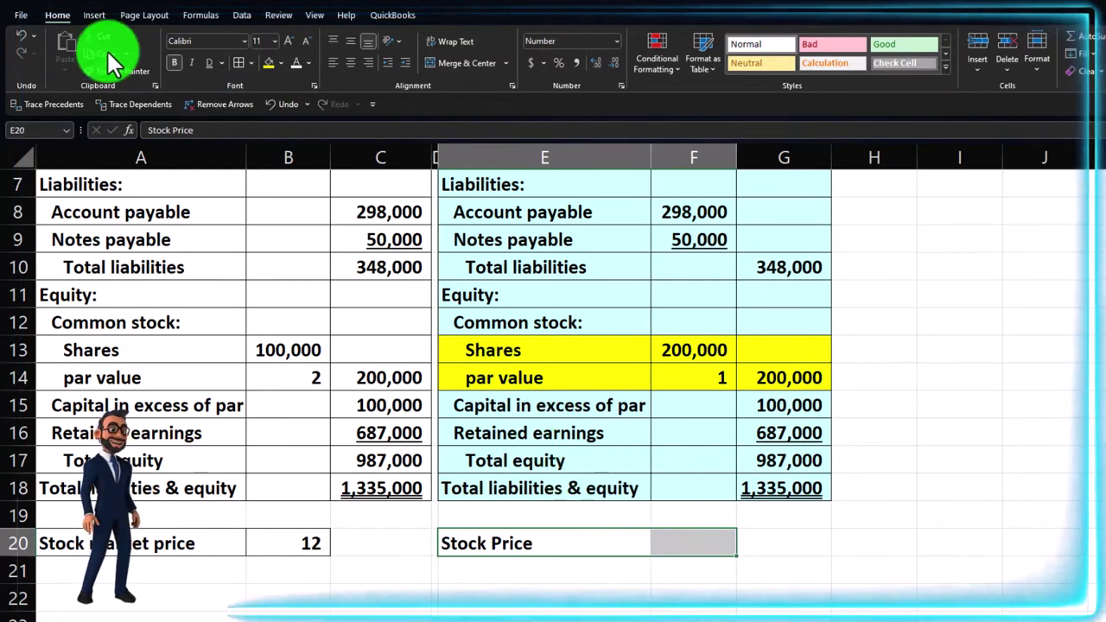
pyautogui.click(282, 63)
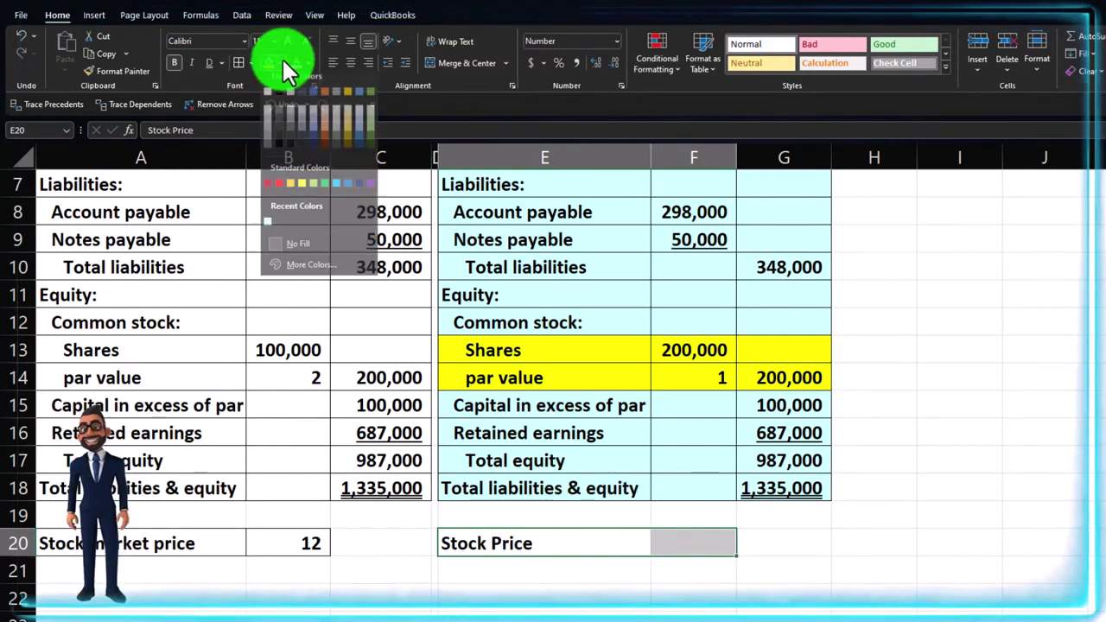
pyautogui.click(277, 92)
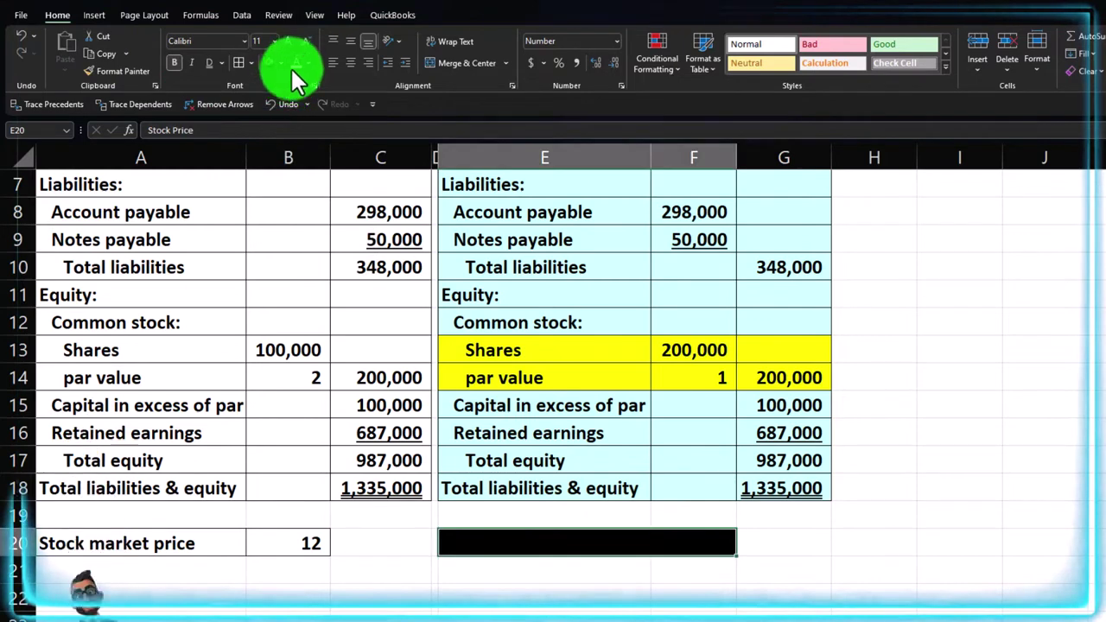
# Add a Prior price row in E21:F21 linked to the stock market price in B20, and a Split row with 2 in F22
pyautogui.click(509, 563)
pyautogui.write('Prior price')
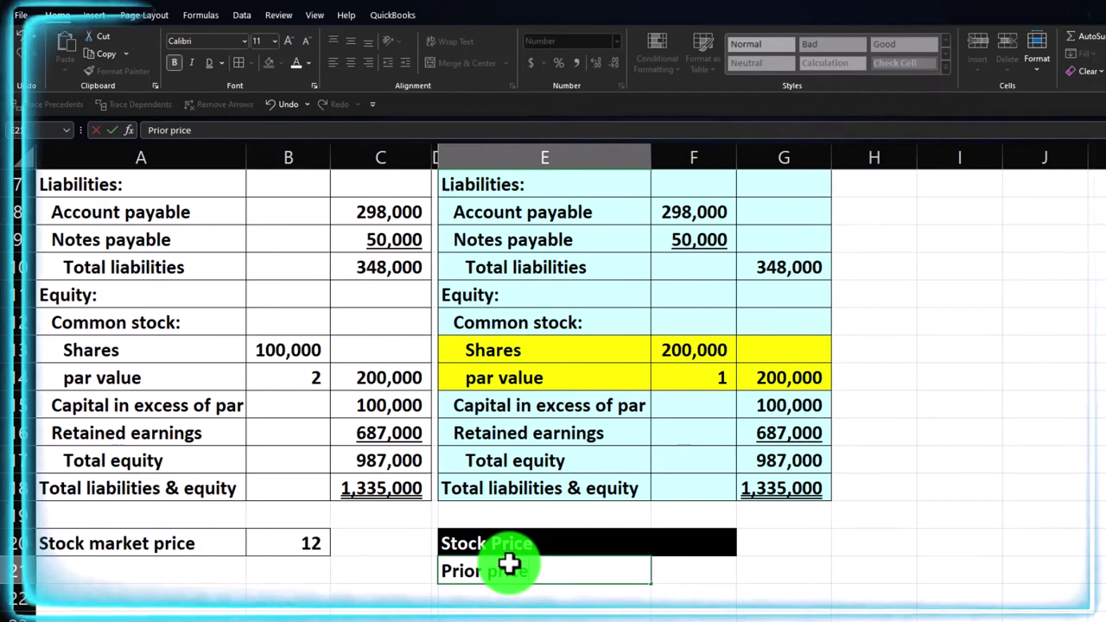
pyautogui.press('Tab')
pyautogui.write('=')
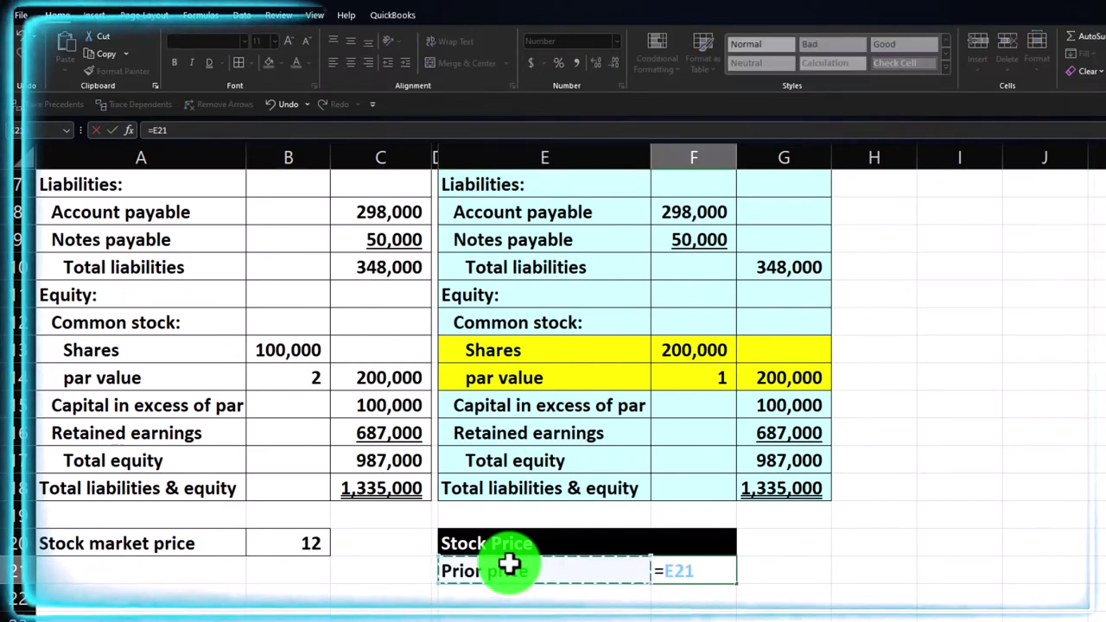
pyautogui.press('Return')
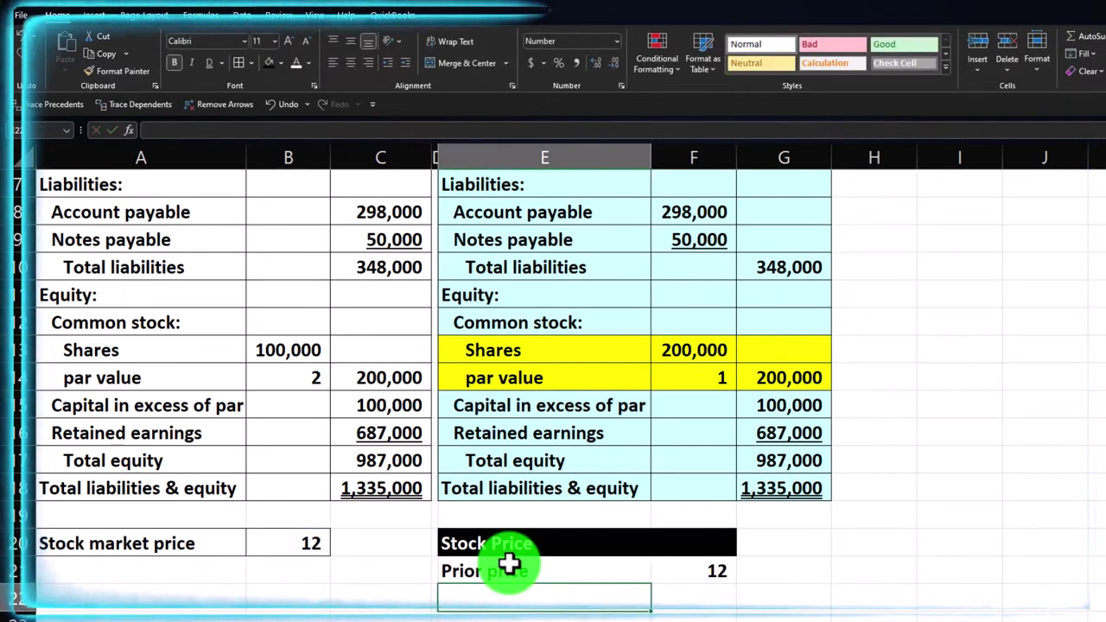
pyautogui.write('Split')
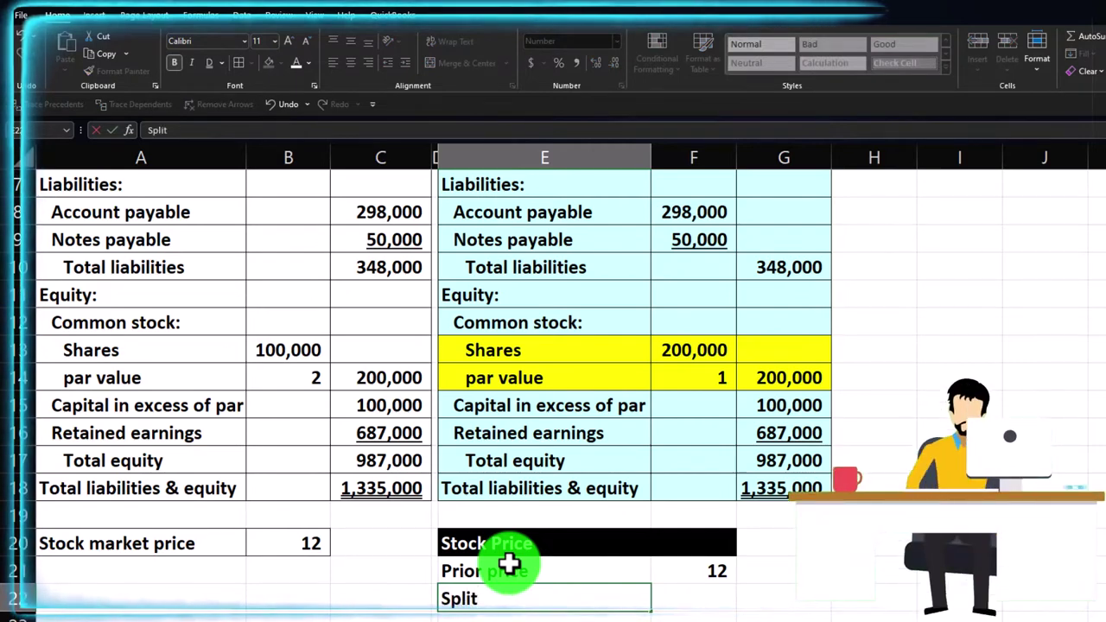
pyautogui.press('Tab')
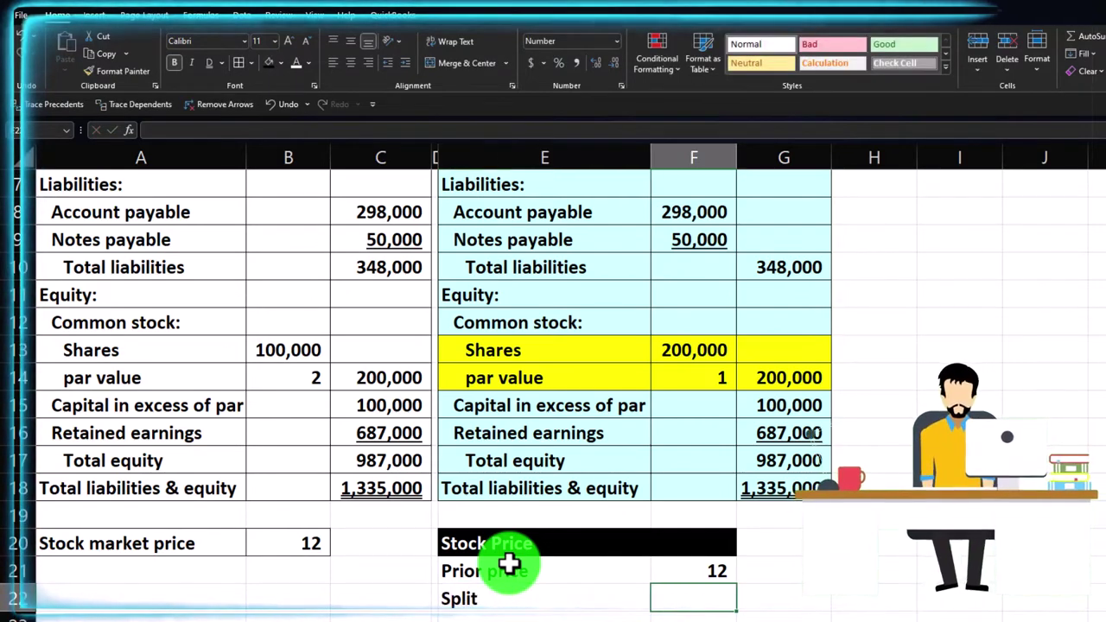
pyautogui.write('2')
pyautogui.press('Return')
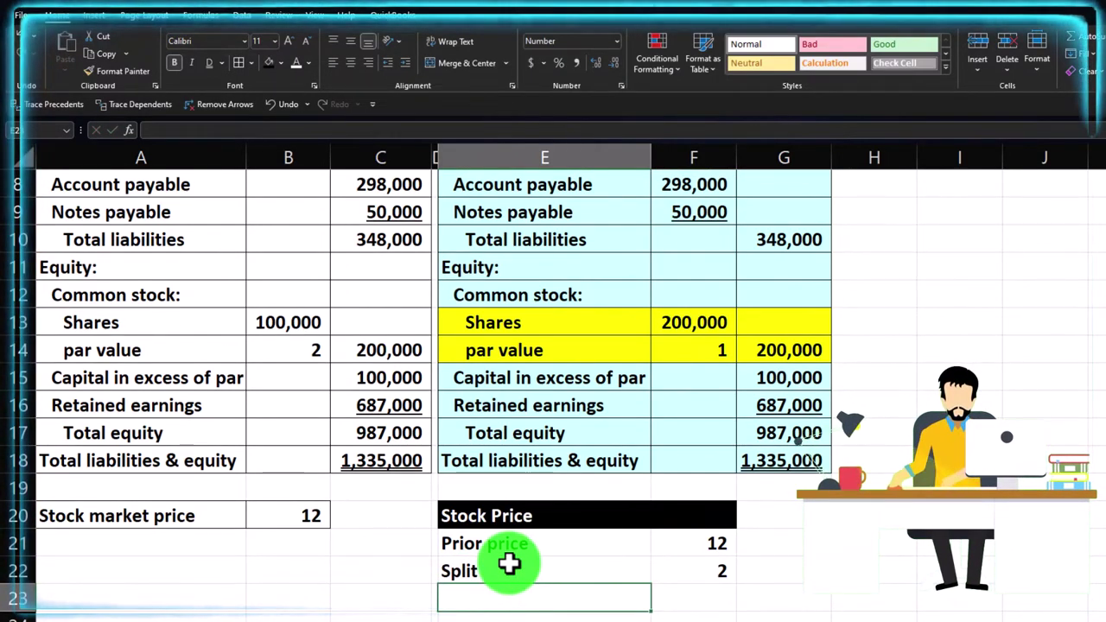
# Label E23 New price and calculate it in F23 with the formula =F21/F22
pyautogui.write('New price')
pyautogui.press('Tab')
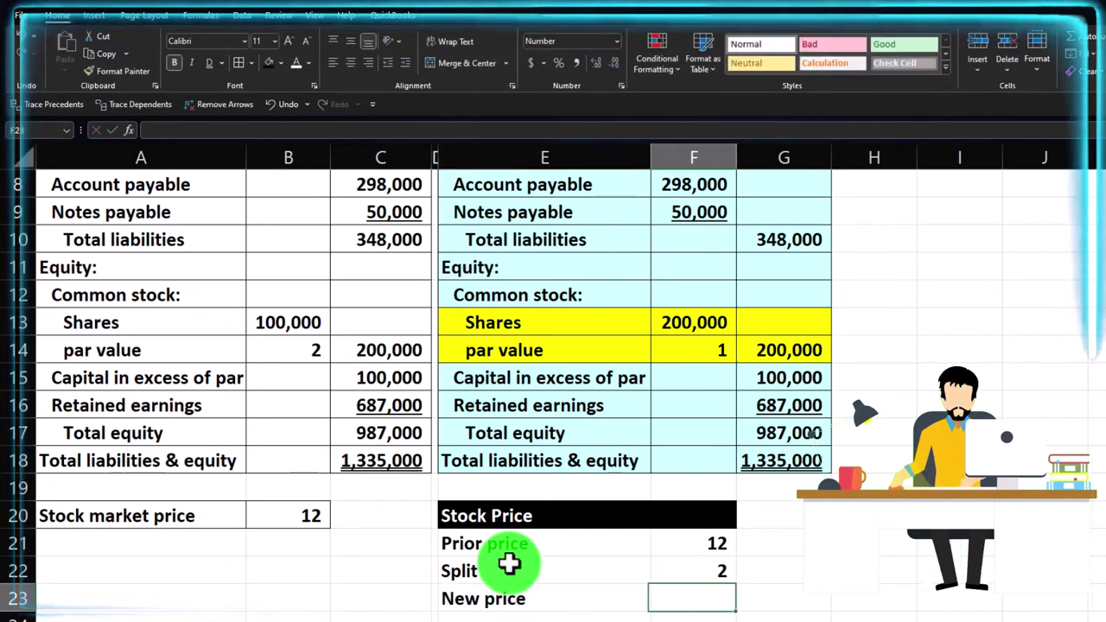
pyautogui.write('=F21')
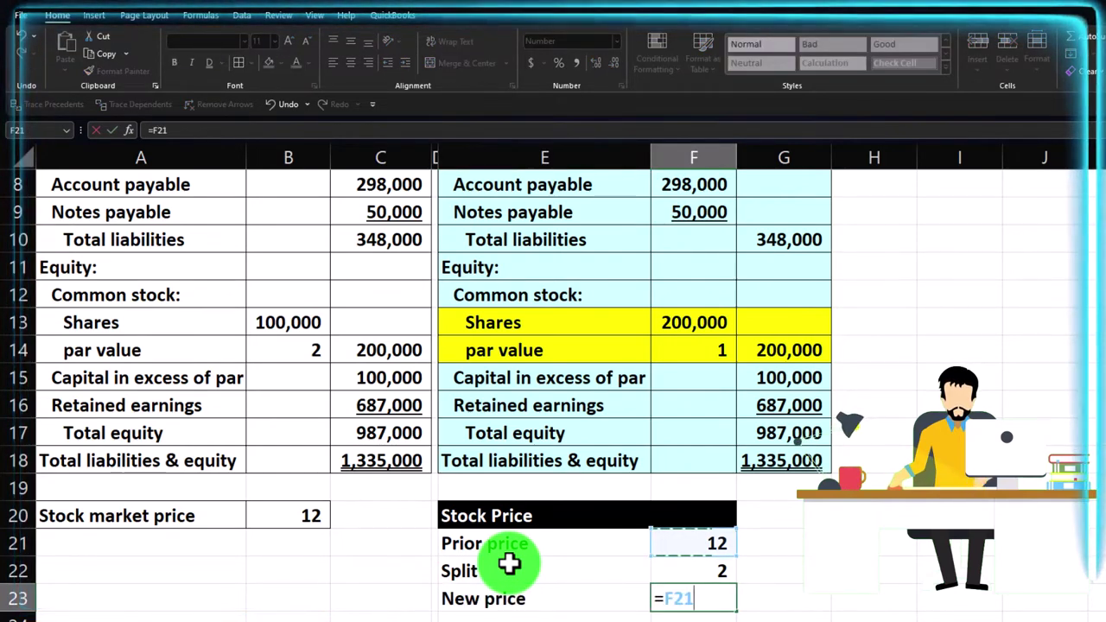
pyautogui.write('/F22')
pyautogui.press('Return')
# Underline the split value in F22
pyautogui.press('Up')
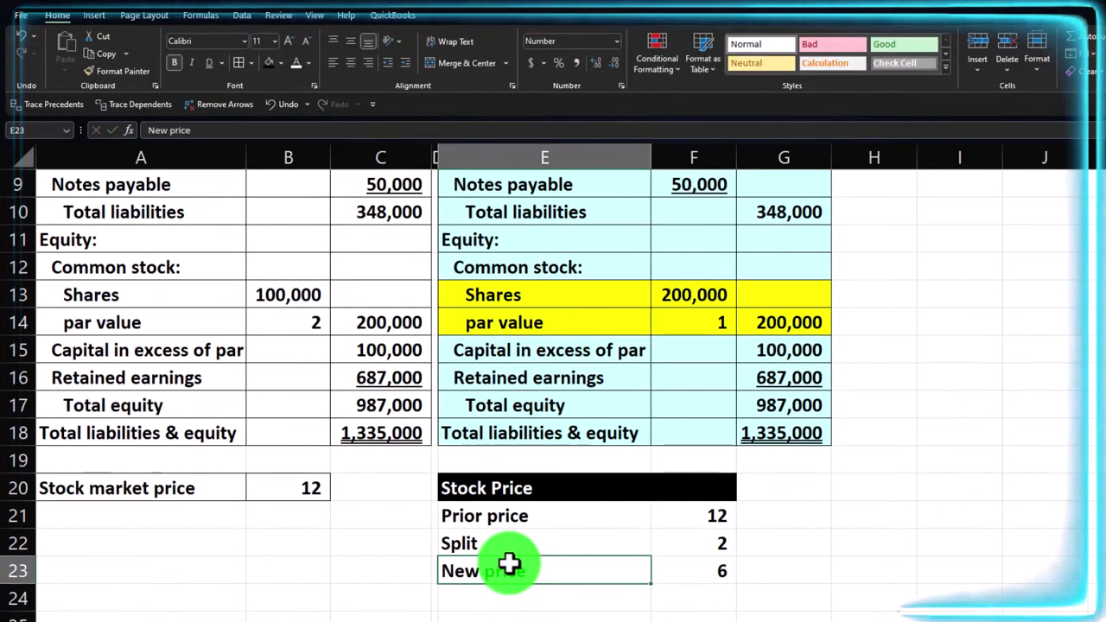
pyautogui.press('Right')
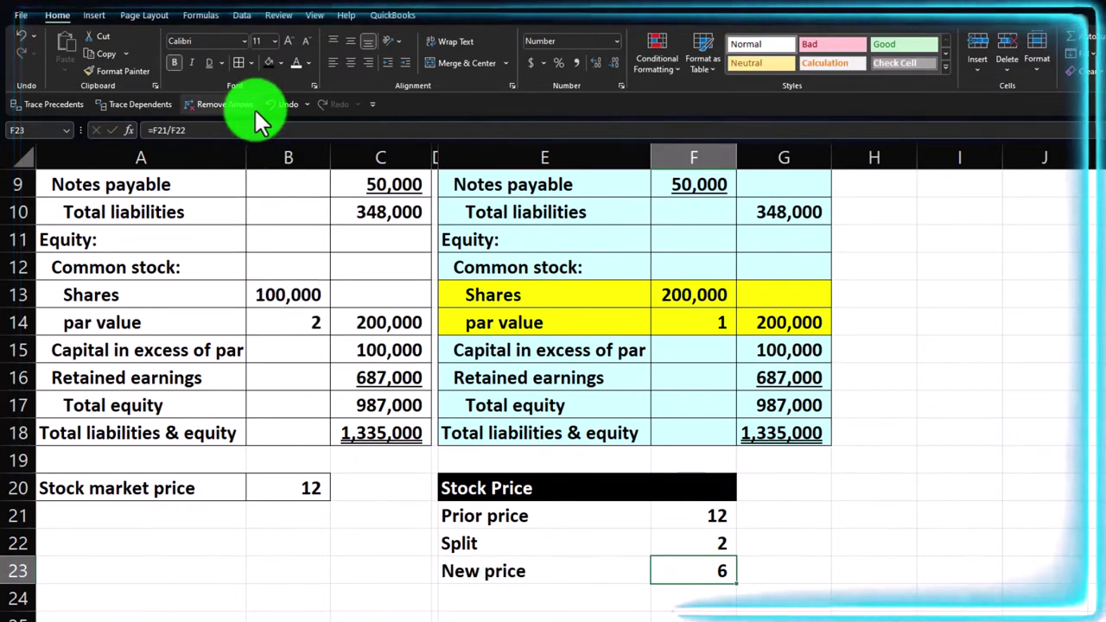
pyautogui.click(679, 534)
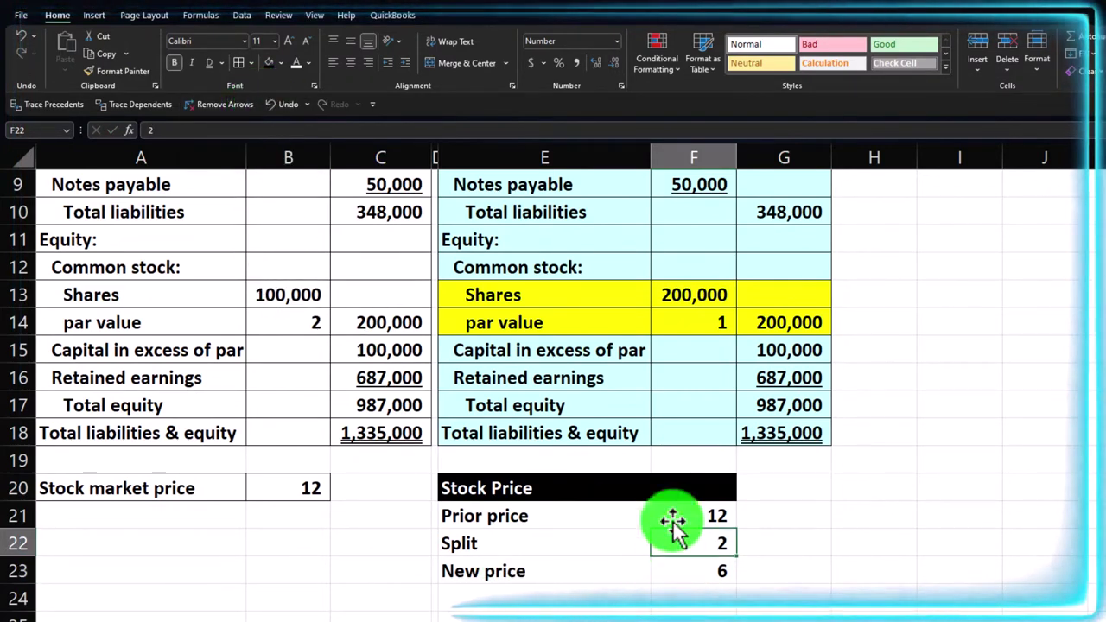
pyautogui.click(221, 64)
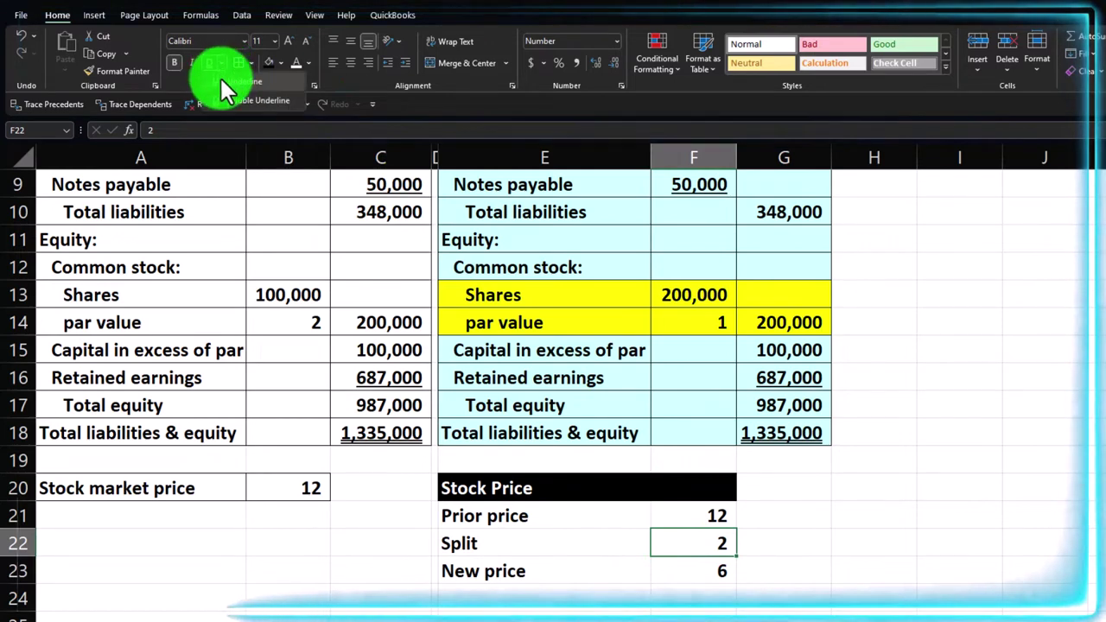
pyautogui.click(228, 75)
# Fill the stock price calculation in E21:F23 with light blue and add all borders
pyautogui.moveTo(551, 516); pyautogui.dragTo(680, 563)
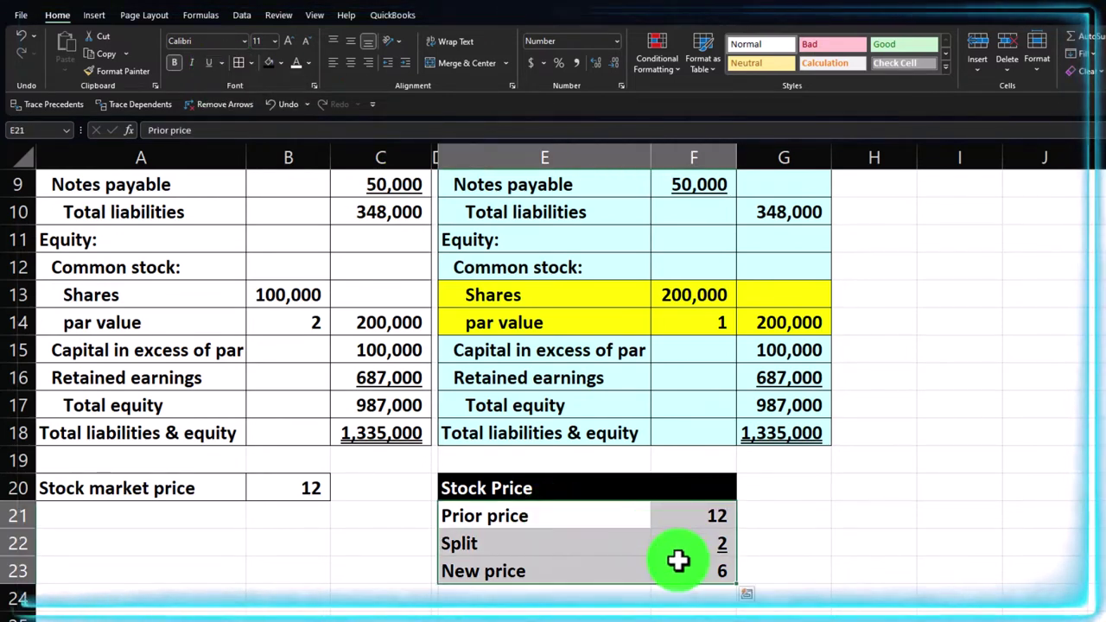
pyautogui.click(282, 66)
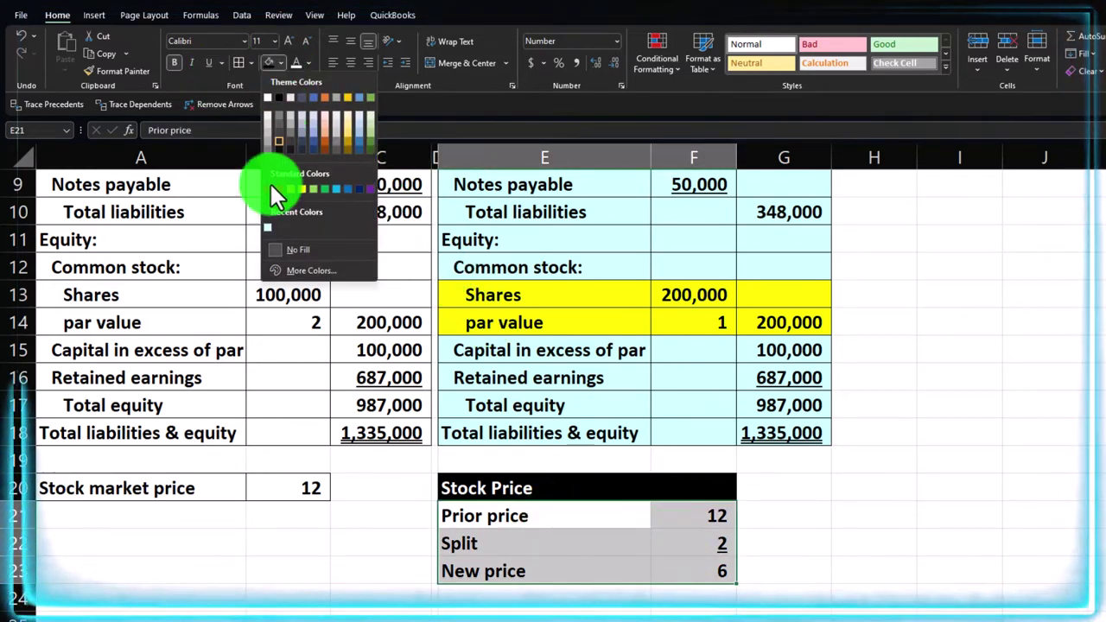
pyautogui.click(266, 228)
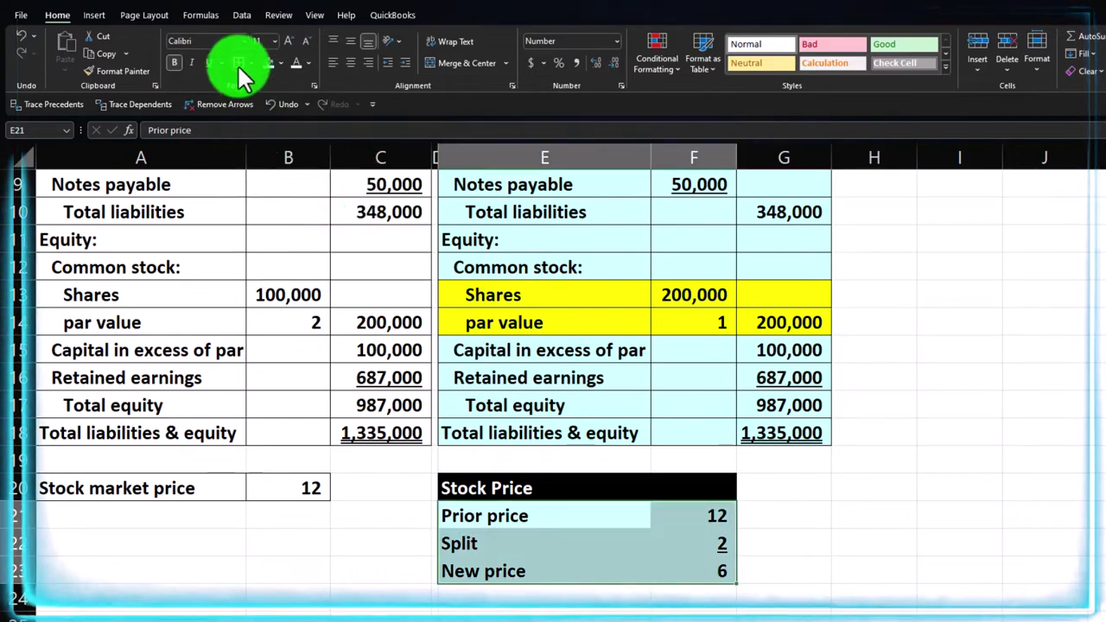
pyautogui.click(642, 530)
pyautogui.scroll(-1, 642, 531)
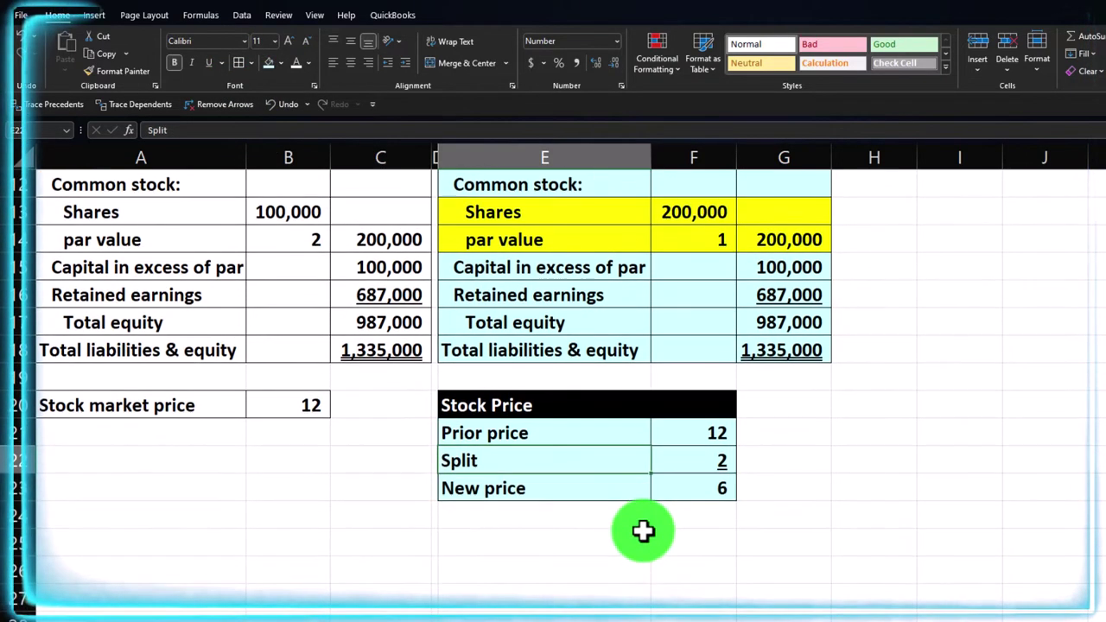
pyautogui.click(540, 545)
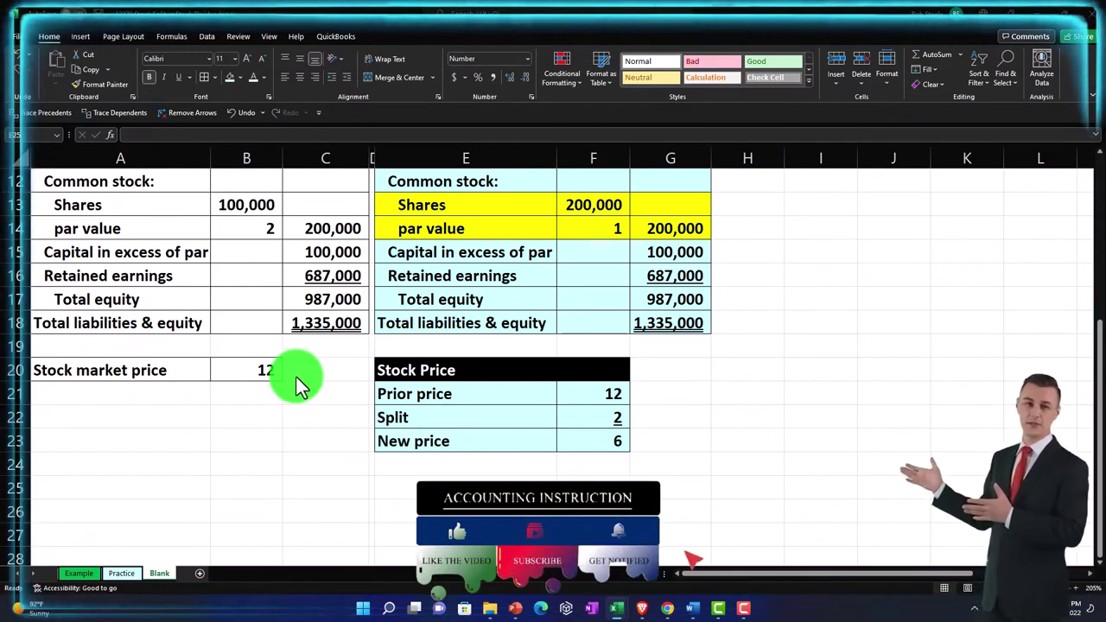
pyautogui.click(622, 441)
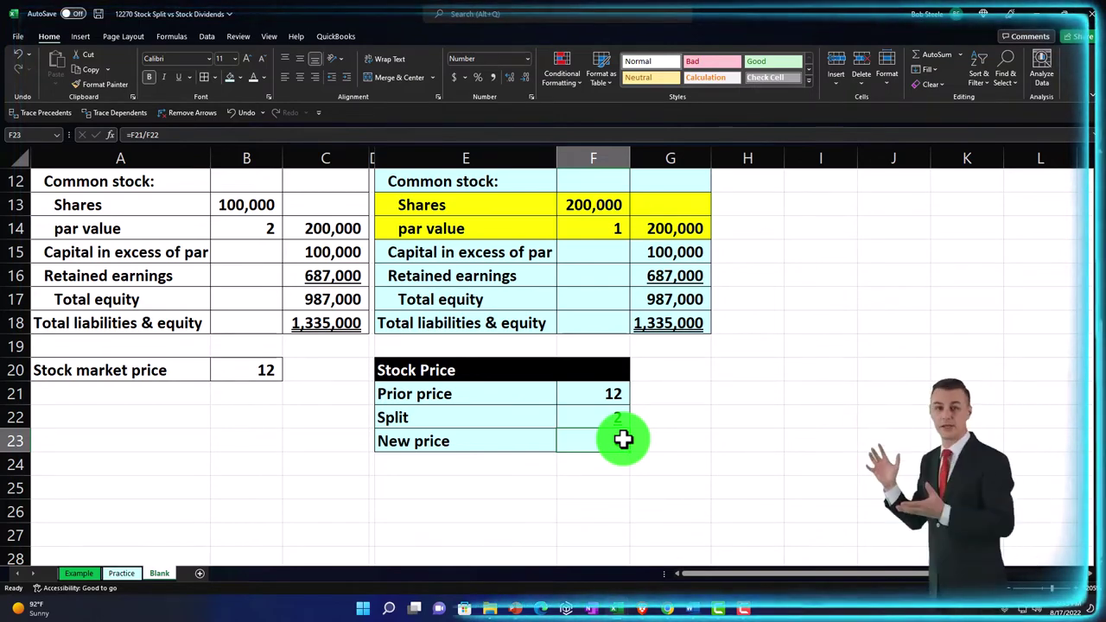
pyautogui.scroll(2, 623, 440)
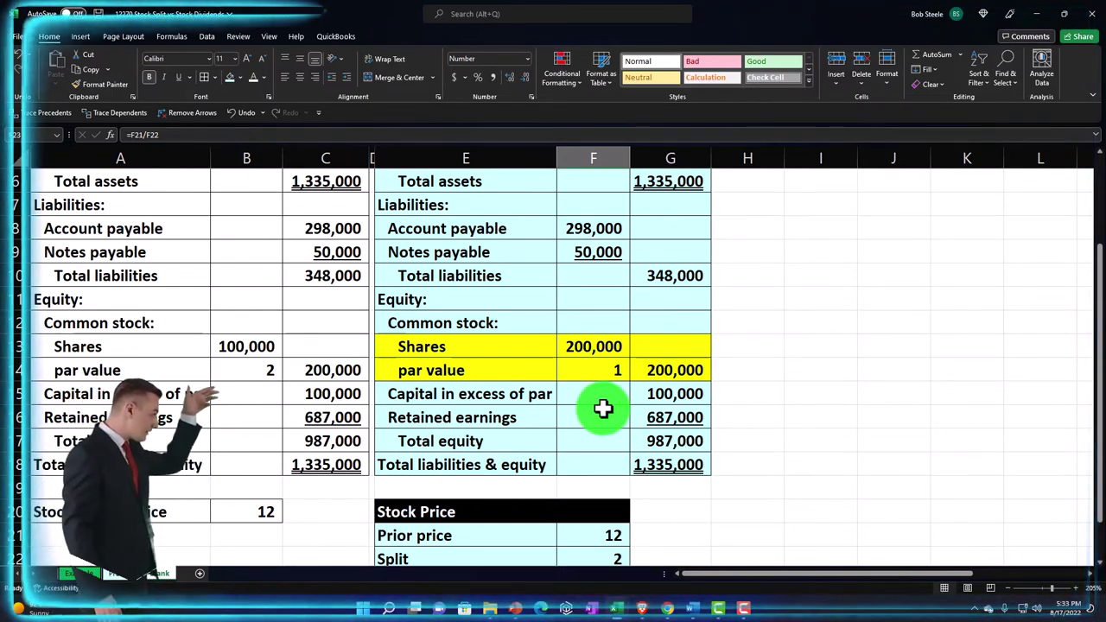
pyautogui.click(728, 399)
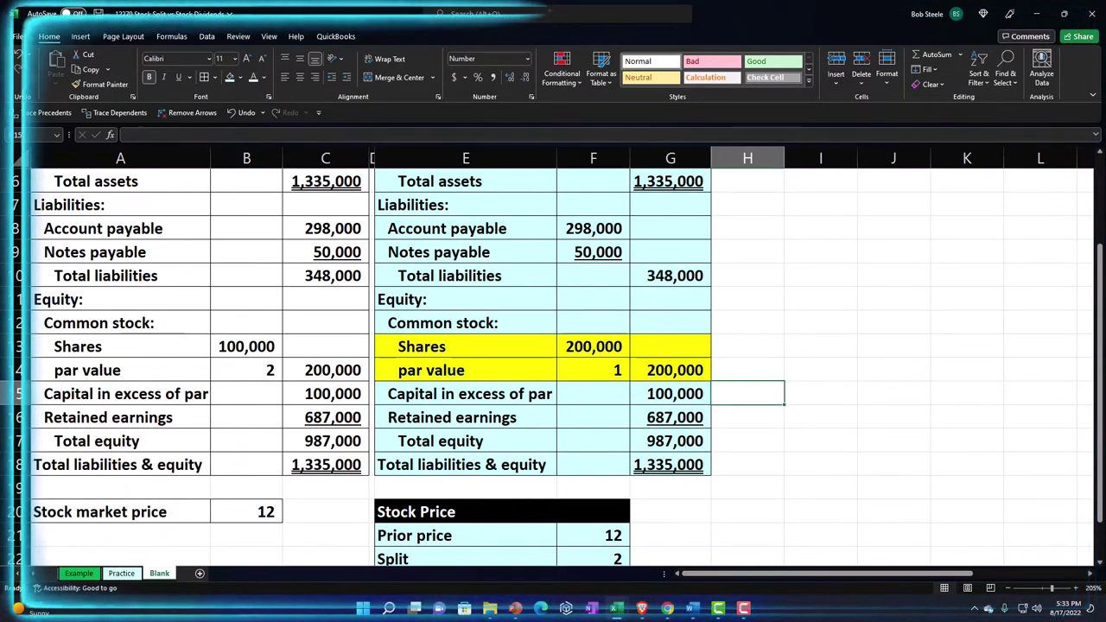
# Copy the narrow spacer column D's format and width to column H with Format Painter
pyautogui.scroll(2, 561, 363)
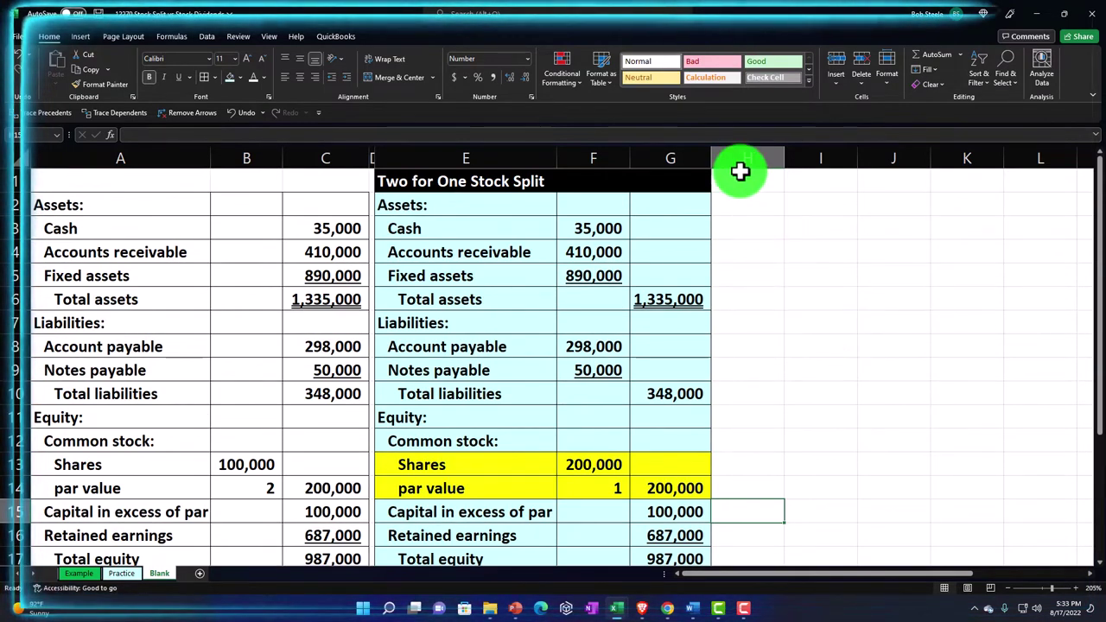
pyautogui.click(373, 149)
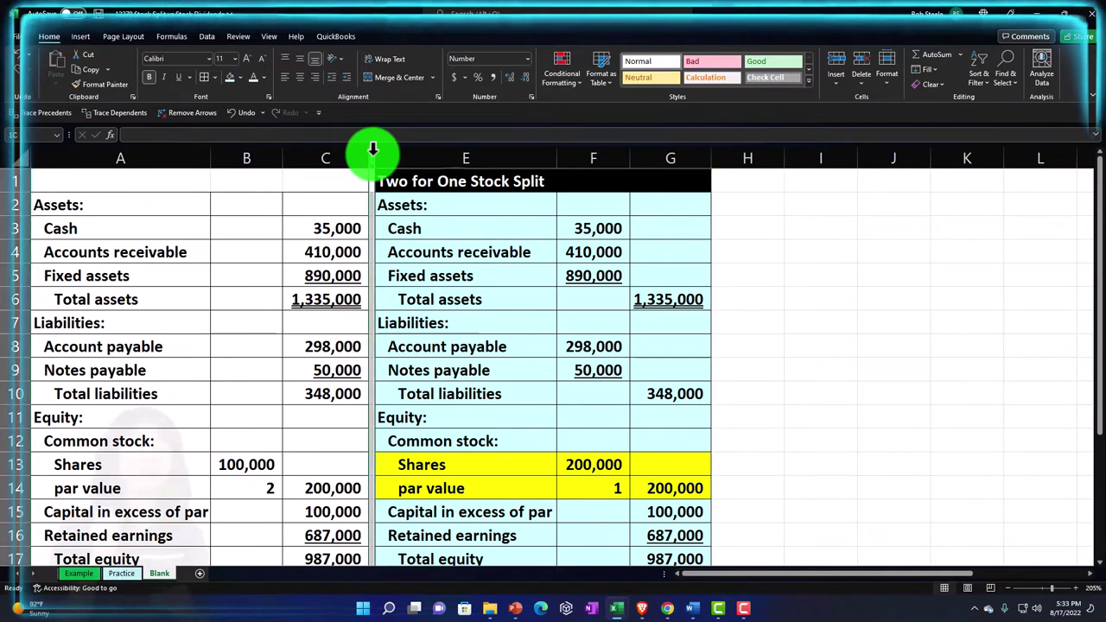
pyautogui.click(90, 86)
pyautogui.click(728, 164)
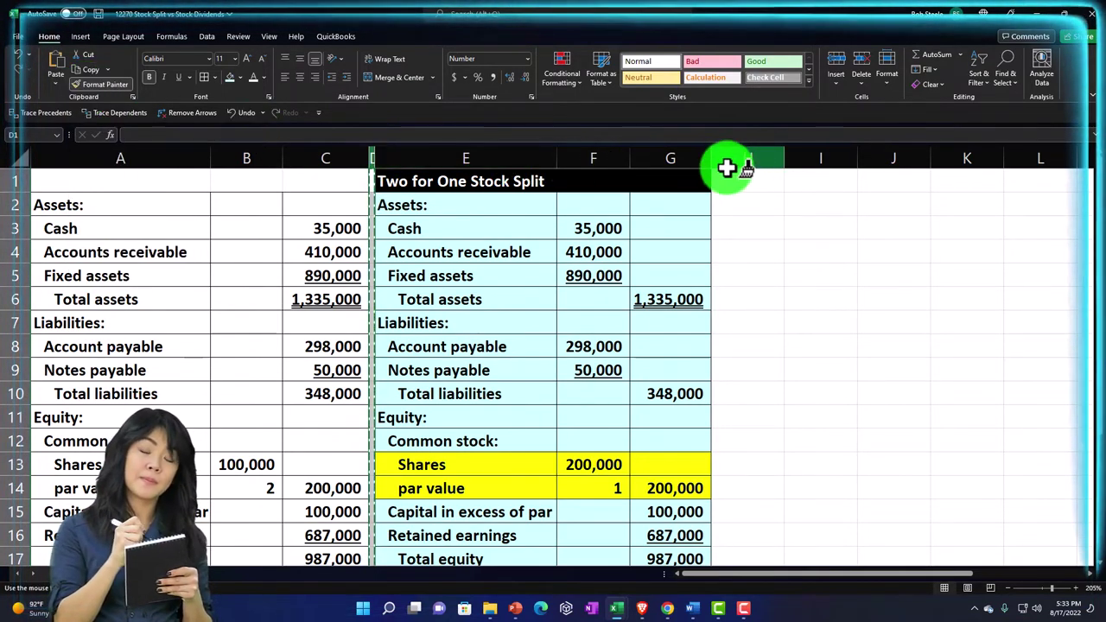
pyautogui.click(742, 162)
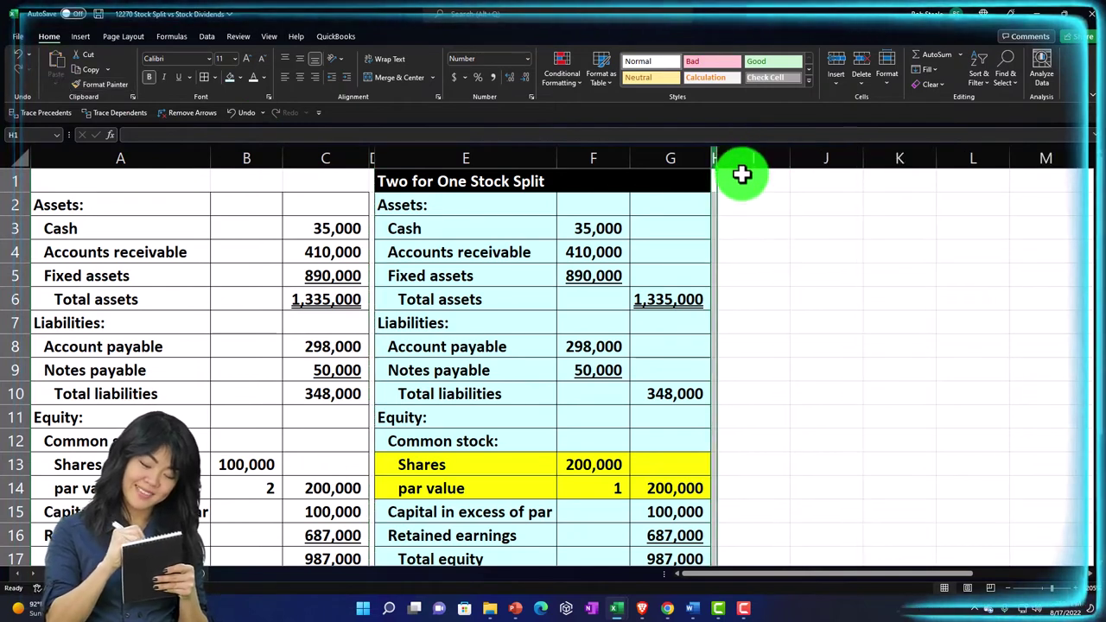
# Label I1 Stock Dividend and enter 0.1 in J1, formatted as a percentage
pyautogui.click(741, 173)
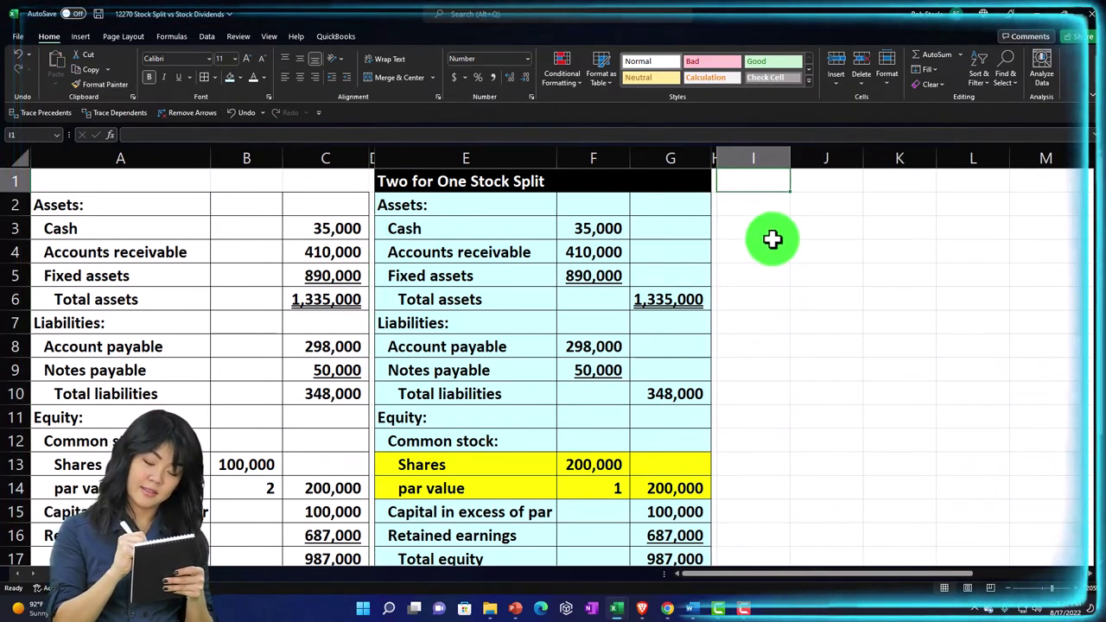
pyautogui.write('Stock')
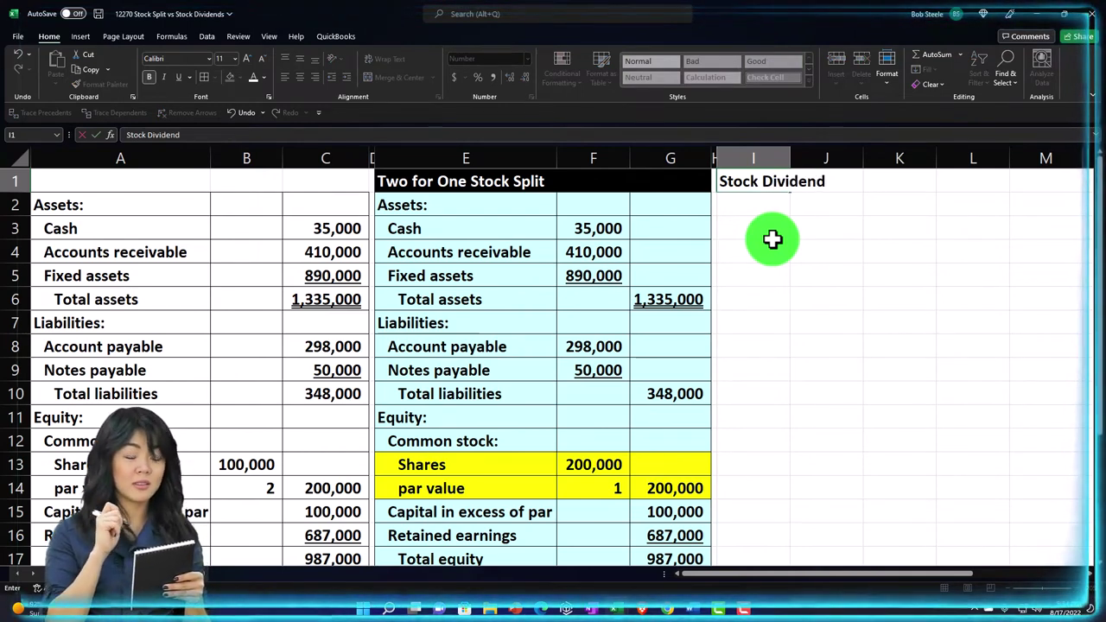
pyautogui.write('Dividend')
pyautogui.press('Tab')
pyautogui.write('.')
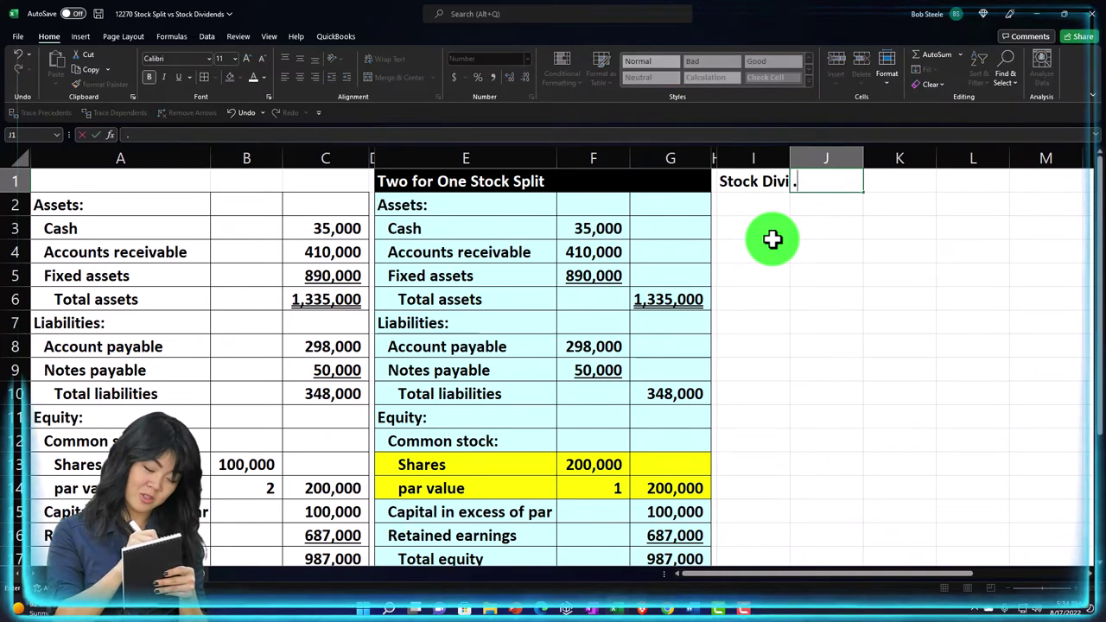
pyautogui.press('Escape')
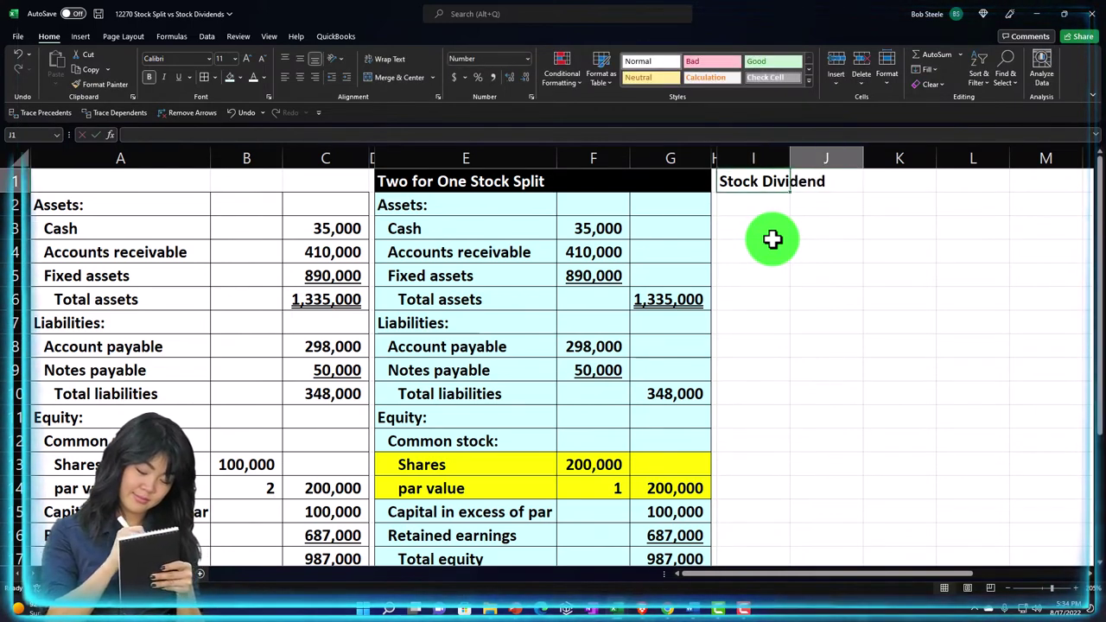
pyautogui.write('.')
pyautogui.press('Return')
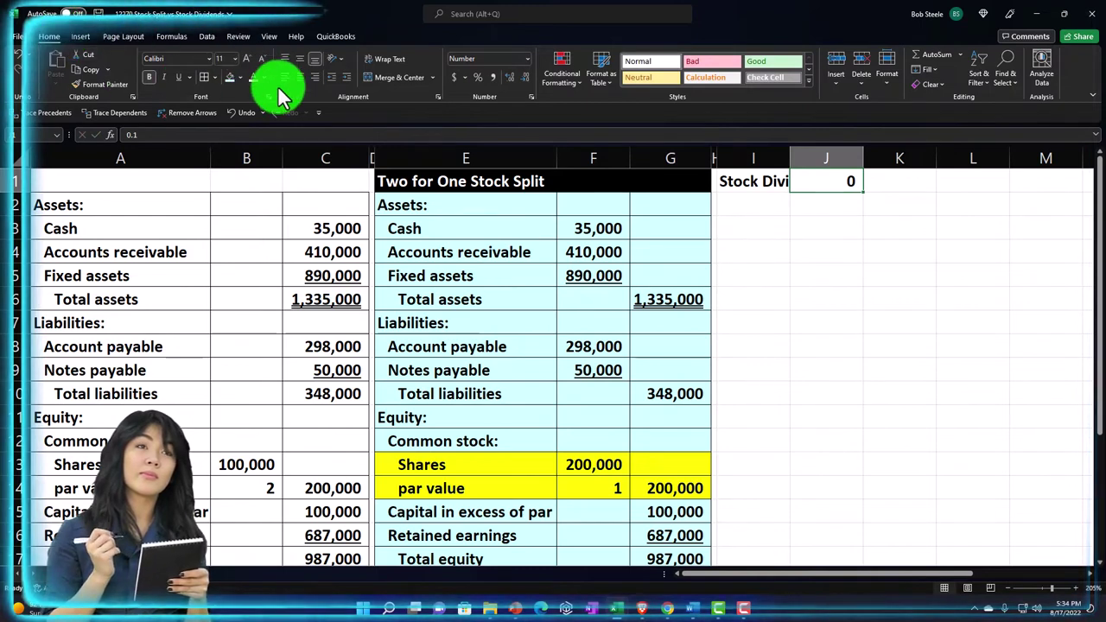
pyautogui.click(477, 77)
pyautogui.click(808, 227)
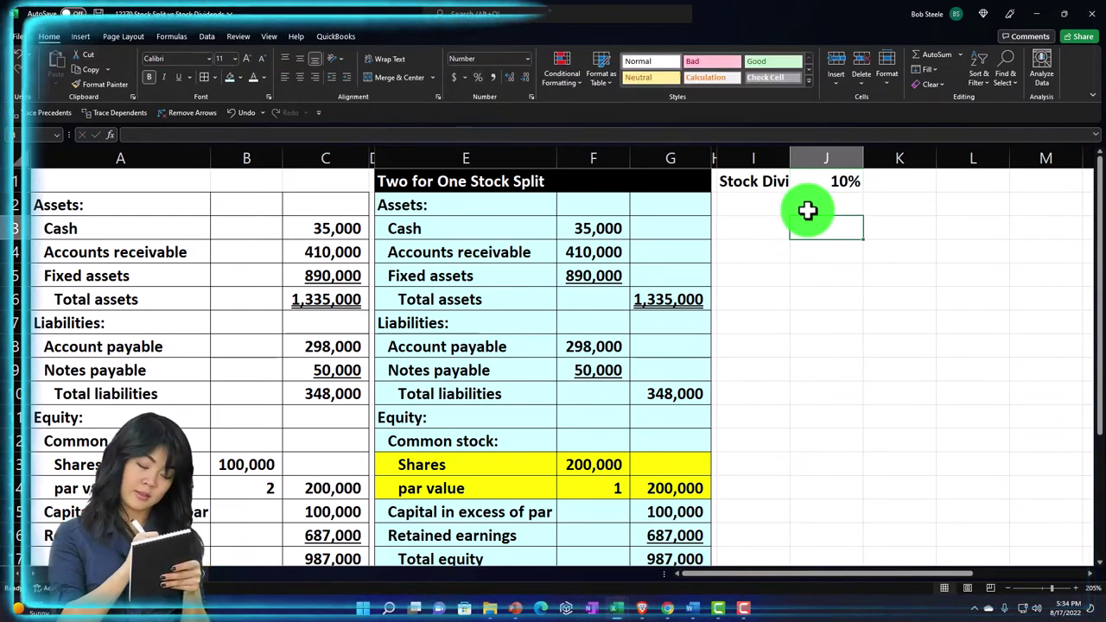
# Widen column I to fit its heading and format I1:K1 with a black fill and white text
pyautogui.moveTo(786, 156); pyautogui.dragTo(866, 152)
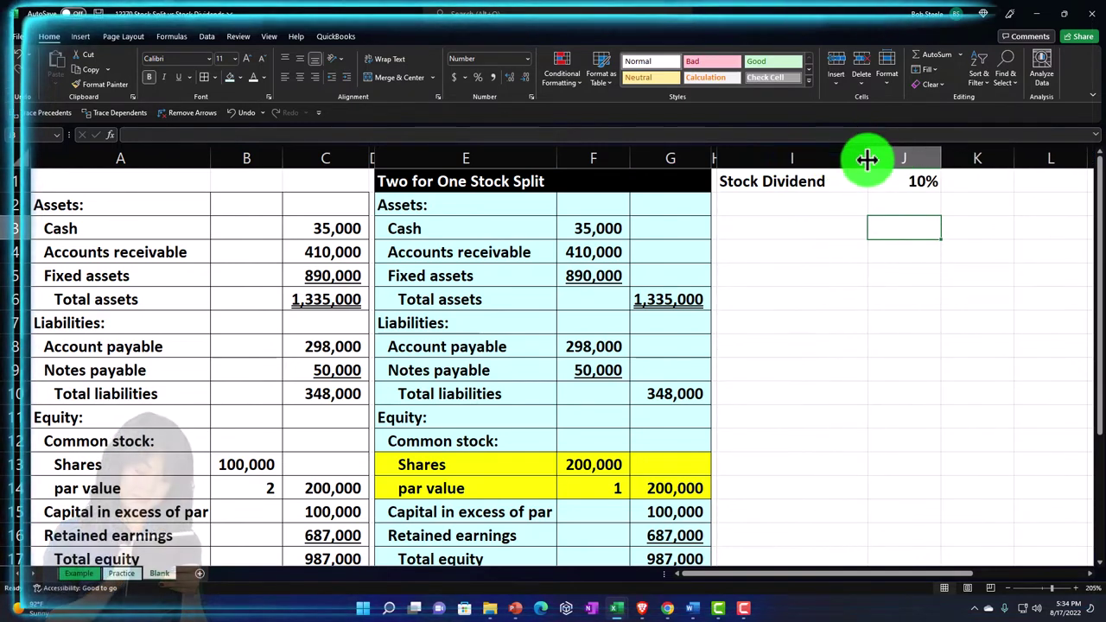
pyautogui.moveTo(798, 181); pyautogui.dragTo(944, 181)
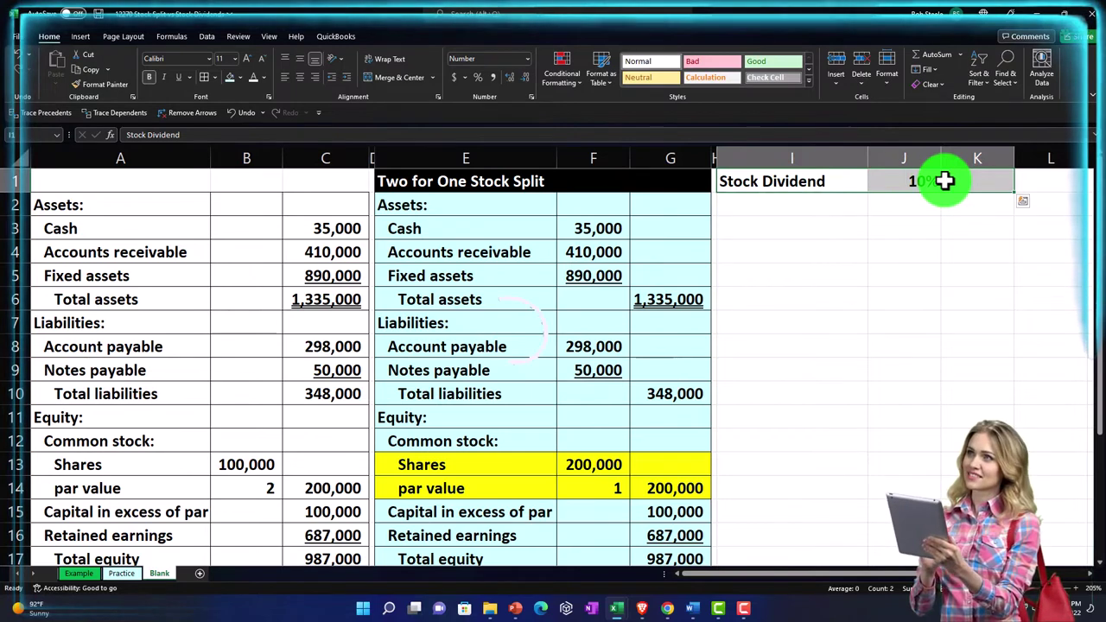
pyautogui.click(239, 78)
pyautogui.click(239, 107)
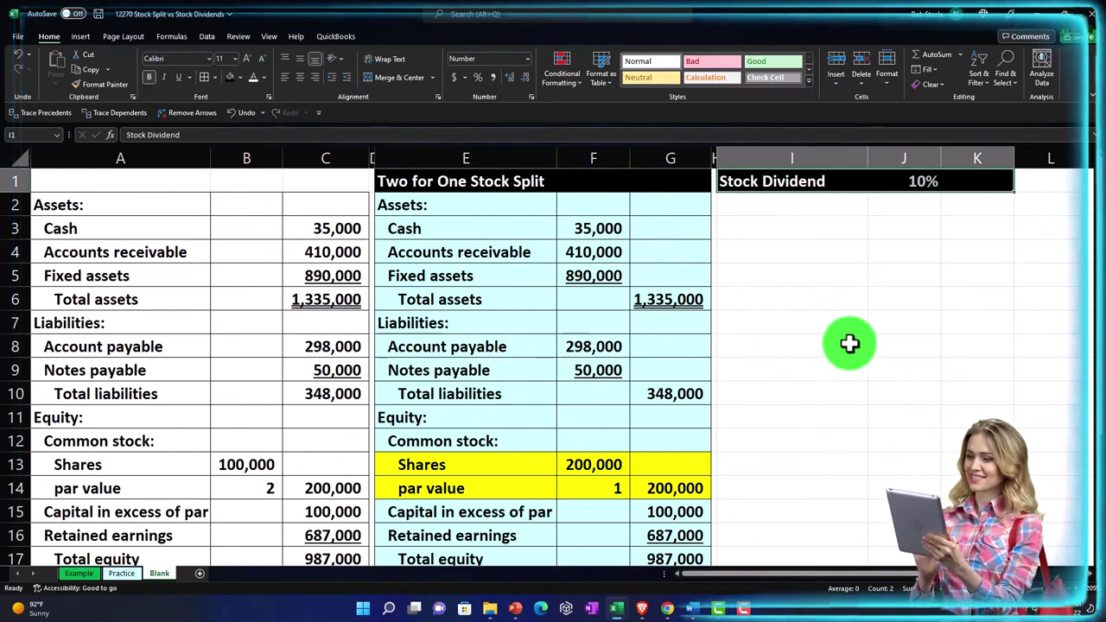
pyautogui.click(750, 343)
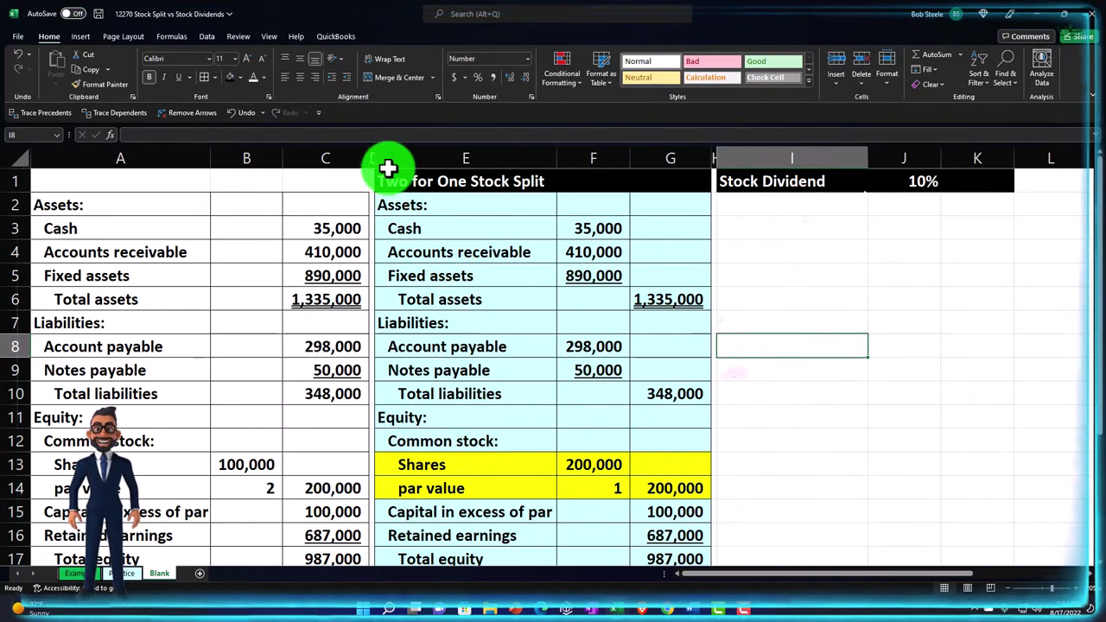
# Hide the stock split columns D through G
pyautogui.moveTo(373, 154); pyautogui.dragTo(633, 164)
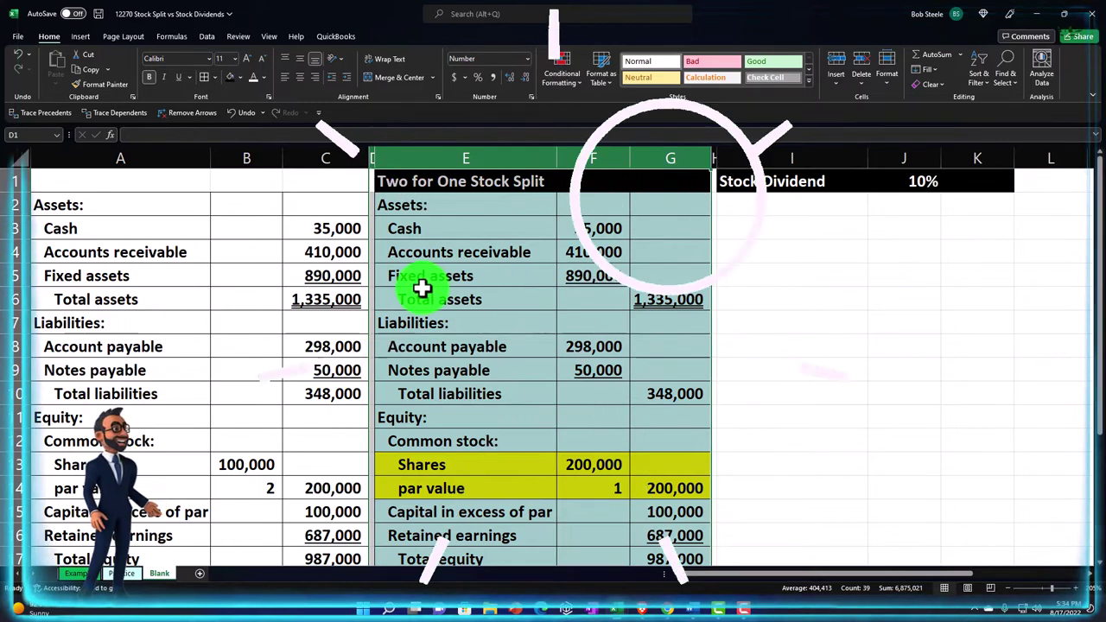
pyautogui.rightClick(420, 289)
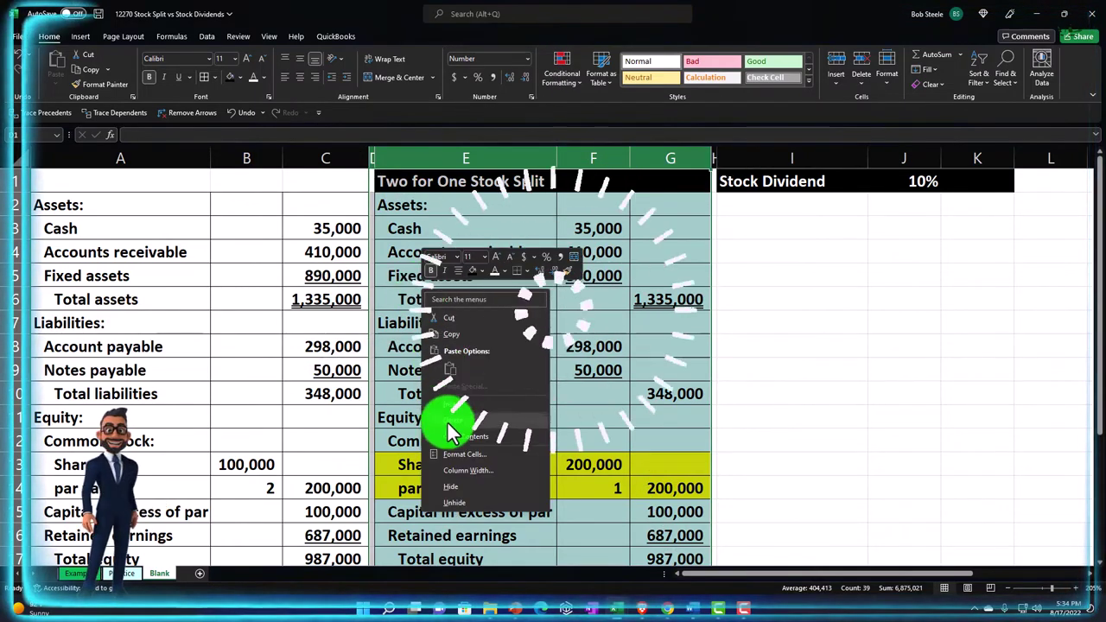
pyautogui.click(456, 488)
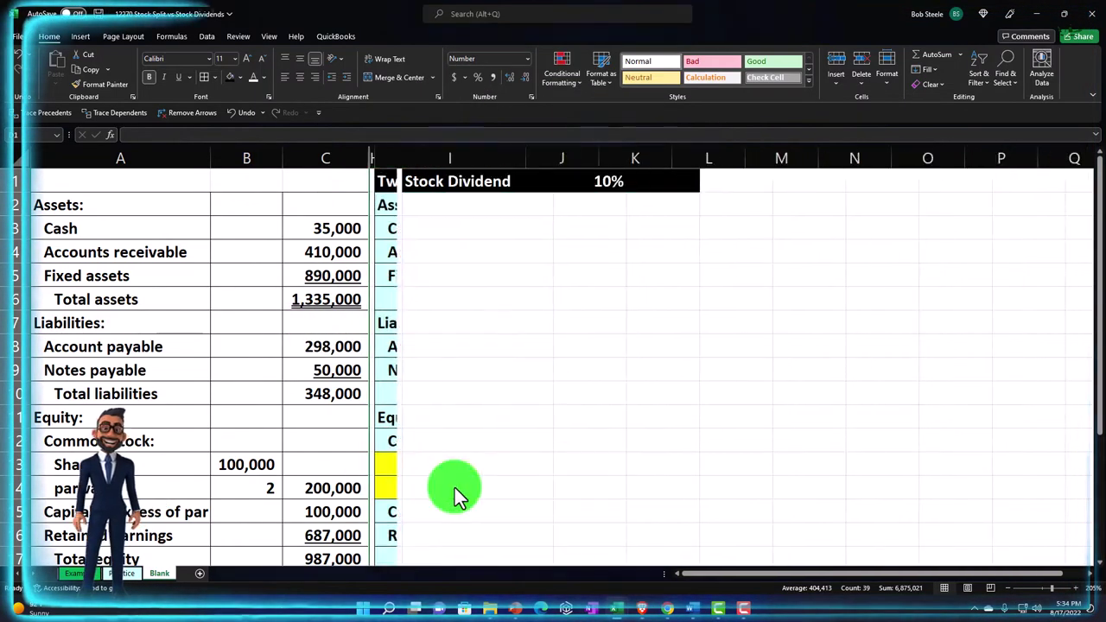
# Link I2 to the label in A2 with =A2 and fill the formula down to I18
pyautogui.click(400, 200)
pyautogui.write('=')
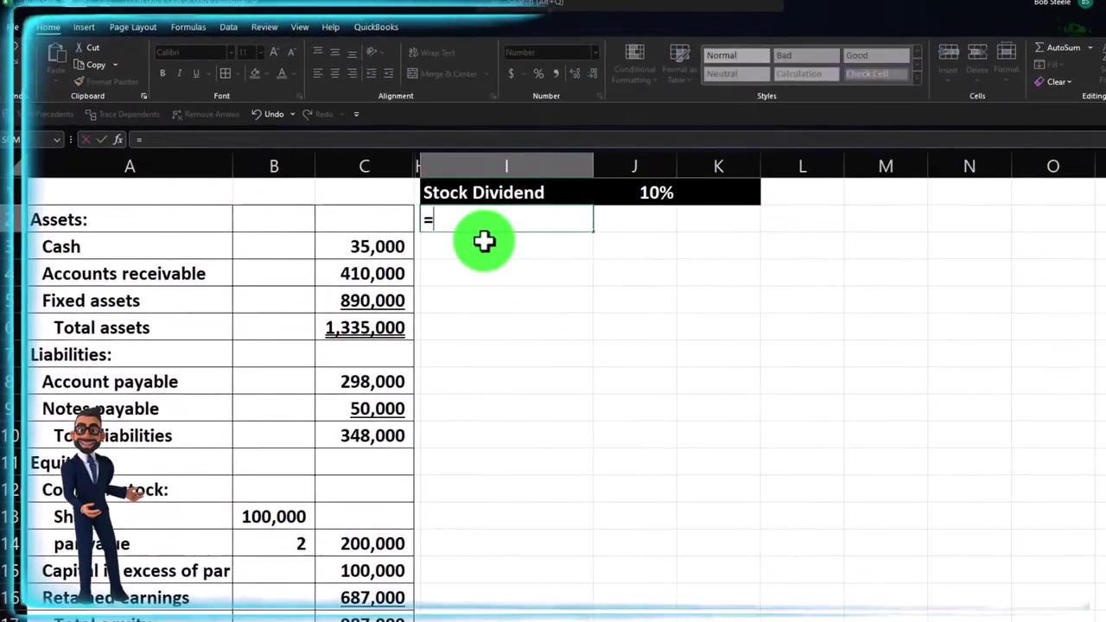
pyautogui.press('Left')
pyautogui.press('Return')
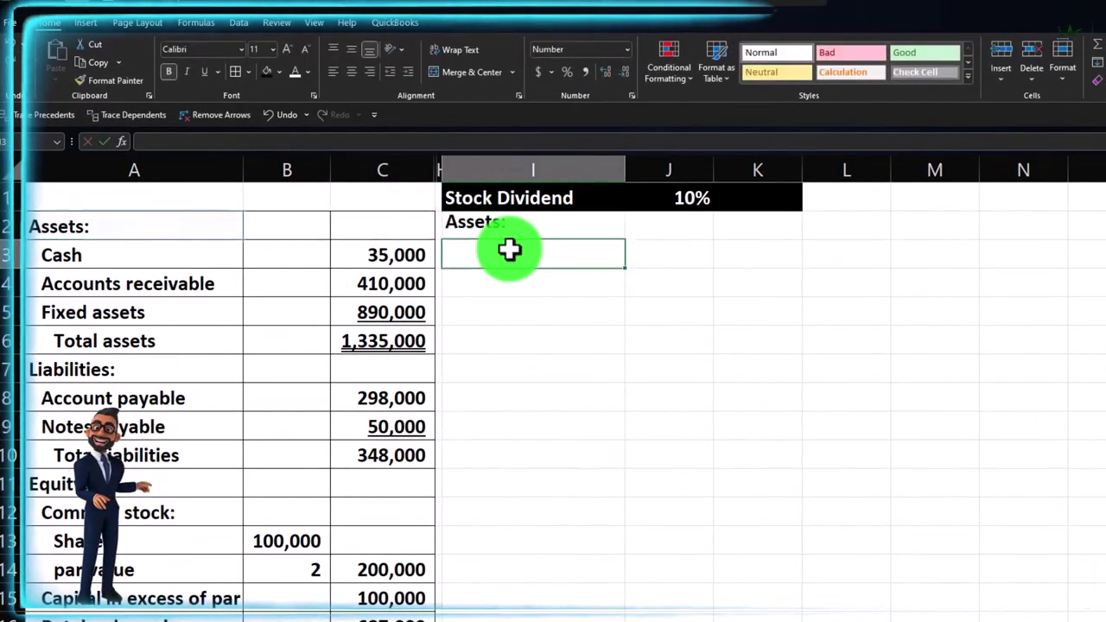
pyautogui.click(594, 227)
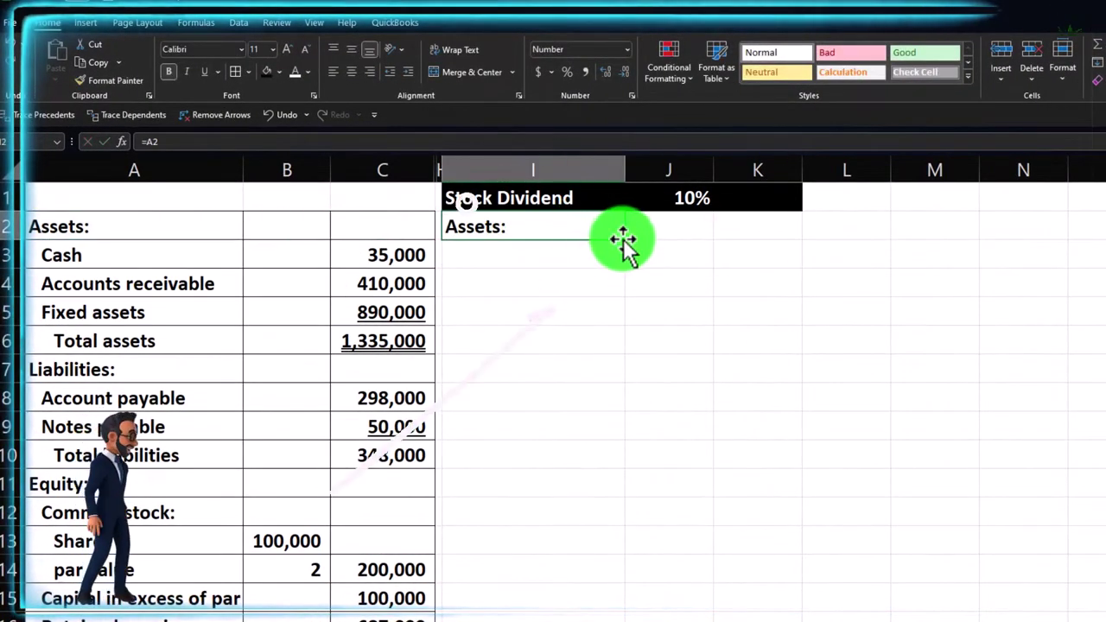
pyautogui.moveTo(625, 242); pyautogui.dragTo(582, 488)
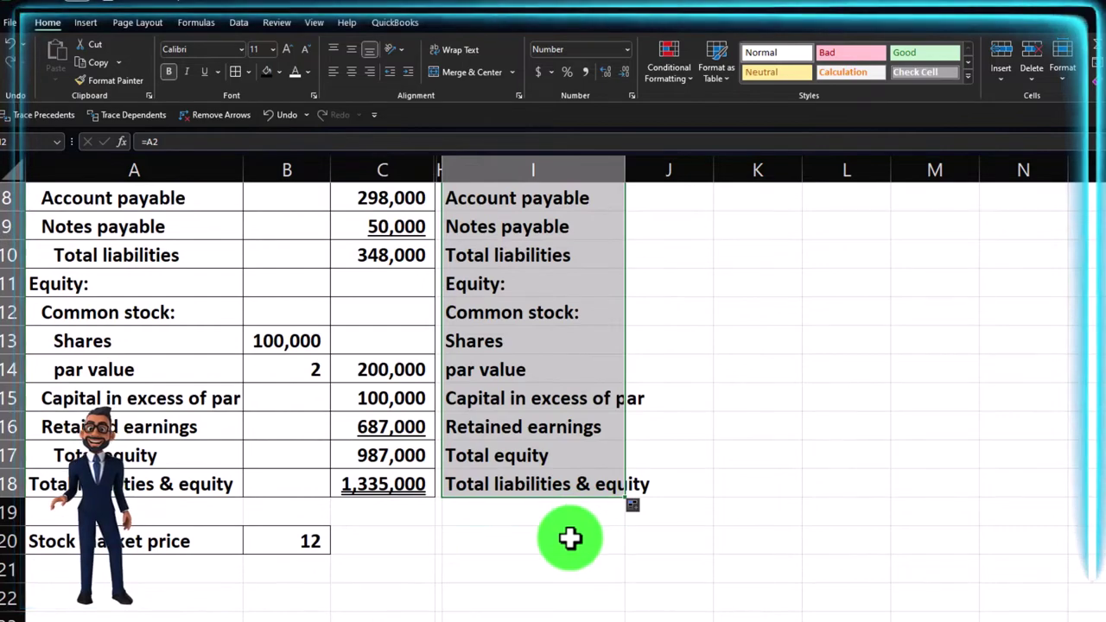
# Copy the label formatting of A2:A18 to I2:I18 with Format Painter and widen column I slightly
pyautogui.scroll(3, 571, 531)
pyautogui.moveTo(94, 227); pyautogui.dragTo(113, 476)
pyautogui.scroll(3, 143, 488)
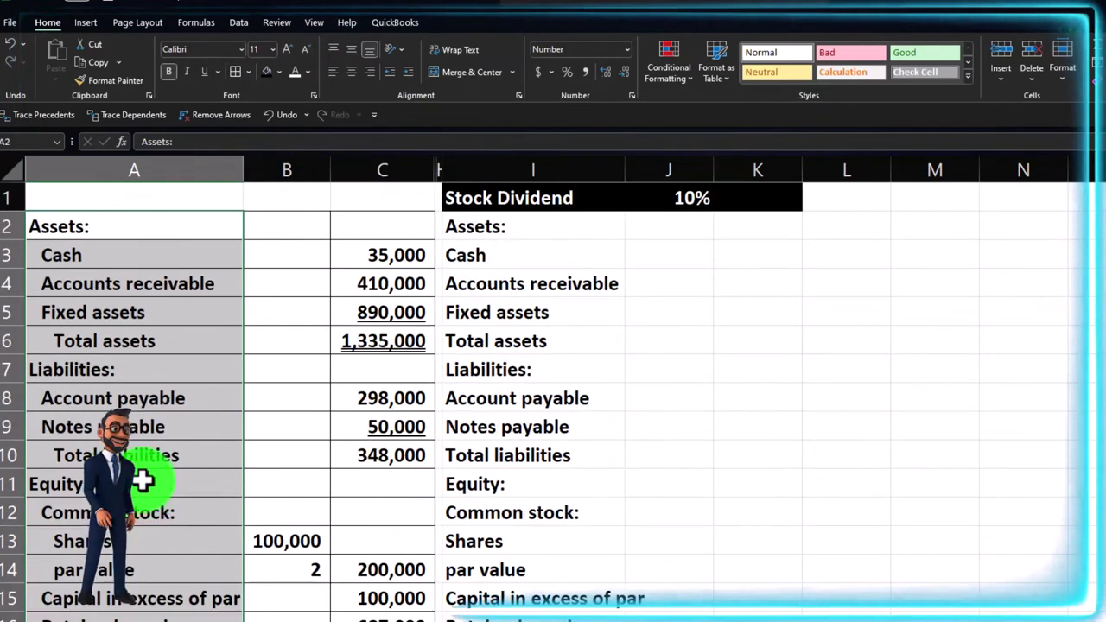
pyautogui.click(91, 76)
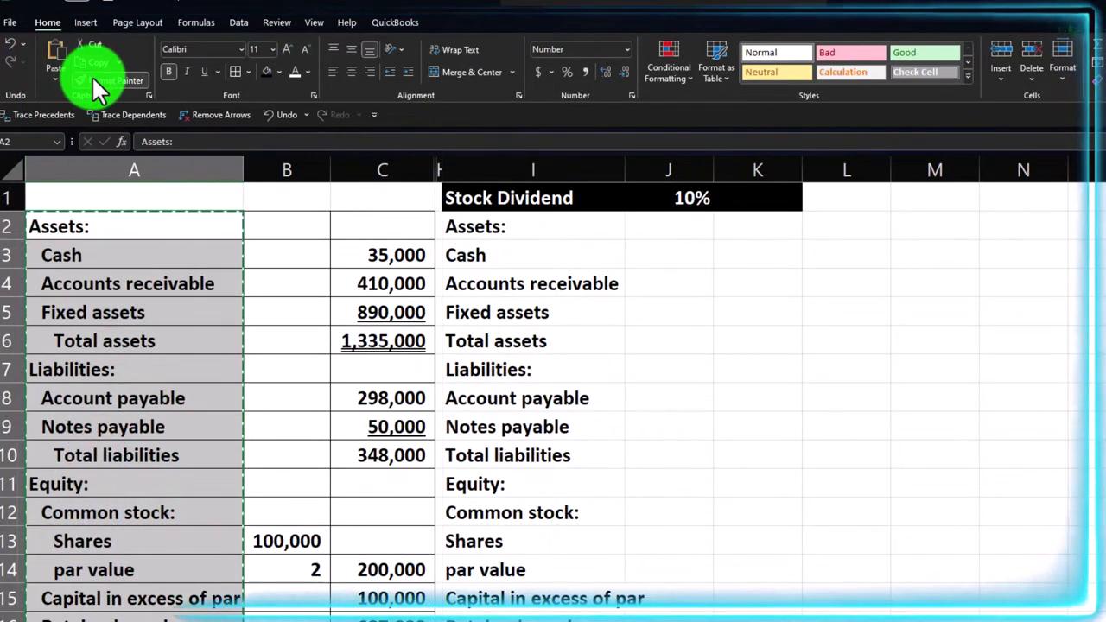
pyautogui.click(517, 227)
pyautogui.moveTo(625, 170); pyautogui.dragTo(650, 170)
# Link the asset amounts in J3:J5 to C3:C5, starting with =C3, and underline the fixed assets value in J5
pyautogui.click(687, 258)
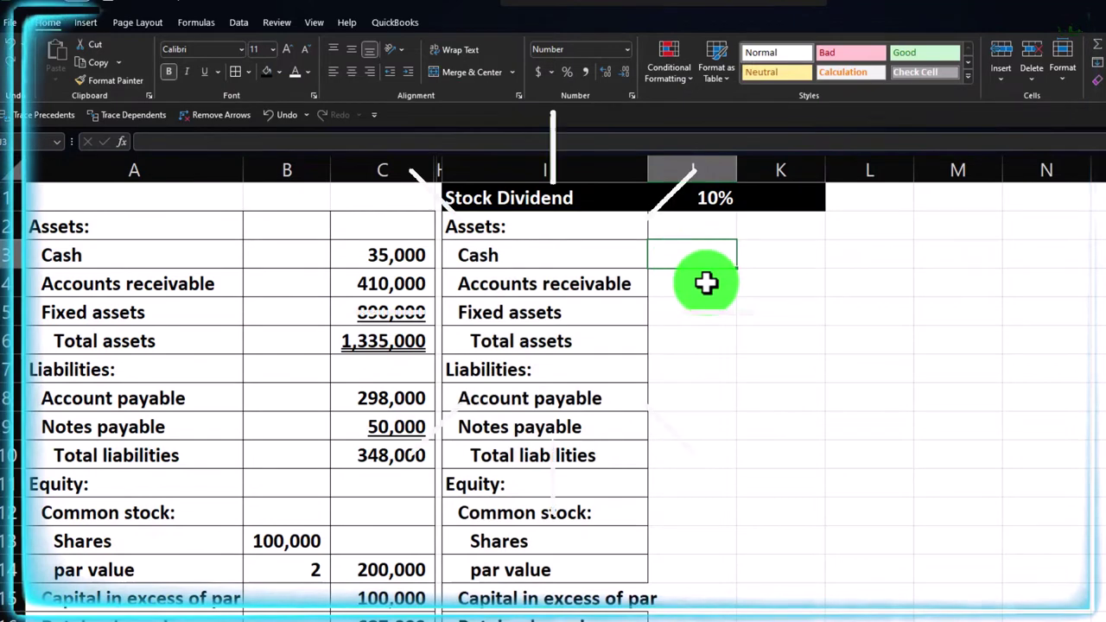
pyautogui.write('=')
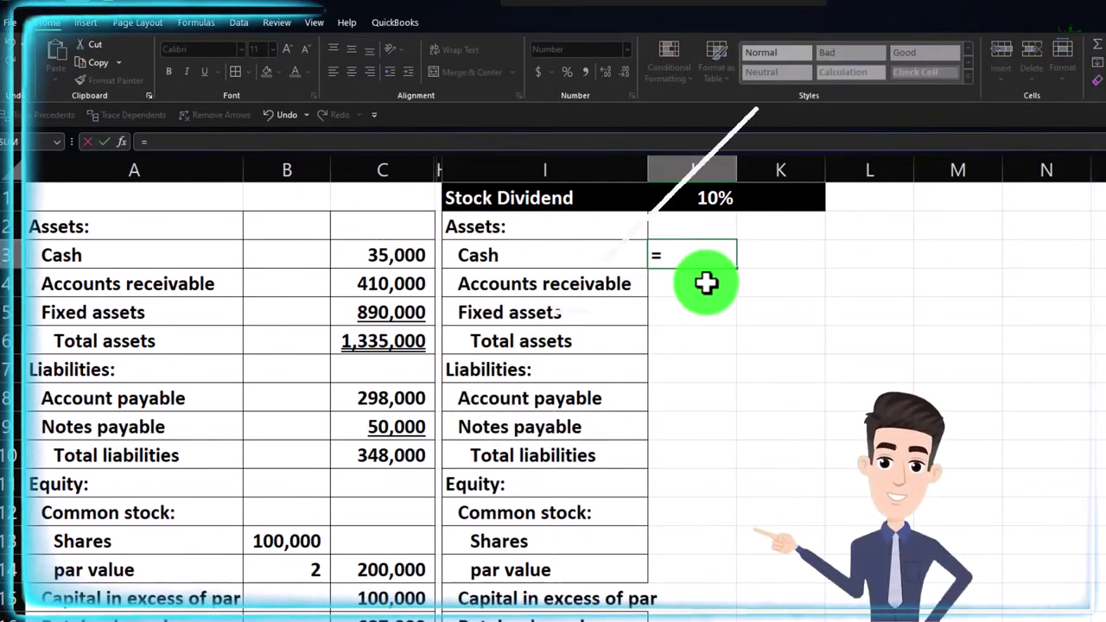
pyautogui.press('Return')
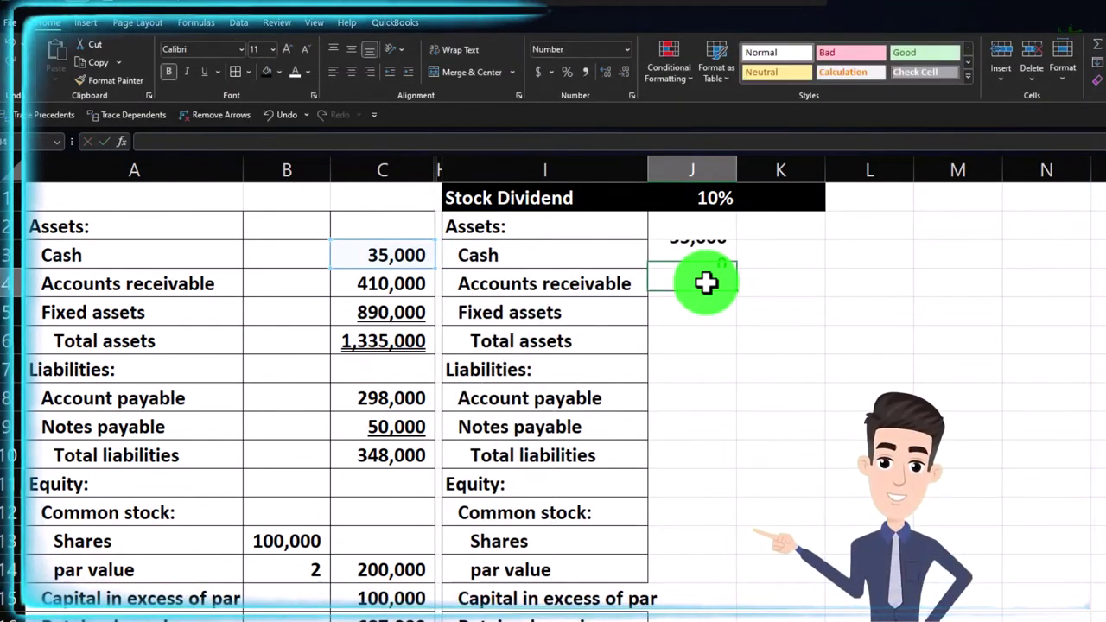
pyautogui.click(711, 255)
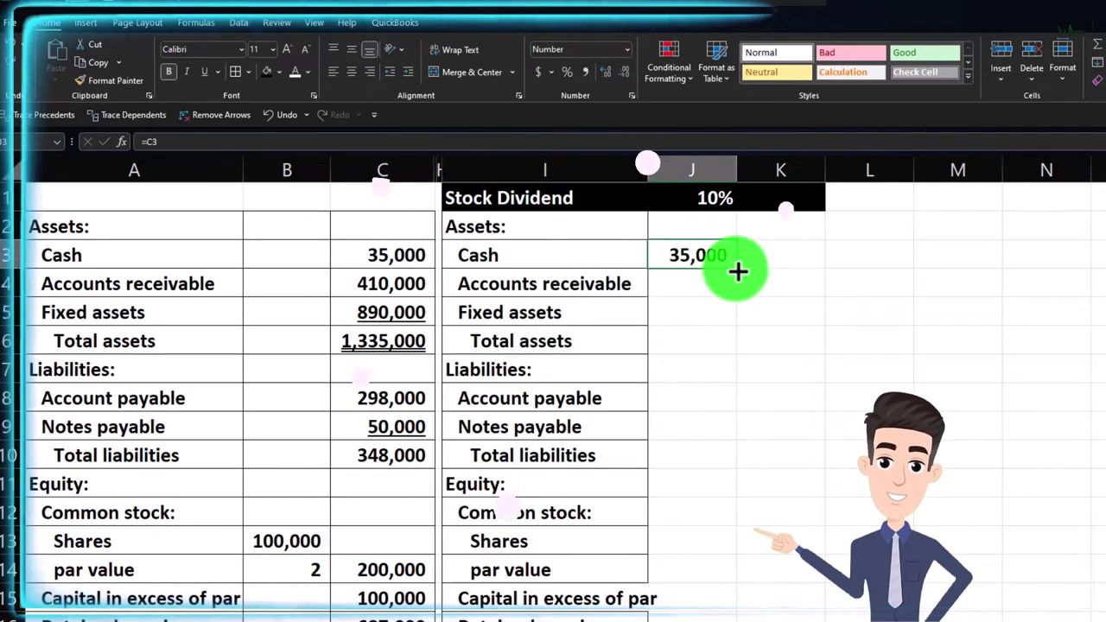
pyautogui.moveTo(738, 271); pyautogui.dragTo(714, 314)
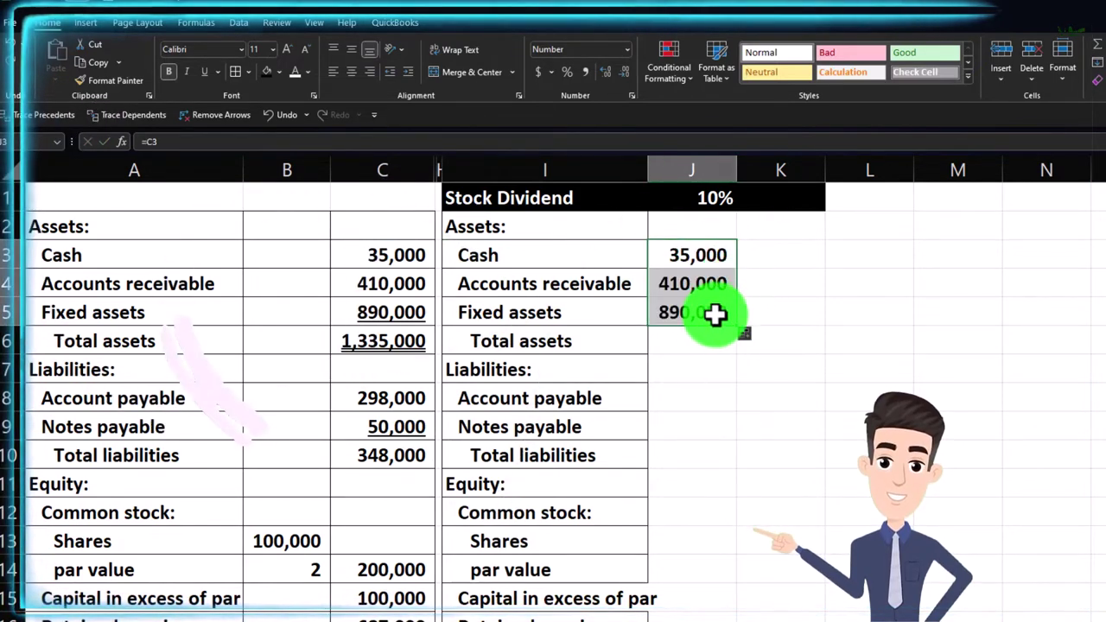
pyautogui.click(714, 314)
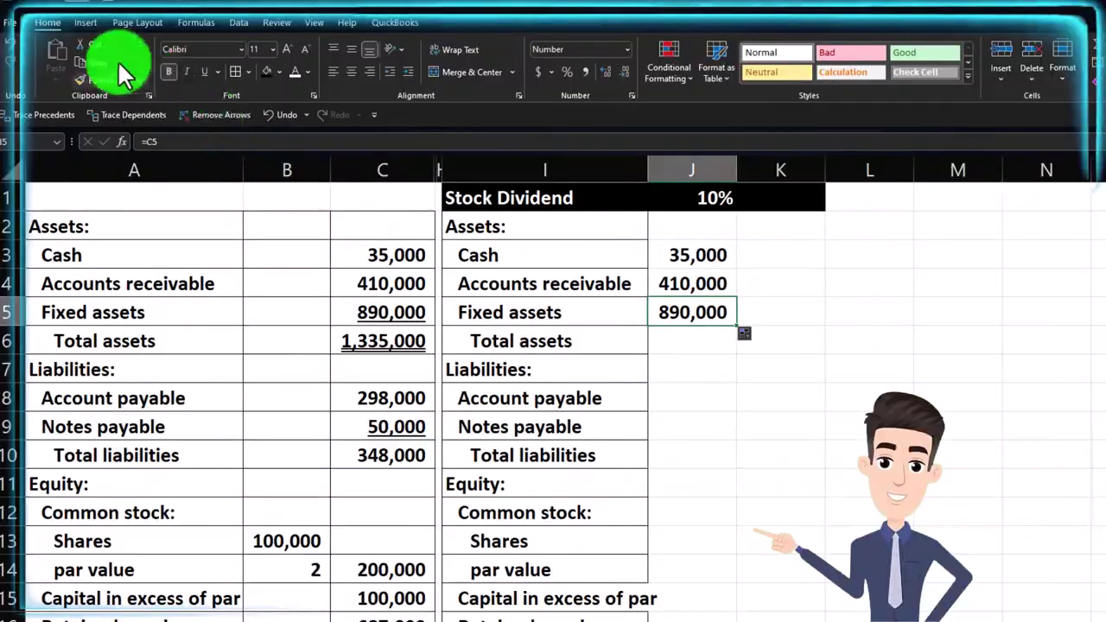
pyautogui.click(204, 72)
# Calculate total assets in K6 with a SUM of J3:J5
pyautogui.press('Down')
pyautogui.press('Right')
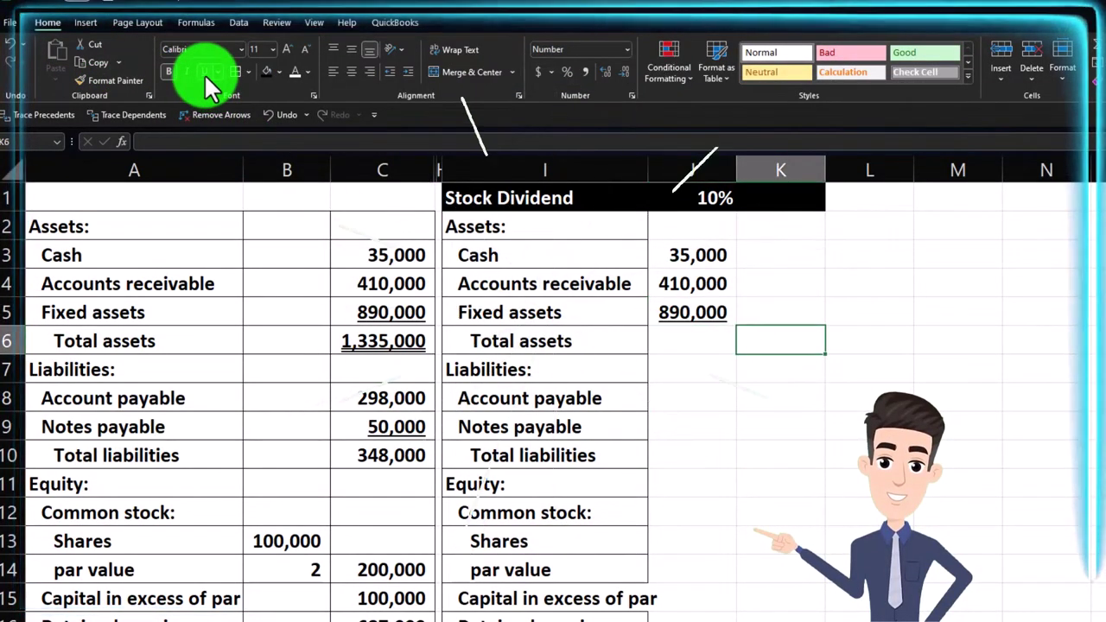
pyautogui.write('=sum(')
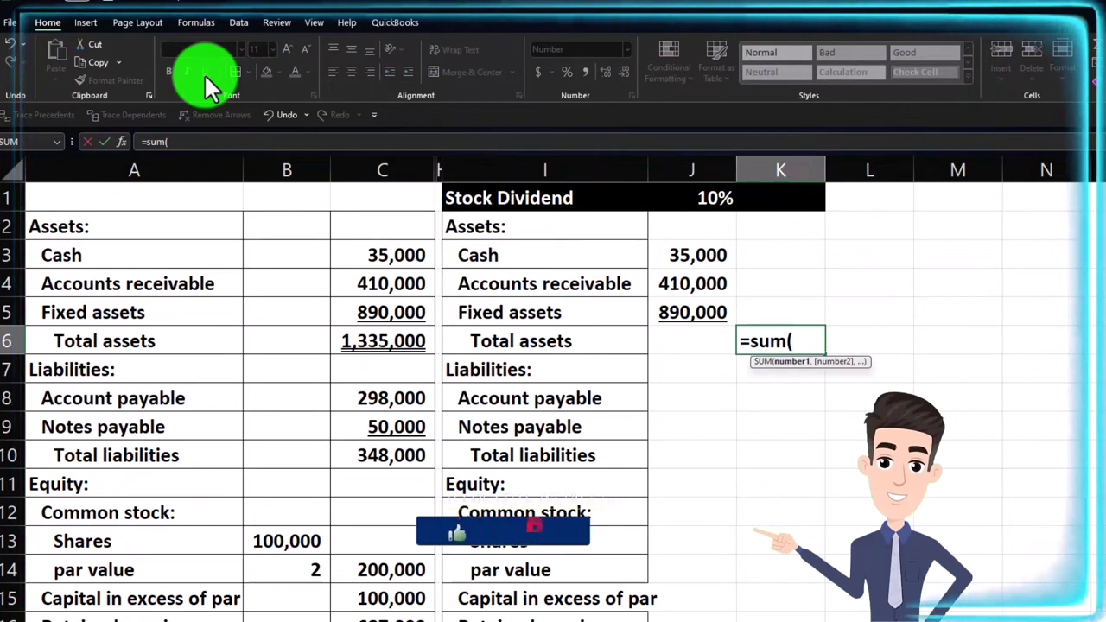
pyautogui.press('Left')
pyautogui.press('Up')
pyautogui.hotkey('shift', 'Up')
pyautogui.hotkey('shift', 'Up')
pyautogui.press('Return')
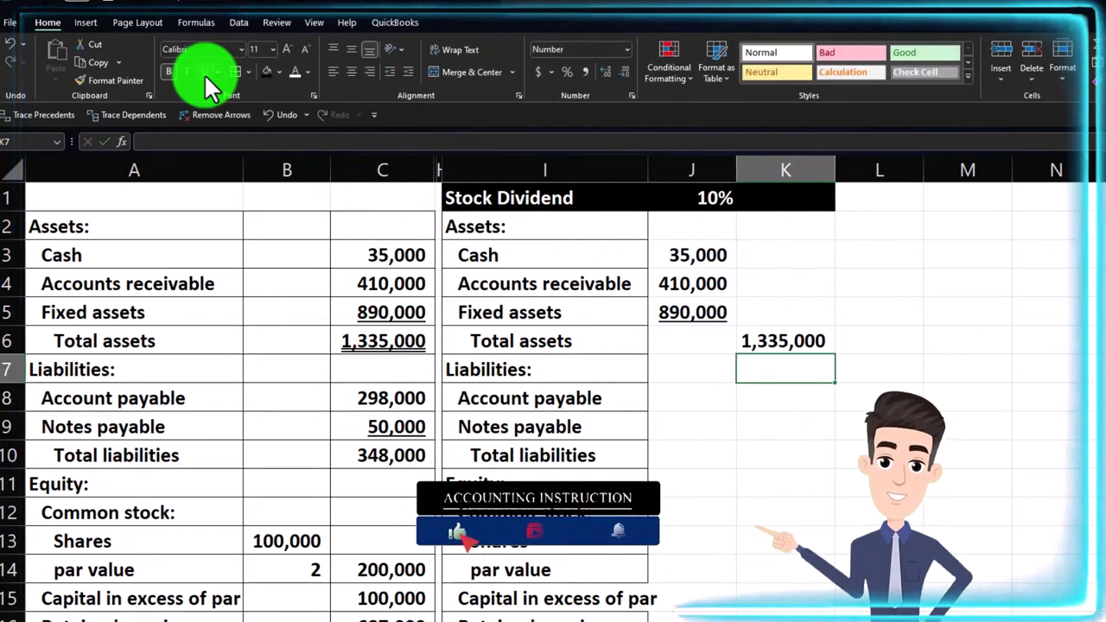
# Link the liability amounts in J8:J9 to C8:C9, starting with =C8, and underline the notes payable value in J9
pyautogui.press('Down')
pyautogui.press('Left')
pyautogui.write('=')
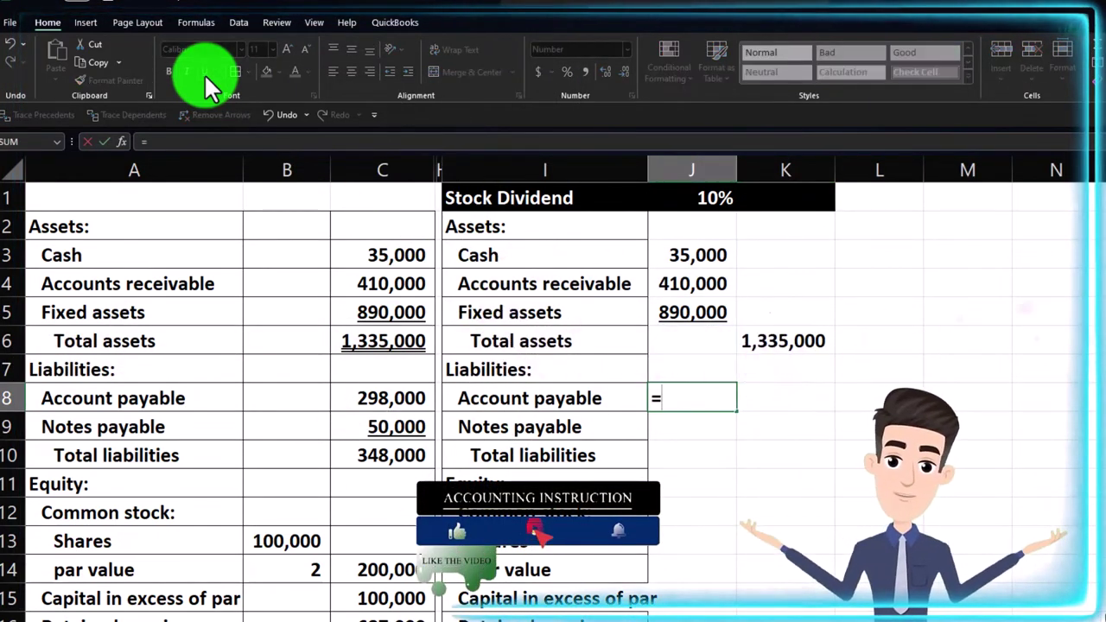
pyautogui.press('Left')
pyautogui.press('Left')
pyautogui.press('Left')
pyautogui.press('Return')
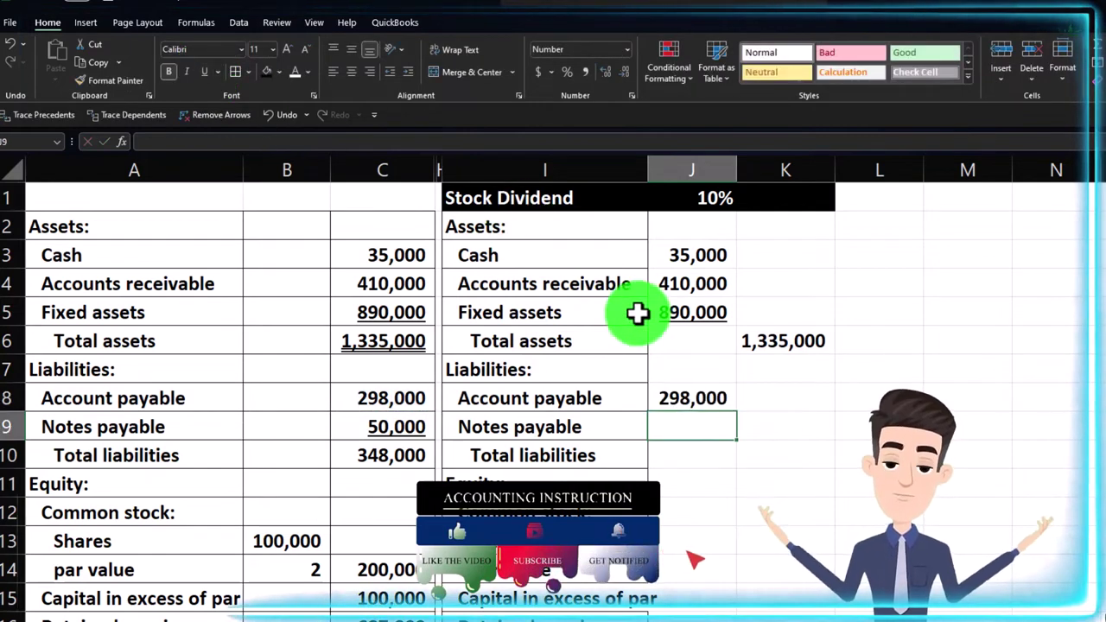
pyautogui.click(689, 389)
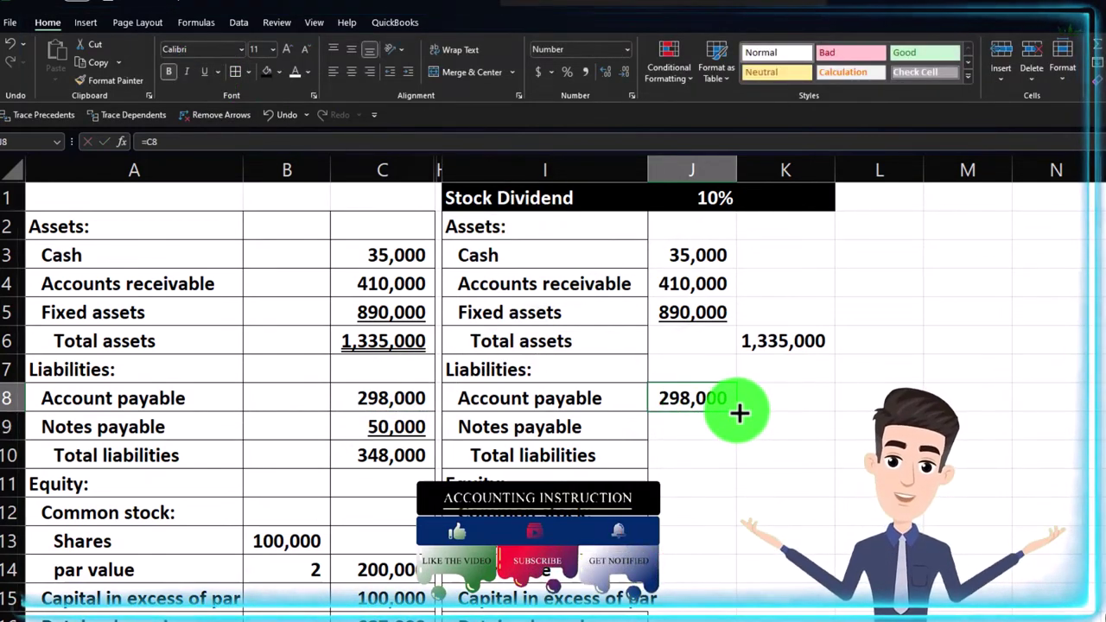
pyautogui.moveTo(739, 413); pyautogui.dragTo(730, 426)
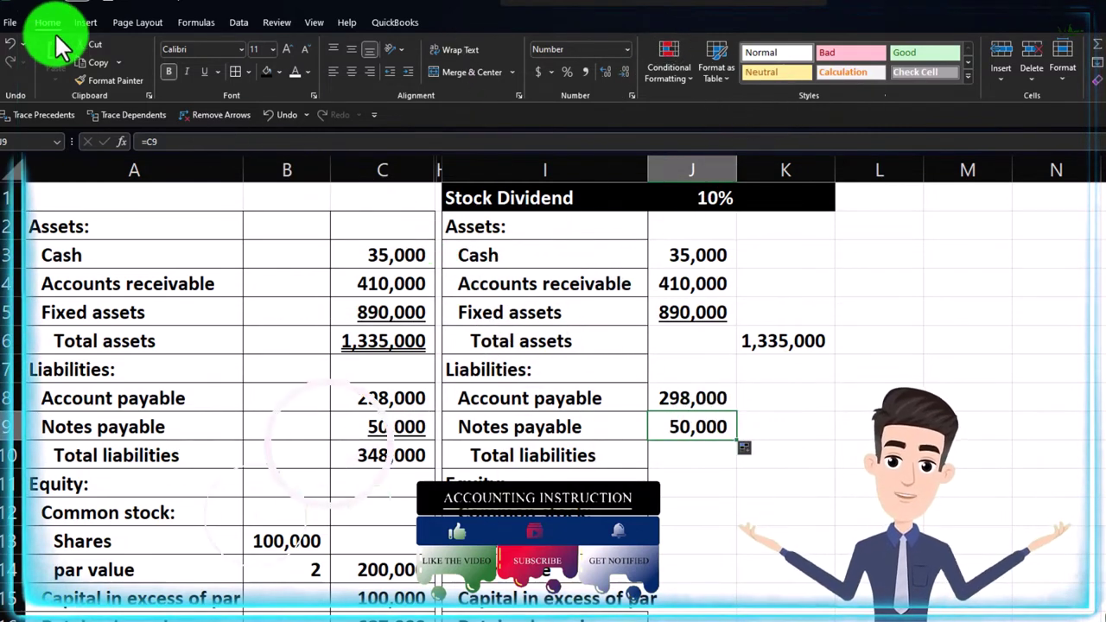
pyautogui.click(206, 76)
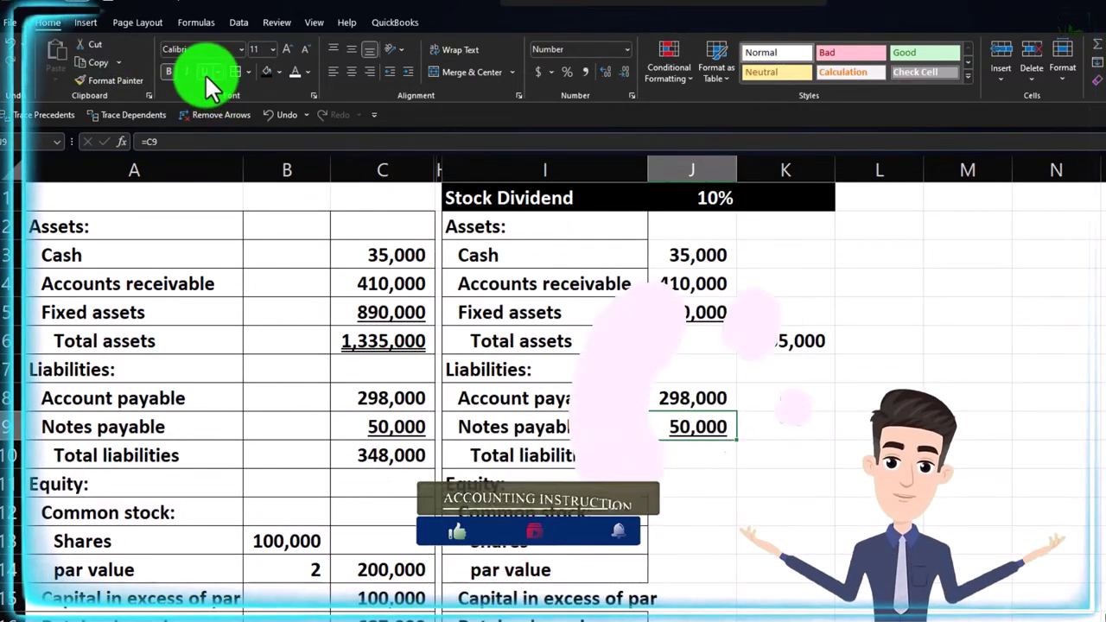
# Calculate total liabilities in K10 with a SUM of J8:J9
pyautogui.press('Return')
pyautogui.press('Right')
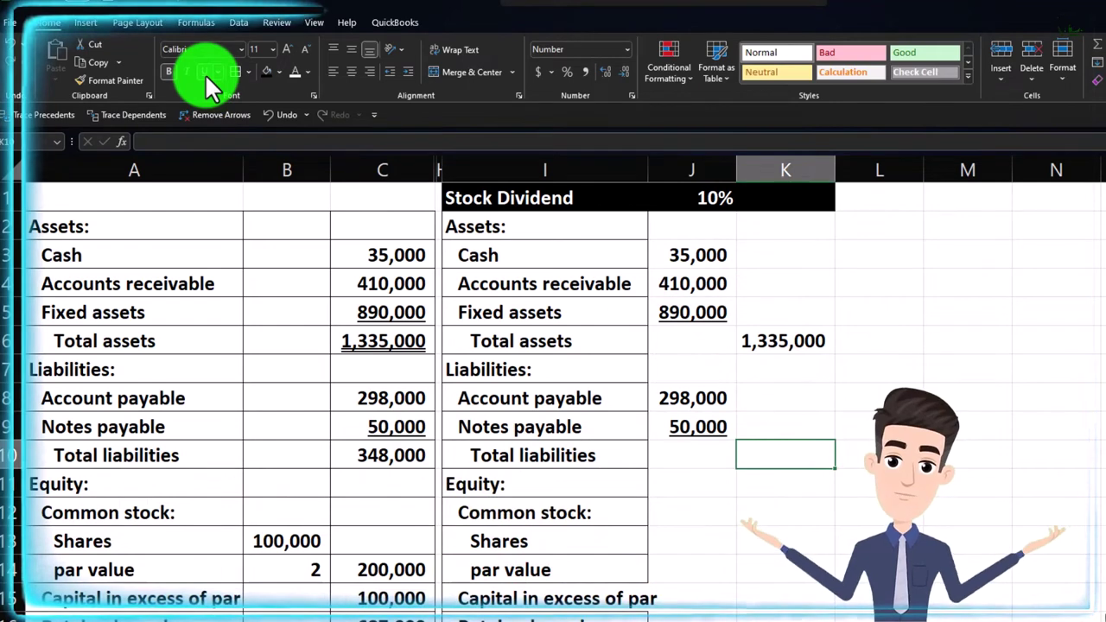
pyautogui.write('=sum(')
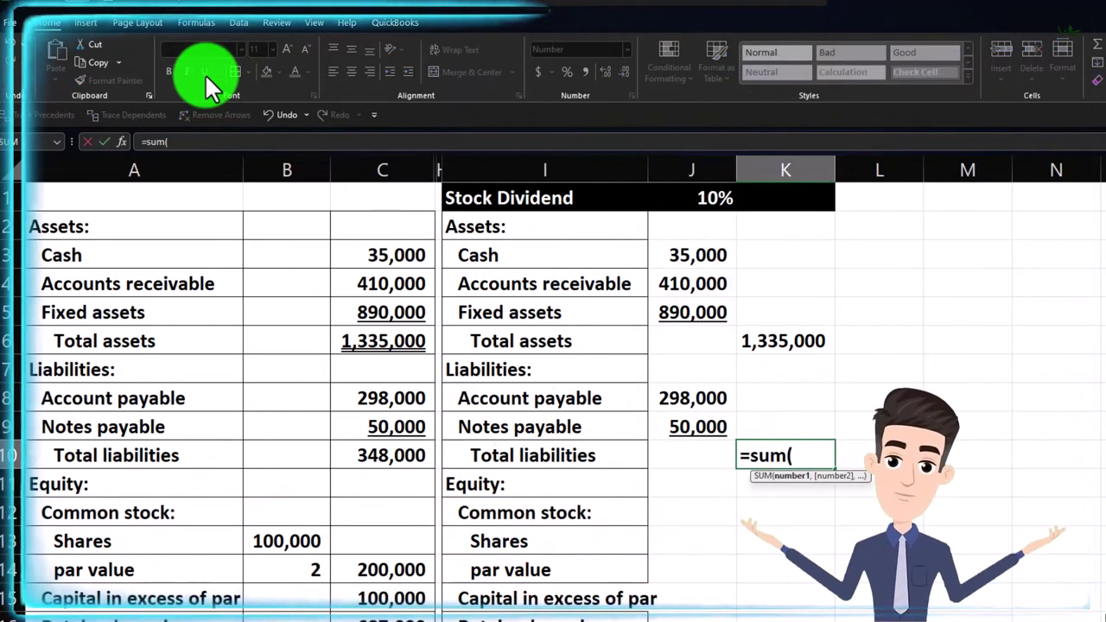
pyautogui.press('Left')
pyautogui.press('Up')
pyautogui.hotkey('shift', 'Up')
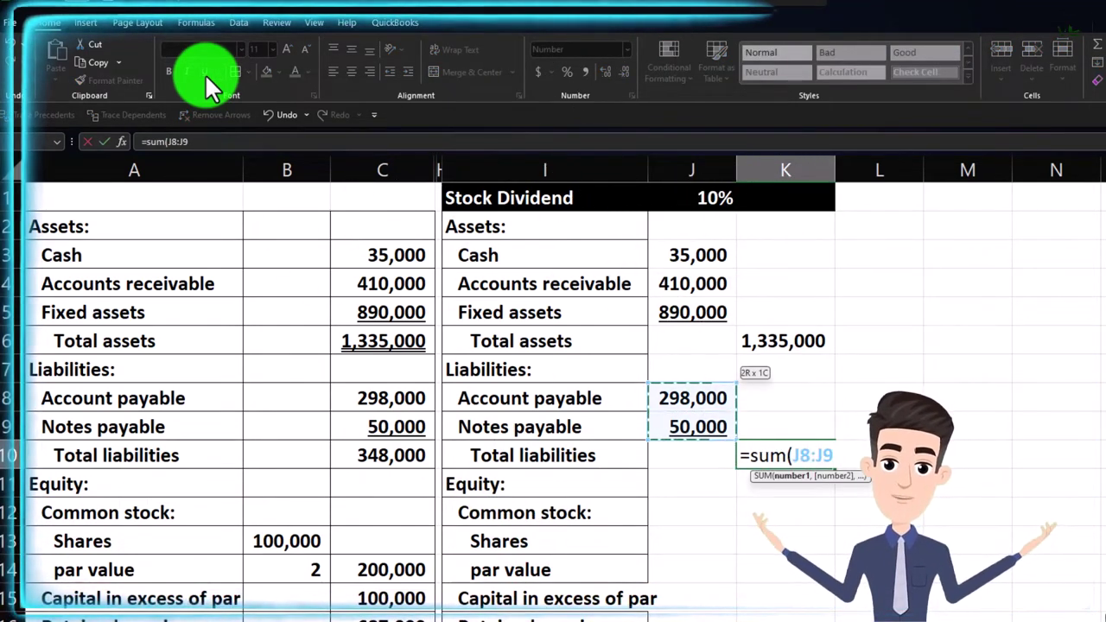
pyautogui.press('Return')
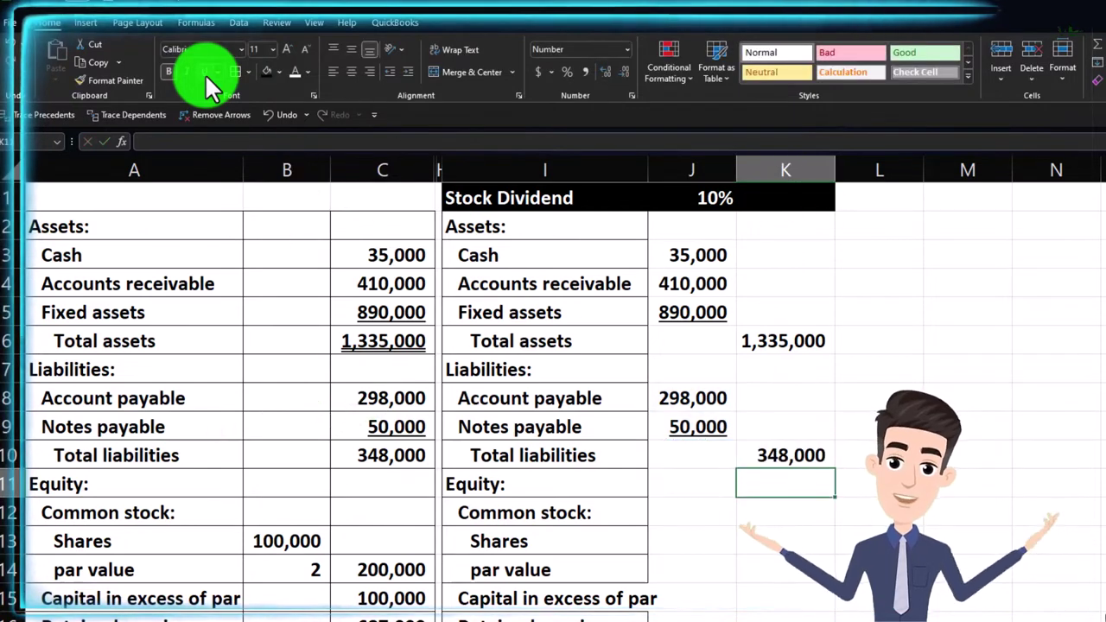
# Link the common stock shares in J13 to B13 and the par value in J14 to B14
pyautogui.press('Down')
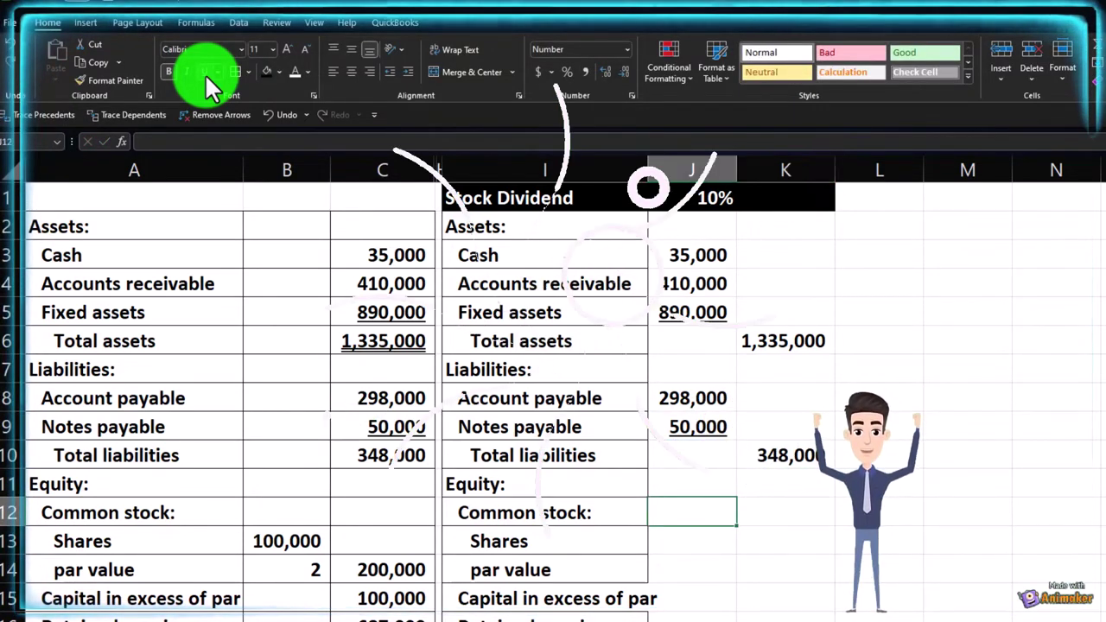
pyautogui.press('Left')
pyautogui.press('Down')
pyautogui.write('=B13')
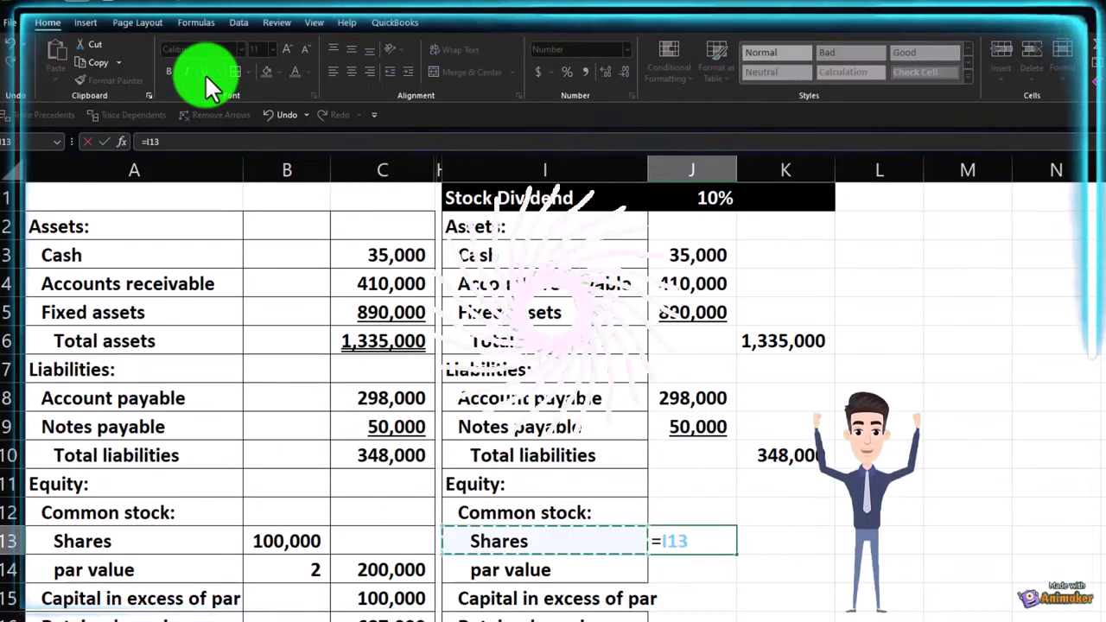
pyautogui.press('Return')
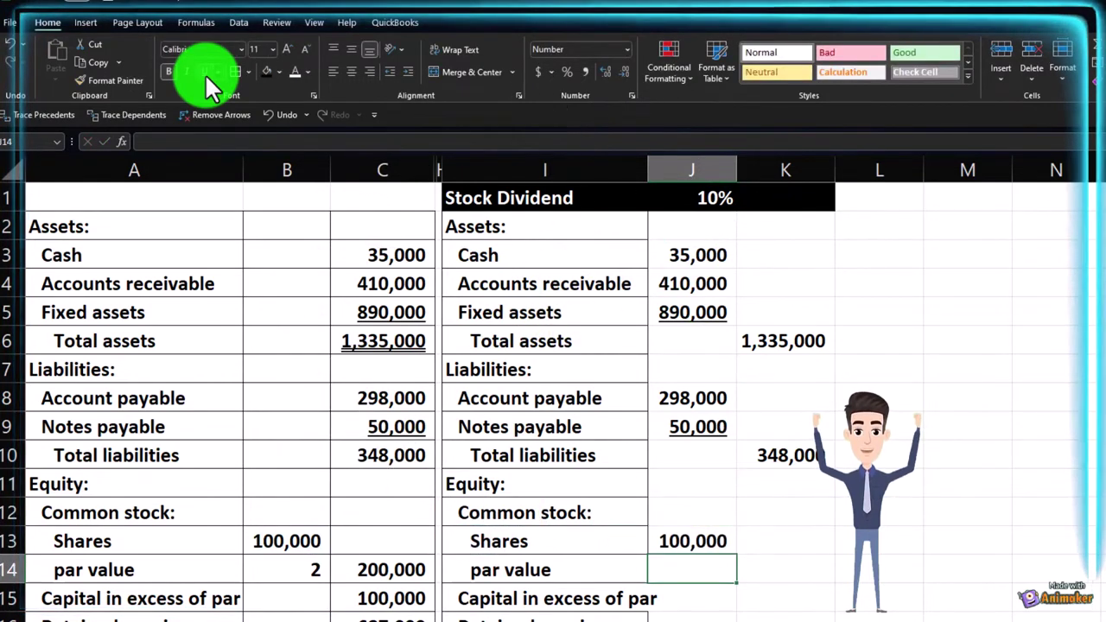
pyautogui.write('=')
pyautogui.press('Left')
pyautogui.press('Left')
pyautogui.press('Left')
pyautogui.press('Left')
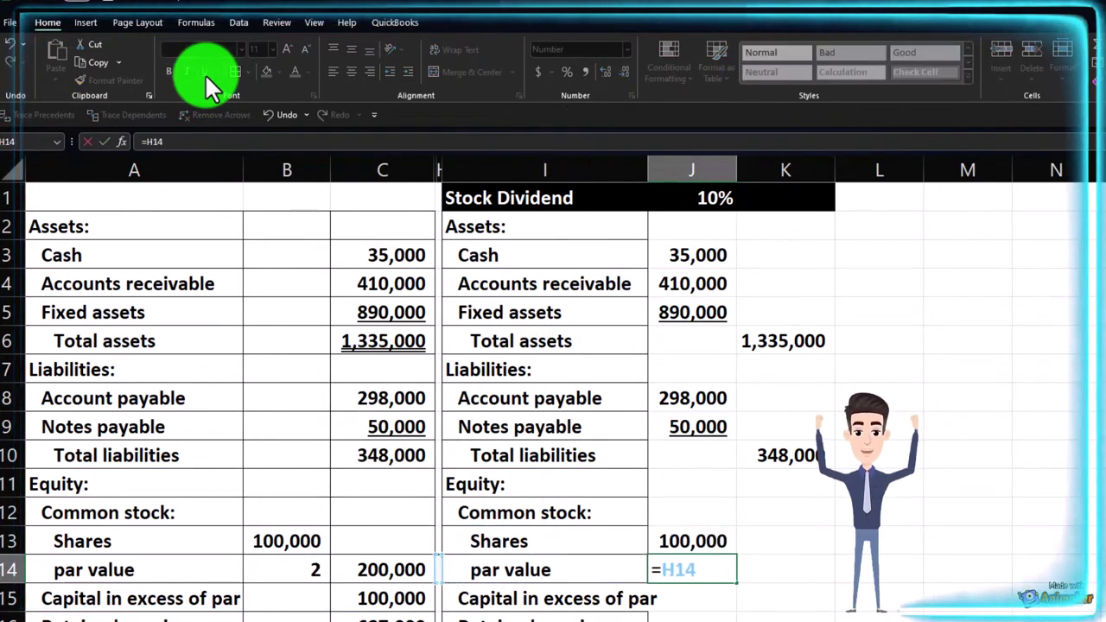
pyautogui.press('Tab')
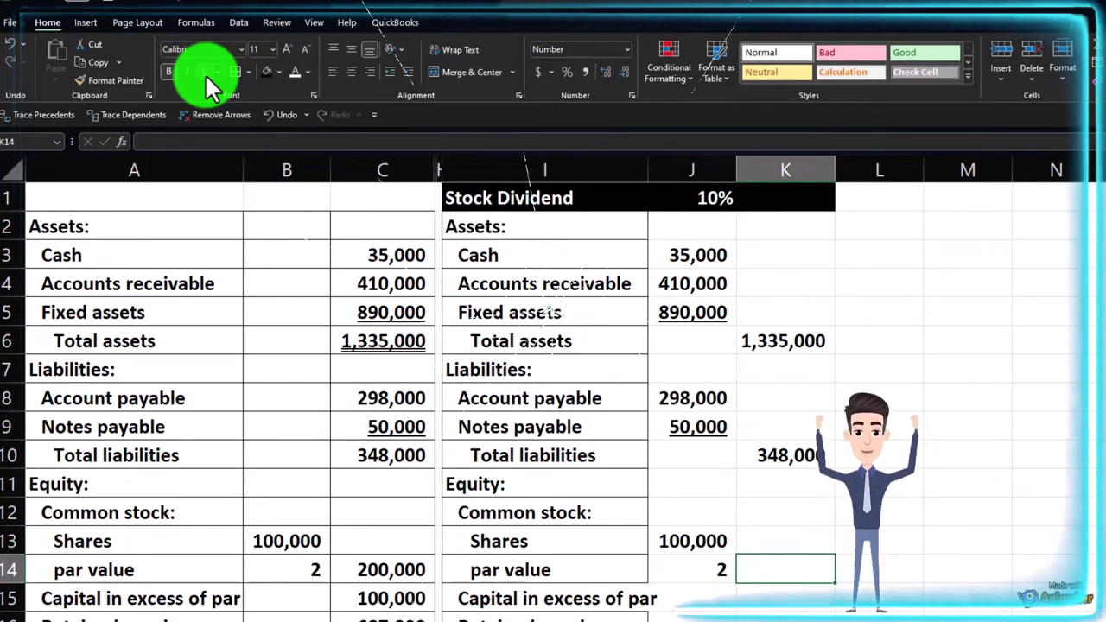
# Calculate the common stock amount in K14 by multiplying the shares in J13 by the par value in J14
pyautogui.write('=')
pyautogui.press('Left')
pyautogui.press('Up')
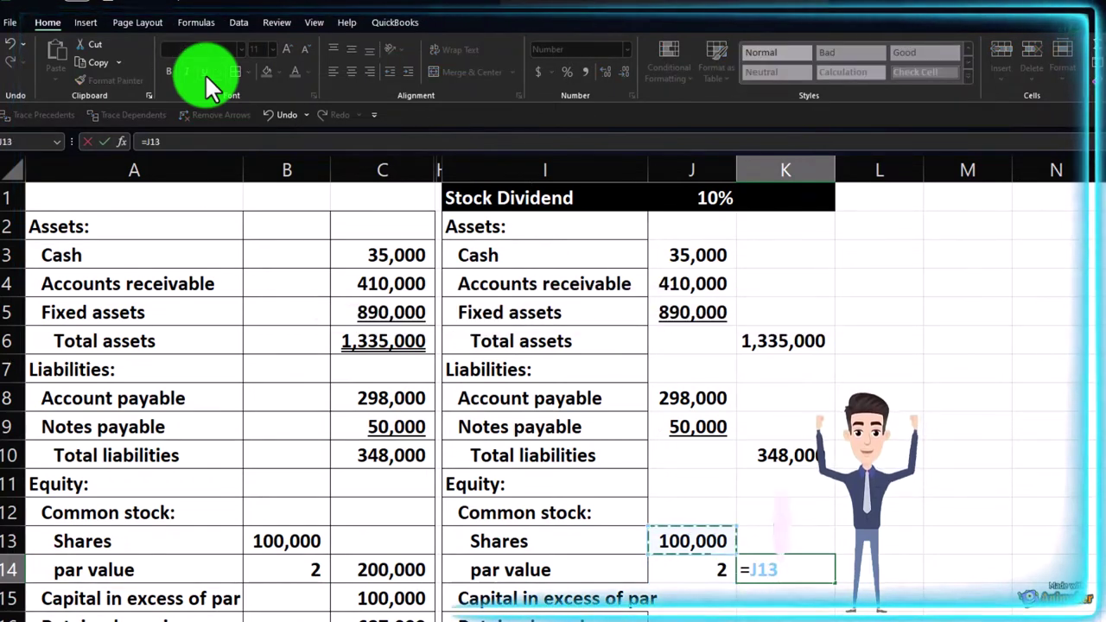
pyautogui.write('*')
pyautogui.press('Left')
pyautogui.press('Return')
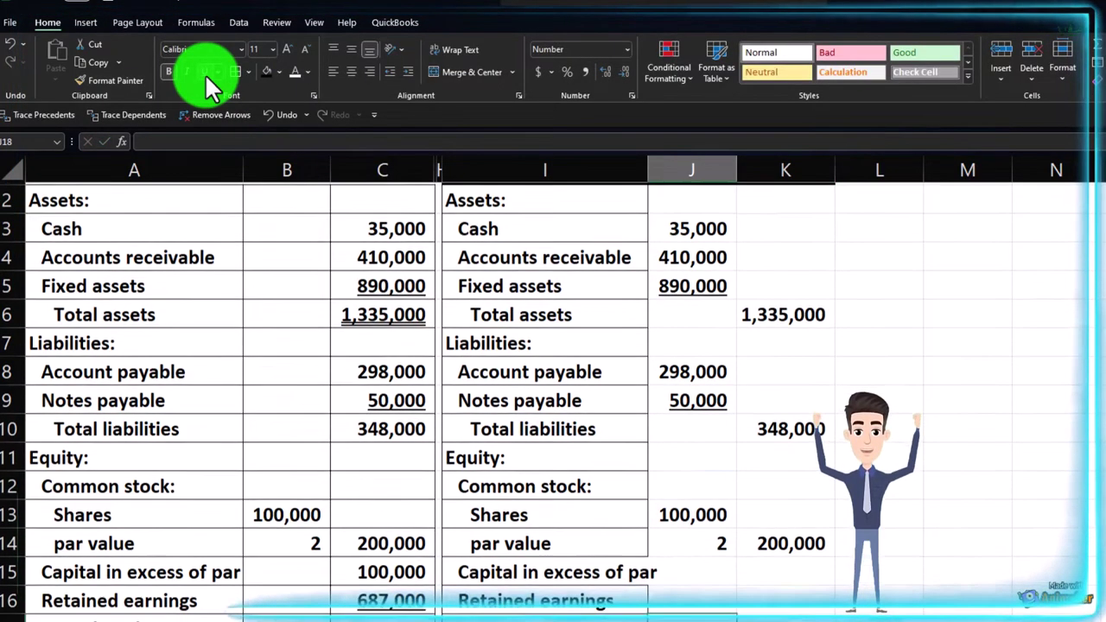
# Link capital in excess of par in K15 to C15 with =C15
pyautogui.press('Right')
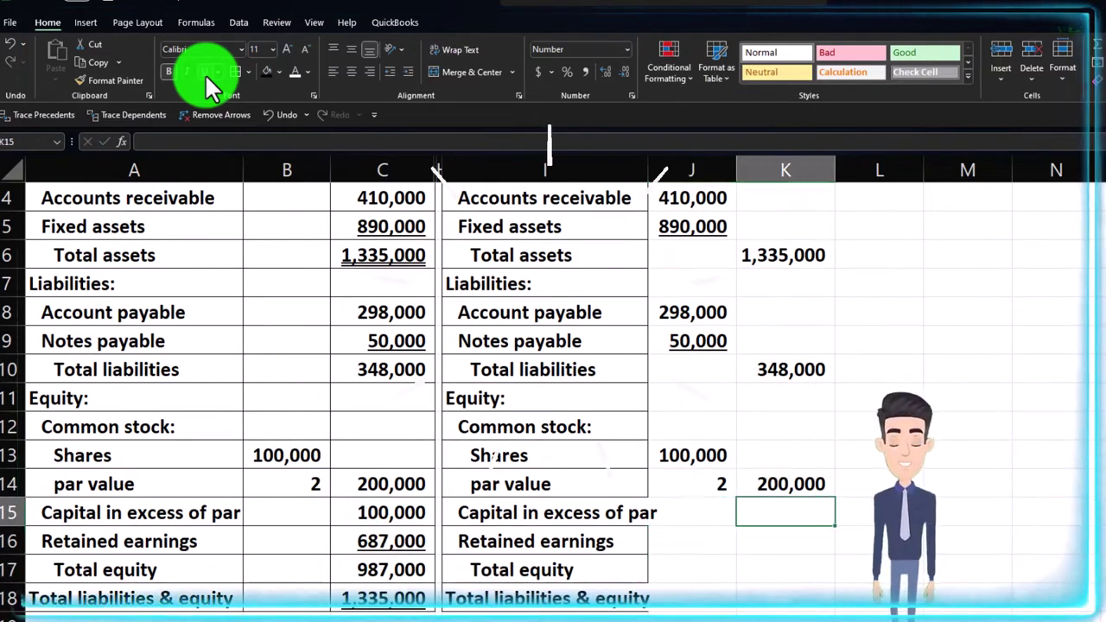
pyautogui.write('=')
pyautogui.press('Left')
pyautogui.press('Left')
pyautogui.press('Left')
pyautogui.press('Left')
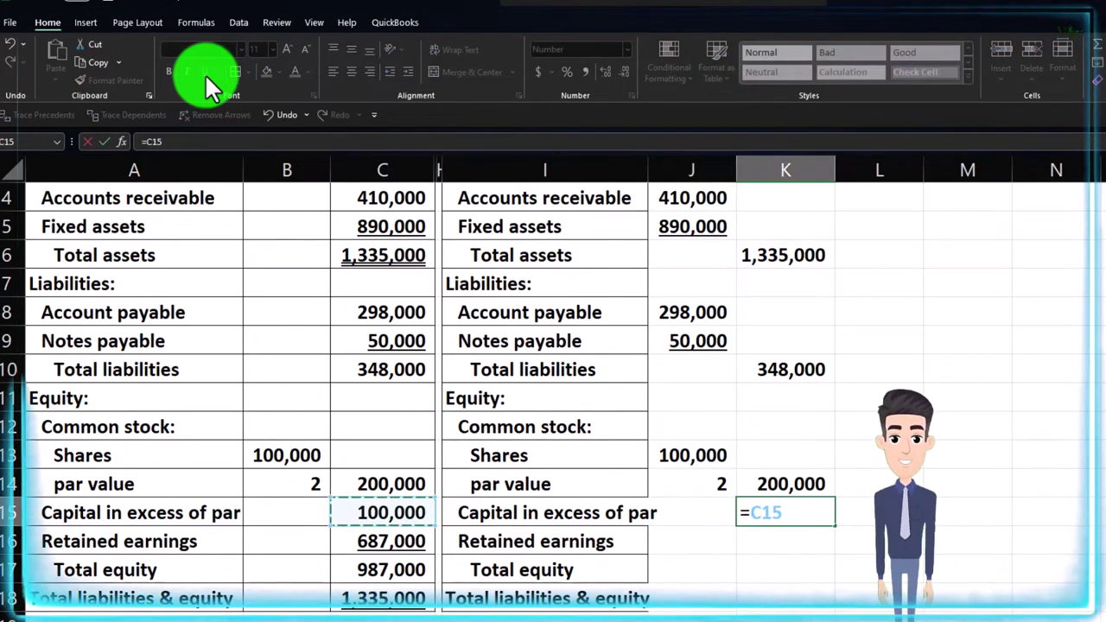
pyautogui.press('Return')
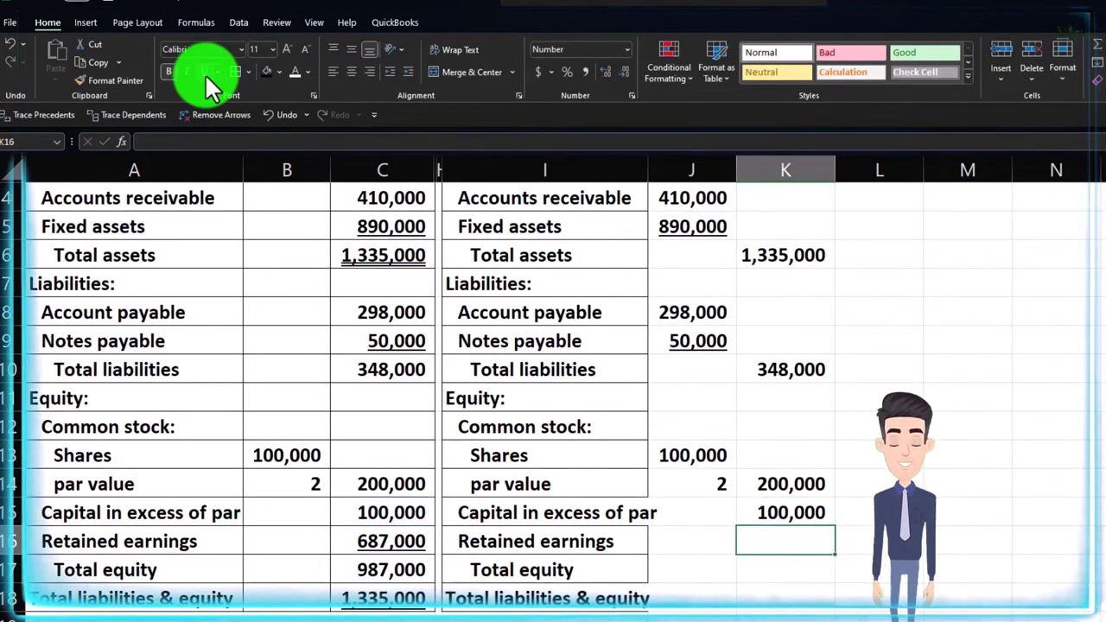
# Link retained earnings in K16 to C16 and underline the value
pyautogui.write('=')
pyautogui.press('Left')
pyautogui.press('Left')
pyautogui.press('Left')
pyautogui.press('Left')
pyautogui.press('Return')
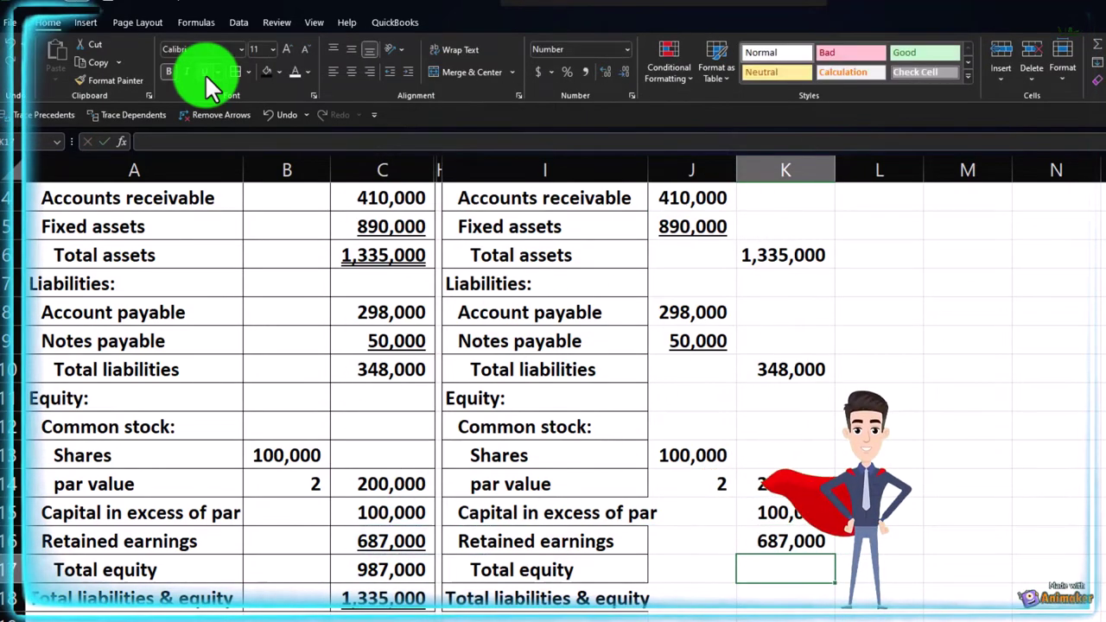
pyautogui.click(793, 541)
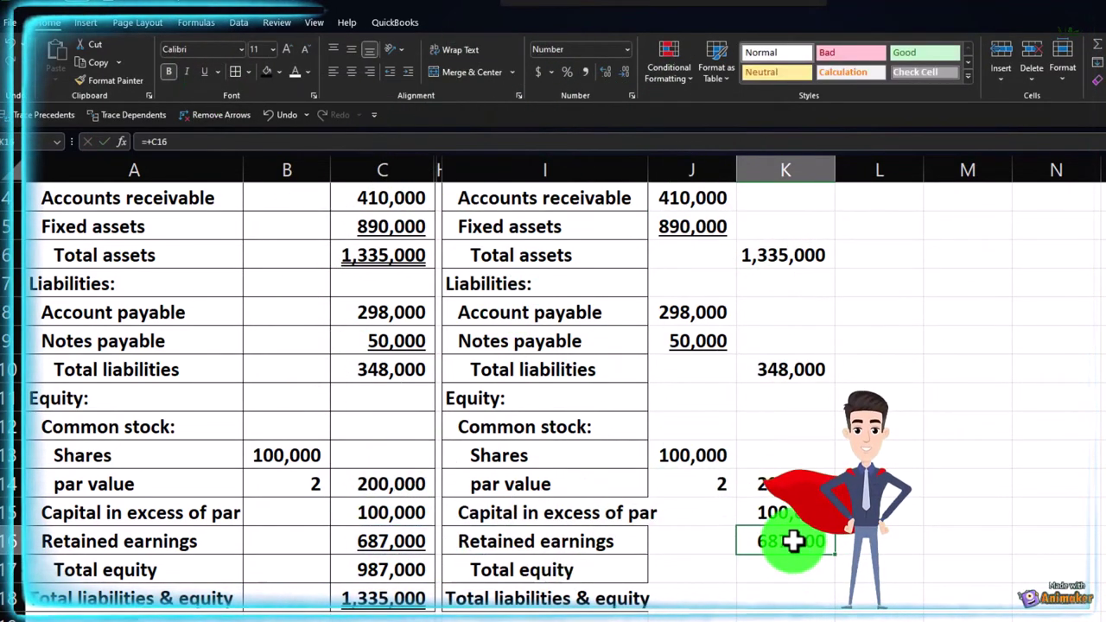
pyautogui.click(204, 71)
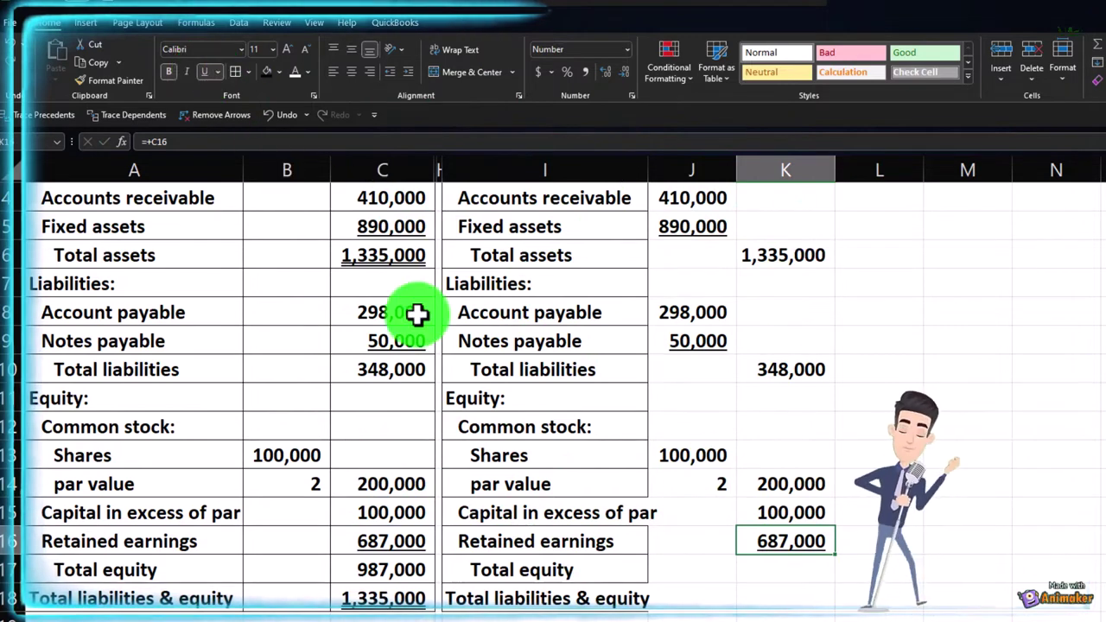
# Calculate total equity in K17 with a SUM of K14:K16
pyautogui.click(766, 574)
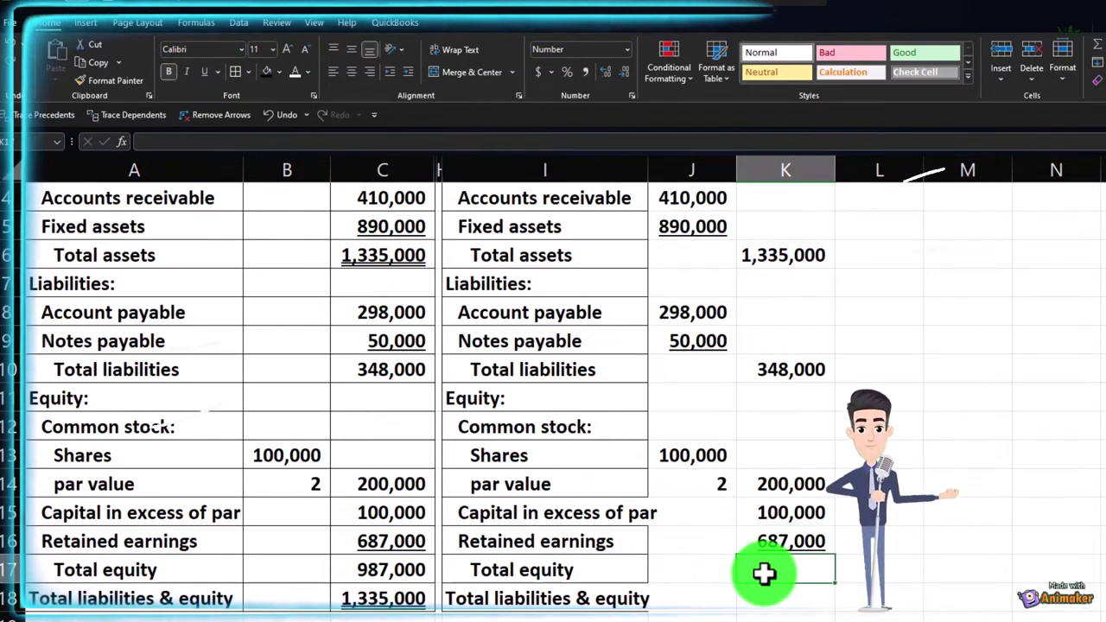
pyautogui.write('=sum')
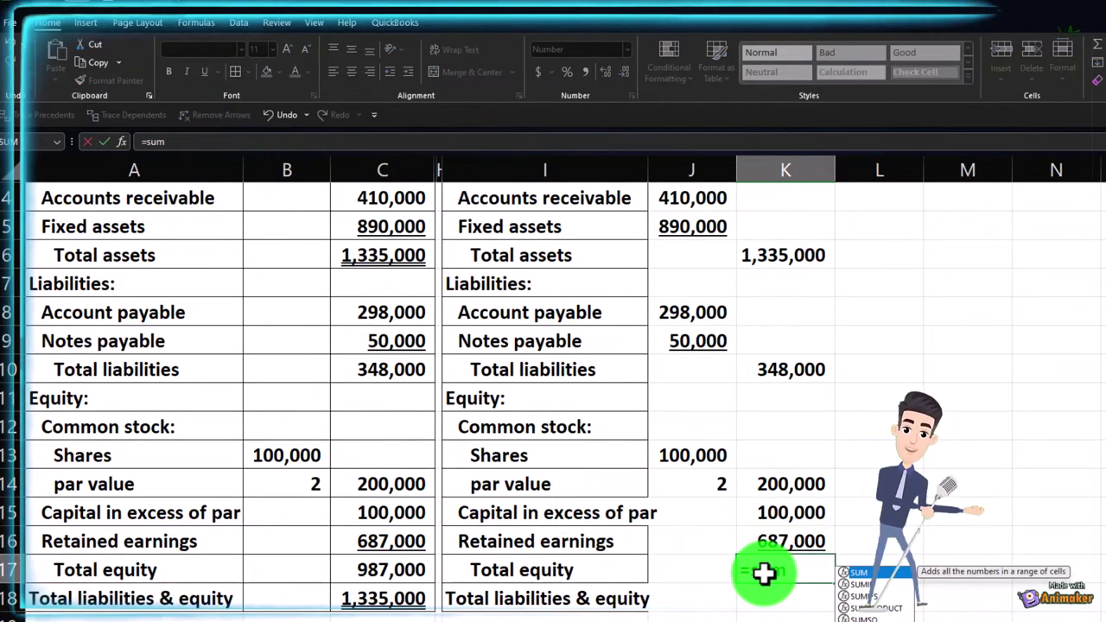
pyautogui.write('(K14:K16')
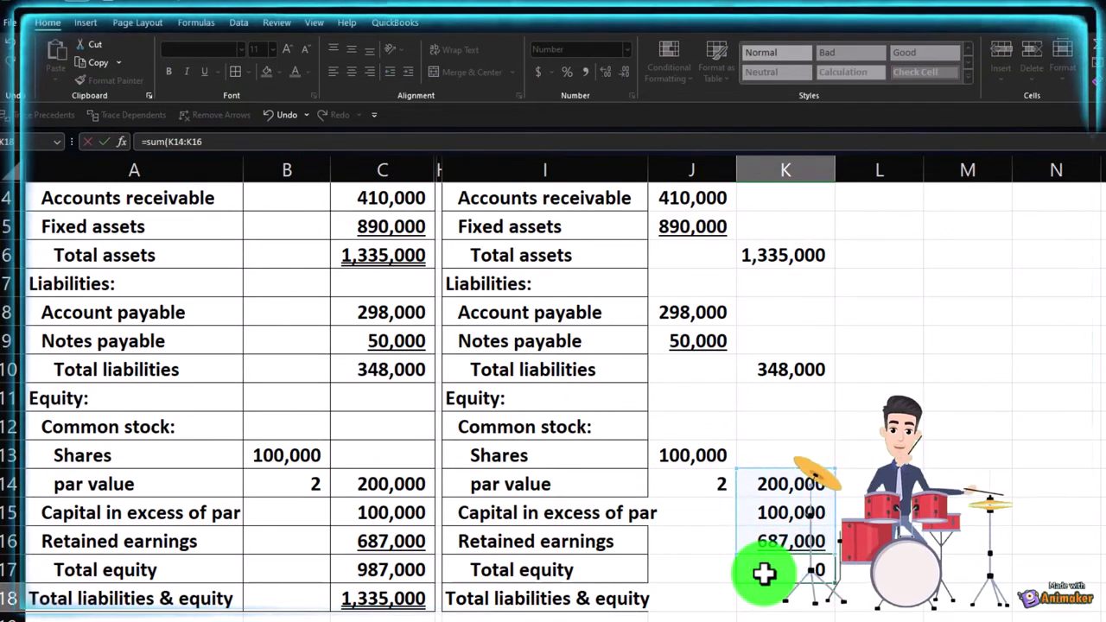
pyautogui.press('Return')
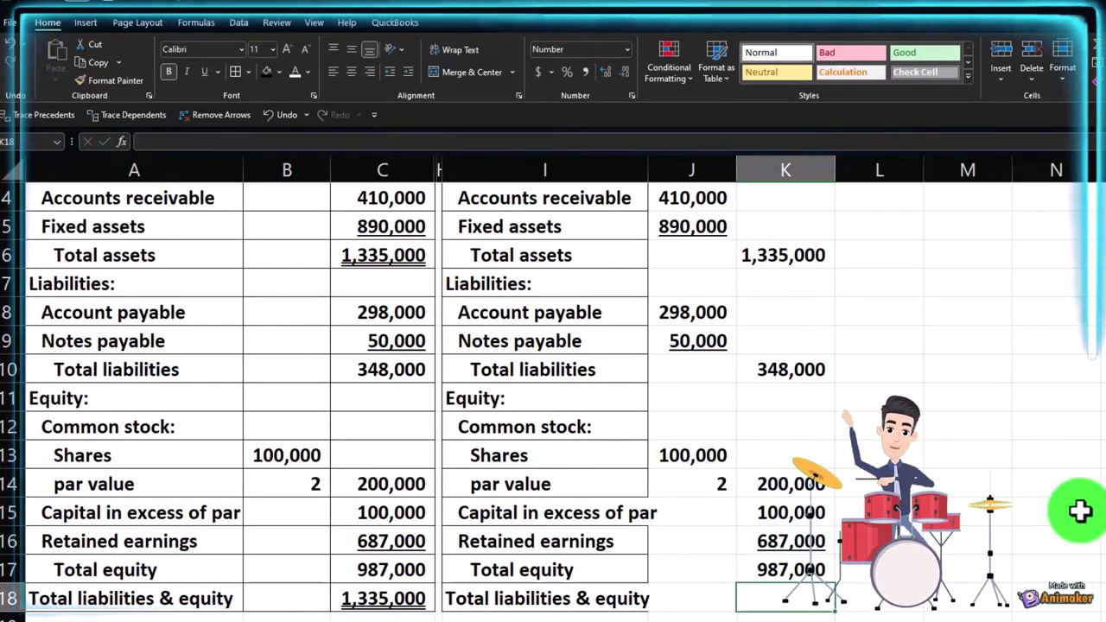
# Calculate total liabilities and equity in K18 with =K10+K17
pyautogui.write('=')
pyautogui.press('Up')
pyautogui.press('Up')
pyautogui.press('Up')
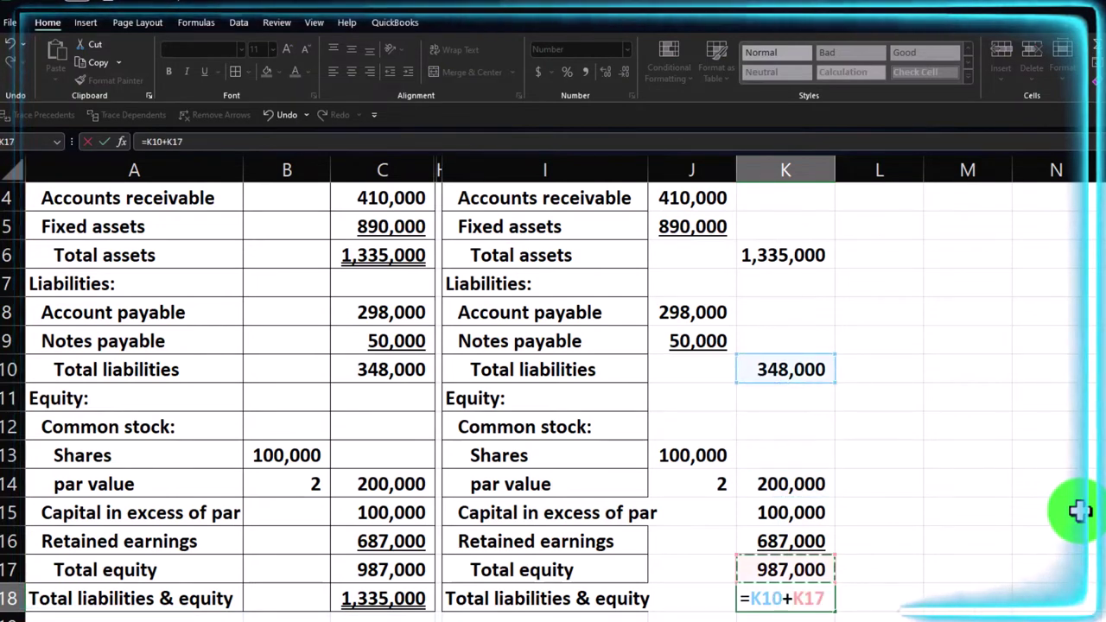
pyautogui.press('Return')
# Apply a double underline to total liabilities and equity in K18 and total assets in K6
pyautogui.click(796, 600)
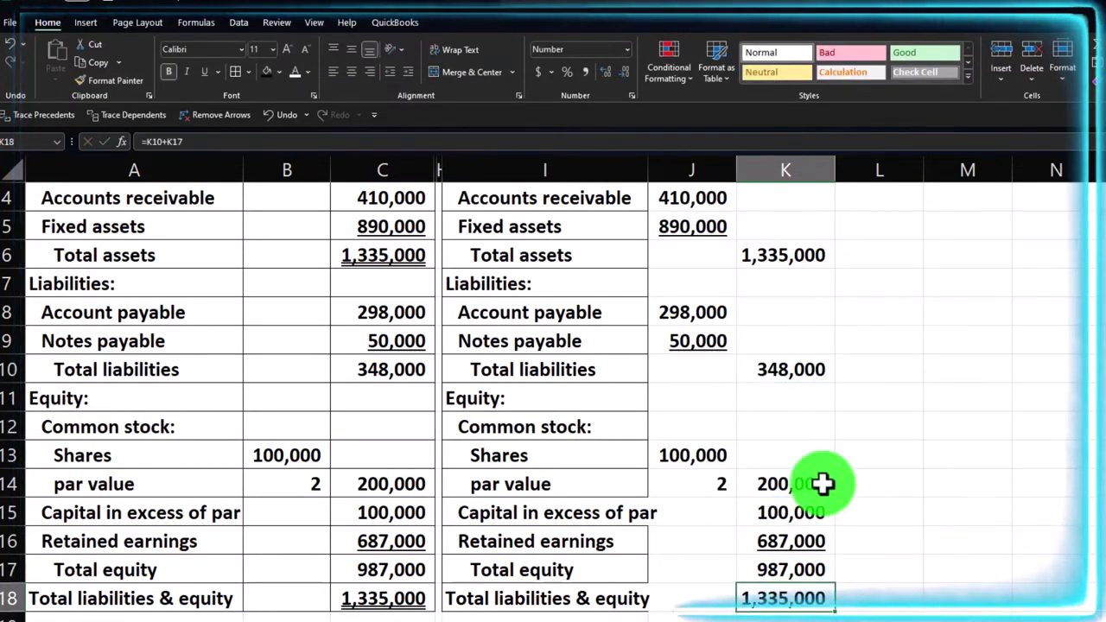
pyautogui.click(773, 246)
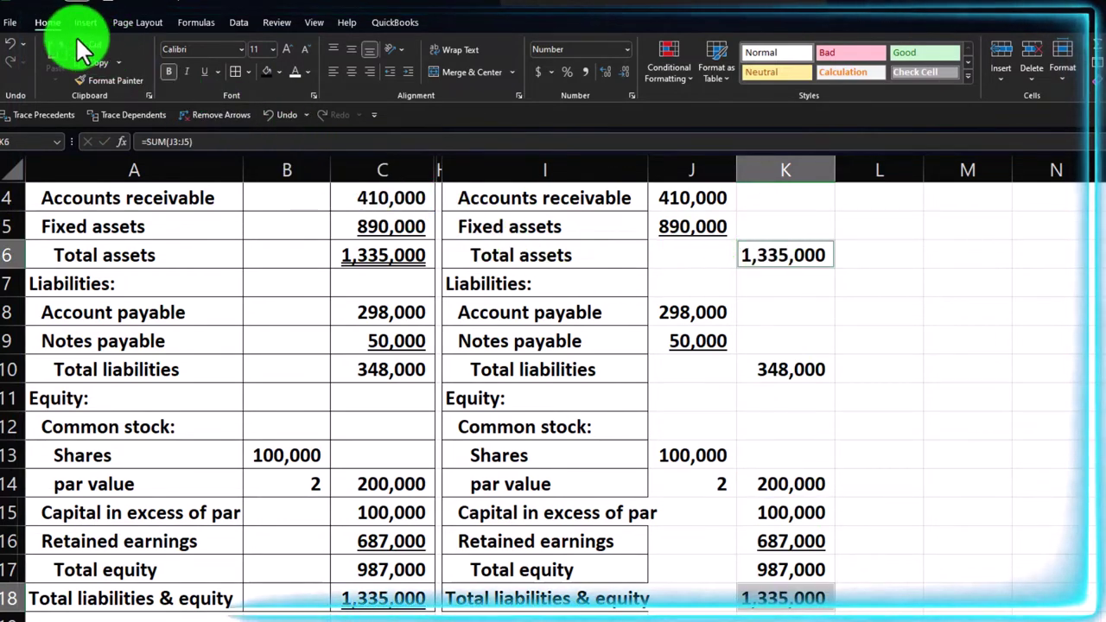
pyautogui.click(149, 81)
pyautogui.click(216, 73)
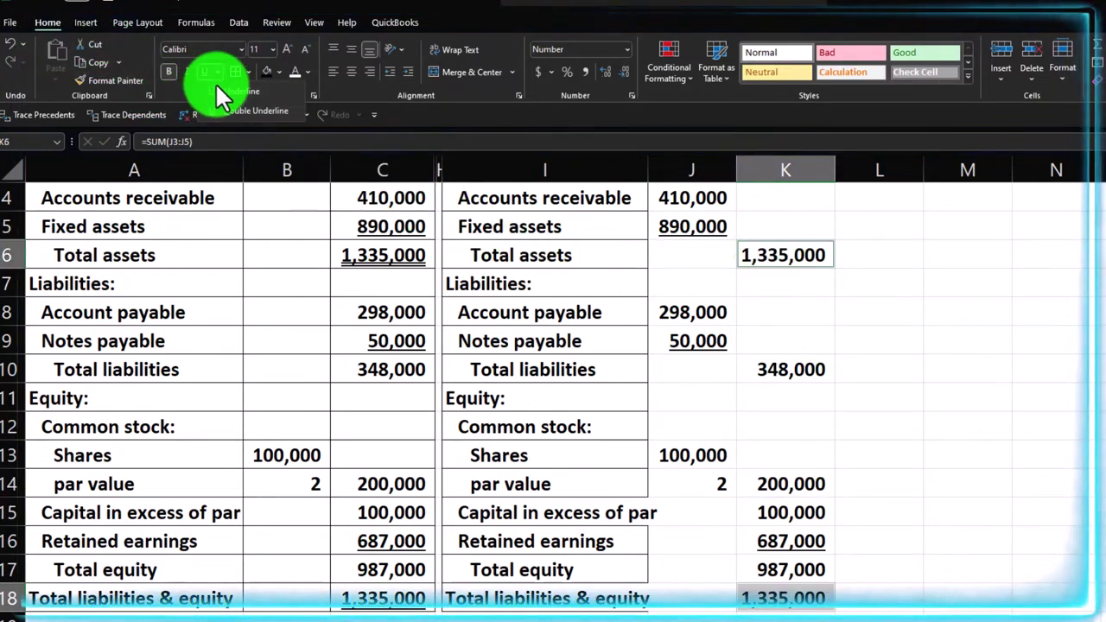
pyautogui.click(226, 113)
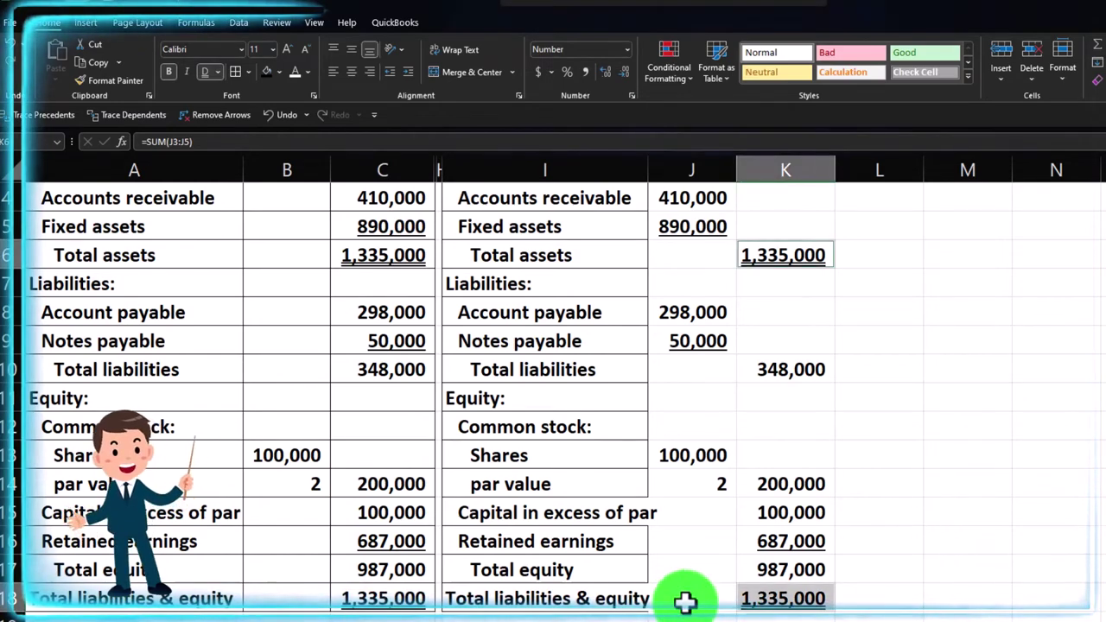
# Add cell borders to the stock dividend amounts in J2:K18
pyautogui.scroll(1, 683, 340)
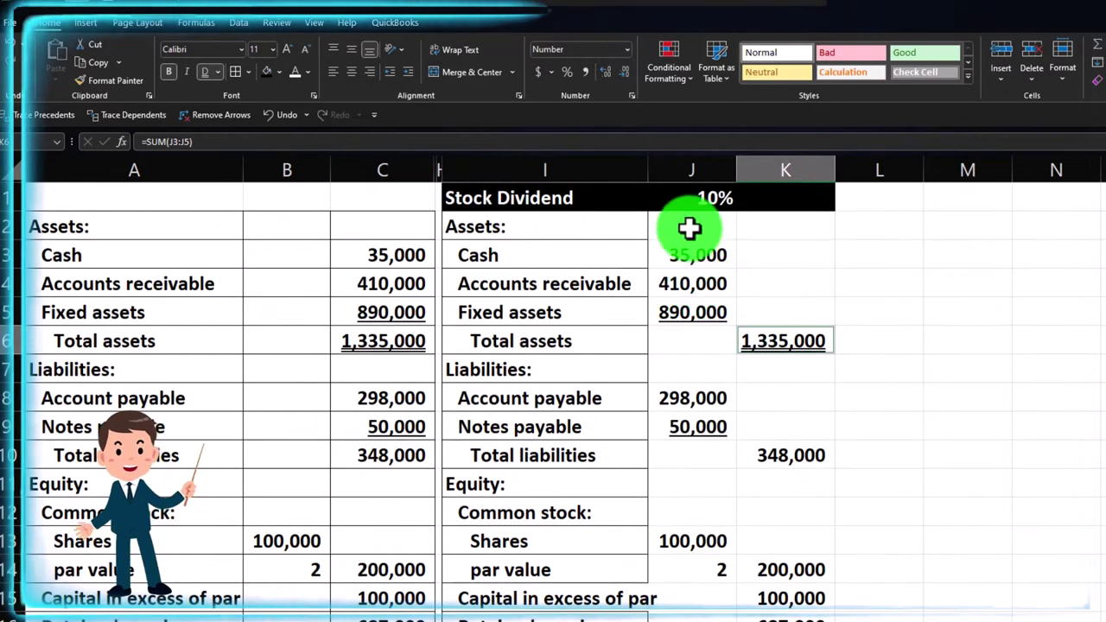
pyautogui.moveTo(688, 227); pyautogui.dragTo(752, 581)
pyautogui.scroll(1, 228, 70)
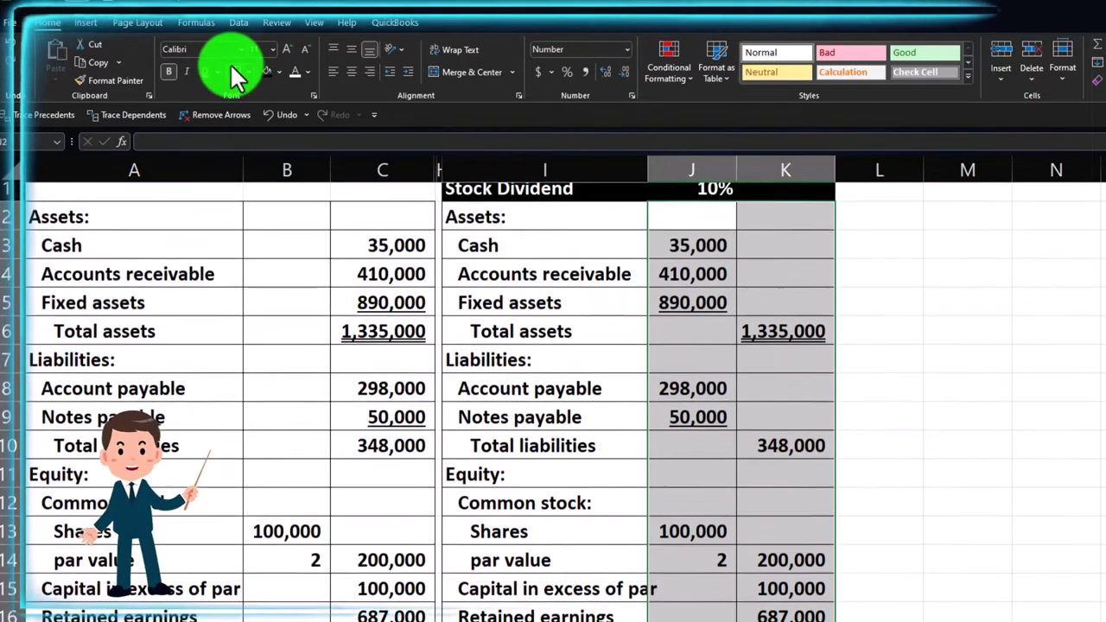
# Fill the stock dividend balance sheet I2:K18 with the recently used light blue color
pyautogui.click(514, 285)
pyautogui.moveTo(494, 230); pyautogui.dragTo(762, 570)
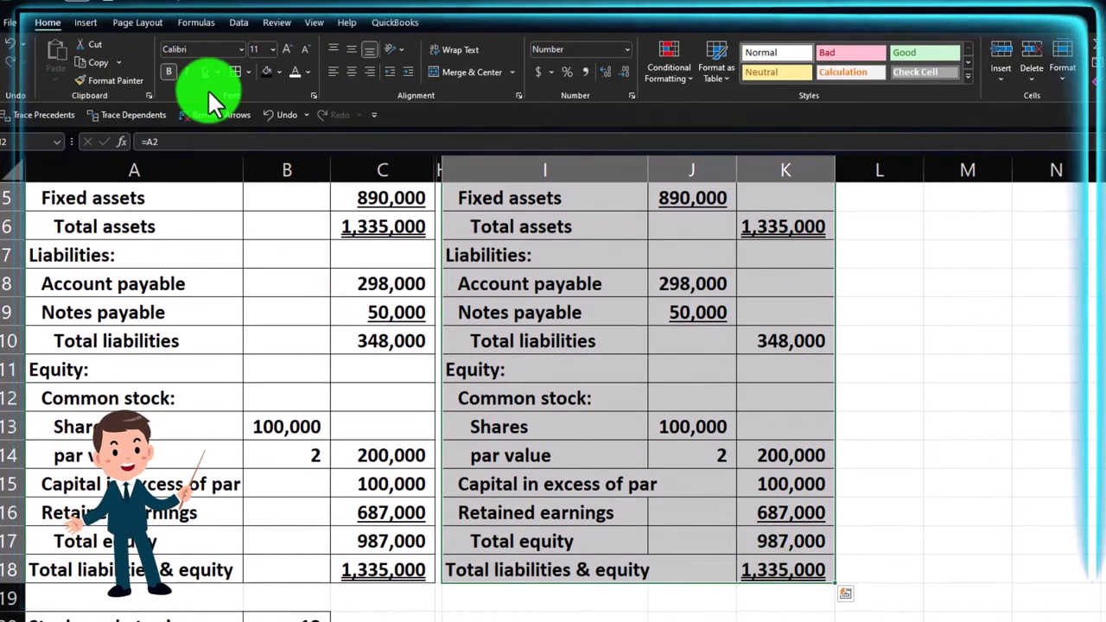
pyautogui.click(278, 72)
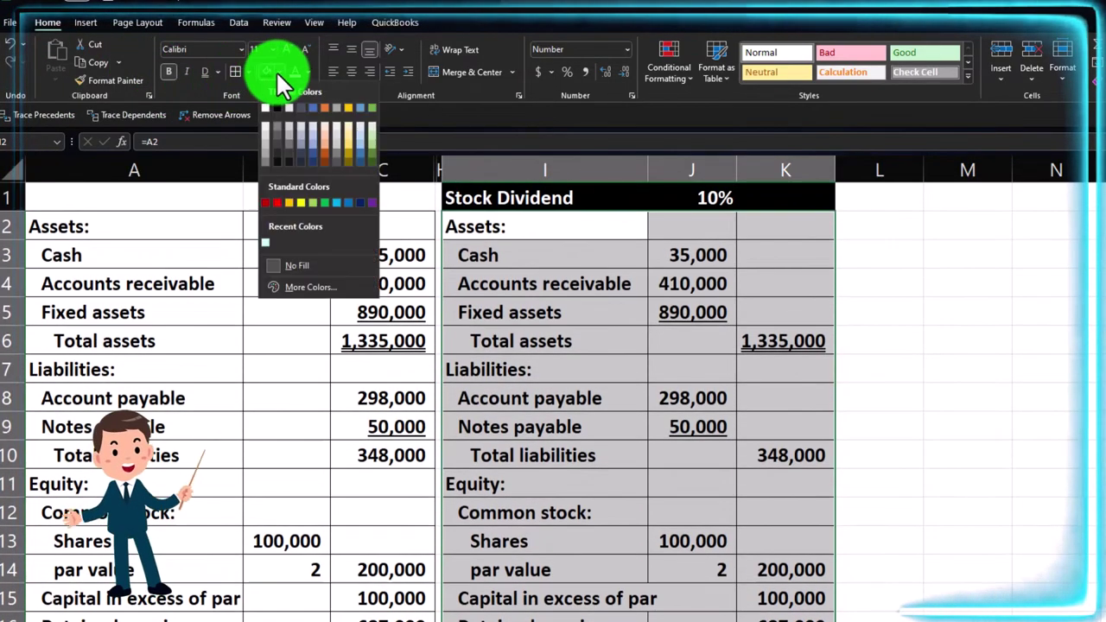
pyautogui.click(265, 242)
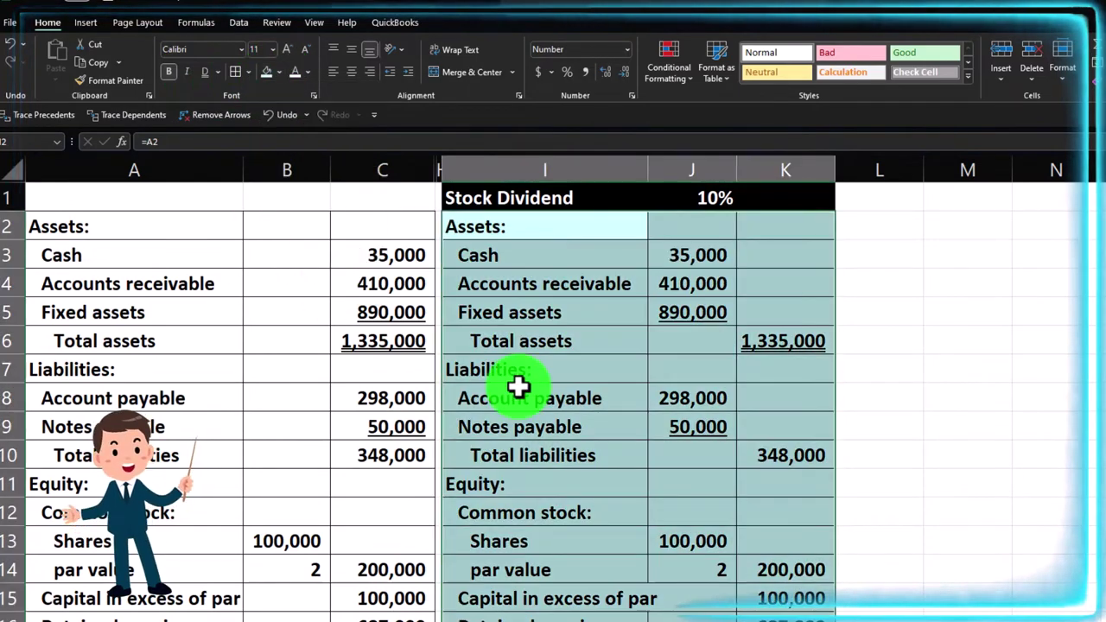
# Highlight the equity rows I13:K16, from shares through retained earnings, with a yellow fill
pyautogui.scroll(-1, 619, 427)
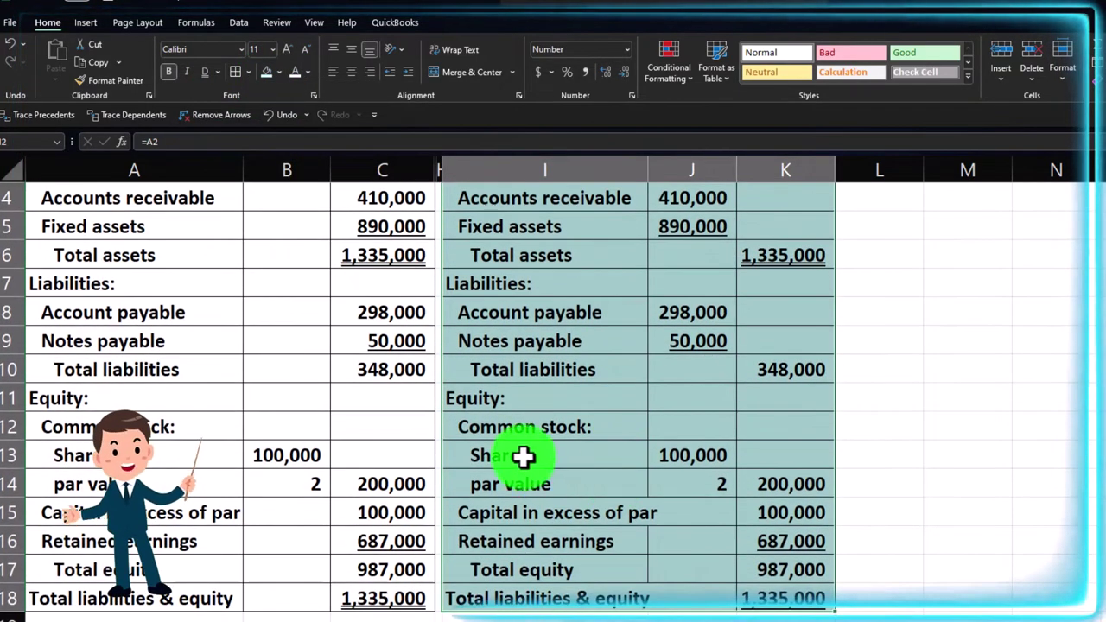
pyautogui.moveTo(524, 457); pyautogui.dragTo(745, 528)
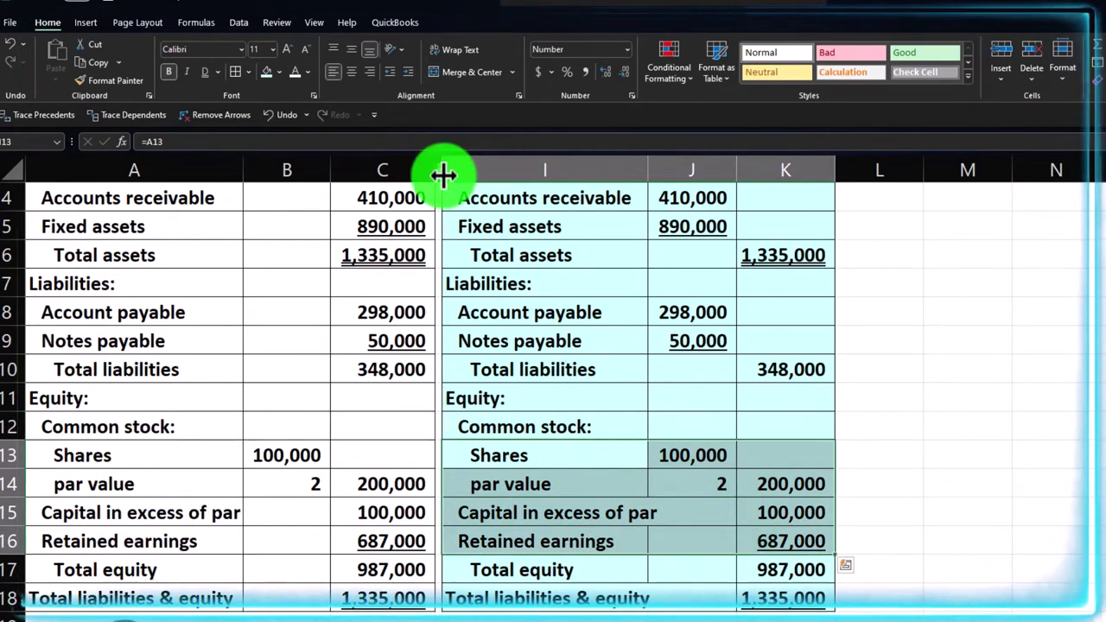
pyautogui.click(279, 72)
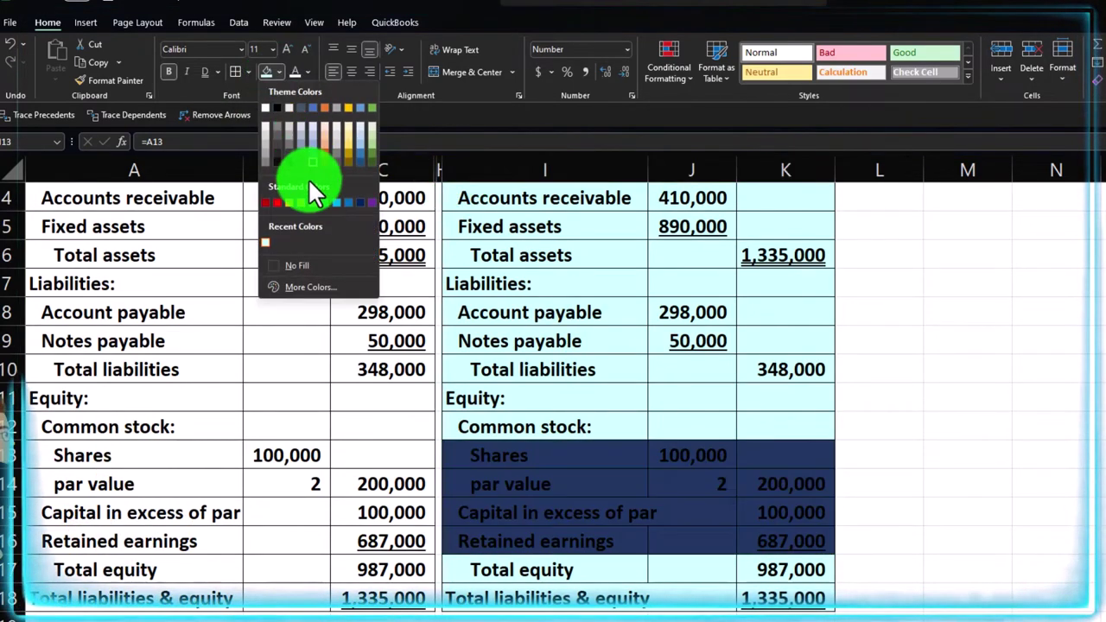
pyautogui.click(301, 202)
pyautogui.click(1020, 343)
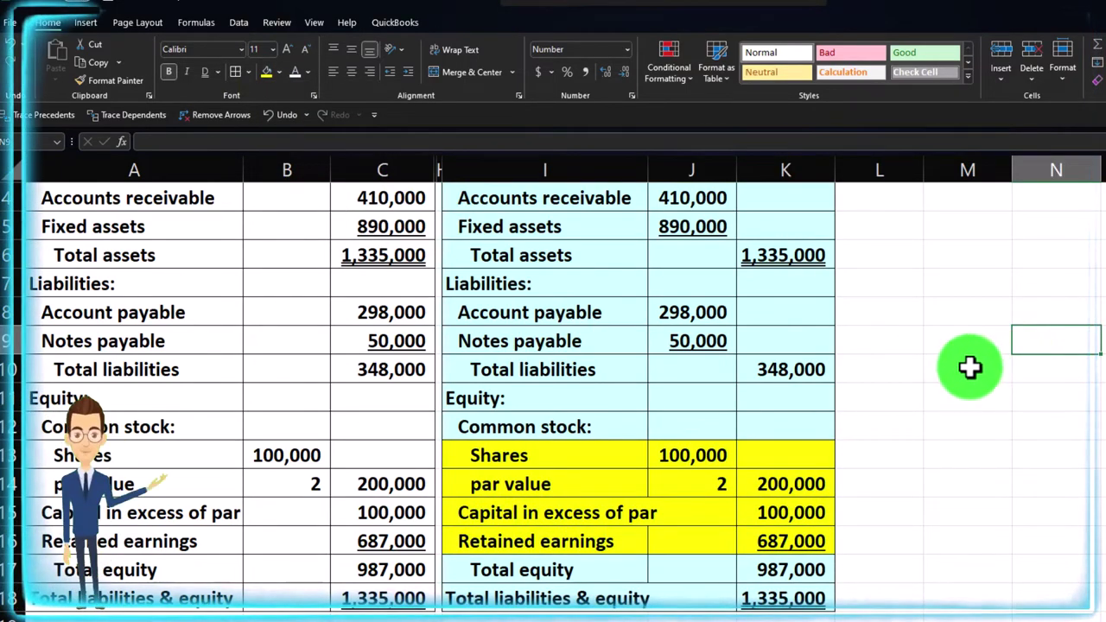
# Examine the retained earnings and common stock share figures in the 10% stock dividend balance sheet
pyautogui.scroll(1, 968, 370)
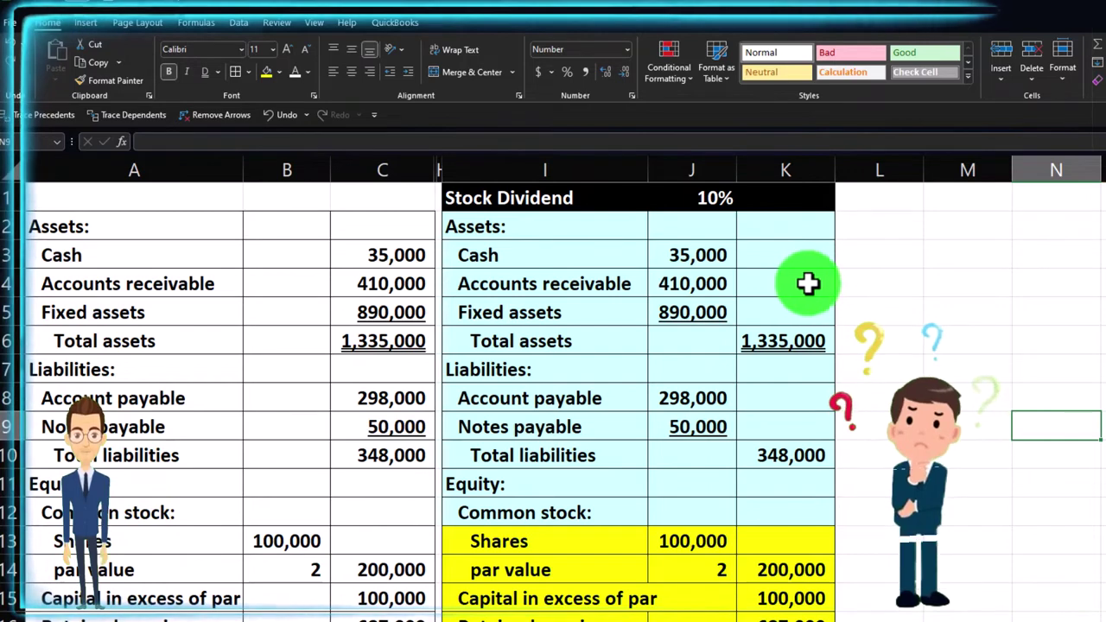
pyautogui.scroll(-1, 601, 436)
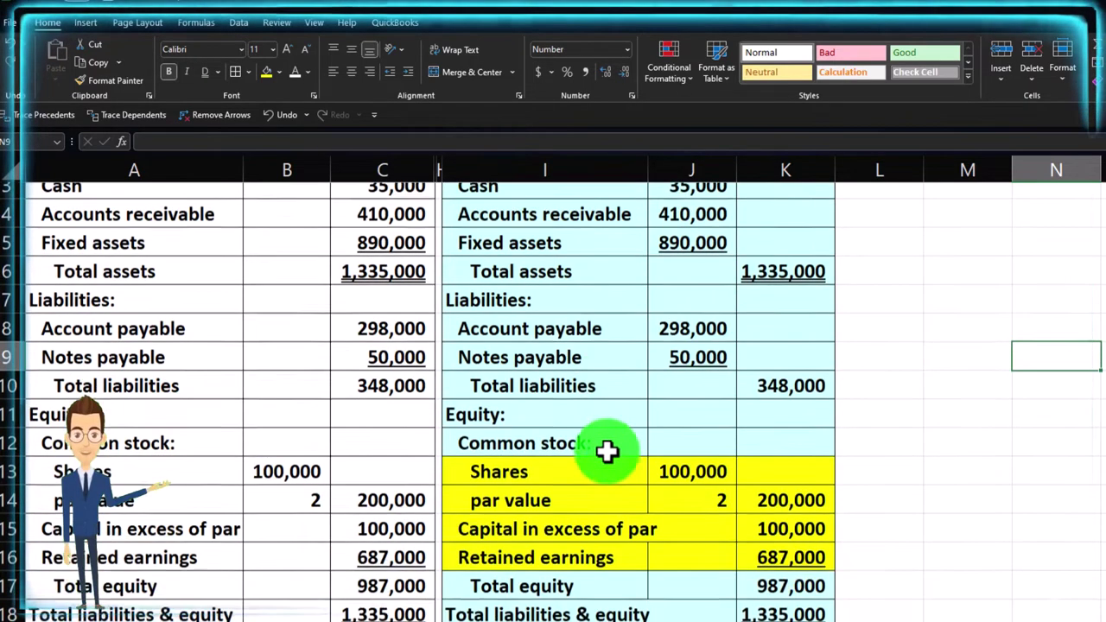
pyautogui.moveTo(611, 541); pyautogui.dragTo(748, 542)
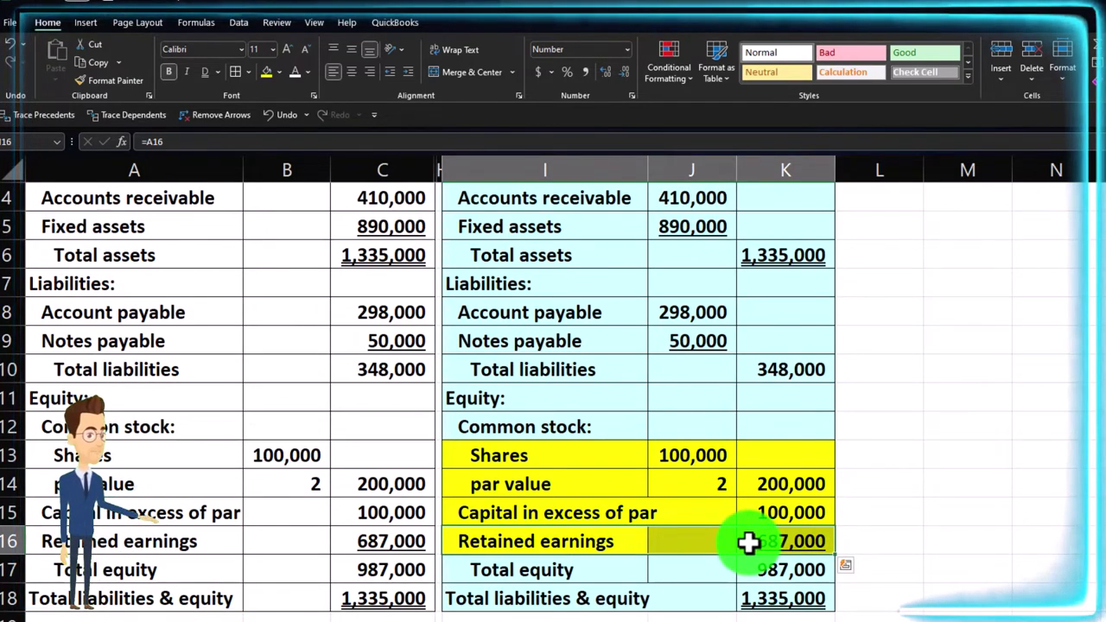
pyautogui.click(813, 541)
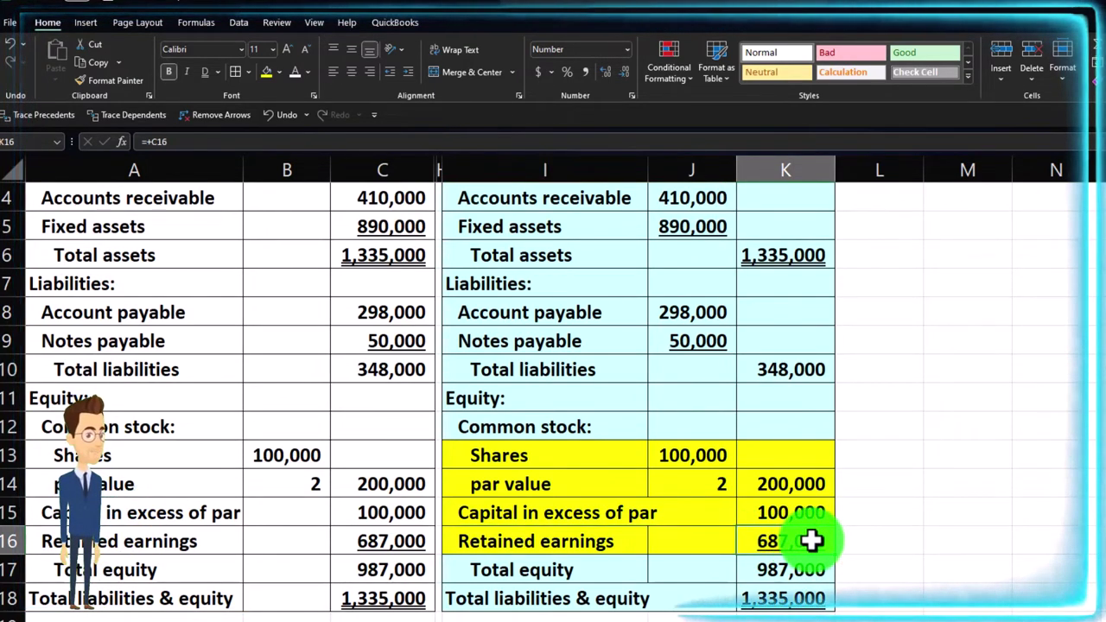
pyautogui.scroll(1, 812, 541)
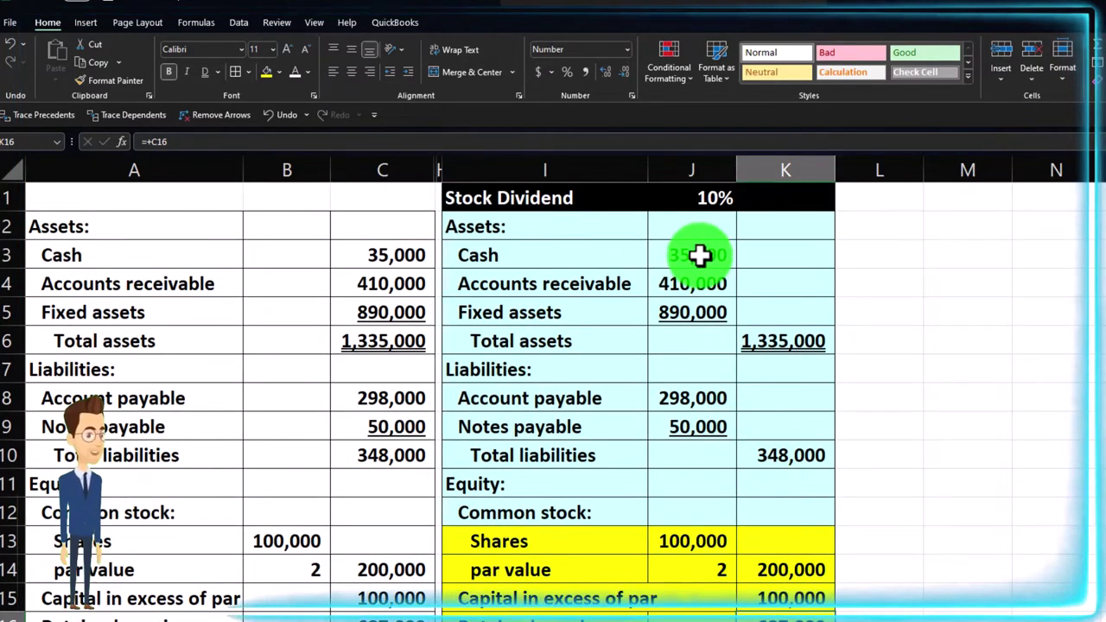
pyautogui.scroll(-1, 700, 255)
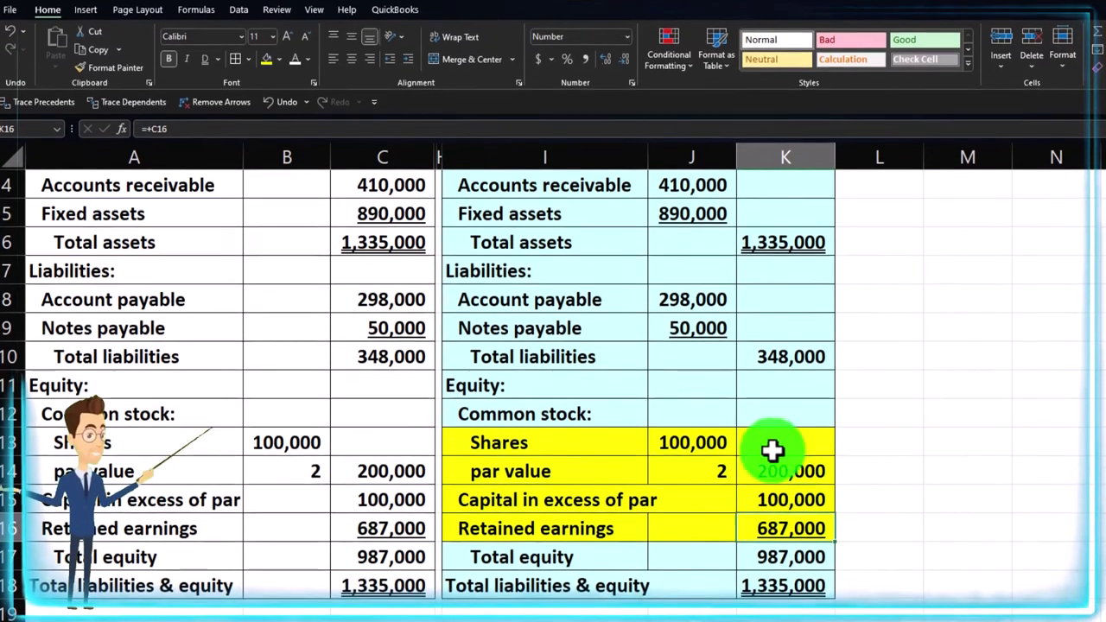
pyautogui.click(700, 455)
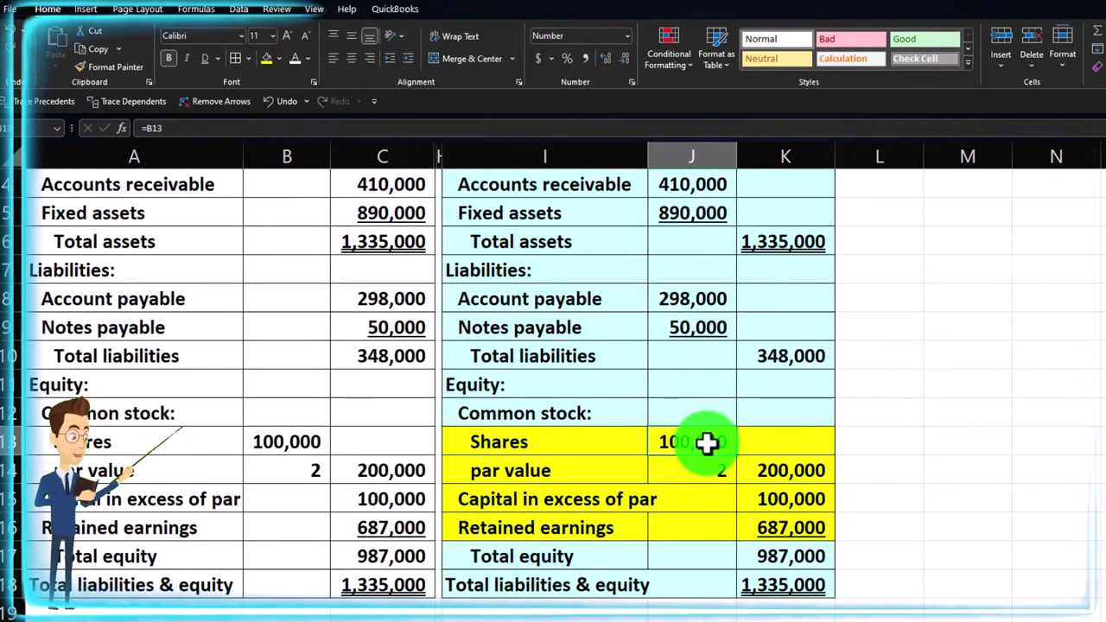
pyautogui.scroll(1, 707, 443)
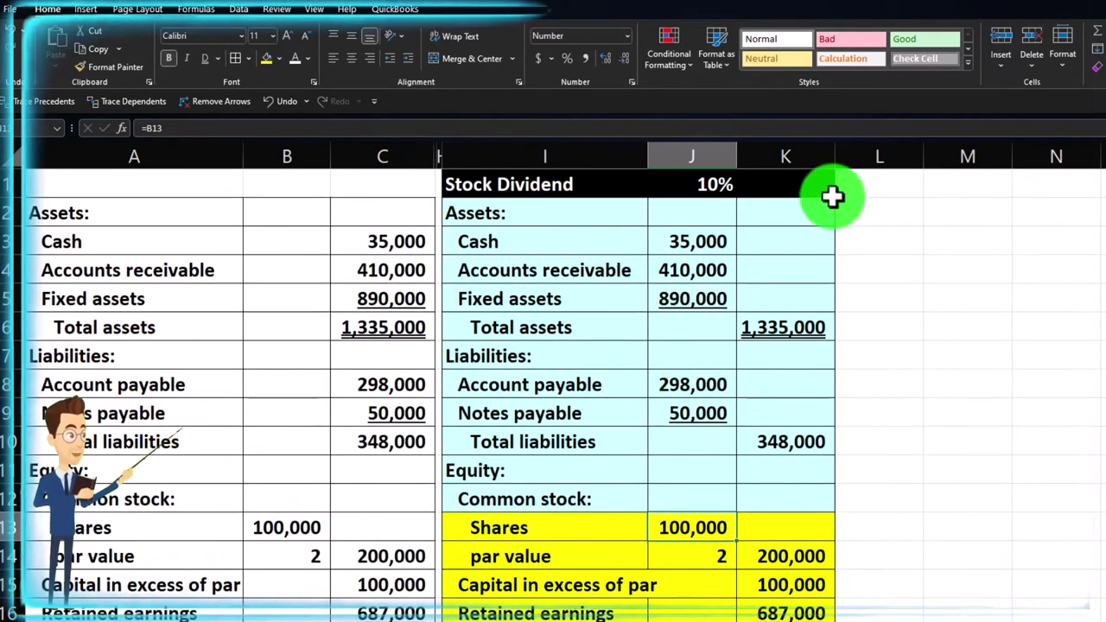
# Copy the formatting of narrow spacer column H onto column L with Format Painter
pyautogui.click(439, 149)
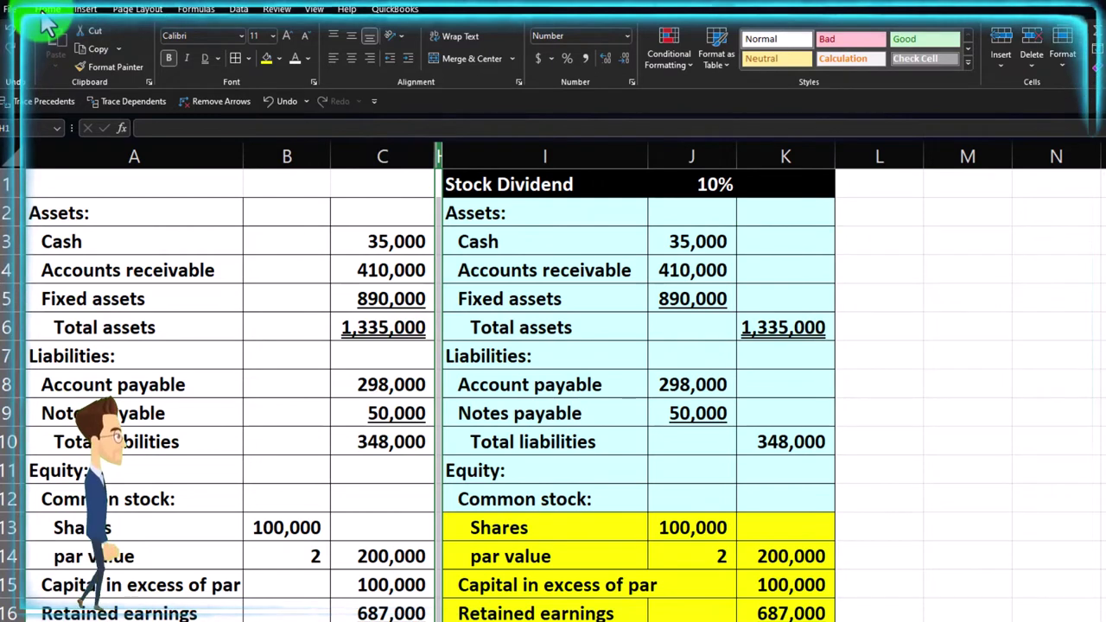
pyautogui.click(110, 69)
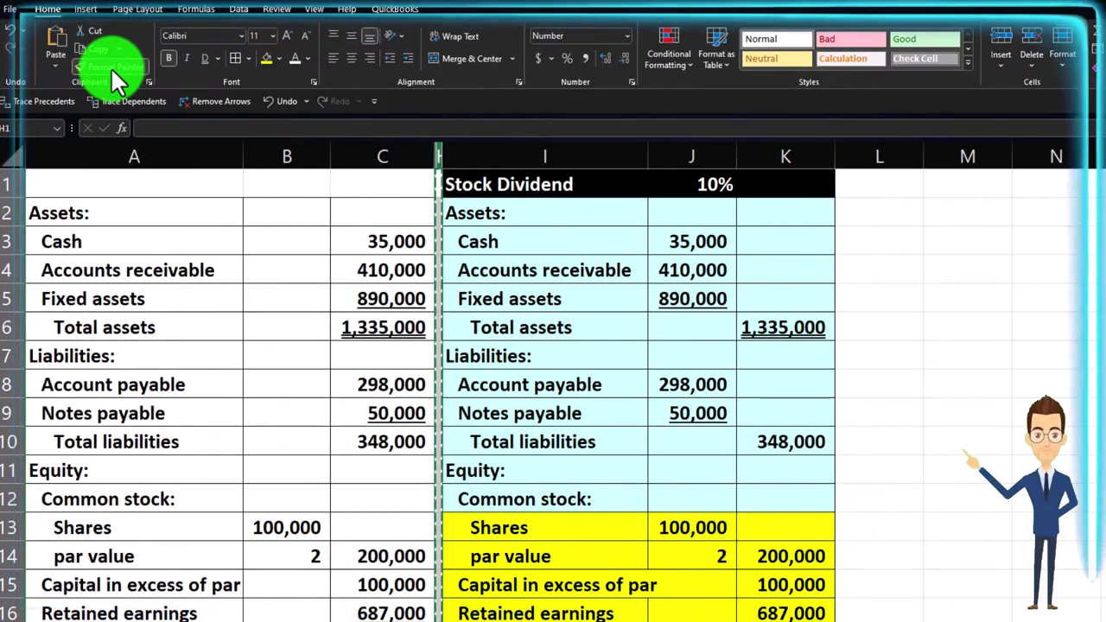
pyautogui.click(864, 160)
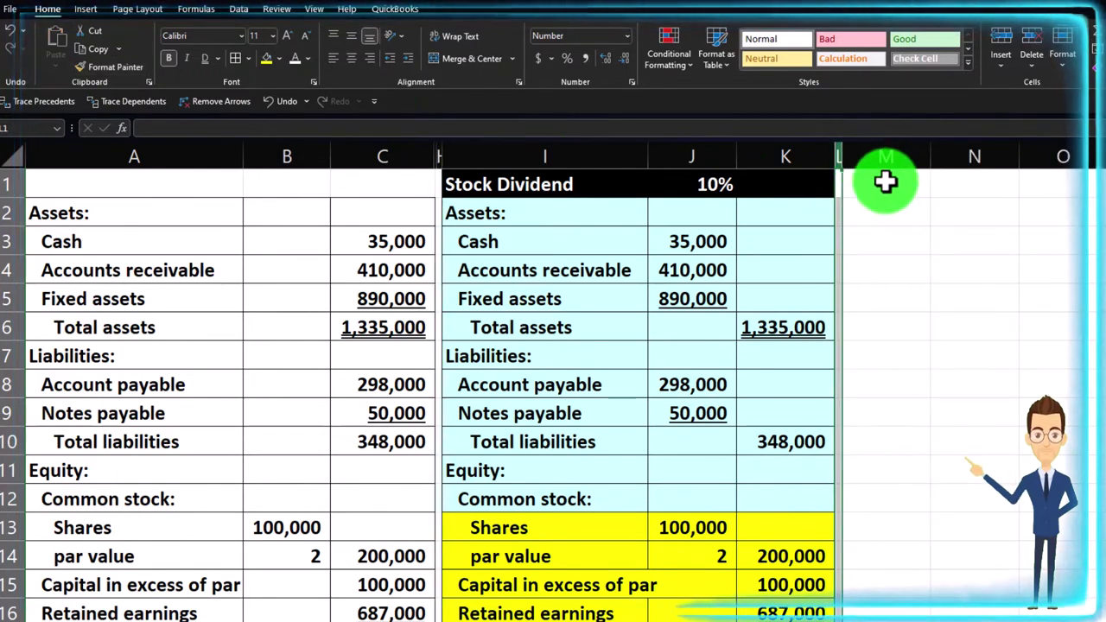
# Enter the heading "Number of New Shares" in M1 and widen column M to fit it
pyautogui.click(886, 182)
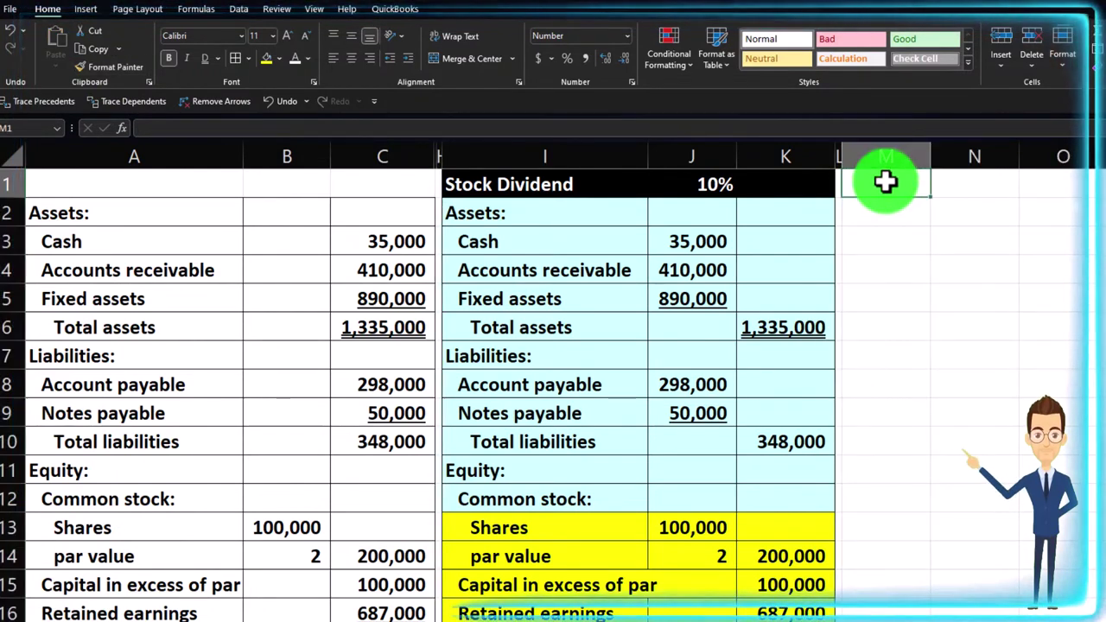
pyautogui.write('n')
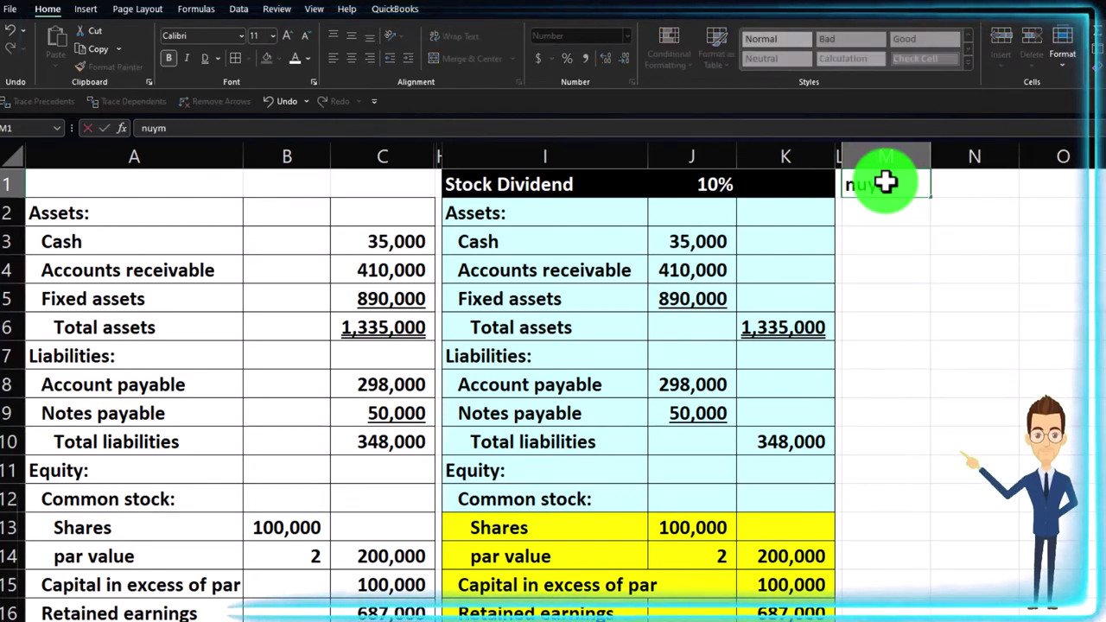
pyautogui.write('u')
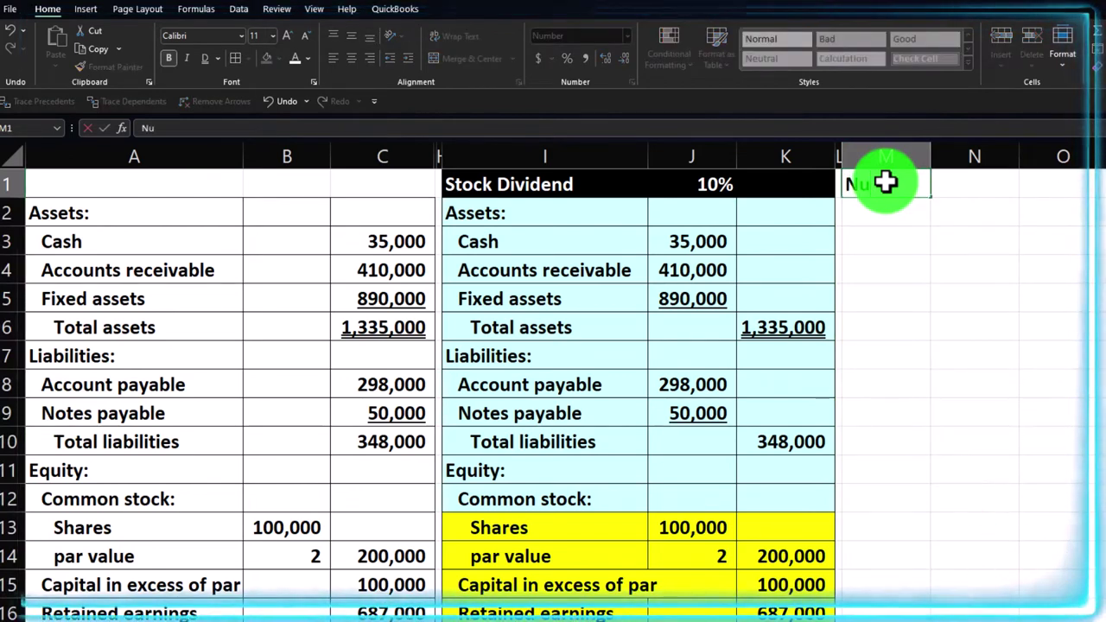
pyautogui.write('mber of New Shares')
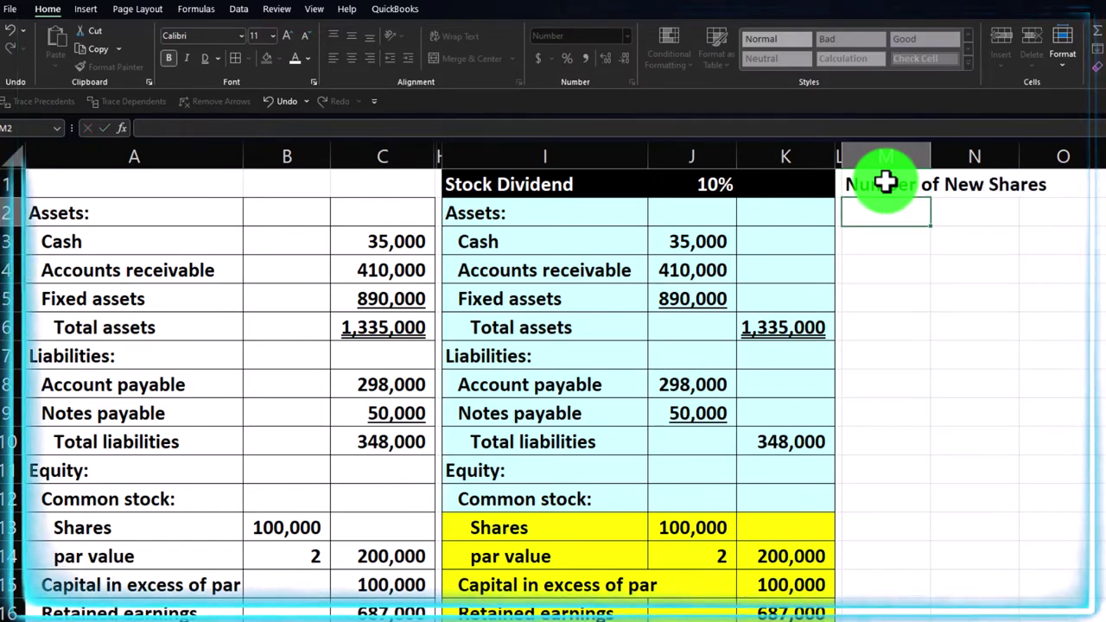
pyautogui.click(1068, 242)
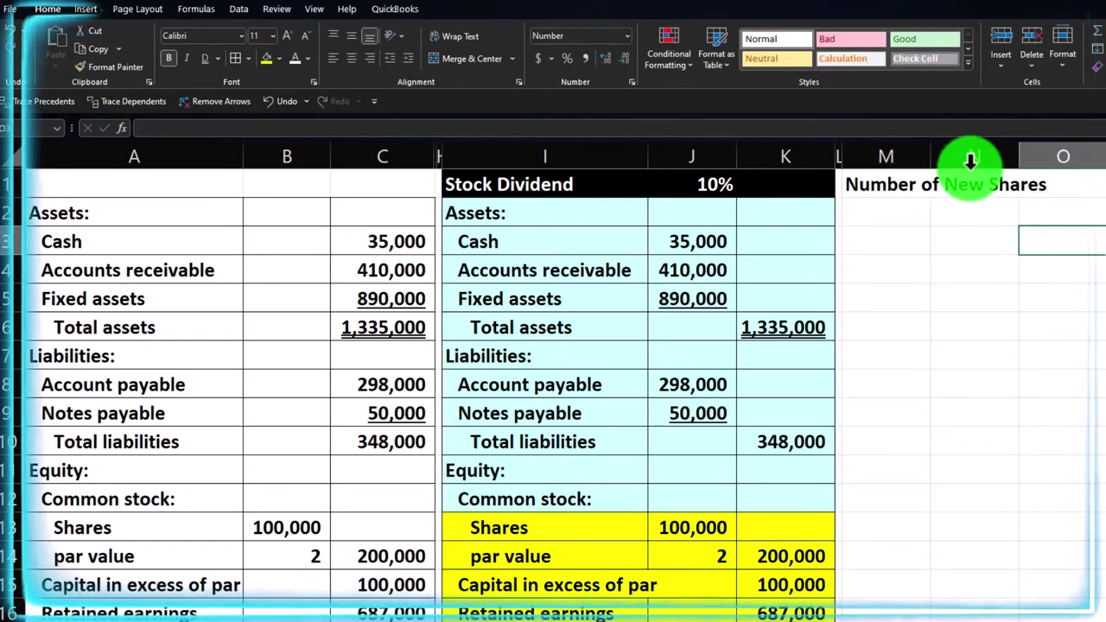
pyautogui.moveTo(931, 156); pyautogui.dragTo(1063, 158)
# Format heading cells M1:N1 with a black fill and white text
pyautogui.moveTo(922, 181); pyautogui.dragTo(1092, 180)
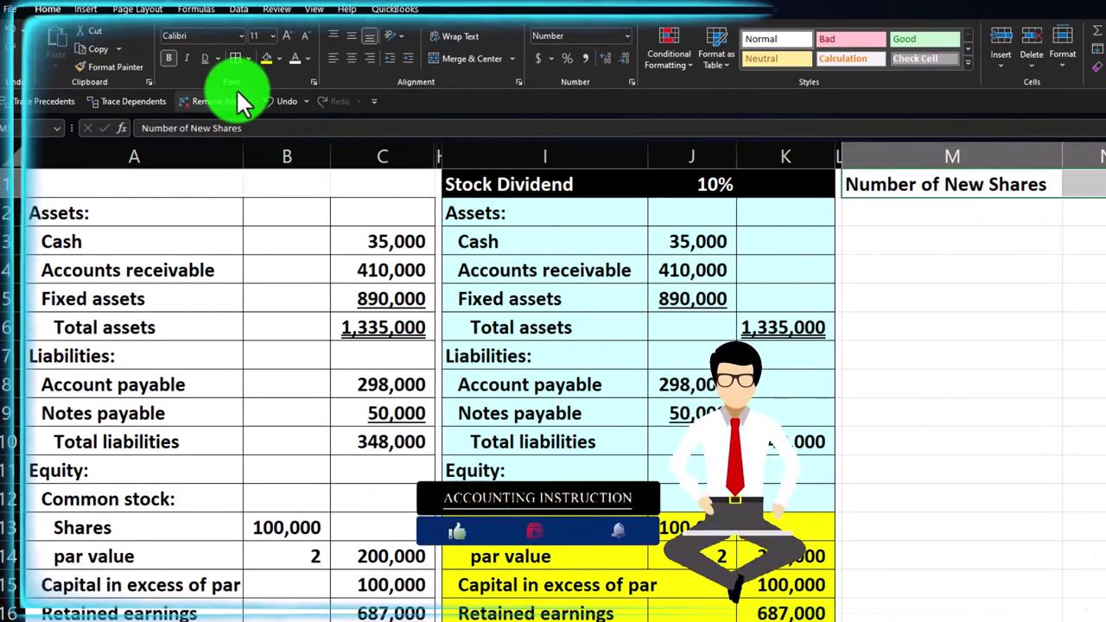
pyautogui.click(278, 59)
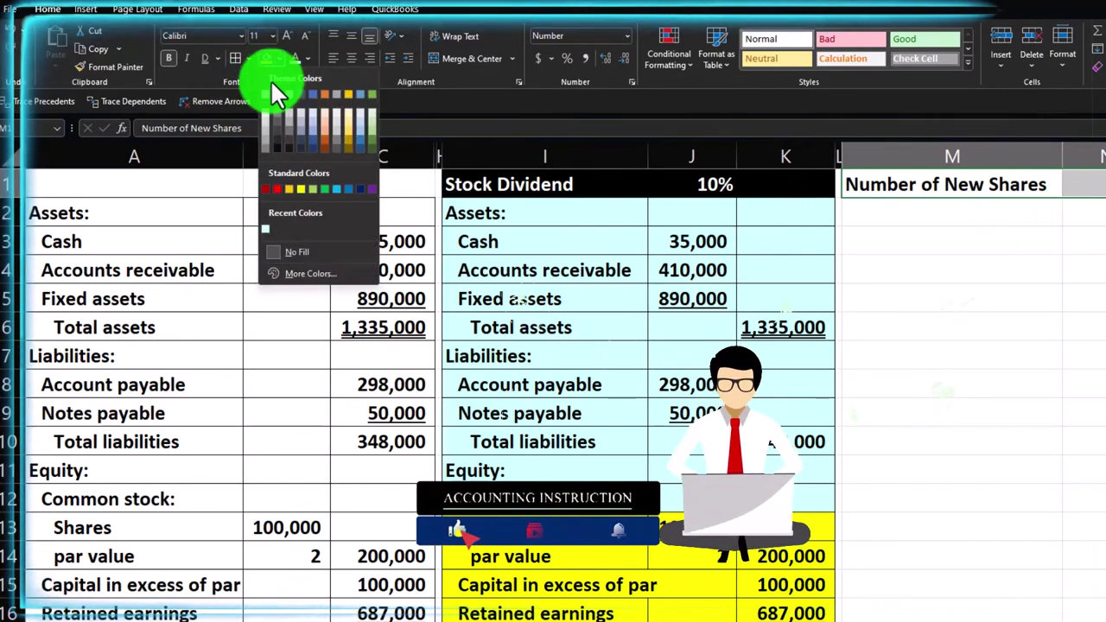
pyautogui.click(273, 92)
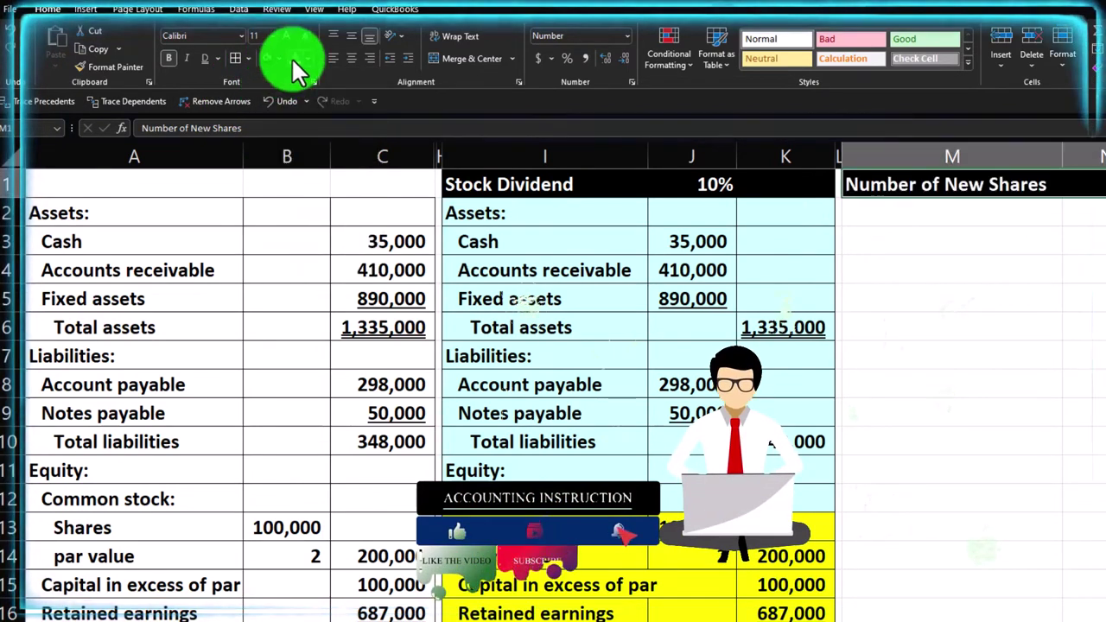
# Label M2 "Starting shares" and link N2 to the original share count in B13
pyautogui.click(905, 208)
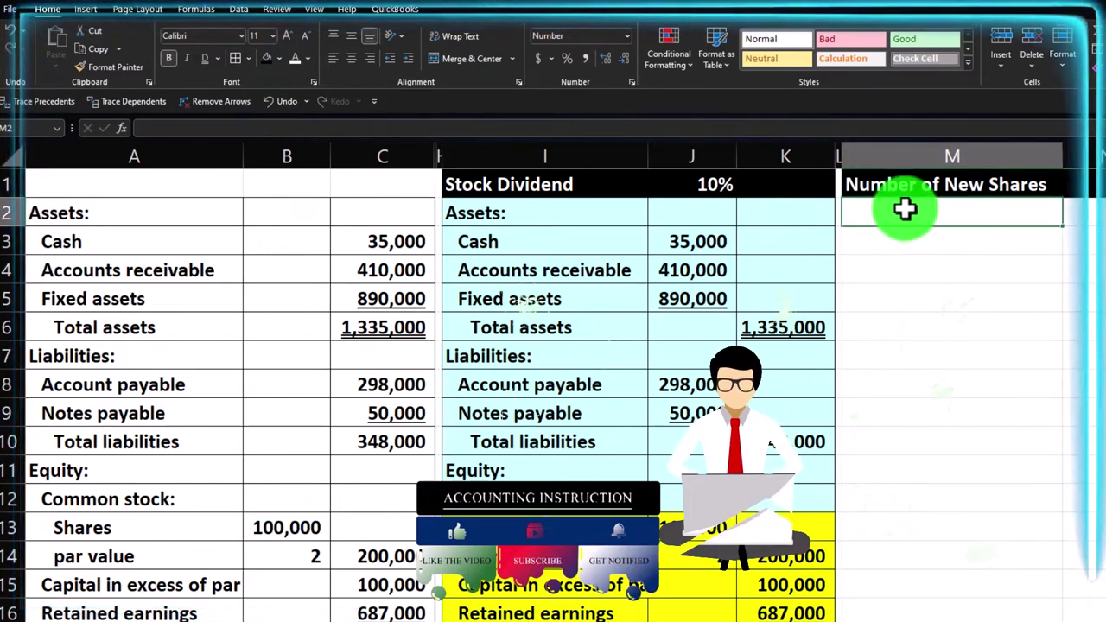
pyautogui.write('Sta')
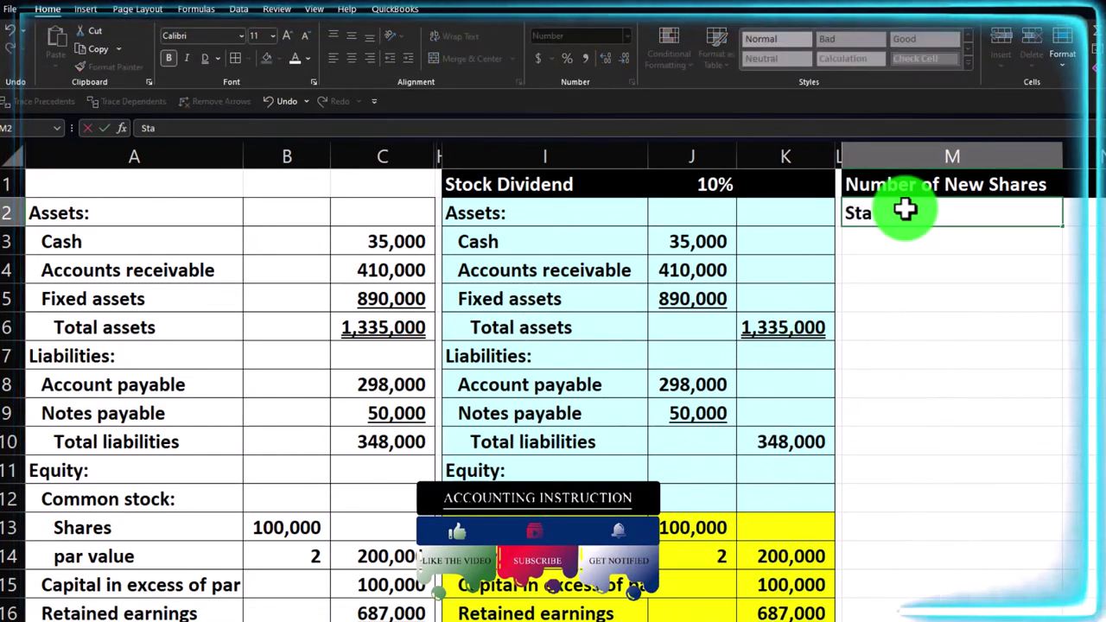
pyautogui.write('rtei')
pyautogui.press('BackSpace')
pyautogui.press('BackSpace')
pyautogui.write('i')
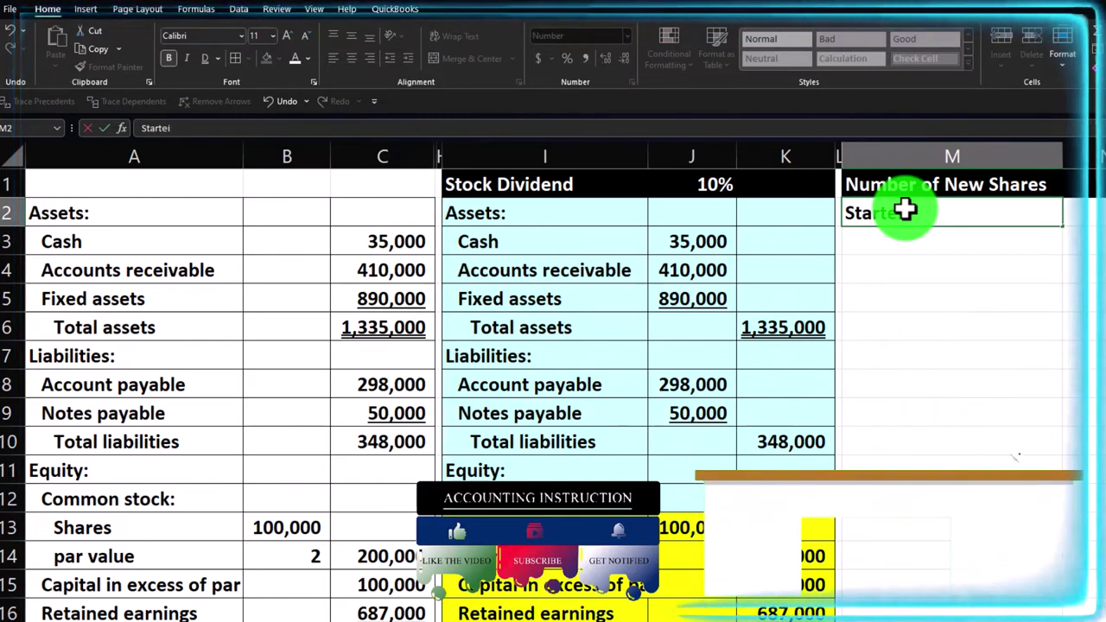
pyautogui.write('ng shares')
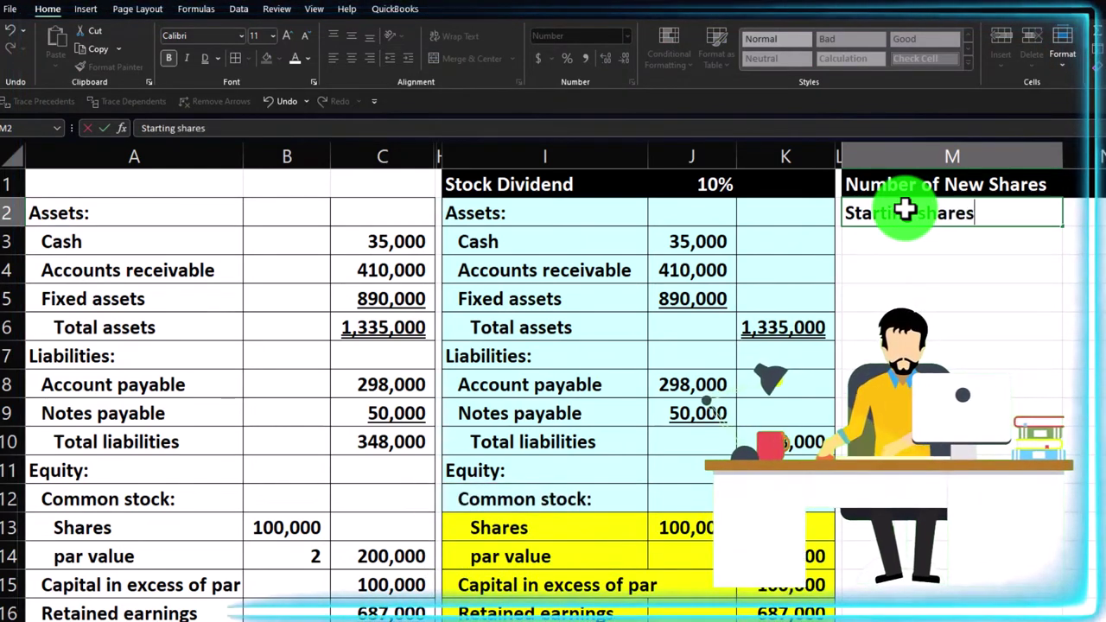
pyautogui.press('Tab')
pyautogui.write('=')
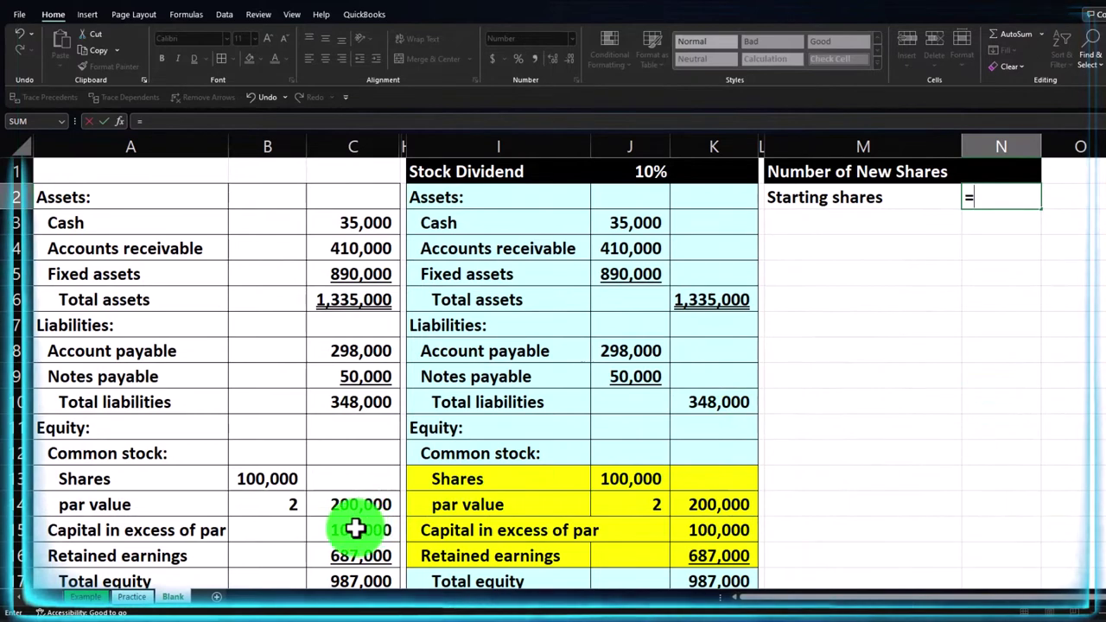
pyautogui.click(294, 479)
pyautogui.press('Return')
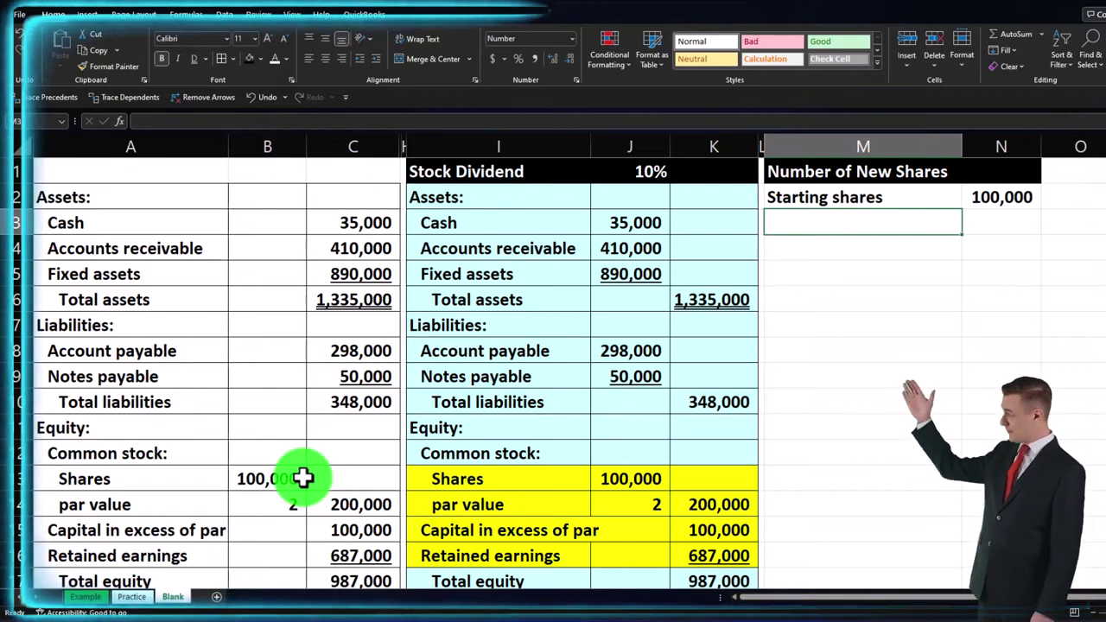
# Label M3 "Stock dividend %" beneath the starting shares row
pyautogui.write('Divedend')
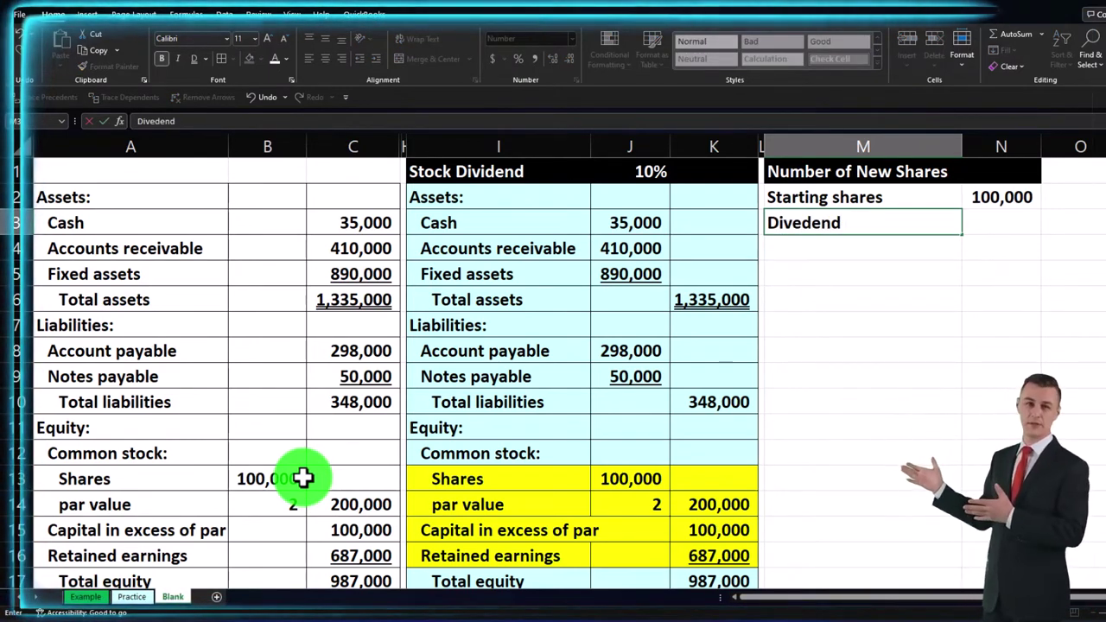
pyautogui.write('Stoc')
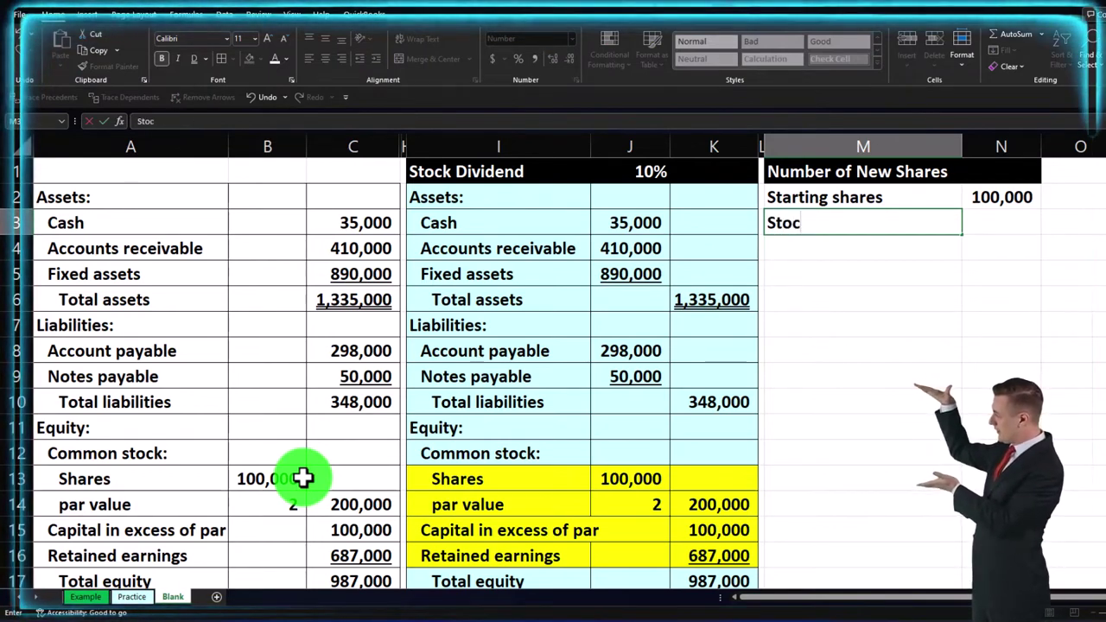
pyautogui.write('k dividend')
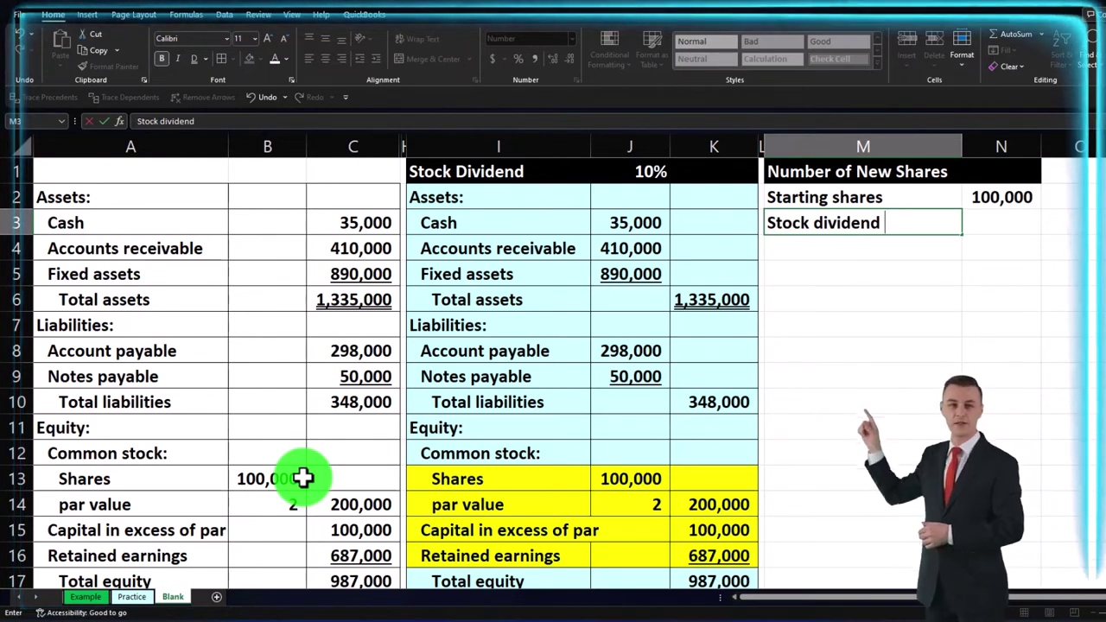
pyautogui.write('%')
pyautogui.press('Tab')
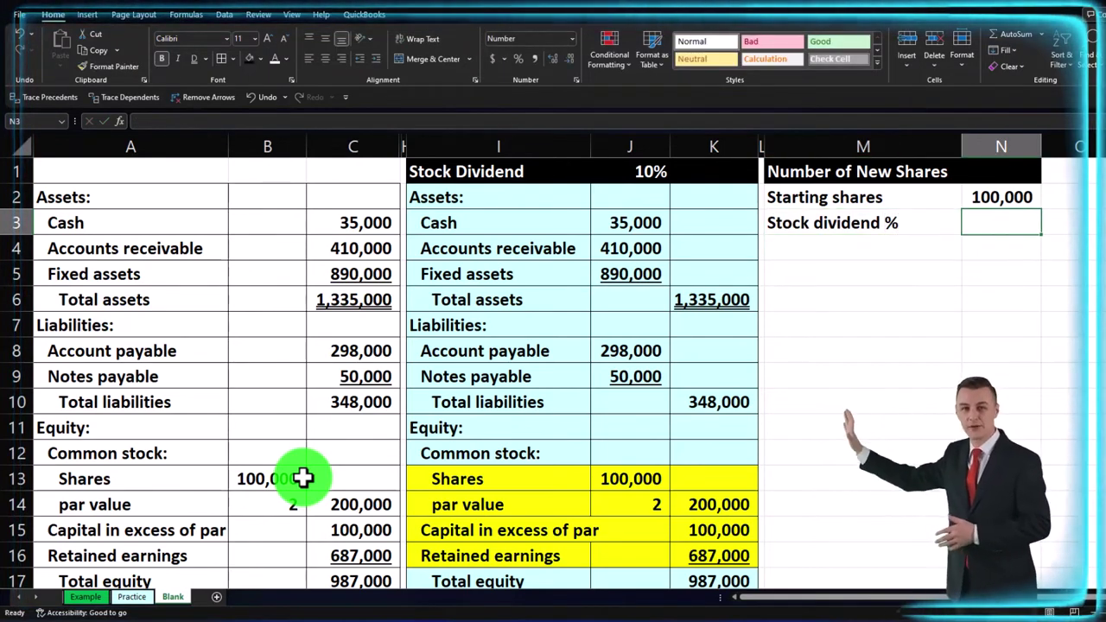
# Link N3 to the stock dividend rate in J1 and format it as an underlined percentage
pyautogui.write('=')
pyautogui.press('Left')
pyautogui.press('Left')
pyautogui.press('Left')
pyautogui.press('Left')
pyautogui.press('Up')
pyautogui.press('Up')
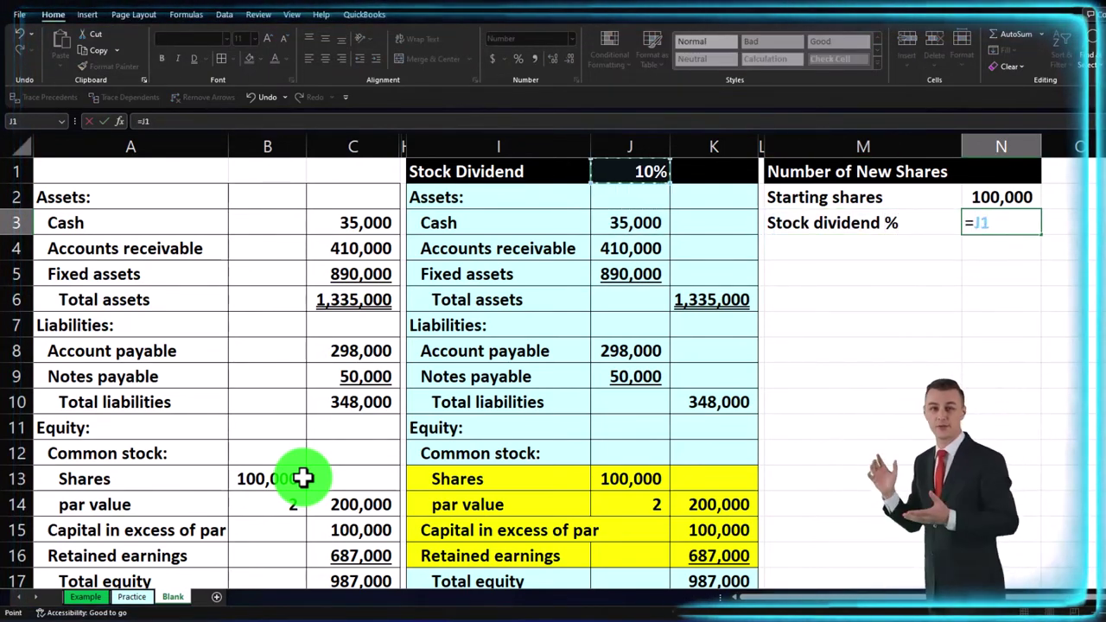
pyautogui.hotkey('ctrl', 'Return')
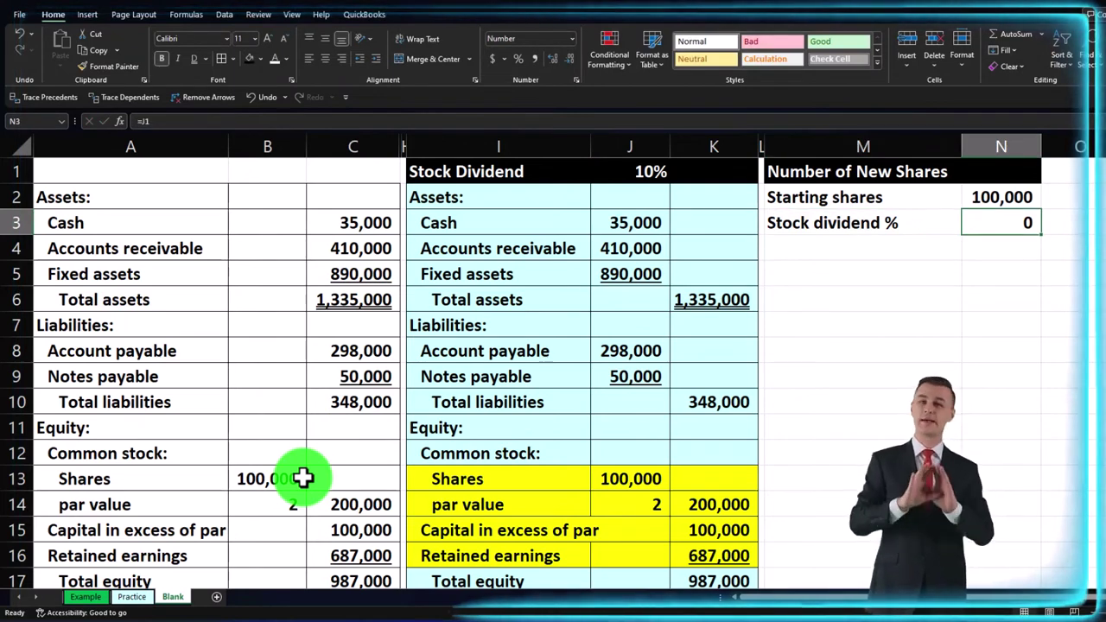
pyautogui.click(517, 58)
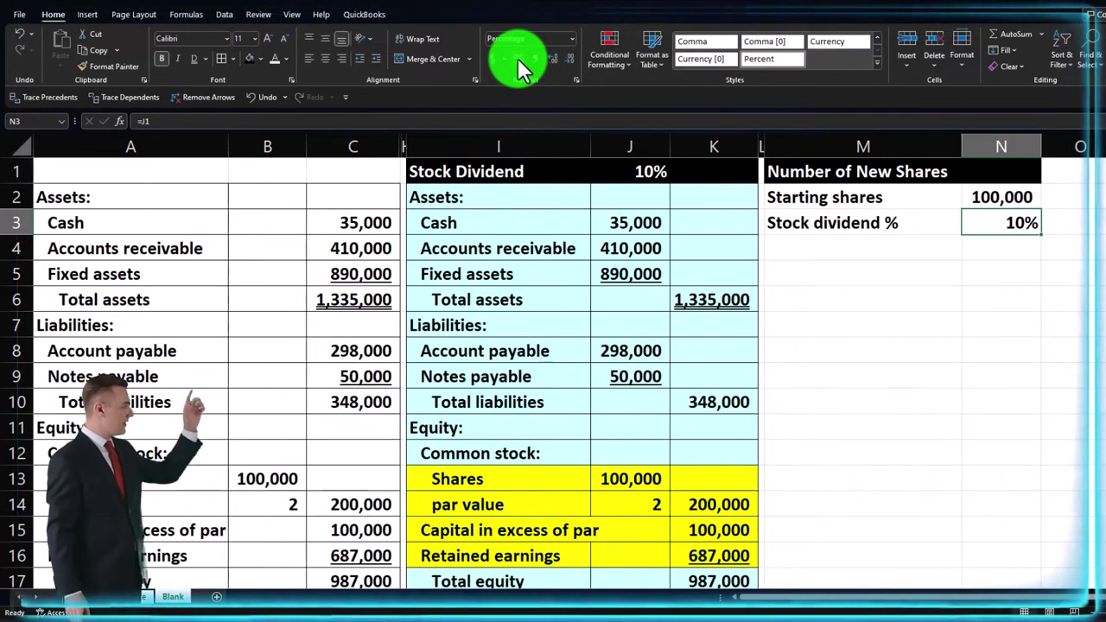
pyautogui.click(208, 55)
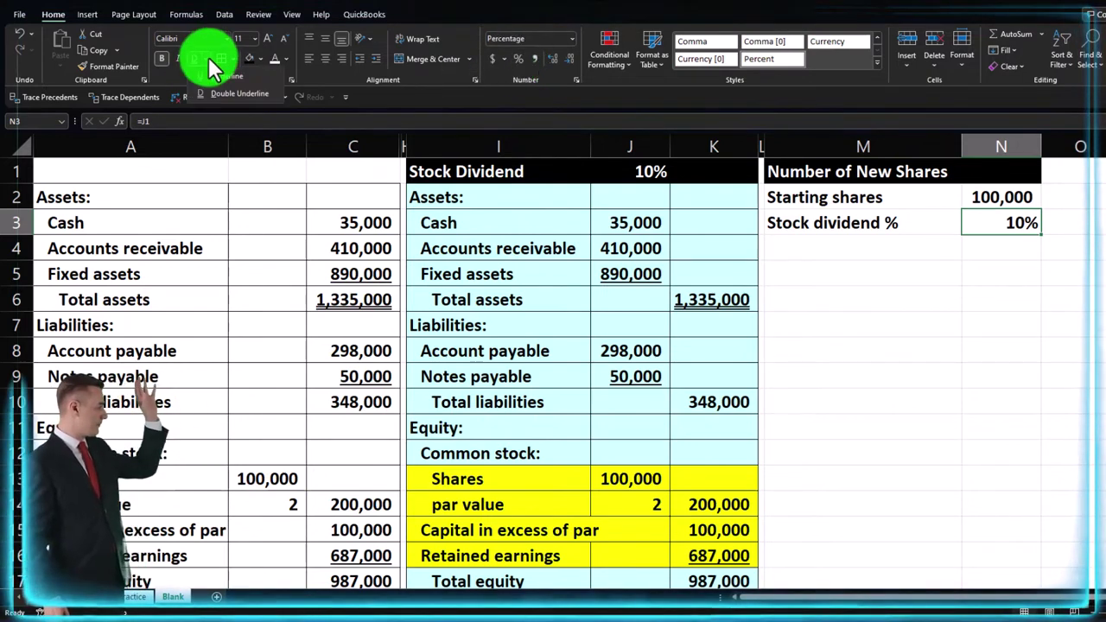
pyautogui.click(216, 79)
# Label M4 "Number of new shares" beneath the stock dividend percentage row
pyautogui.press('Return')
pyautogui.press('Left')
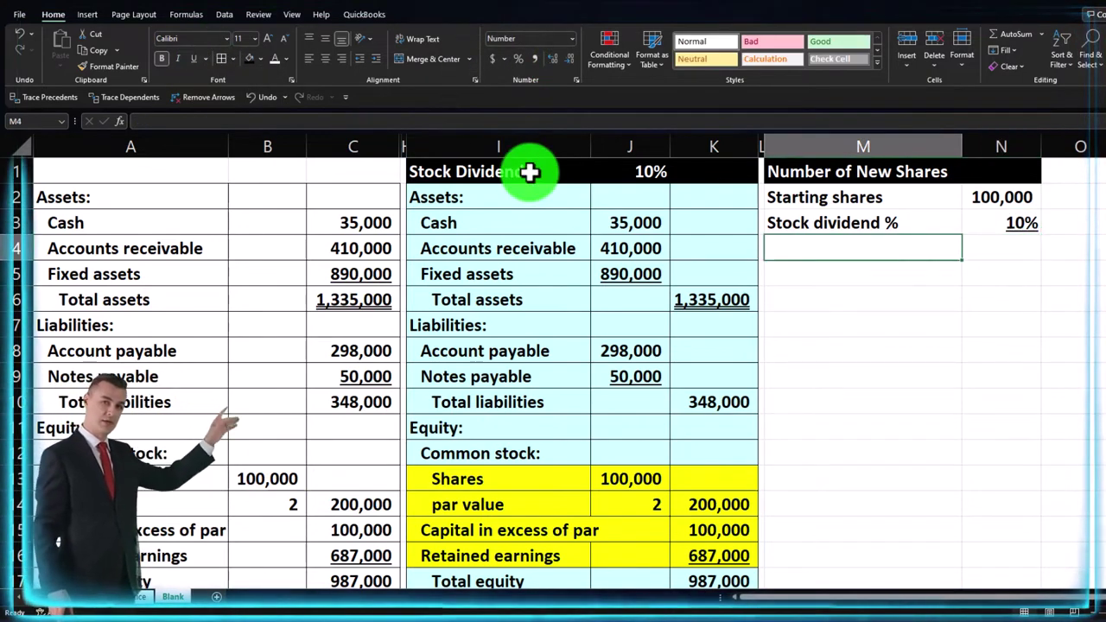
pyautogui.write('Number')
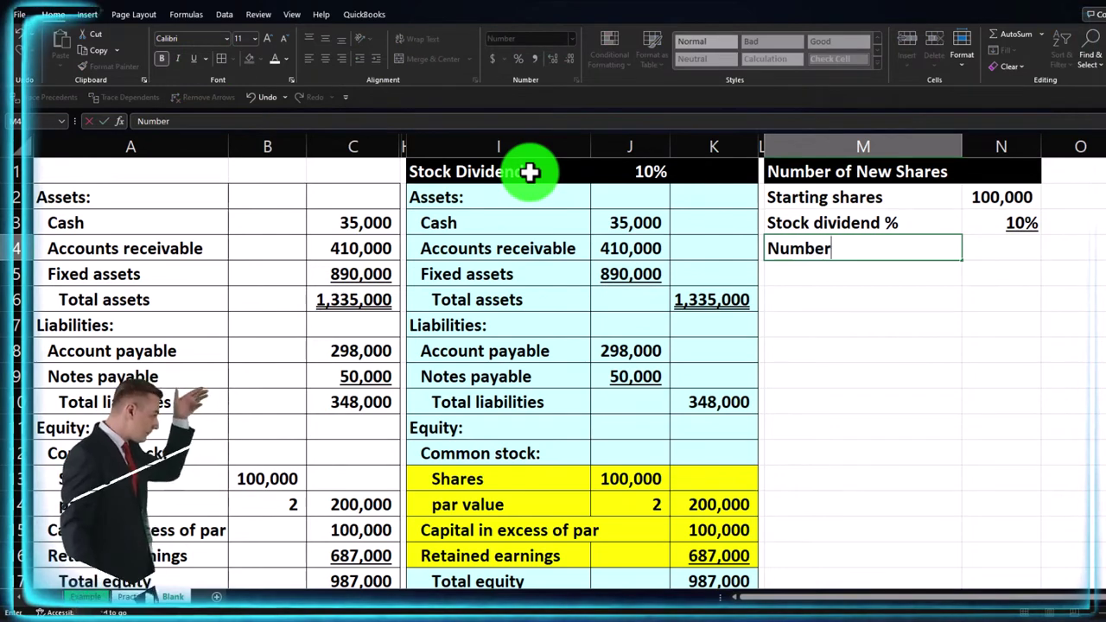
pyautogui.write(' of new share')
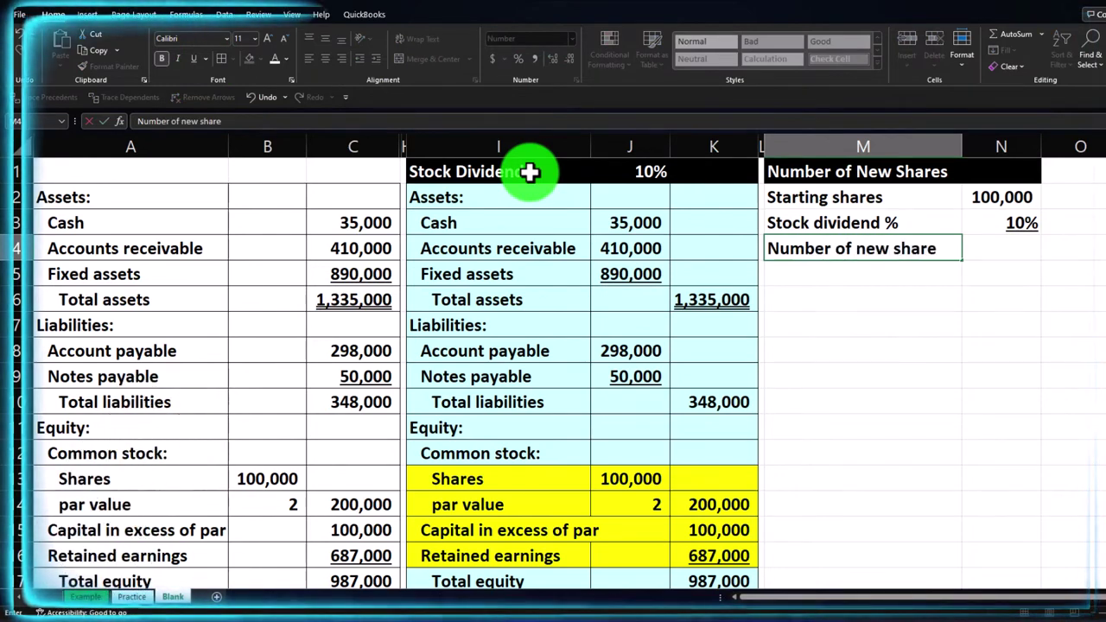
pyautogui.write('s')
pyautogui.press('Tab')
# Calculate the number of new shares in N4 by multiplying the starting shares in N2 by the dividend percentage in N3
pyautogui.write('=')
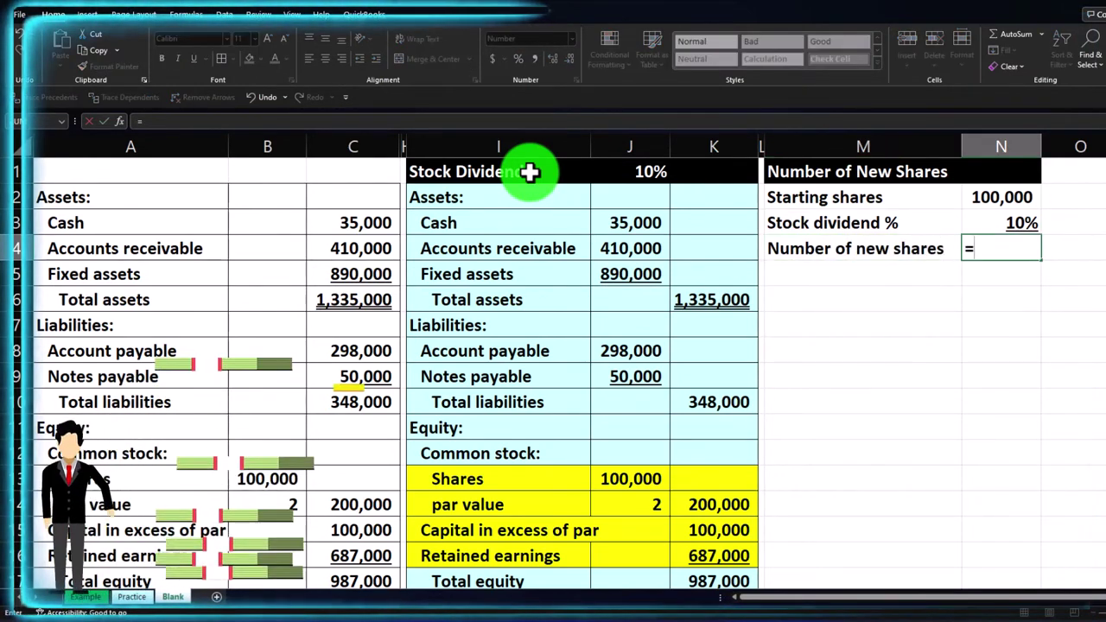
pyautogui.press('Up')
pyautogui.press('Up')
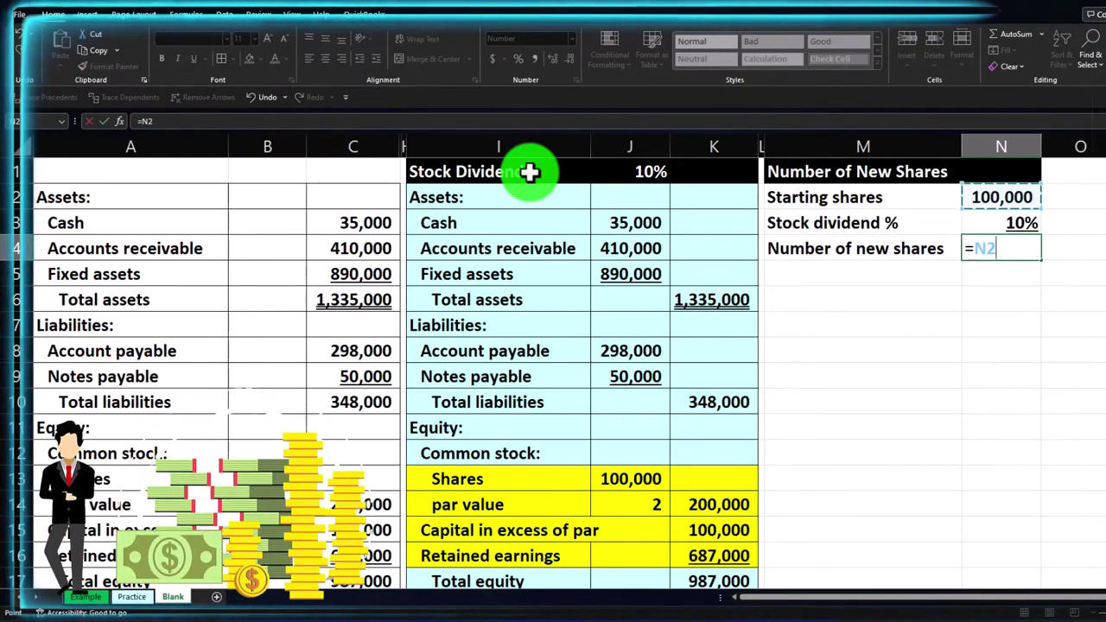
pyautogui.write('*')
pyautogui.press('Return')
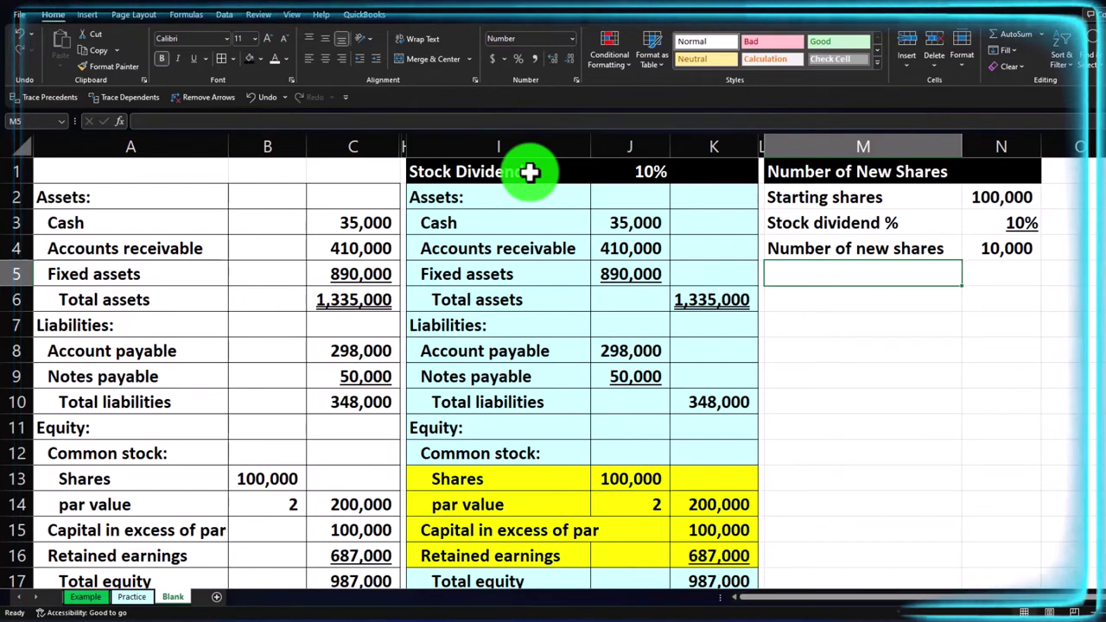
# Apply borders and the recently used light blue fill to the new shares calculation in M2:N4
pyautogui.moveTo(800, 201); pyautogui.dragTo(994, 248)
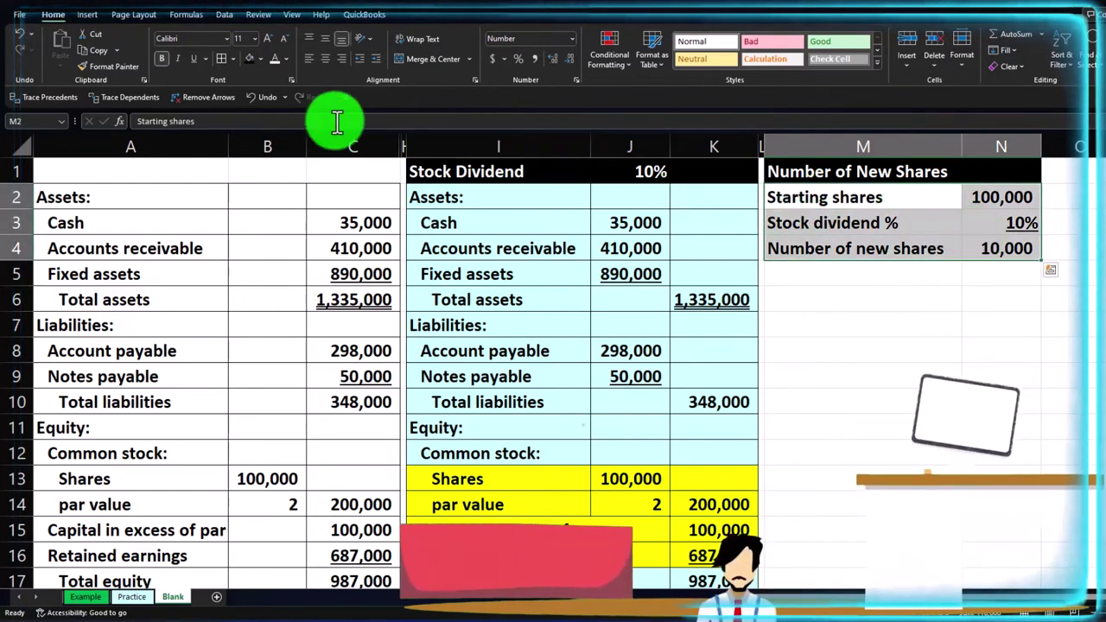
pyautogui.click(261, 58)
pyautogui.click(248, 212)
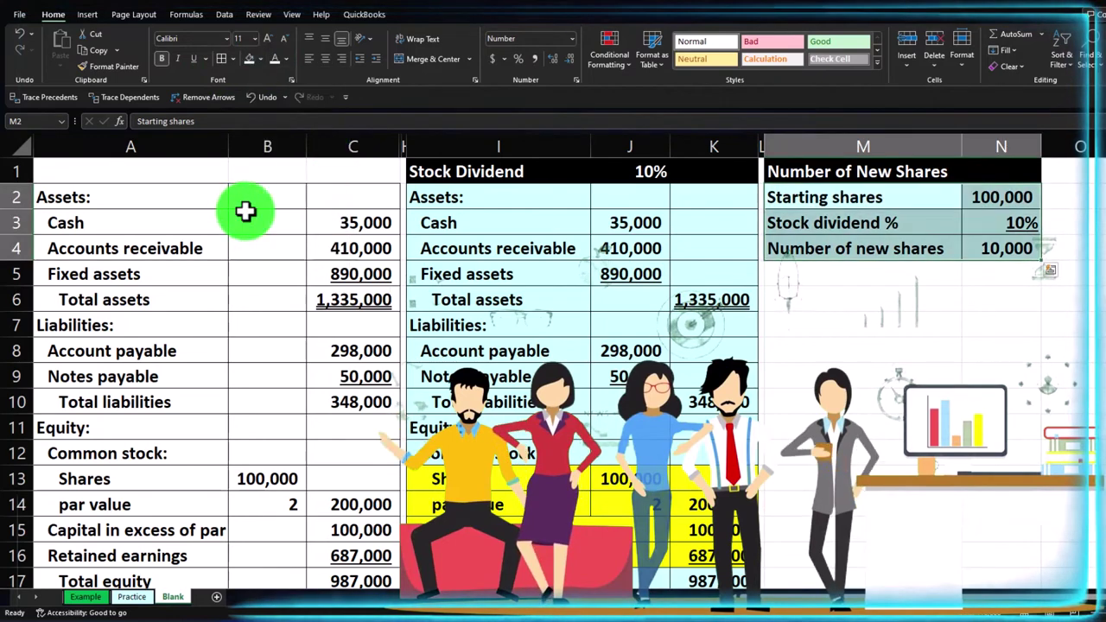
# Enter the heading "New Total Common Stock" in M6, below the new shares calculation
pyautogui.click(806, 299)
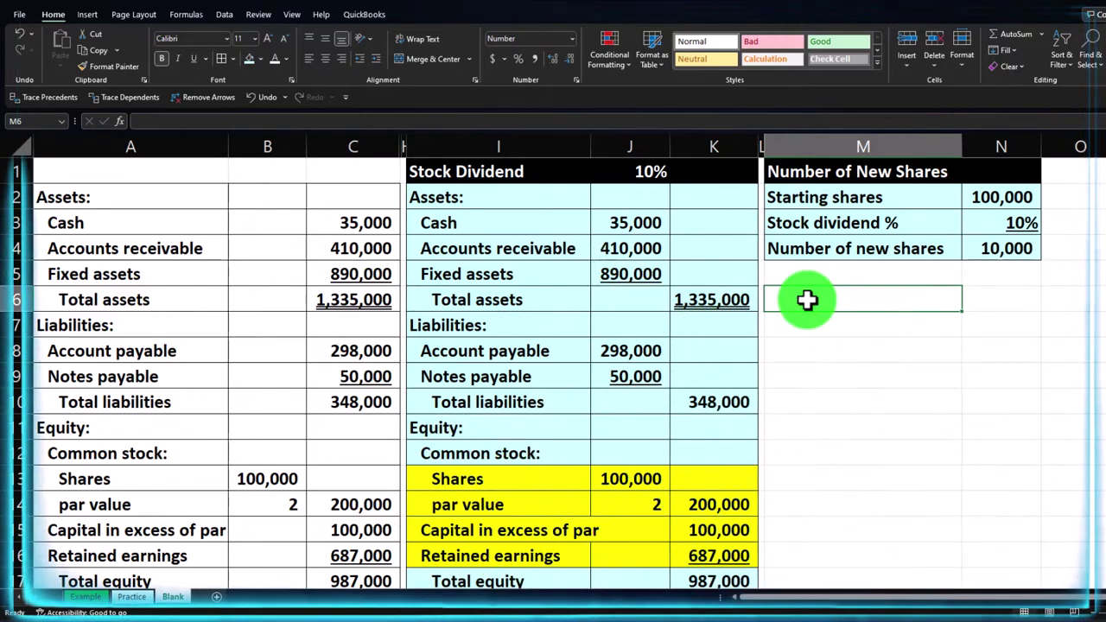
pyautogui.write('New Total')
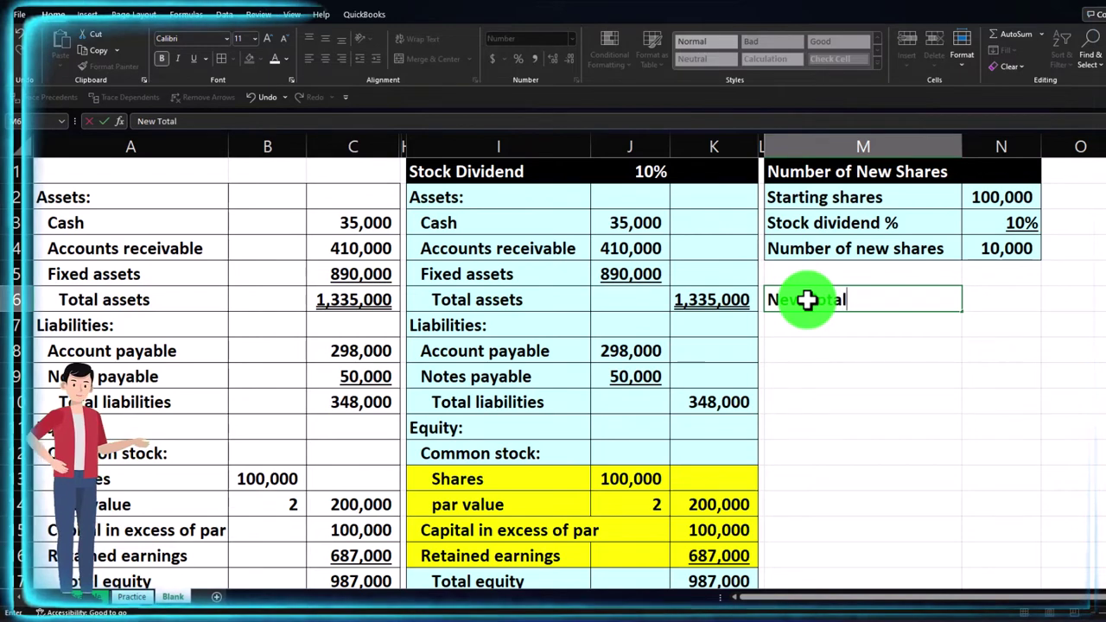
pyautogui.write('Common Stoc')
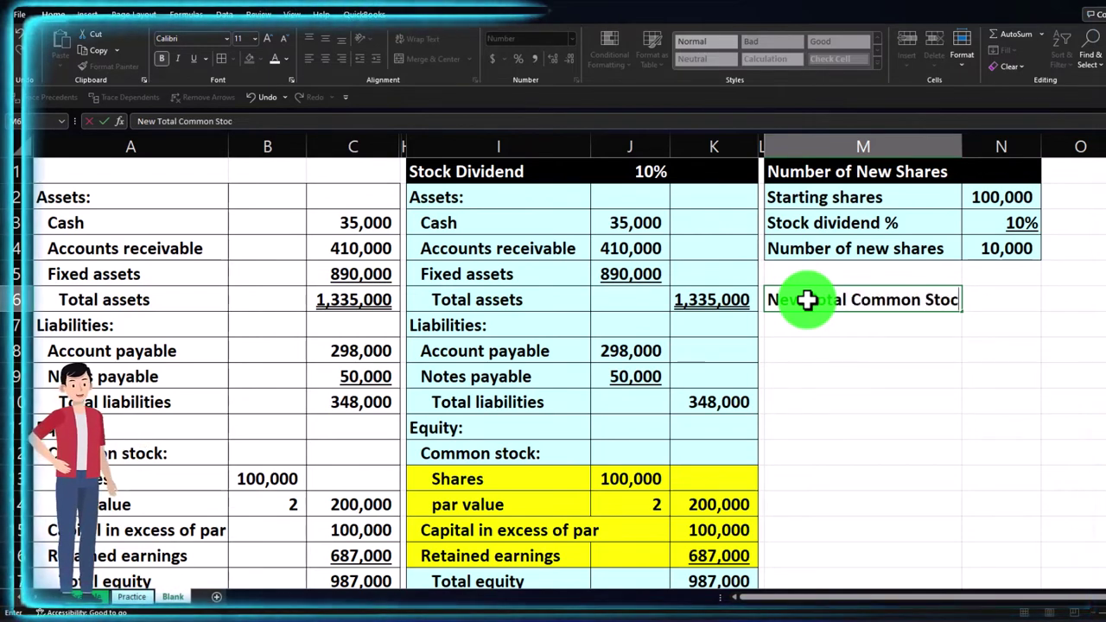
pyautogui.write('k')
pyautogui.press('Return')
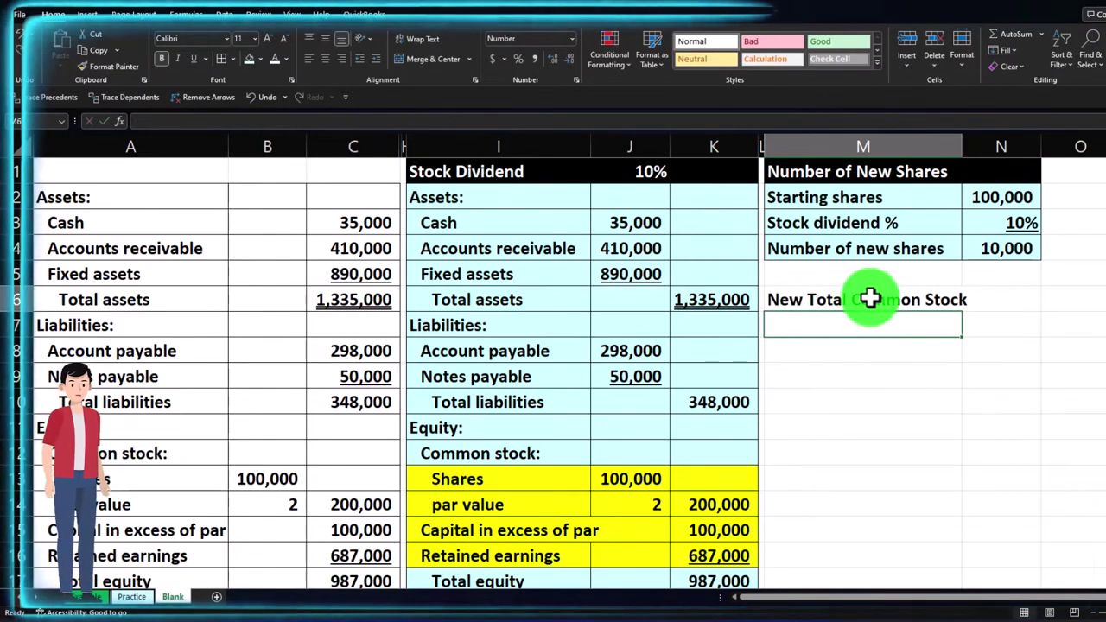
# Format heading cells M6:N6 with a black fill and white text
pyautogui.moveTo(868, 298); pyautogui.dragTo(963, 292)
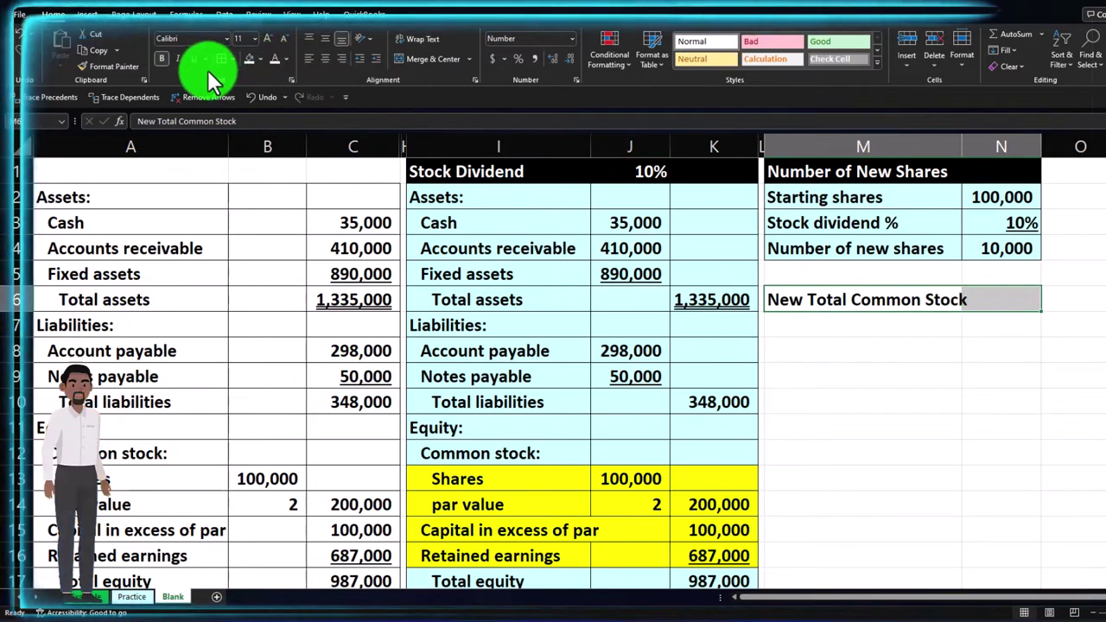
pyautogui.click(261, 59)
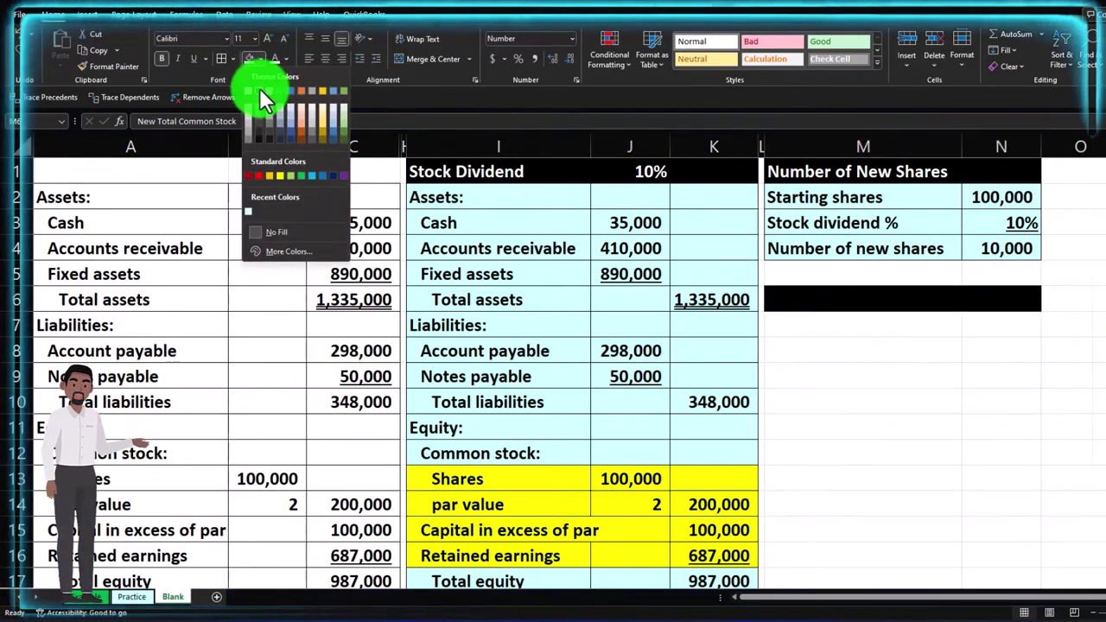
pyautogui.click(260, 88)
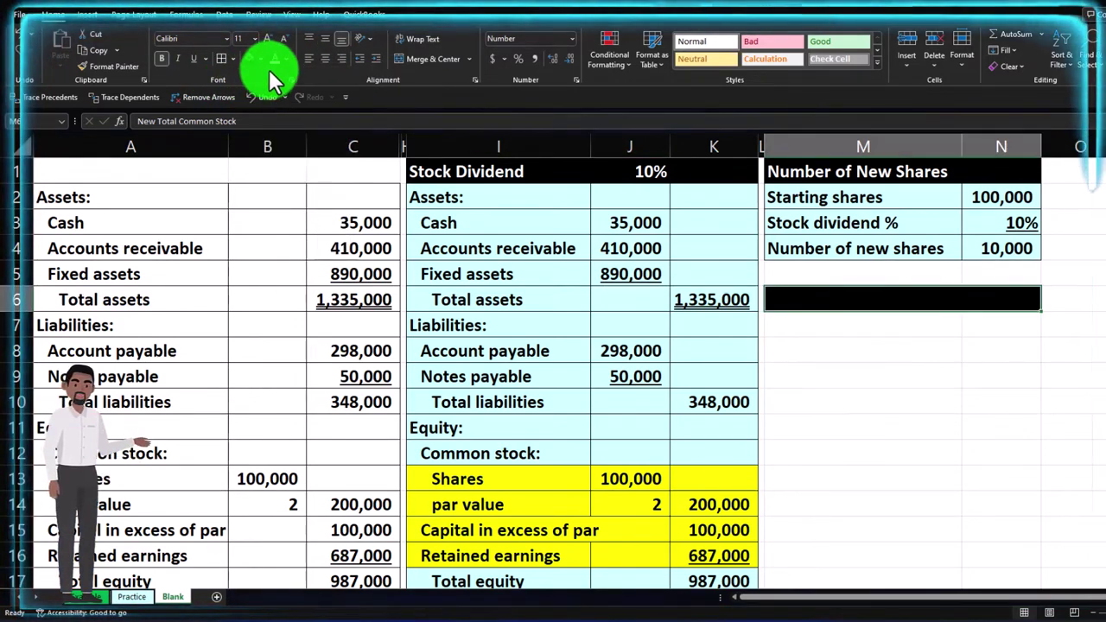
# Link M7 to the "Starting shares" label in M2
pyautogui.click(804, 324)
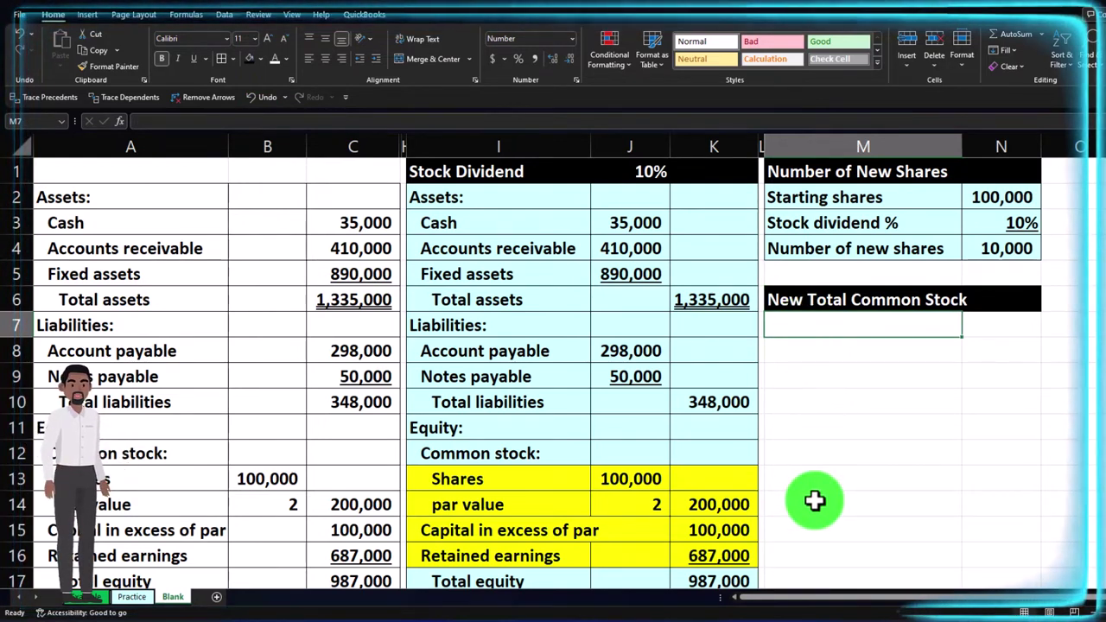
pyautogui.write('=')
pyautogui.press('Up')
pyautogui.press('Up')
pyautogui.press('Up')
pyautogui.press('Up')
pyautogui.press('Up')
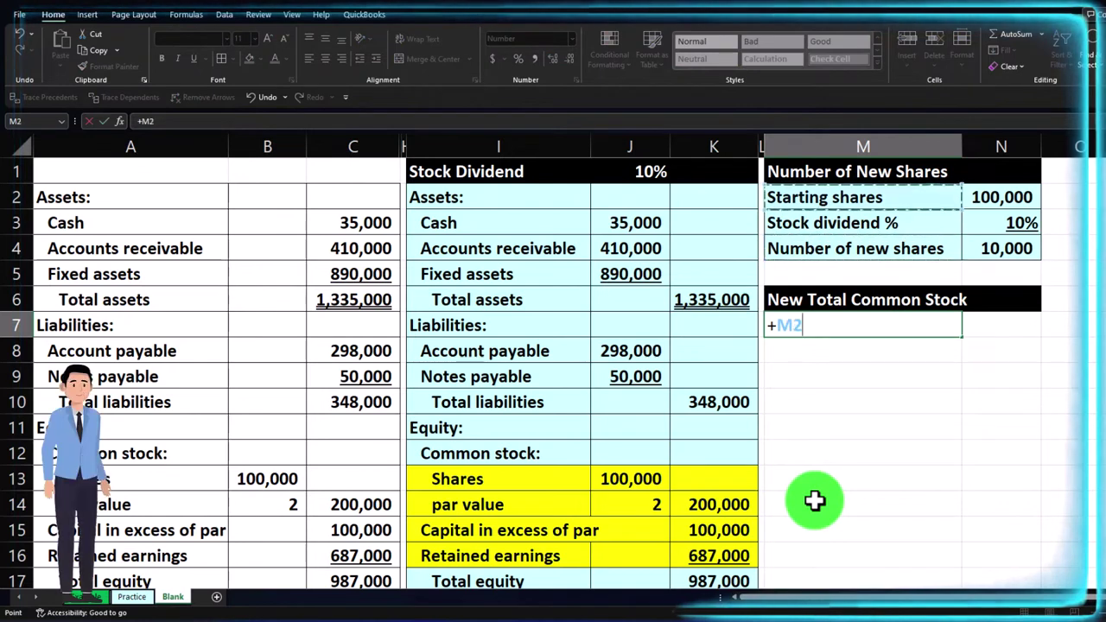
pyautogui.press('Tab')
# Link N7 to the starting share count in N2
pyautogui.write('+')
pyautogui.press('Up')
pyautogui.press('Up')
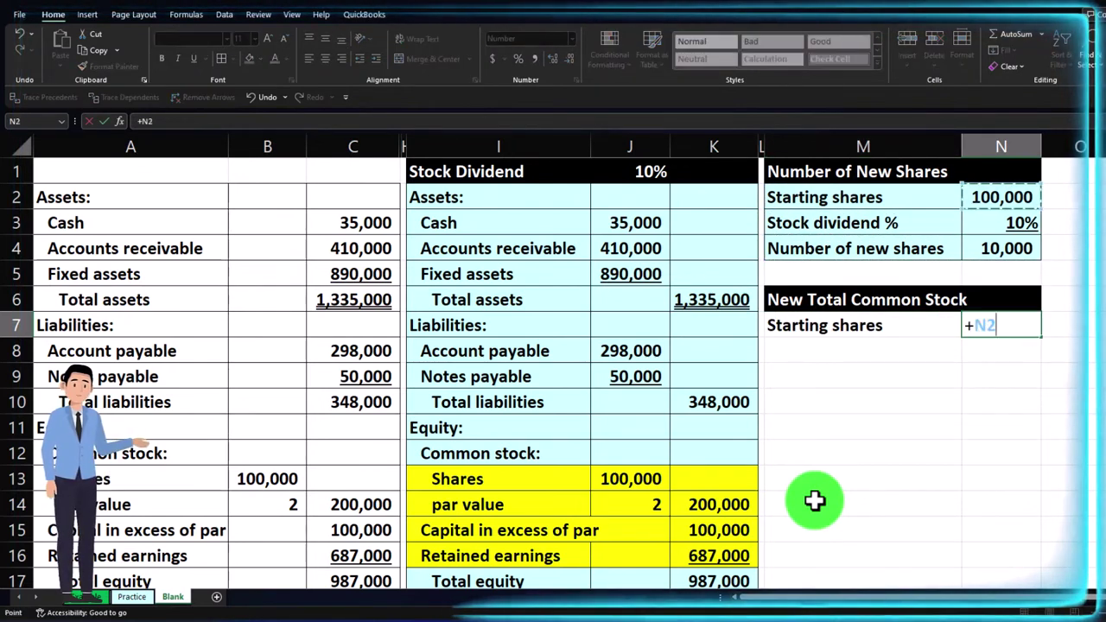
pyautogui.press('Return')
# Link M8 to the "Number of new shares" label in M4
pyautogui.write('+')
pyautogui.press('Up')
pyautogui.press('Up')
pyautogui.press('Up')
pyautogui.press('Up')
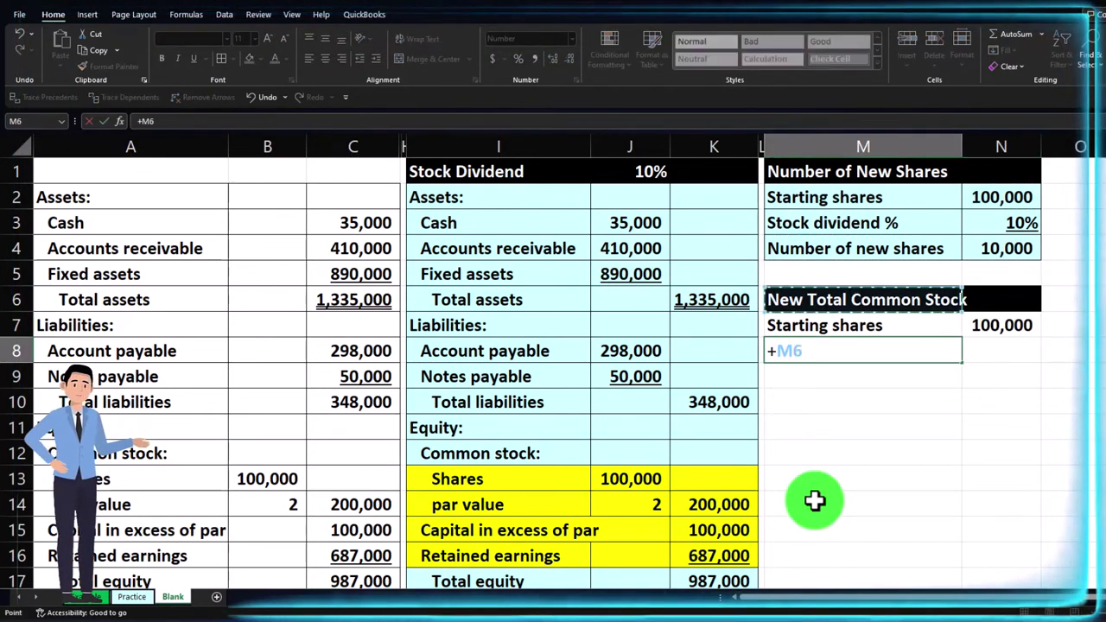
pyautogui.press('Tab')
# Link N8 to the number of new shares in N4 and underline it
pyautogui.write('=')
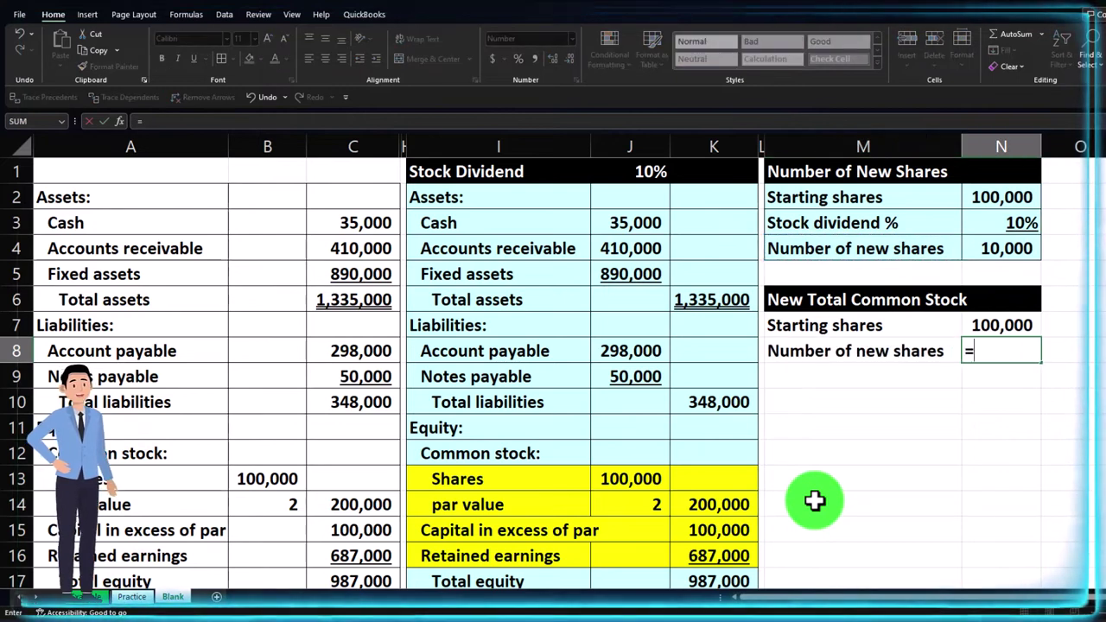
pyautogui.press('Up')
pyautogui.press('Up')
pyautogui.press('Up')
pyautogui.hotkey('ctrl', 'Return')
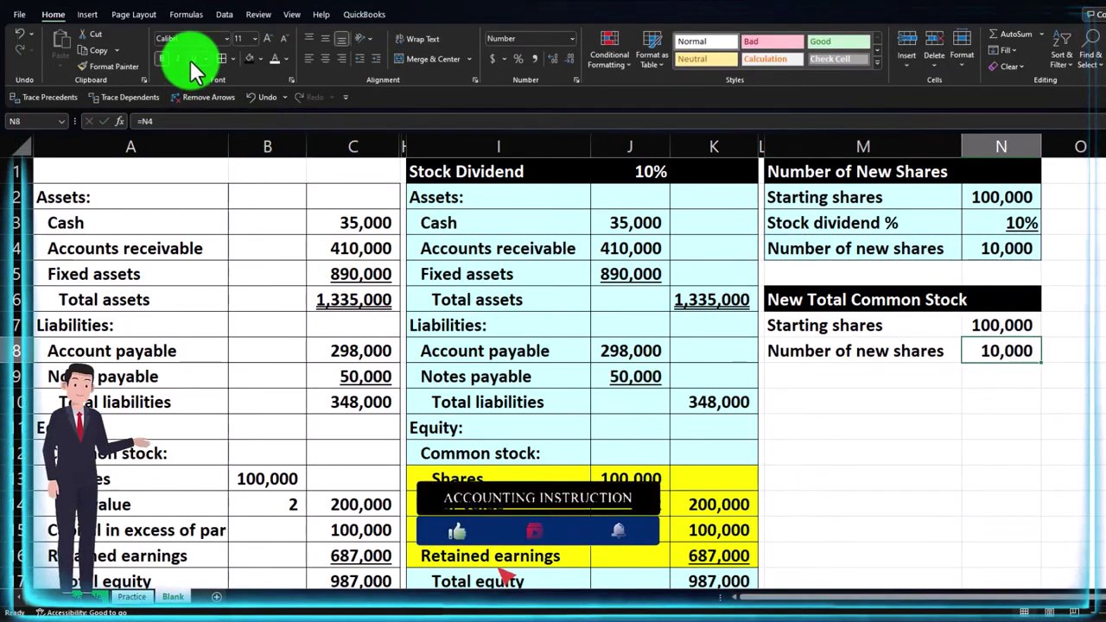
pyautogui.press('Return')
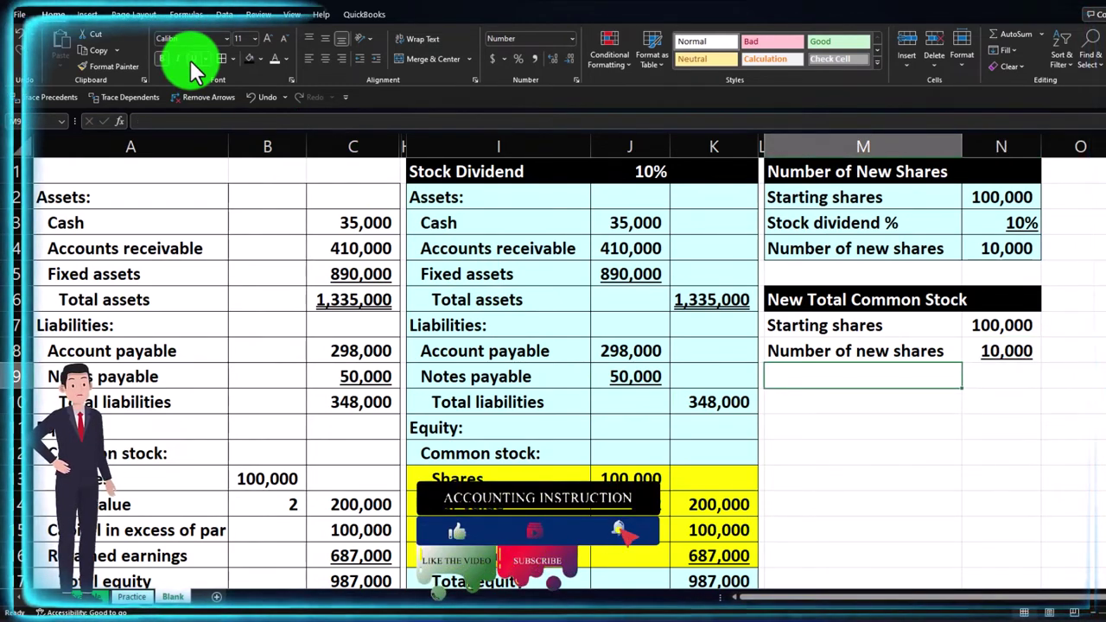
# Label M9 "New total common stock" beneath the number of new shares row
pyautogui.write('New to')
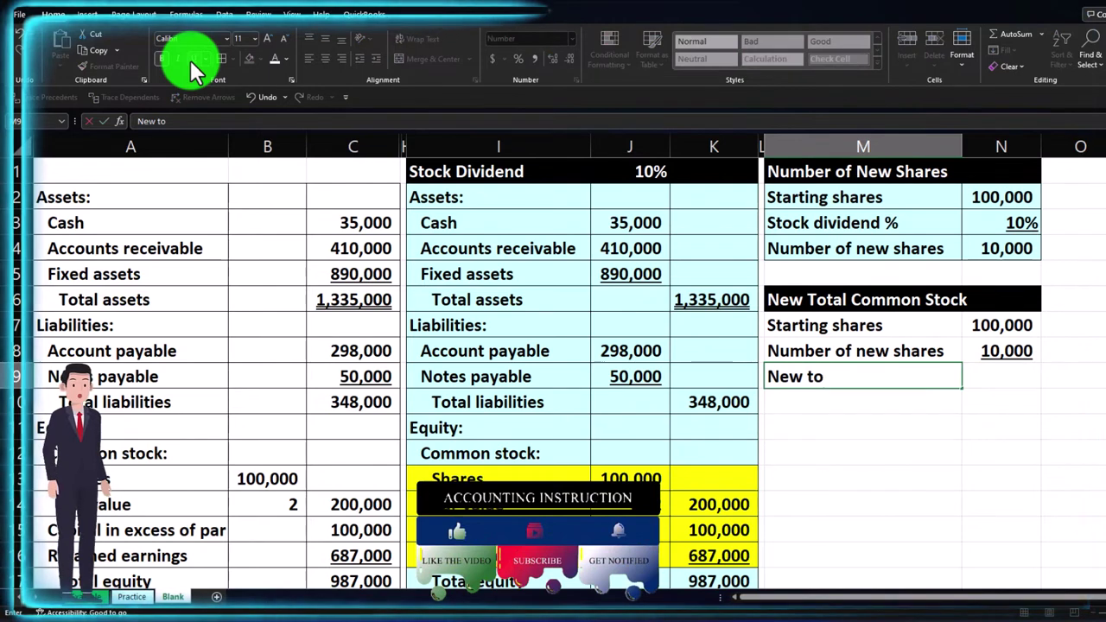
pyautogui.press('BackSpace')
pyautogui.press('BackSpace')
pyautogui.press('BackSpace')
pyautogui.write('tota')
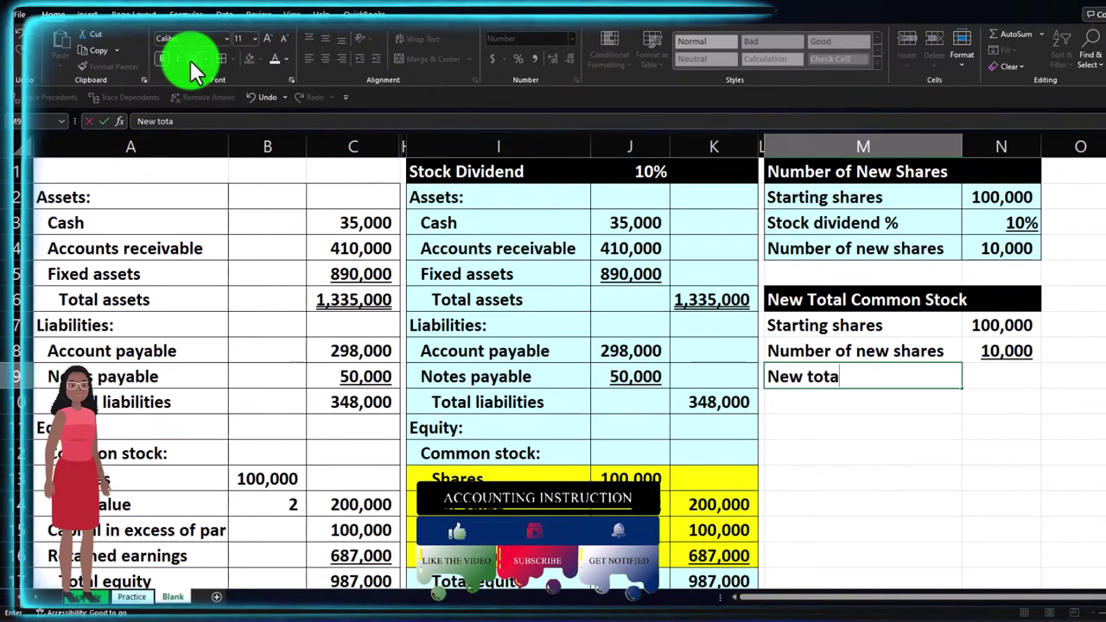
pyautogui.write('l common stock')
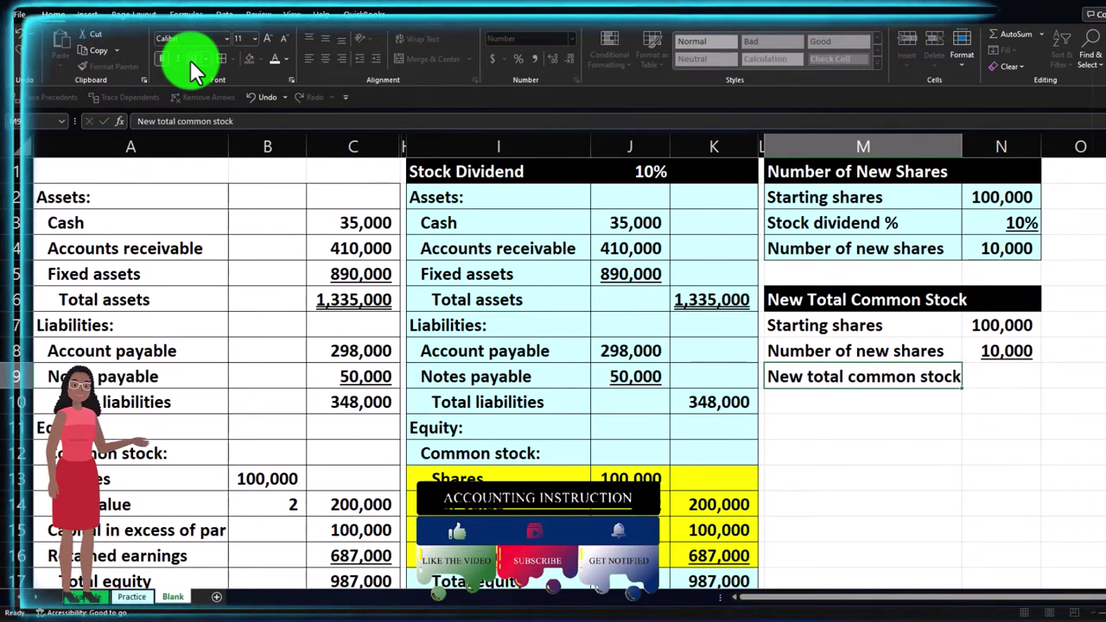
pyautogui.press('Tab')
# Total the starting and new shares in N9 with a SUM of N7:N8
pyautogui.write('=sum(')
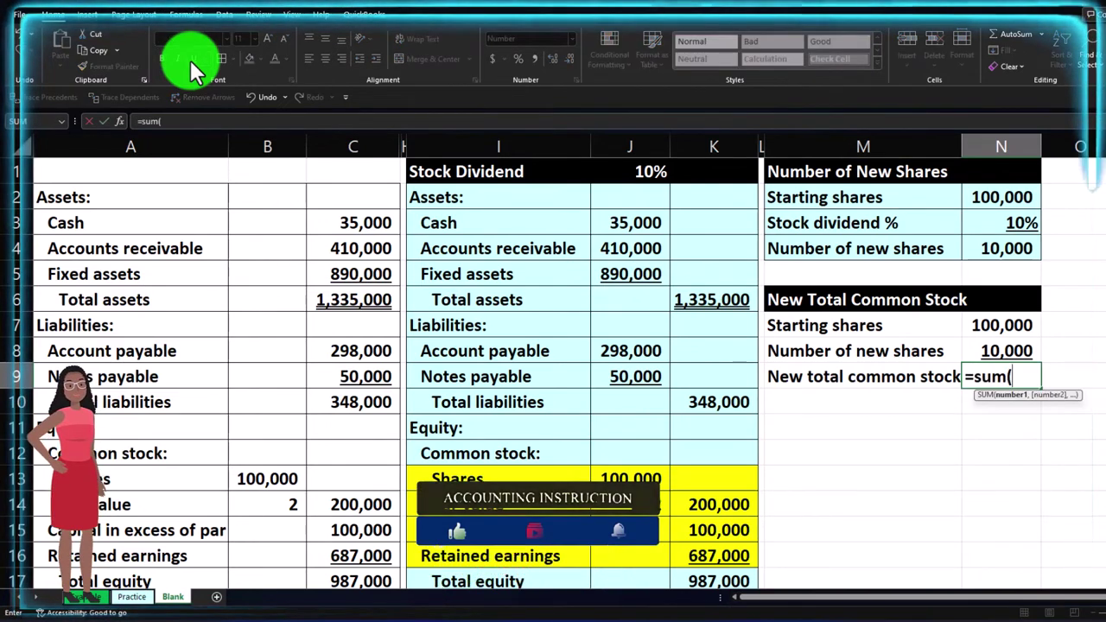
pyautogui.press('Up')
pyautogui.press('Return')
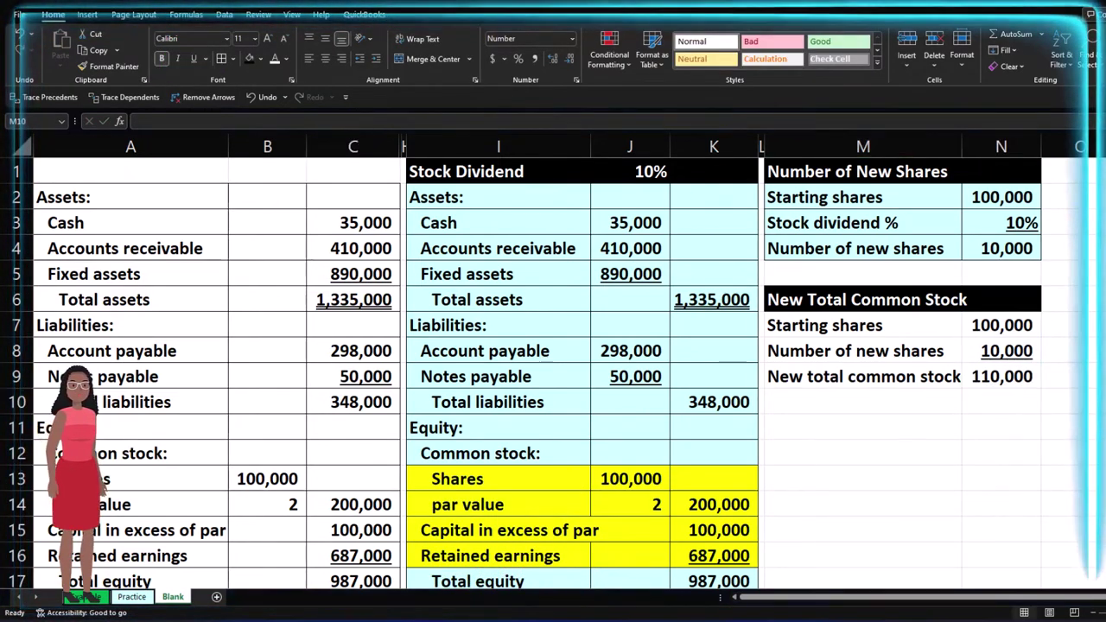
# Apply borders and the recently used light blue fill to the total common stock calculation in M7:N9
pyautogui.moveTo(847, 325); pyautogui.dragTo(976, 371)
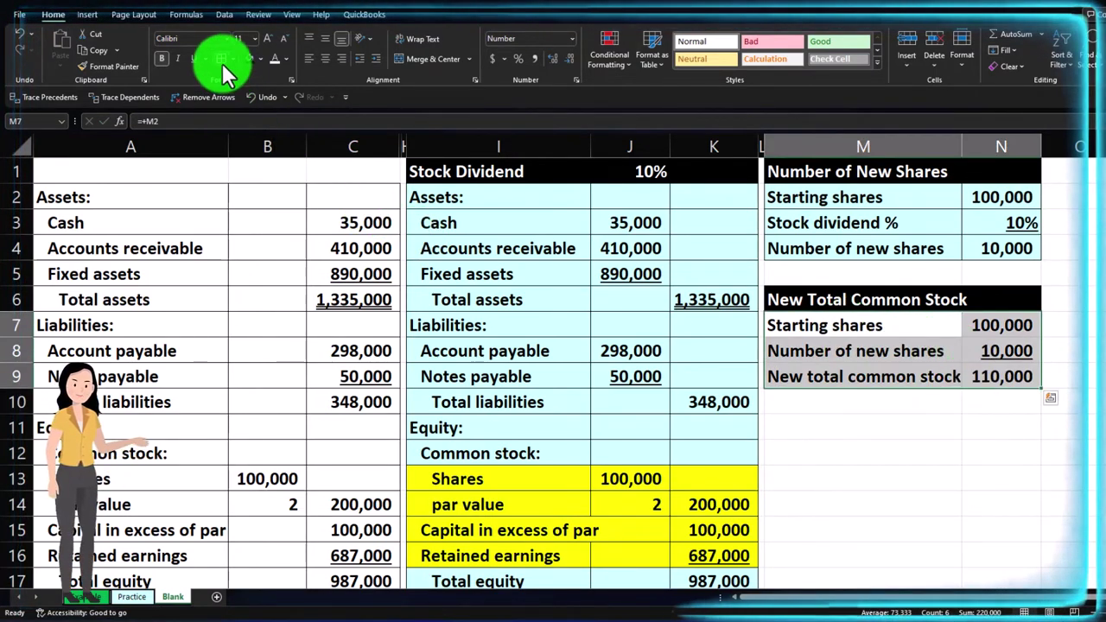
pyautogui.click(258, 57)
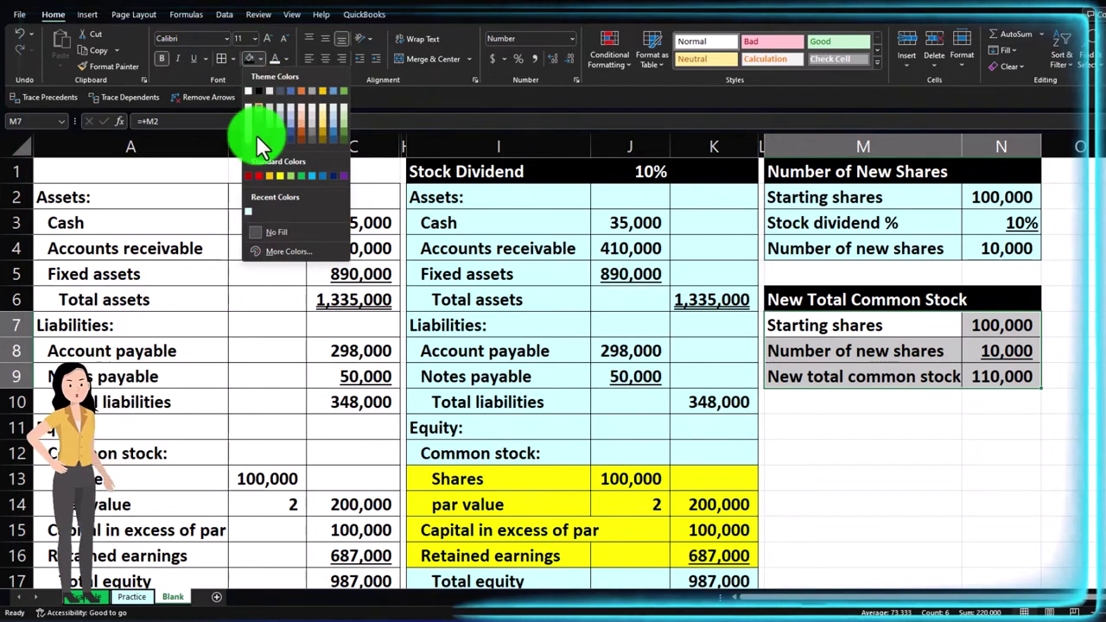
pyautogui.click(256, 220)
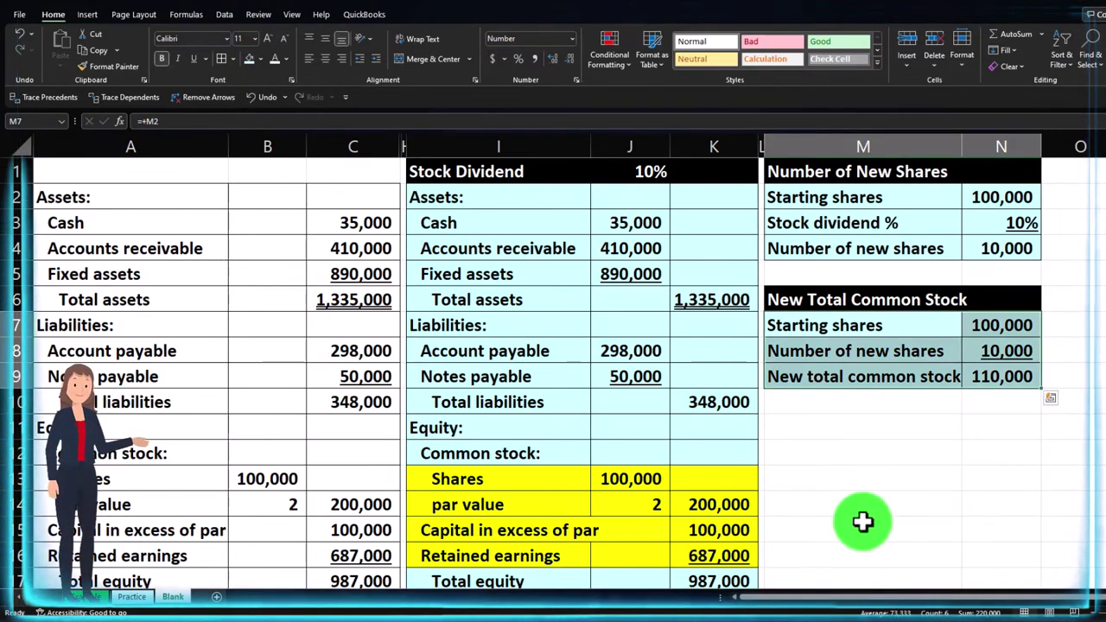
# Enter the heading "Cosmmon Stock Value" in M11 beneath the total common stock calculation
pyautogui.scroll(-1, 863, 521)
pyautogui.scroll(-1, 863, 521)
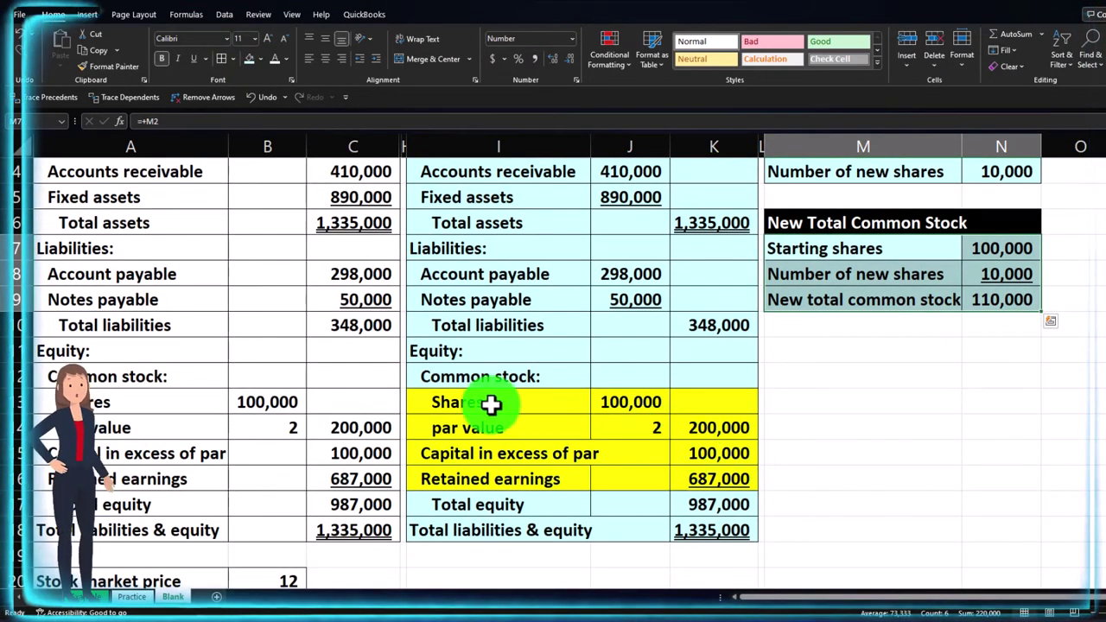
pyautogui.moveTo(494, 404); pyautogui.dragTo(683, 424)
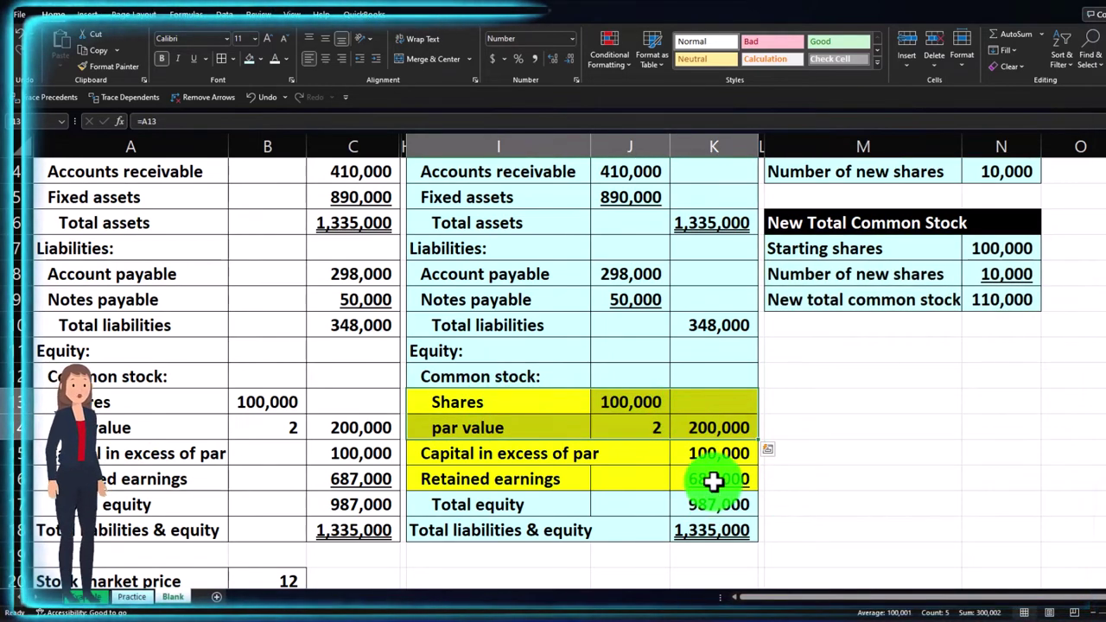
pyautogui.click(707, 427)
pyautogui.moveTo(707, 427); pyautogui.dragTo(709, 463)
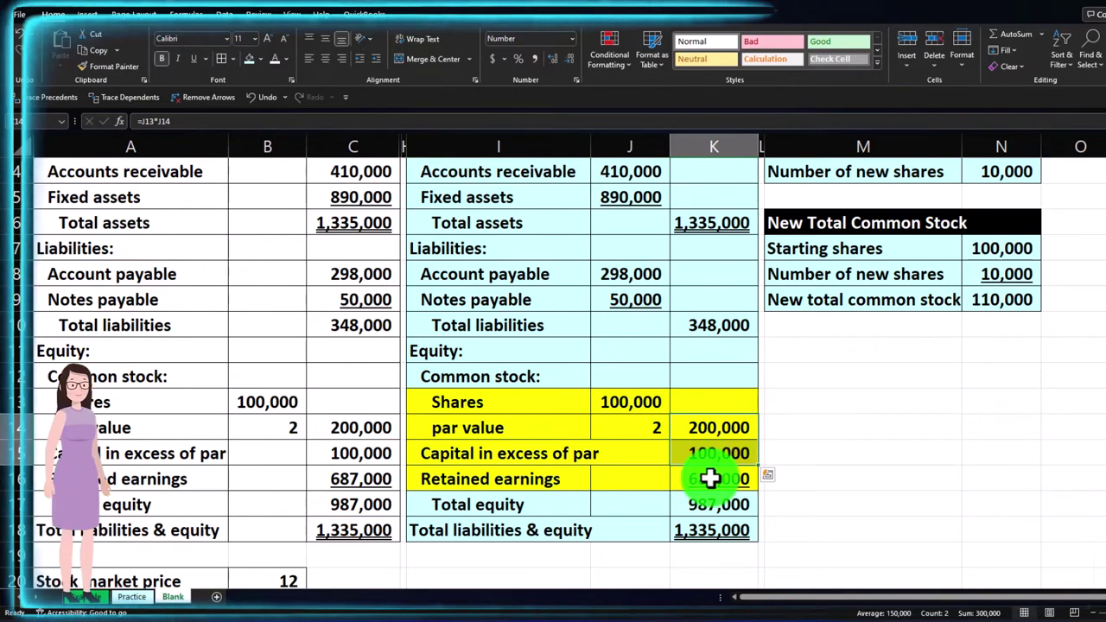
pyautogui.click(807, 349)
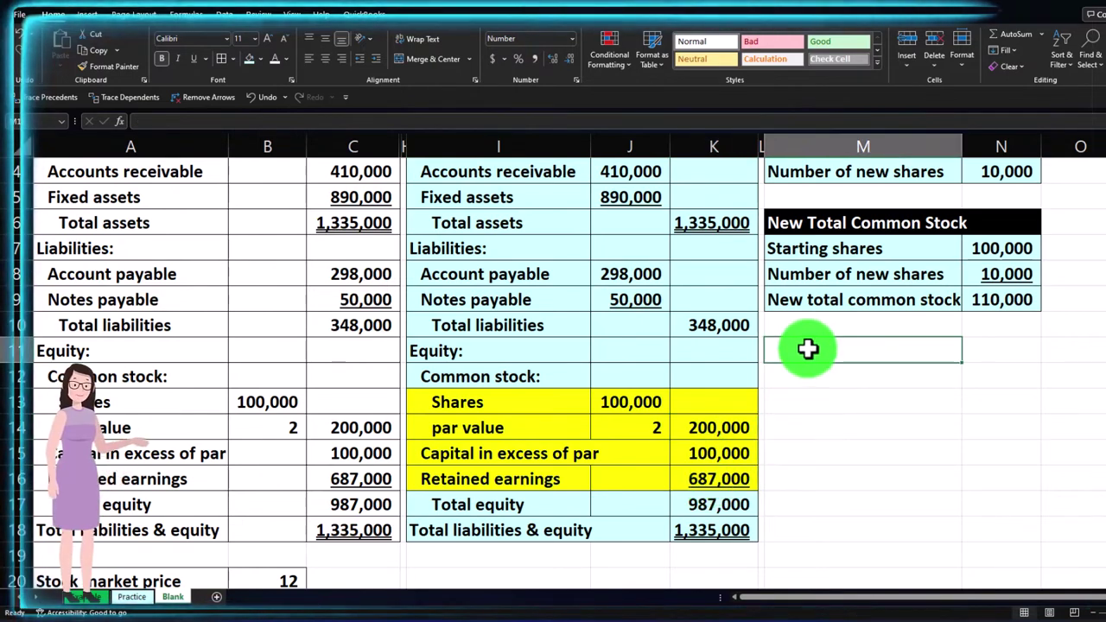
pyautogui.write('Cosmmon S')
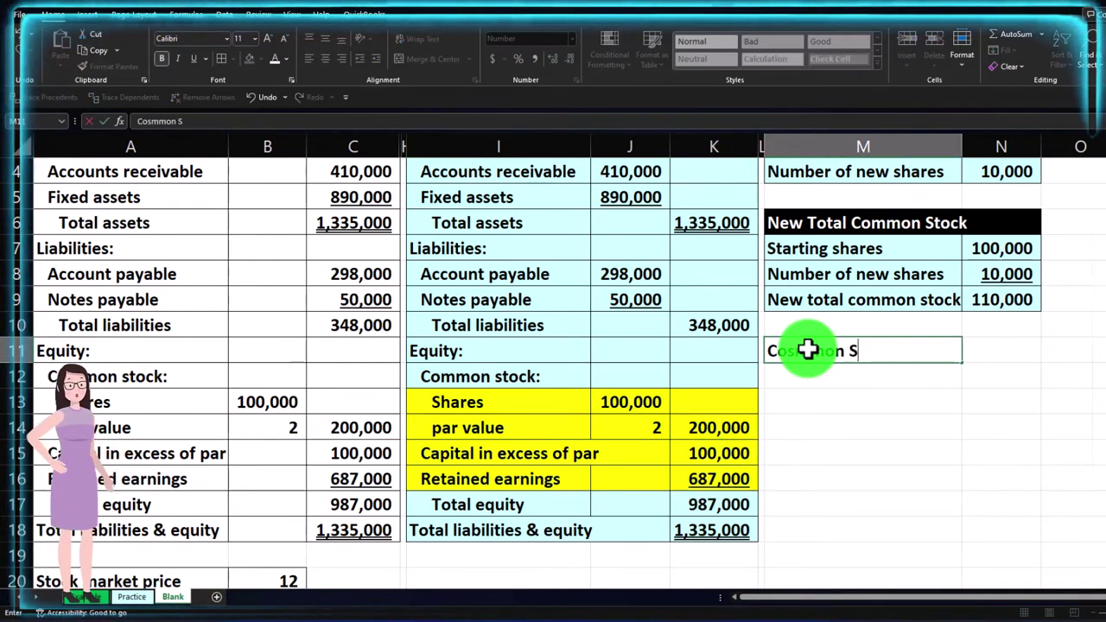
pyautogui.write('tco')
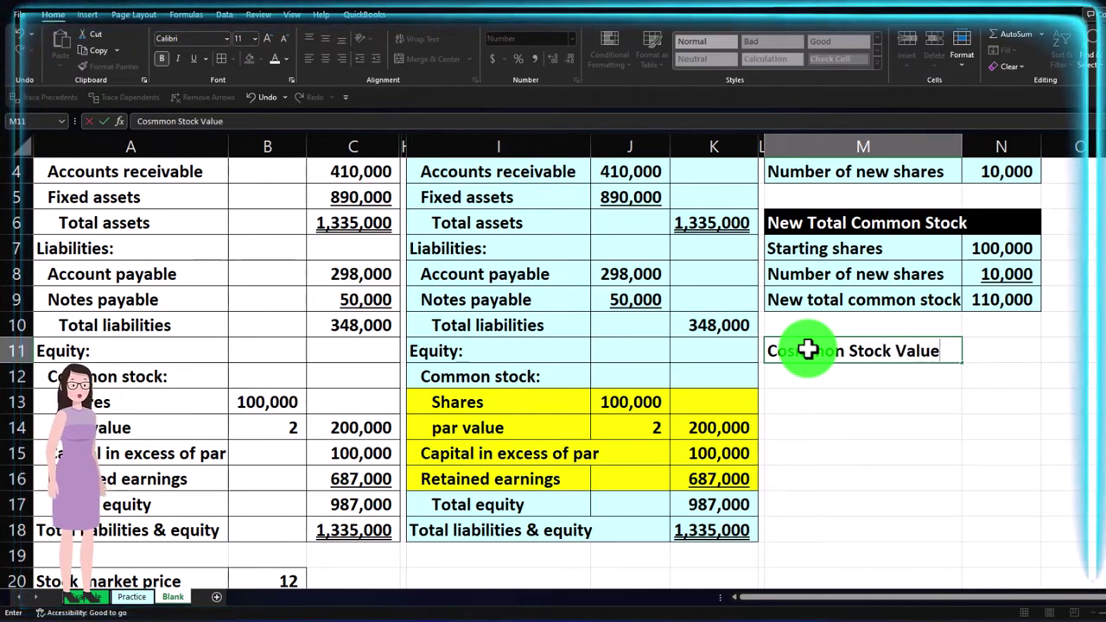
# Format the heading cells M11:N11 with a black fill and white font
pyautogui.moveTo(807, 351); pyautogui.dragTo(988, 348)
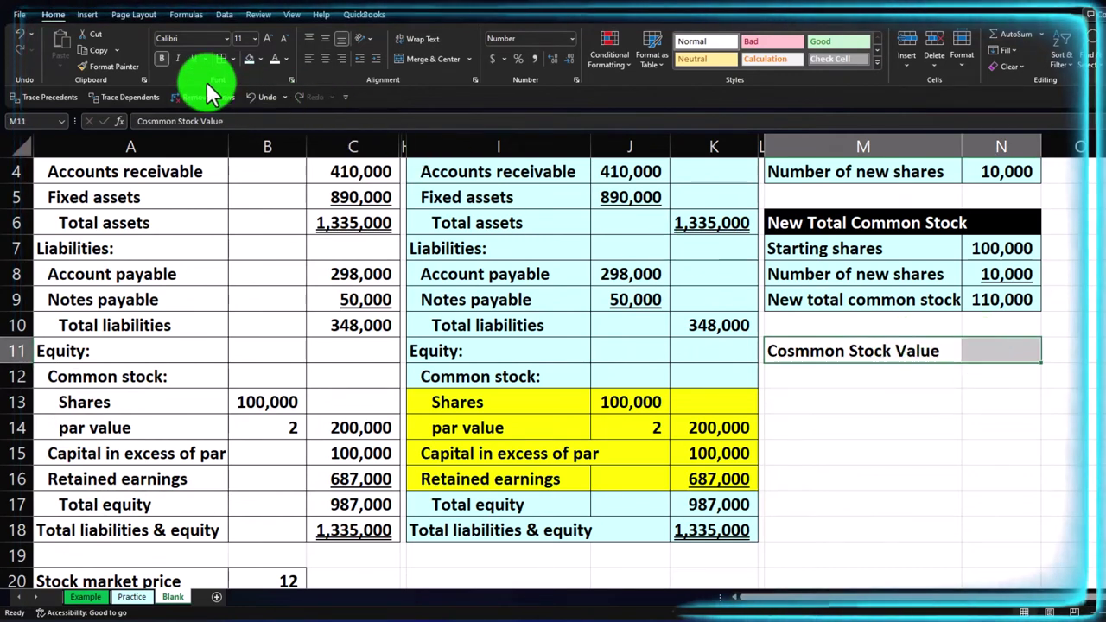
pyautogui.click(259, 58)
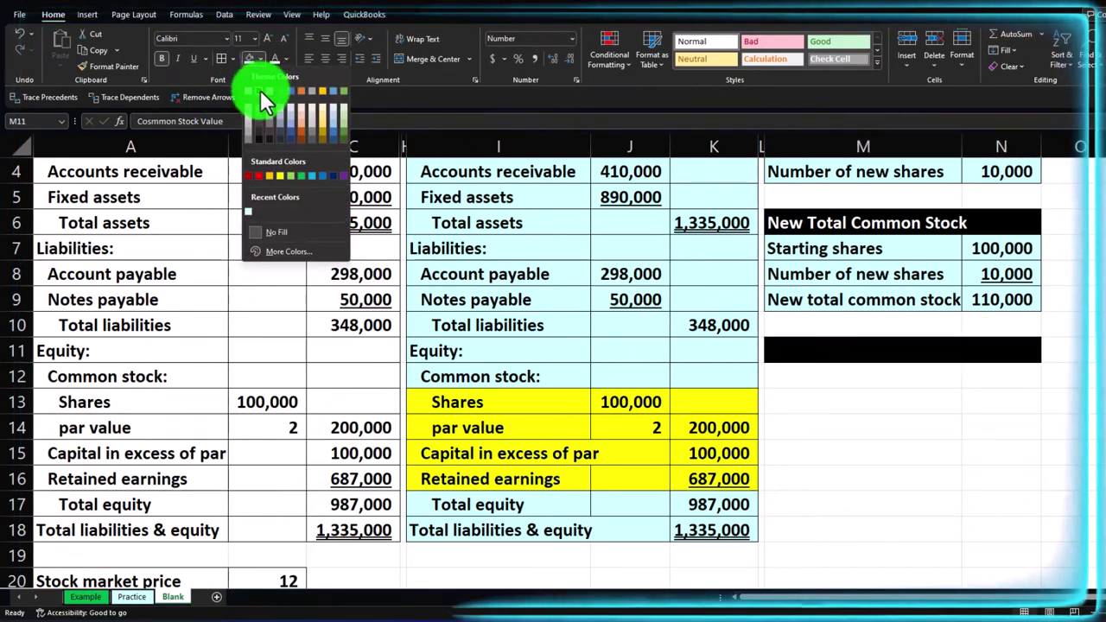
pyautogui.click(260, 90)
pyautogui.click(274, 61)
# Link the label in M12 to the "New total common stock" label in M9
pyautogui.click(791, 370)
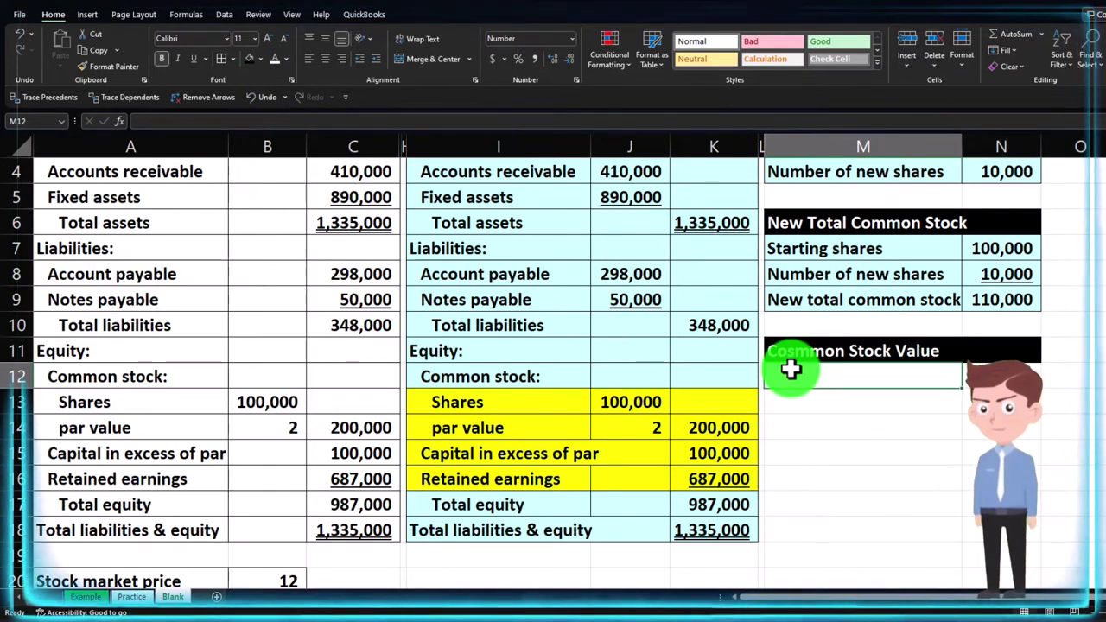
pyautogui.write('=')
pyautogui.press('Up')
pyautogui.press('Up')
pyautogui.press('Up')
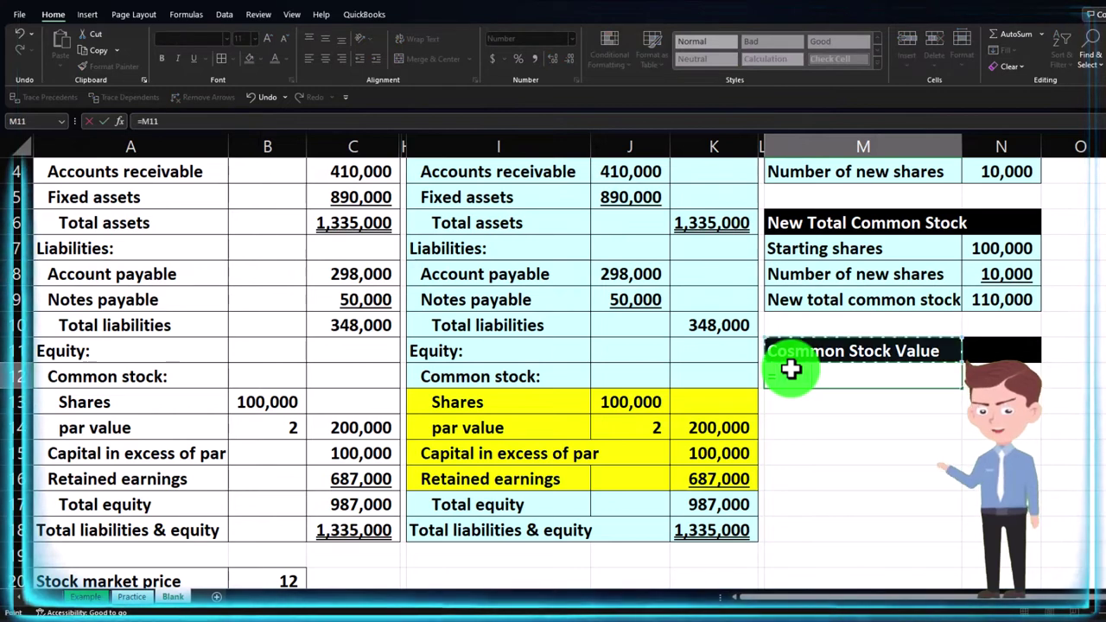
pyautogui.press('Tab')
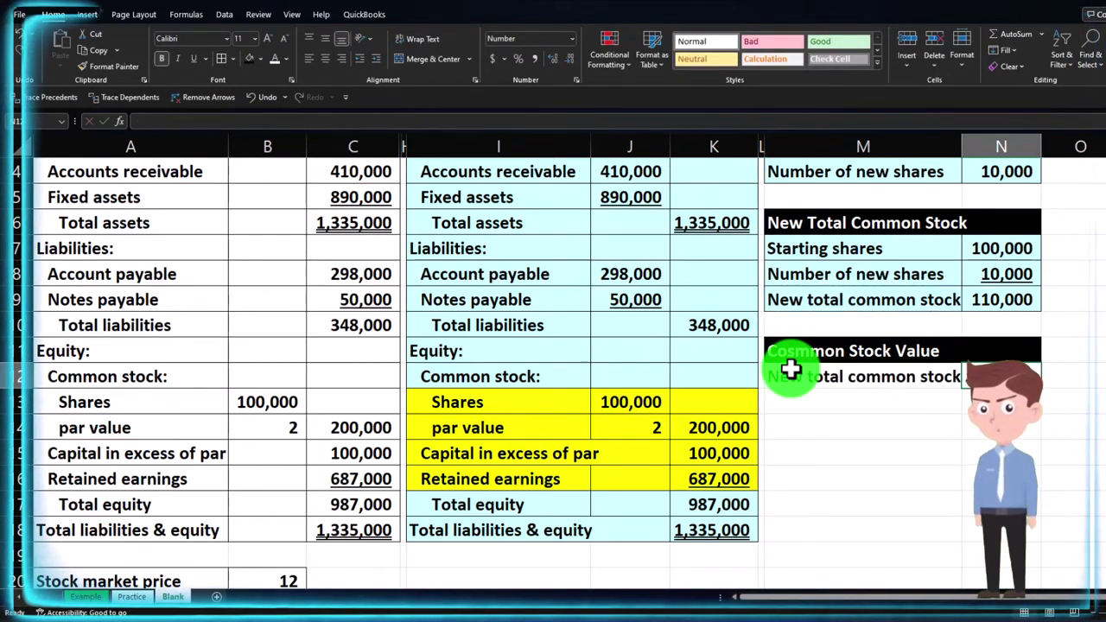
# Link N12 to the new total common stock amount in N9
pyautogui.write('=')
pyautogui.press('Up')
pyautogui.press('Up')
pyautogui.press('Up')
pyautogui.press('Return')
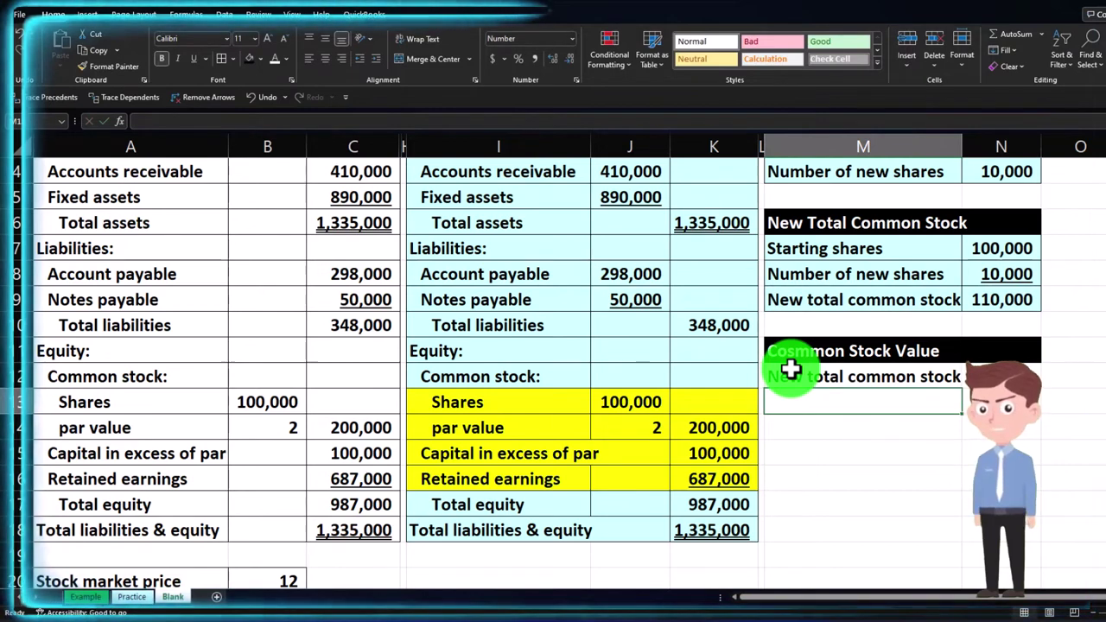
# Link the label in M13 to the "par value" label in A14
pyautogui.write('=')
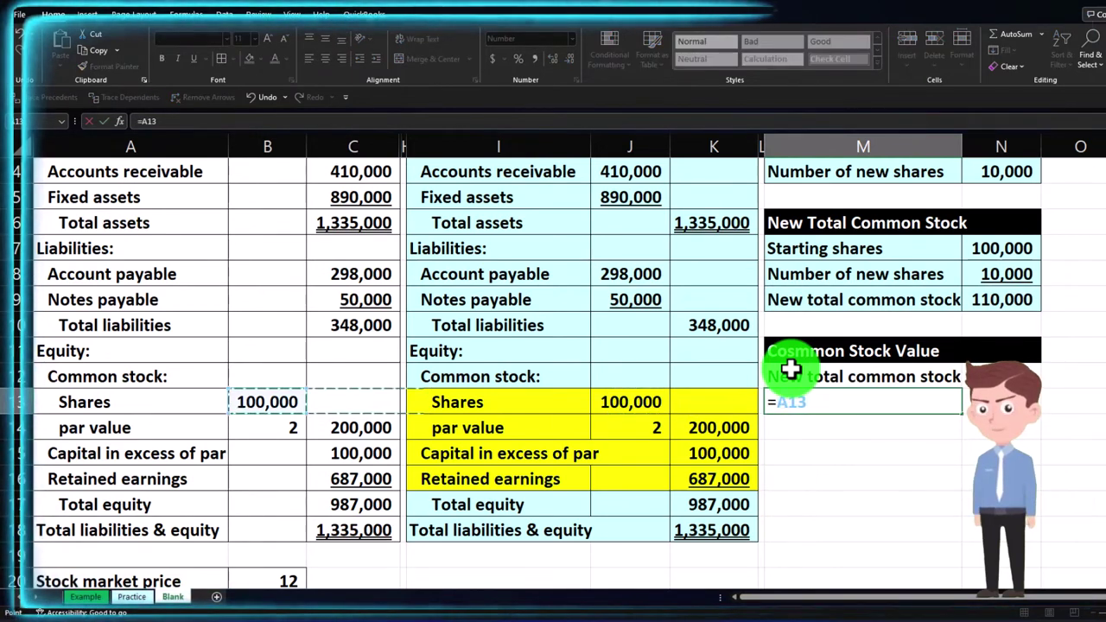
pyautogui.press('Down')
pyautogui.press('Tab')
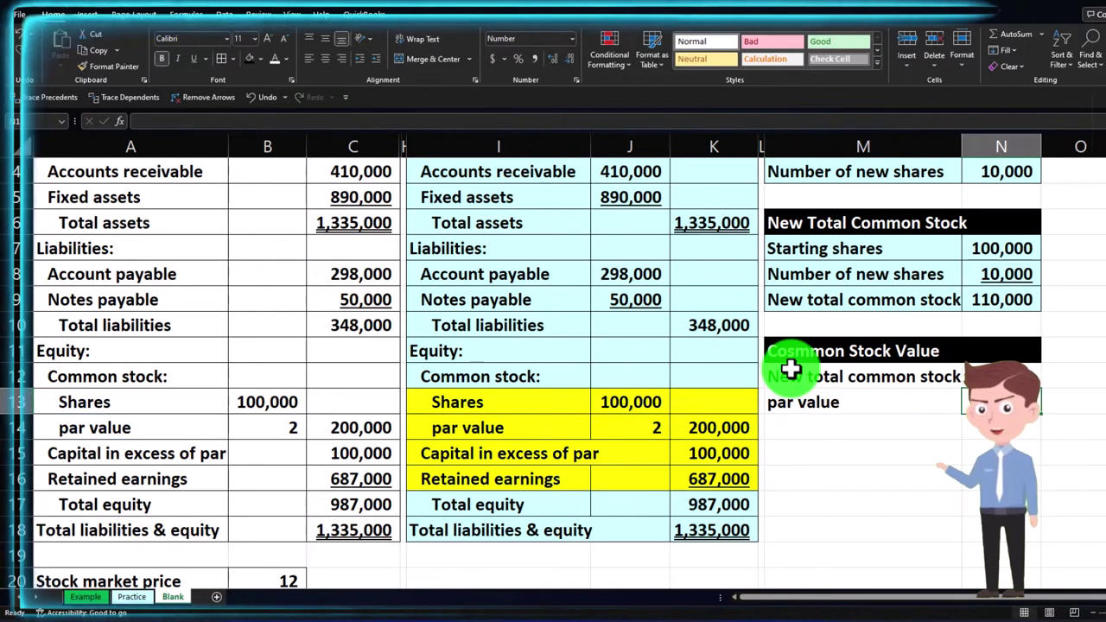
# Link N13 to the par value amount in B14 and underline it
pyautogui.write('=')
pyautogui.press('Left')
pyautogui.press('Left')
pyautogui.press('Left')
pyautogui.press('Left')
pyautogui.press('Left')
pyautogui.press('Left')
pyautogui.press('Left')
pyautogui.press('Left')
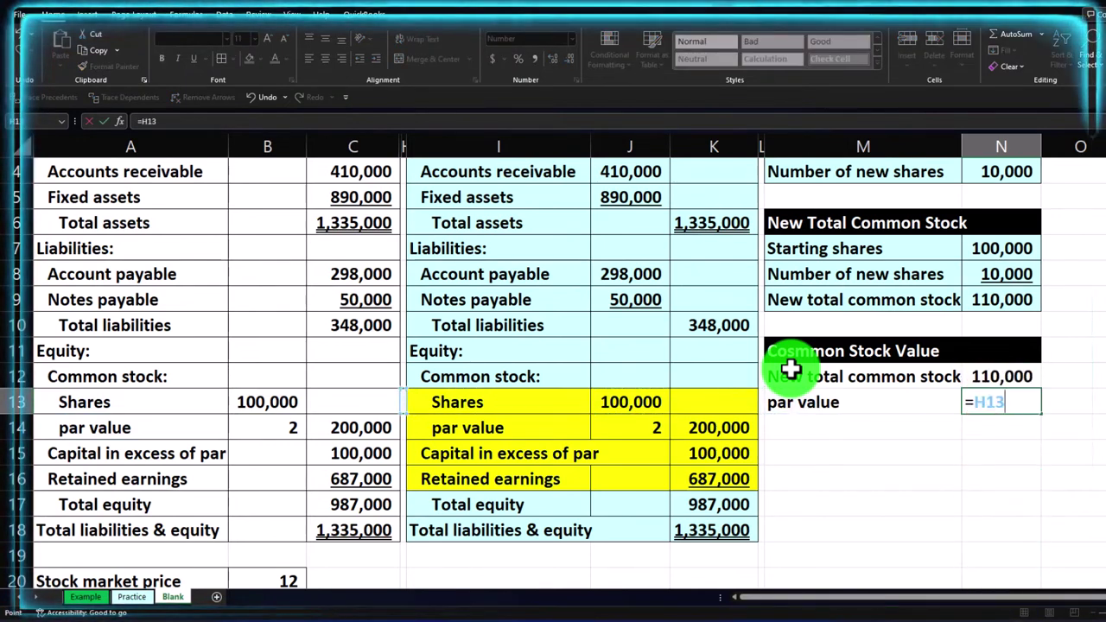
pyautogui.press('Down')
pyautogui.hotkey('ctrl', 'Return')
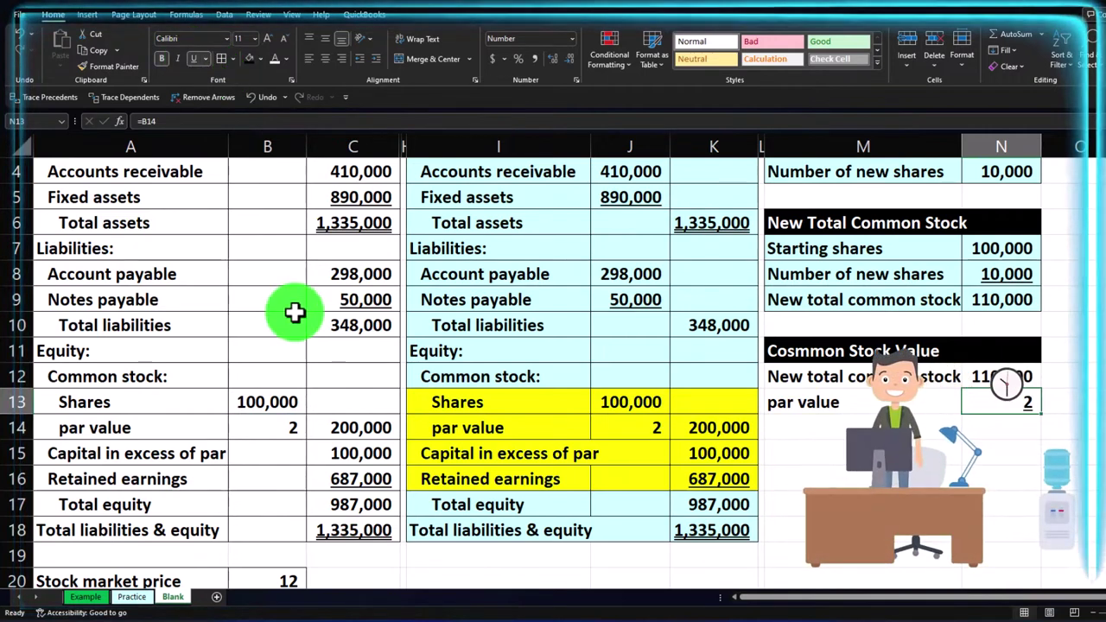
pyautogui.press('Down')
pyautogui.press('Left')
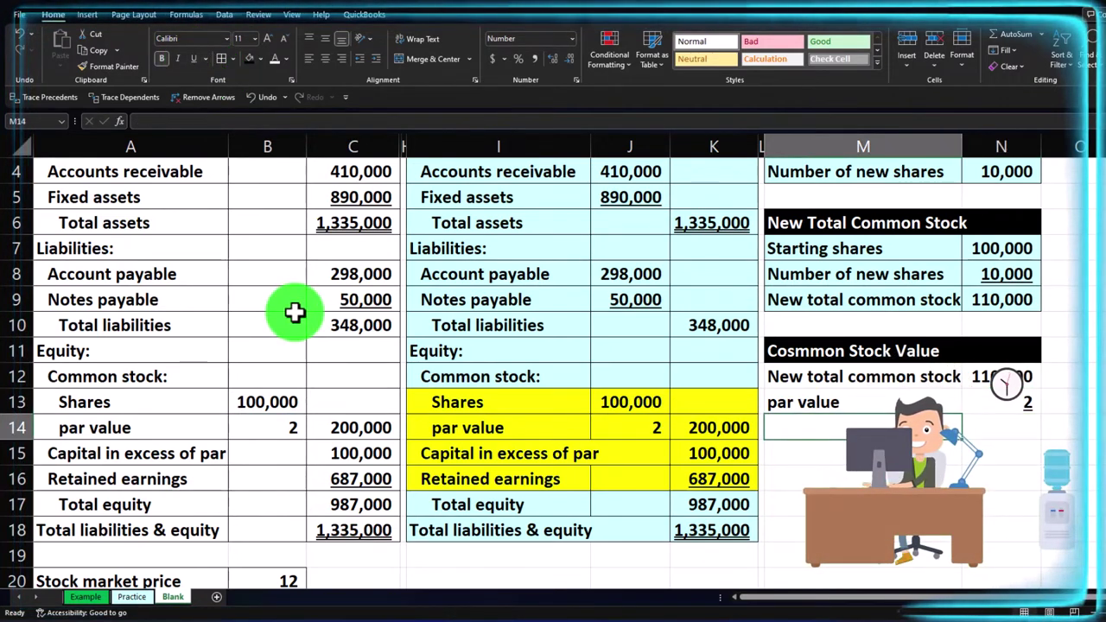
pyautogui.write('C')
pyautogui.press('BackSpace')
pyautogui.press('BackSpace')
pyautogui.press('BackSpace')
pyautogui.press('BackSpace')
pyautogui.press('BackSpace')
pyautogui.press('BackSpace')
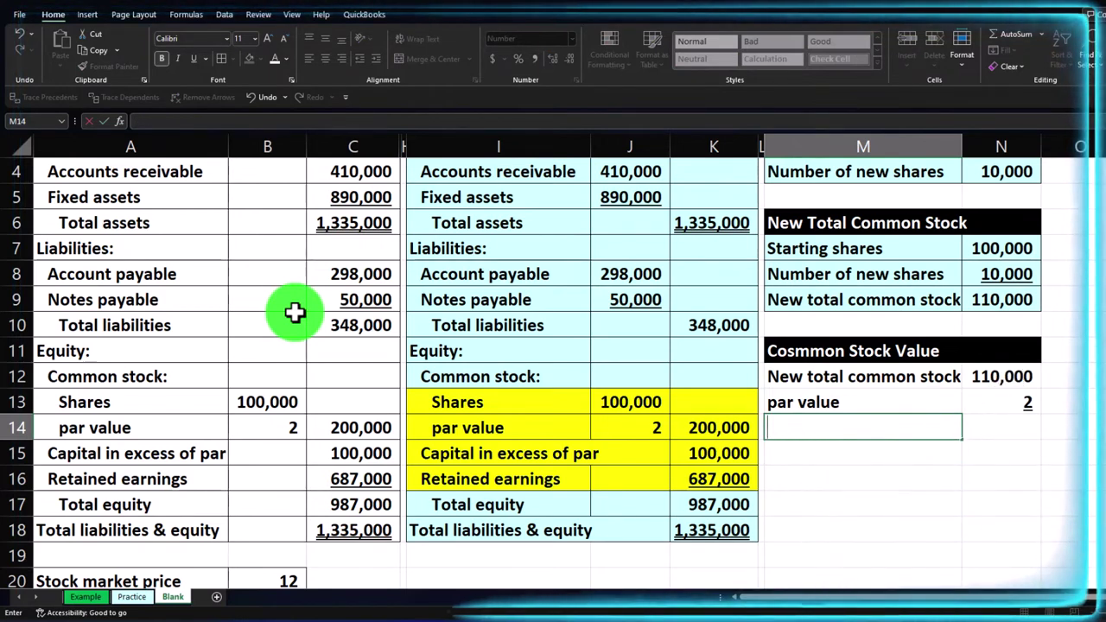
# Insert the word "New" at the start of the heading in M11
pyautogui.doubleClick(789, 354)
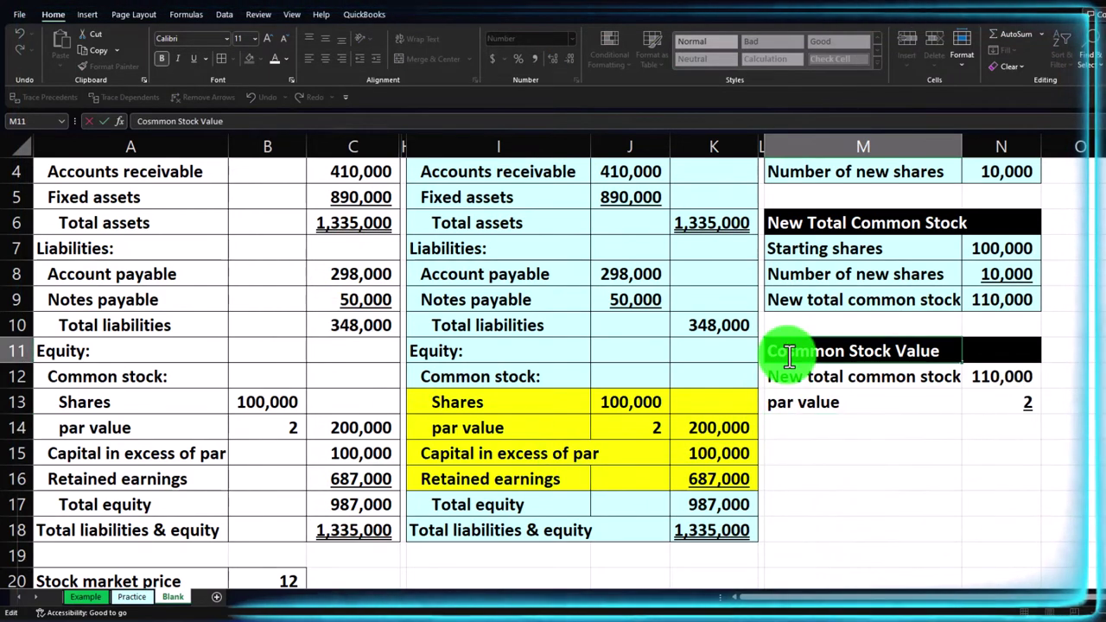
pyautogui.press('Home')
pyautogui.write('New')
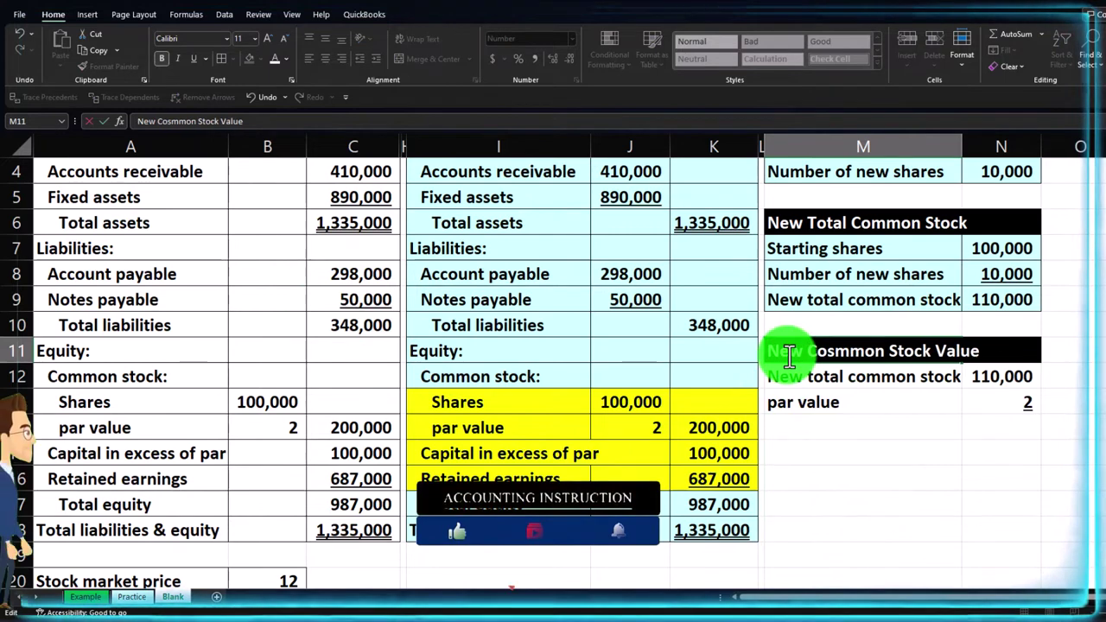
pyautogui.press('Return')
# Label M14 "New common stock value" beneath the par value row
pyautogui.press('Return')
pyautogui.press('Return')
pyautogui.write('New ')
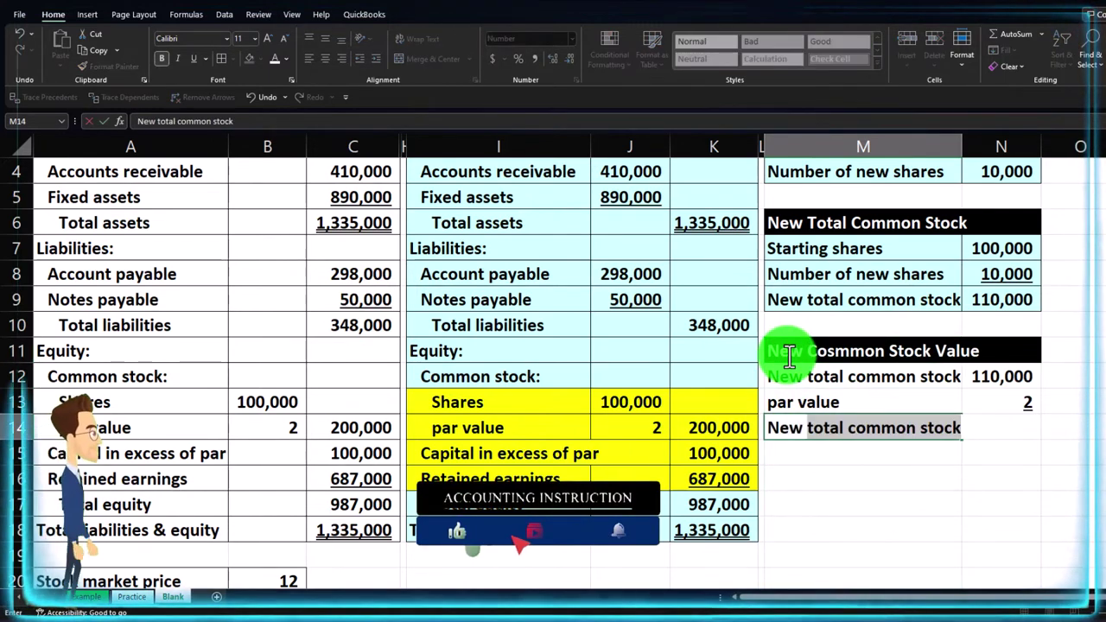
pyautogui.write('common stock')
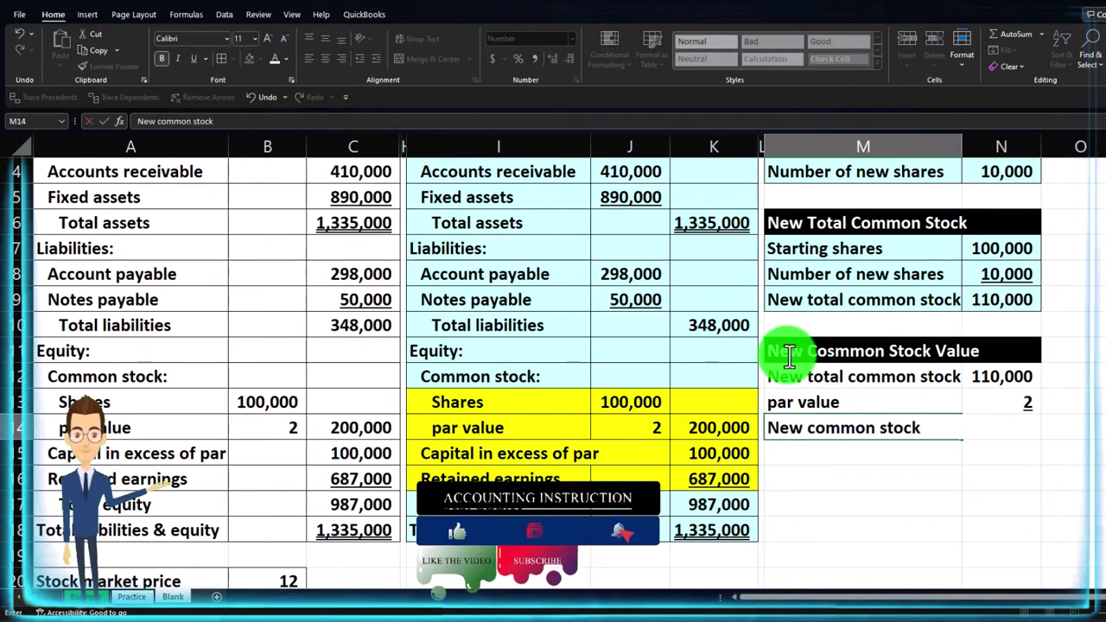
pyautogui.write(' value')
# Calculate the new common stock value in N14 with the formula =N12*N13
pyautogui.press('Tab')
pyautogui.write('=')
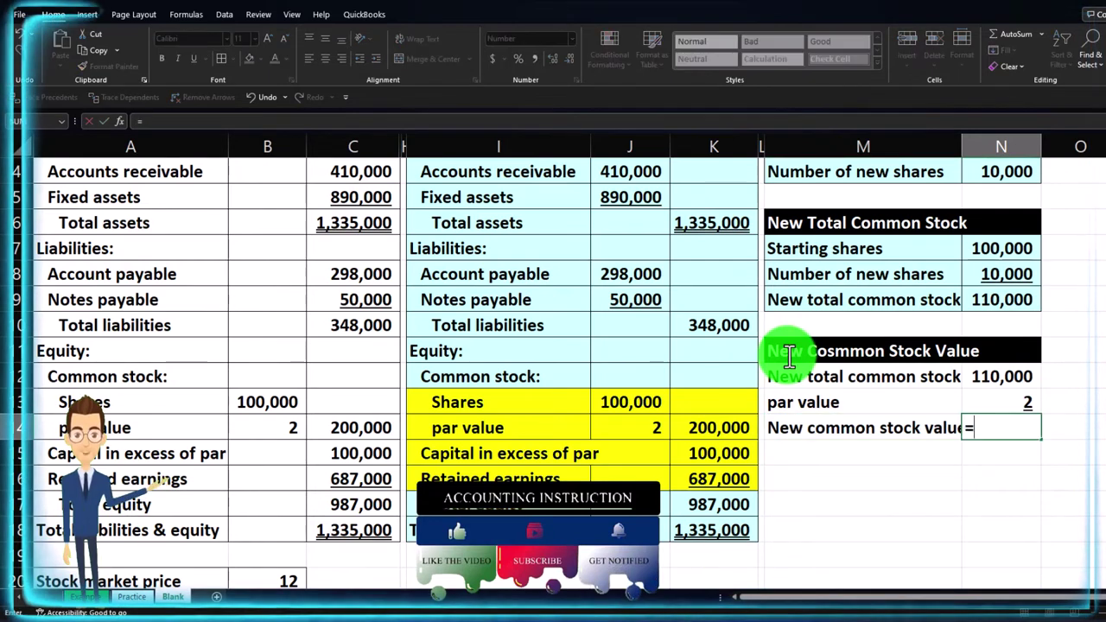
pyautogui.press('Up')
pyautogui.press('Up')
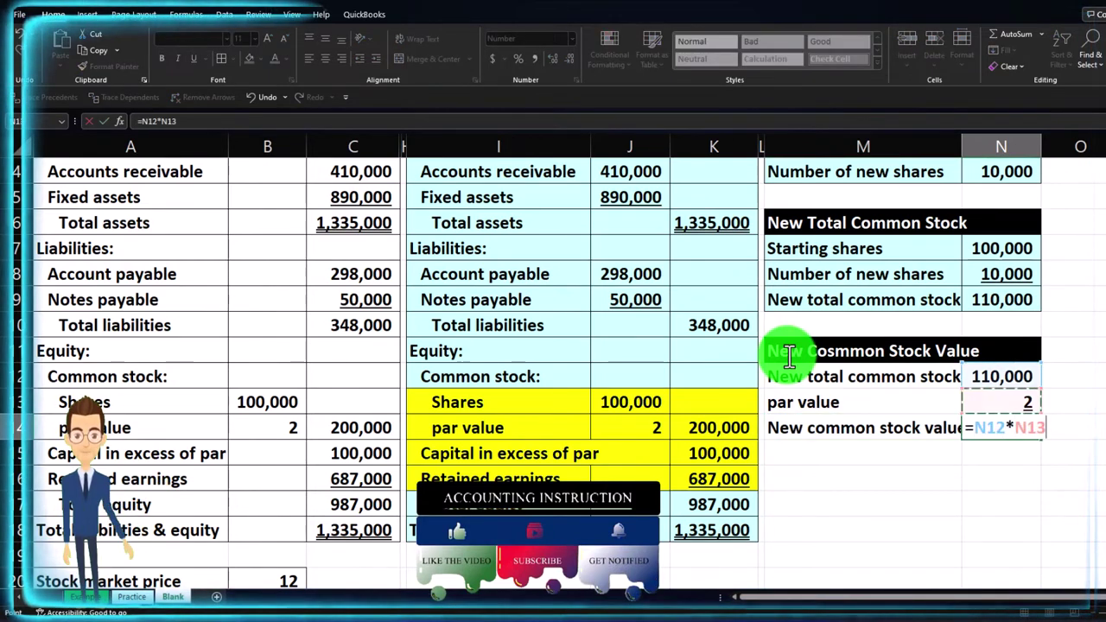
pyautogui.press('Return')
# Correct the M11 heading to "New Common Stock Value" and apply borders and the light blue fill to M12:N14
pyautogui.click(834, 350)
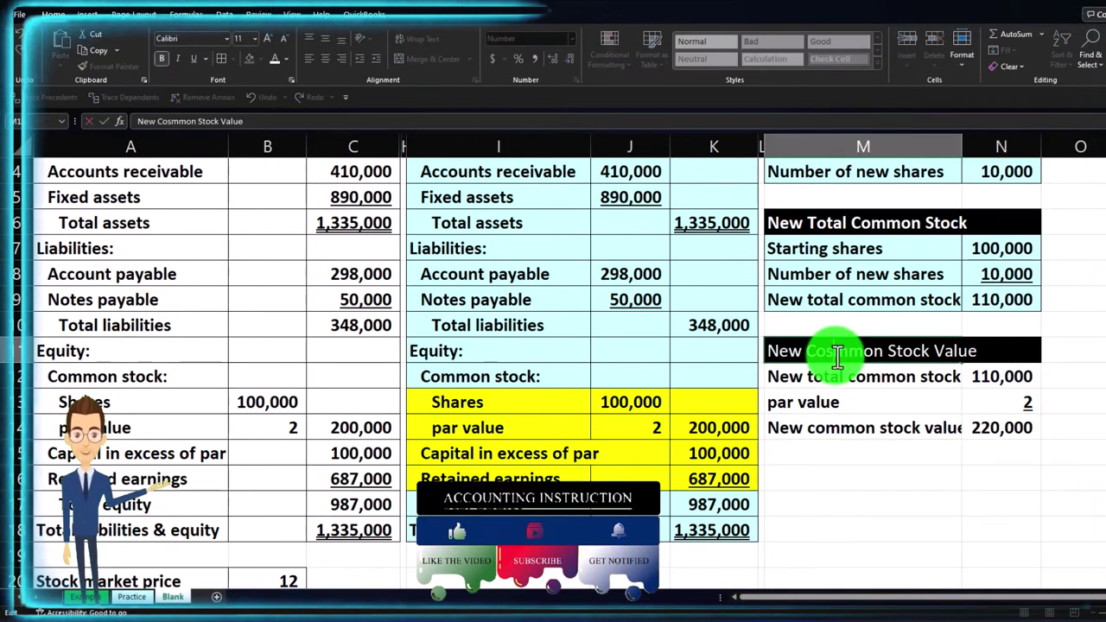
pyautogui.press('Down')
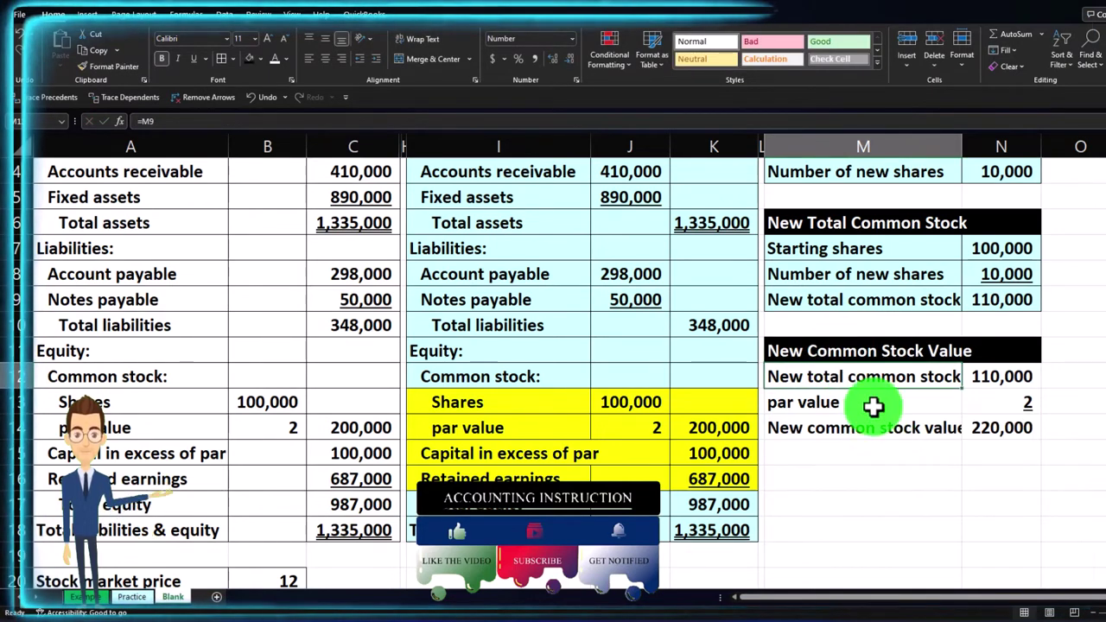
pyautogui.moveTo(852, 375); pyautogui.dragTo(983, 418)
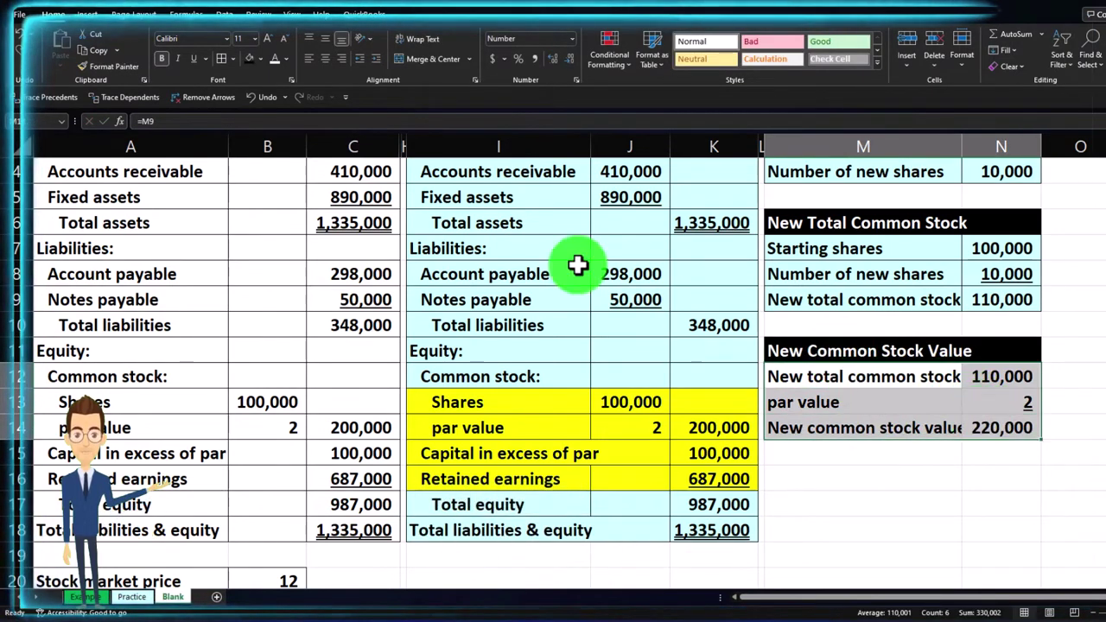
pyautogui.click(259, 59)
pyautogui.click(953, 400)
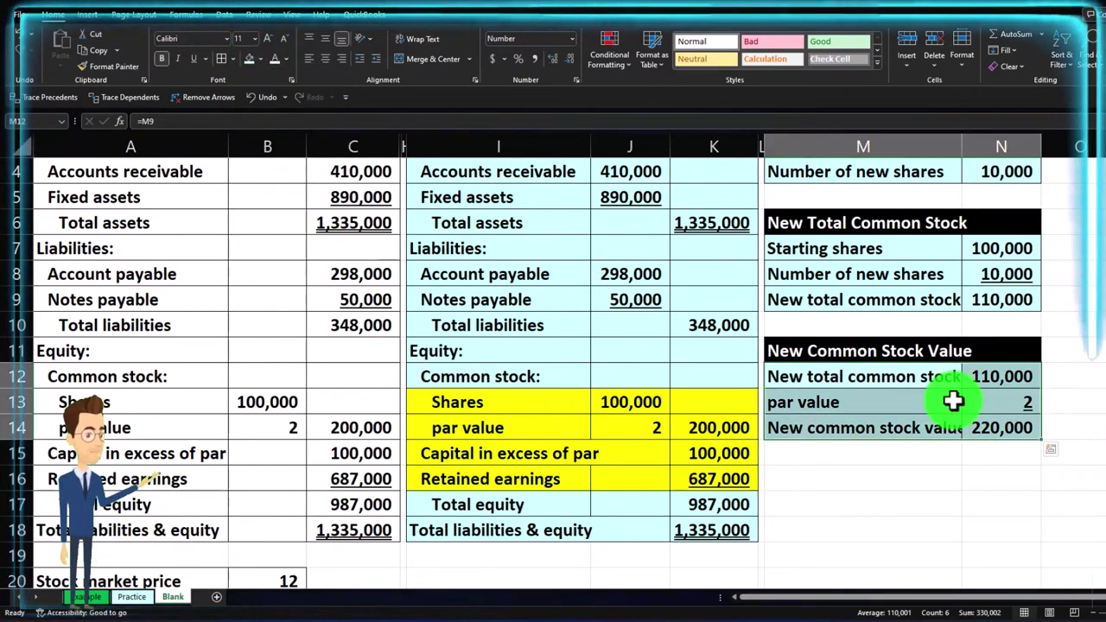
# Enter the heading "Capital in Excess of Par" in M16 beneath the common stock value calculation
pyautogui.click(857, 474)
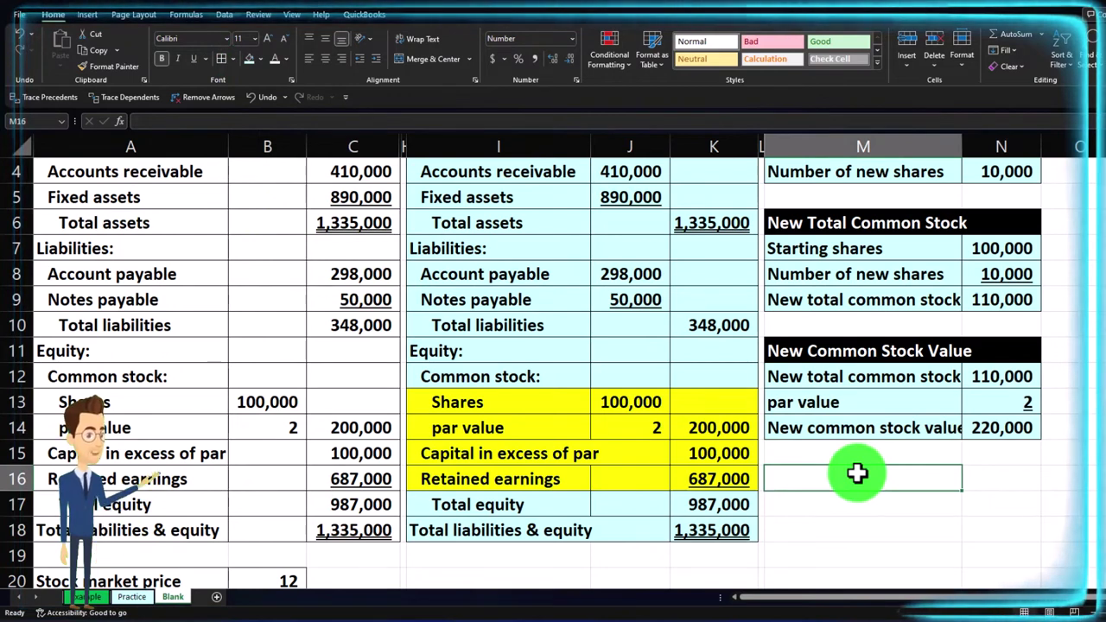
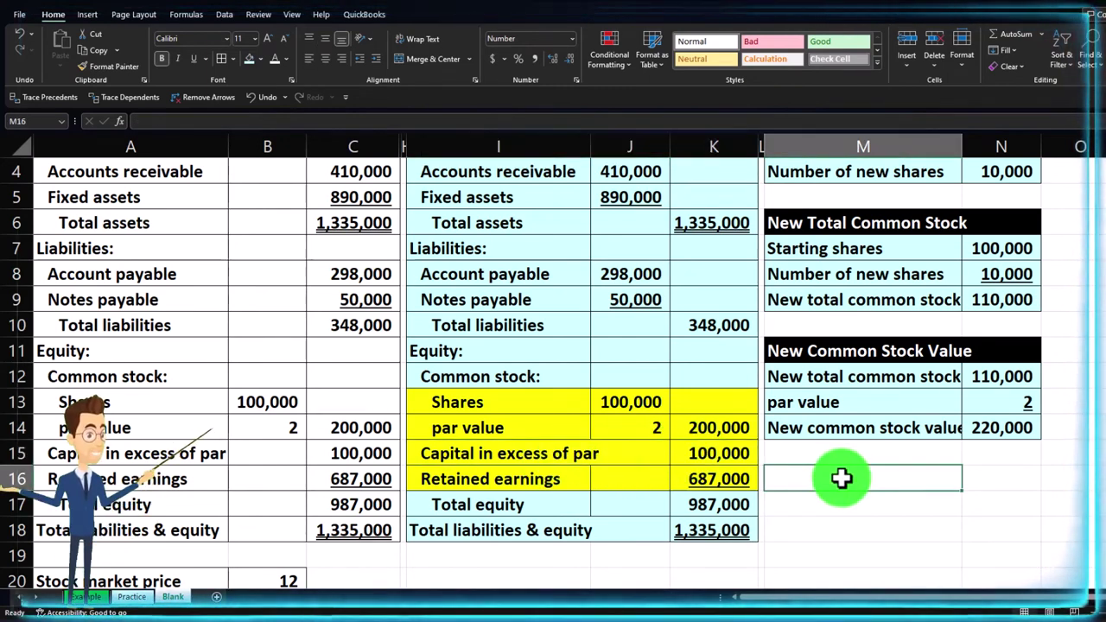
pyautogui.write('Cap')
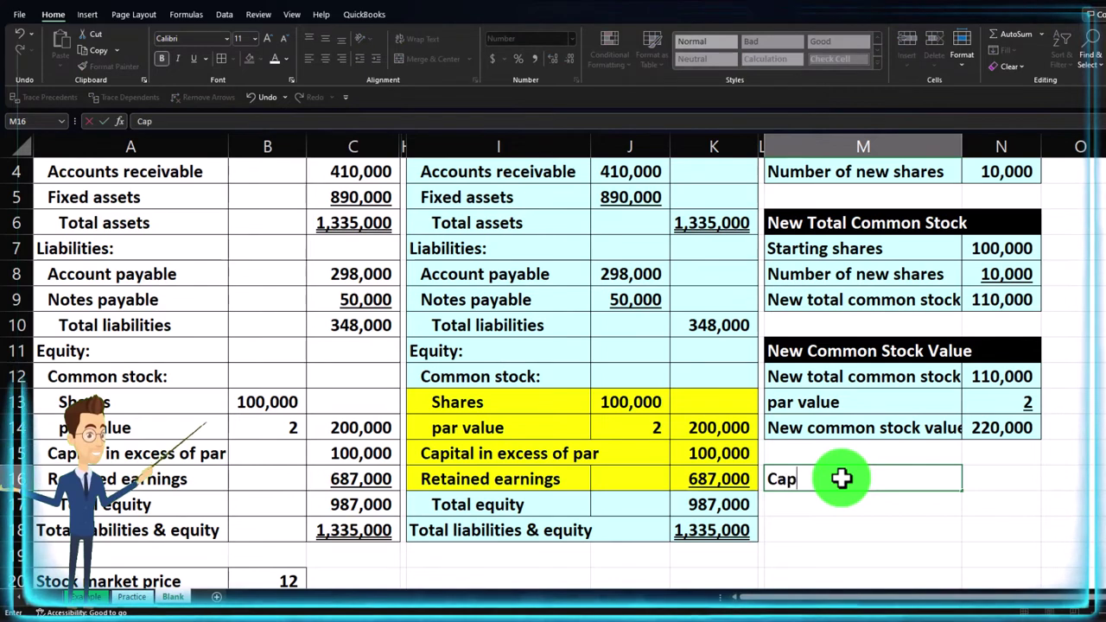
pyautogui.write('ital in Ex')
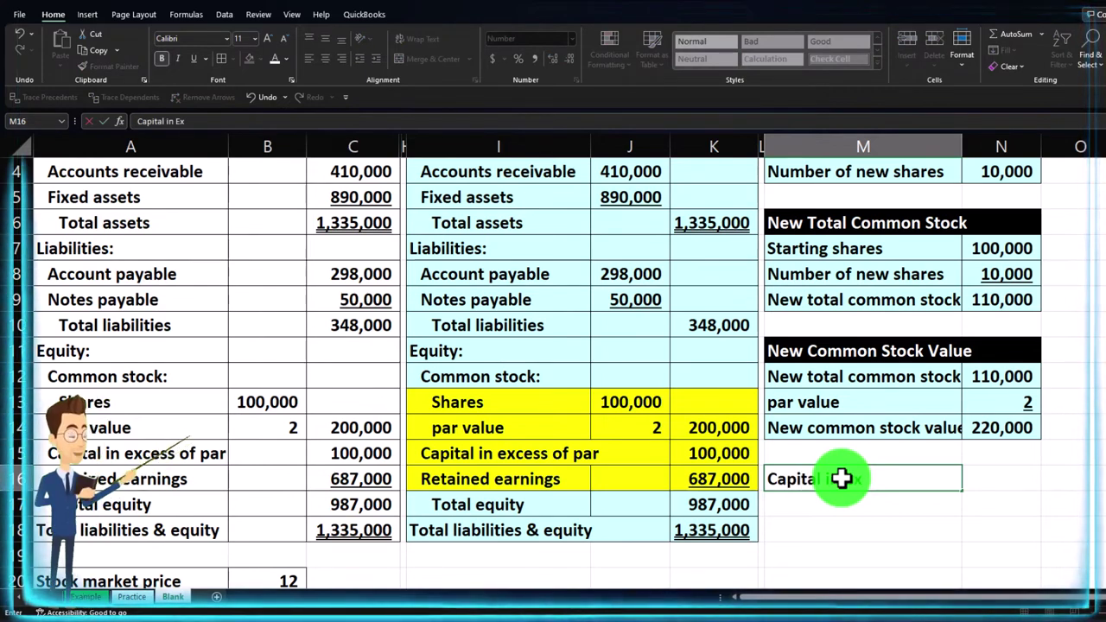
pyautogui.write('cess of ')
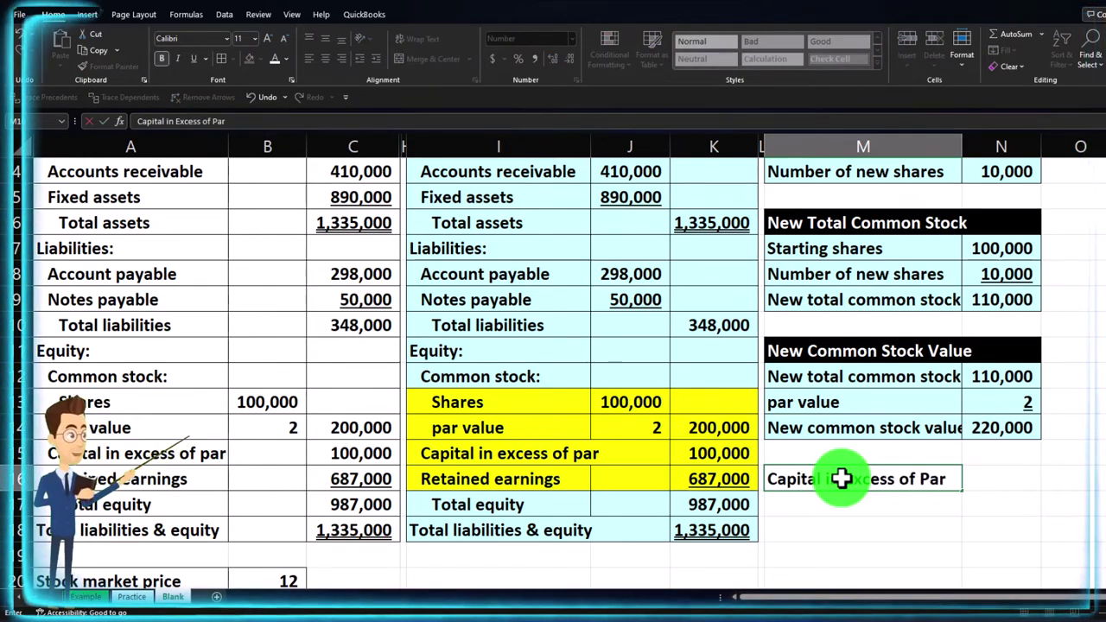
pyautogui.write('Par')
# Format the heading cells M16:N16 with black fill and white font
pyautogui.moveTo(842, 478); pyautogui.dragTo(970, 483)
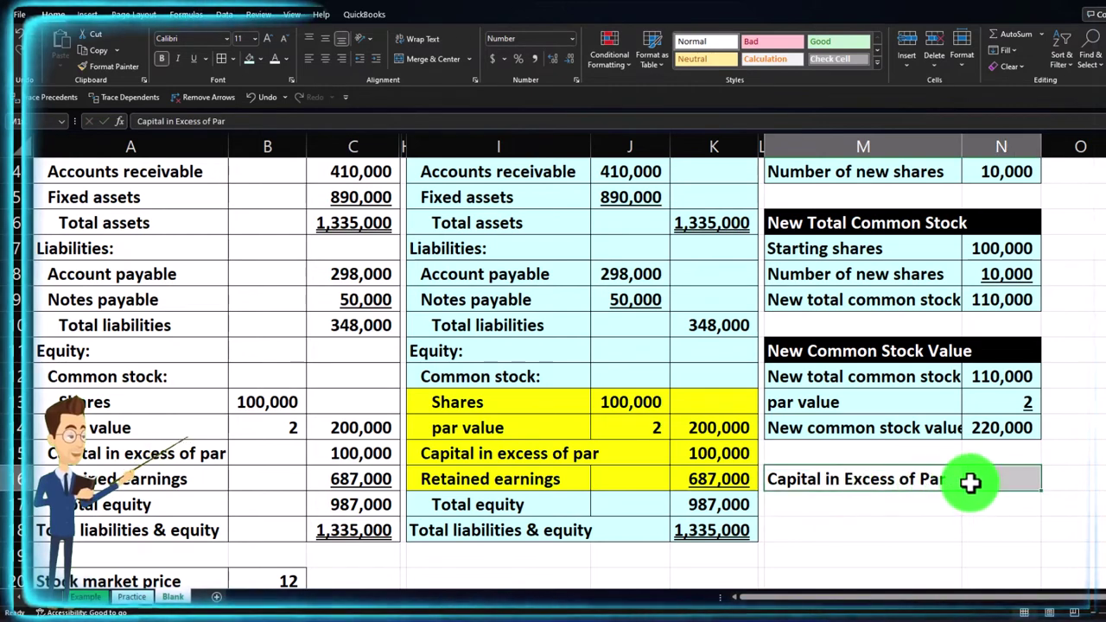
pyautogui.click(260, 59)
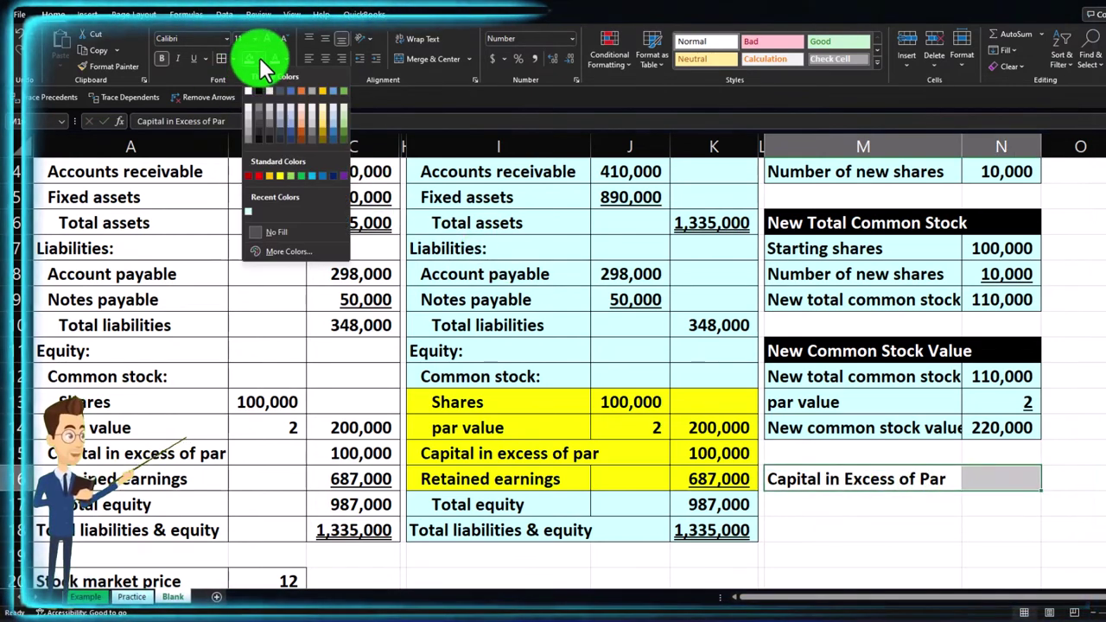
pyautogui.click(259, 93)
pyautogui.click(273, 58)
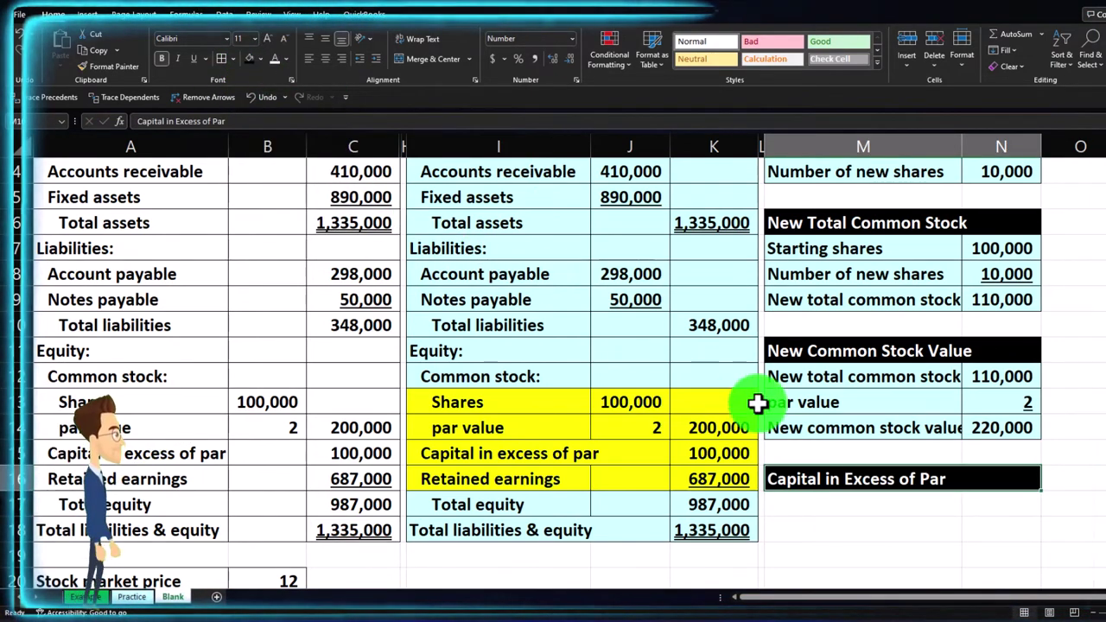
# Label M17 by linking it to the "Stock market price" label with the formula +A20
pyautogui.click(808, 505)
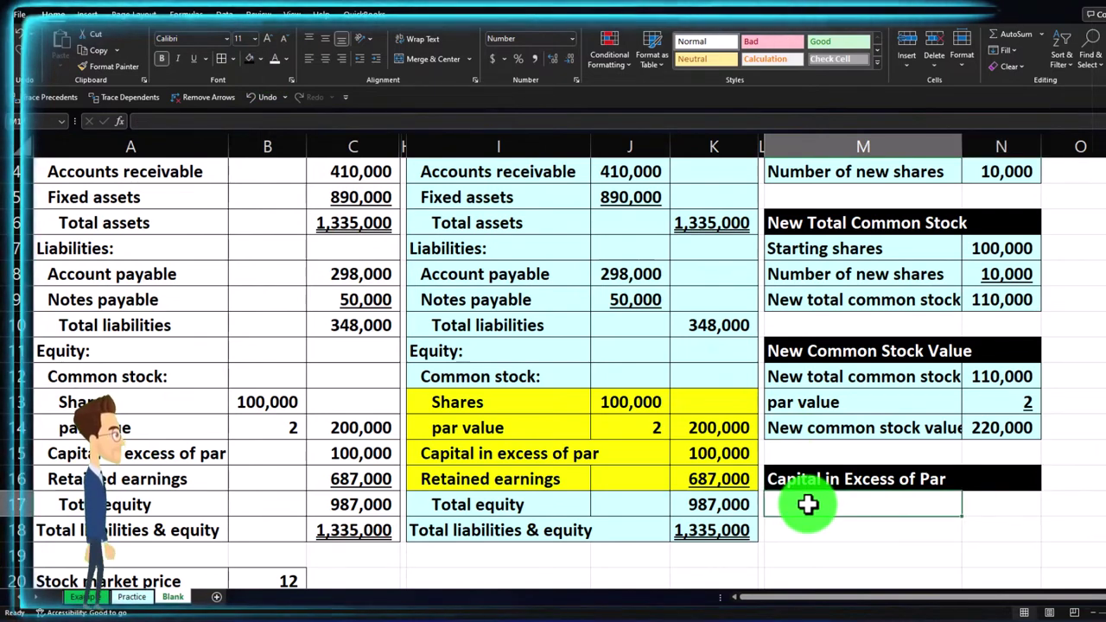
pyautogui.write('+')
pyautogui.press('Left')
pyautogui.press('Left')
pyautogui.press('Left')
pyautogui.press('Left')
pyautogui.press('Left')
pyautogui.press('Left')
pyautogui.press('Left')
pyautogui.press('Left')
pyautogui.press('Down')
pyautogui.press('Down')
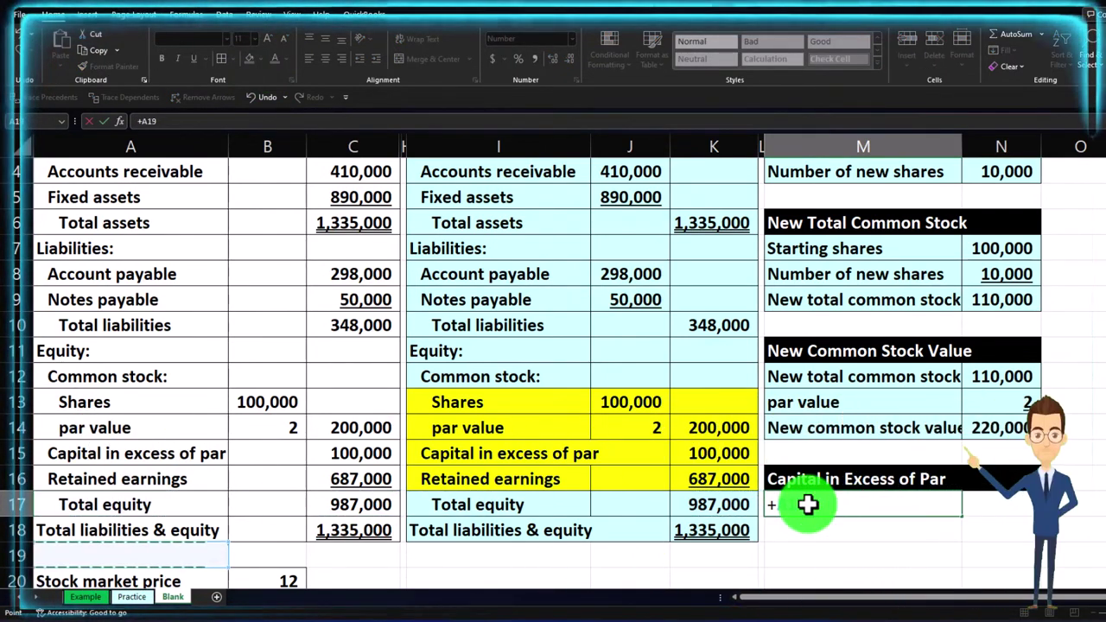
pyautogui.press('Down')
pyautogui.press('Tab')
# Link N17 to the stock market price in B20
pyautogui.write('=')
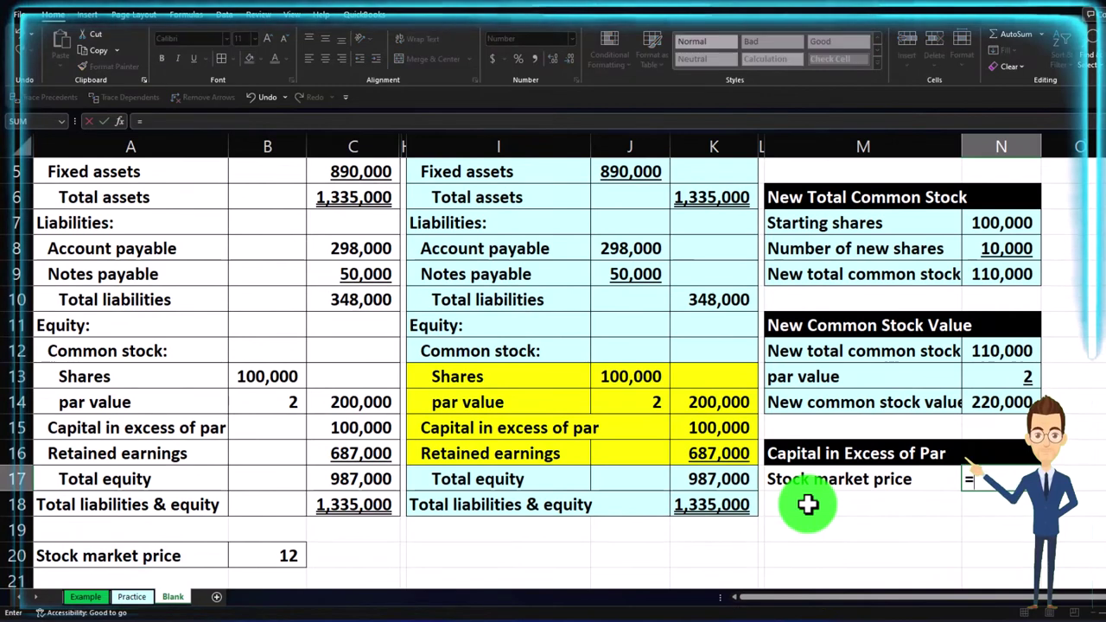
pyautogui.press('Down')
pyautogui.press('Down')
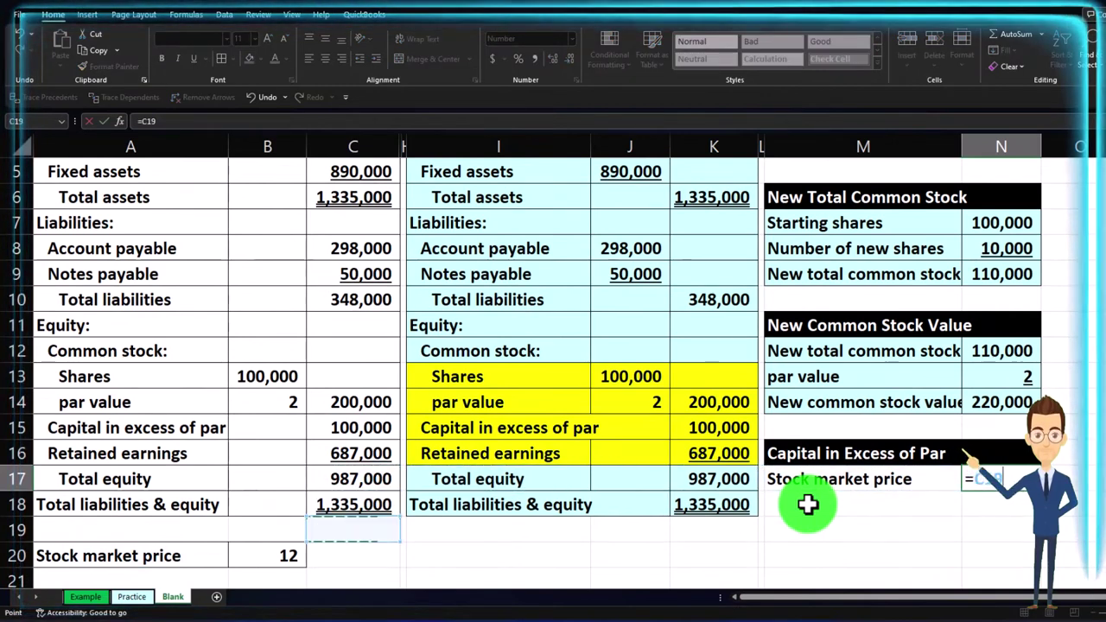
pyautogui.press('Return')
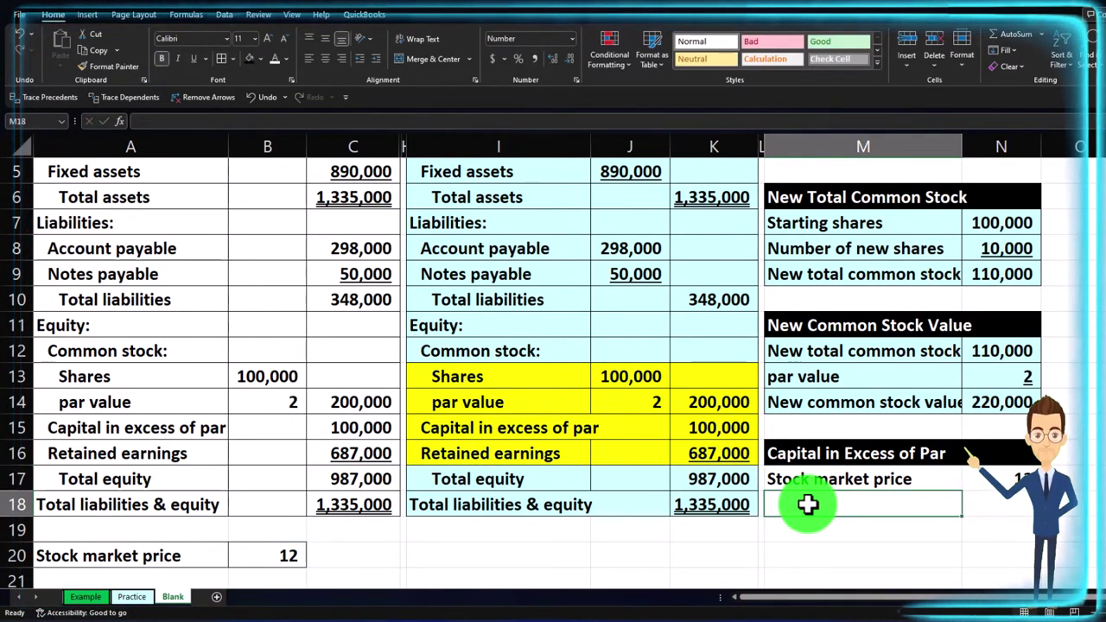
# Link M18 to the "par value" label in A14 and N18 to its amount with =B14
pyautogui.write('=')
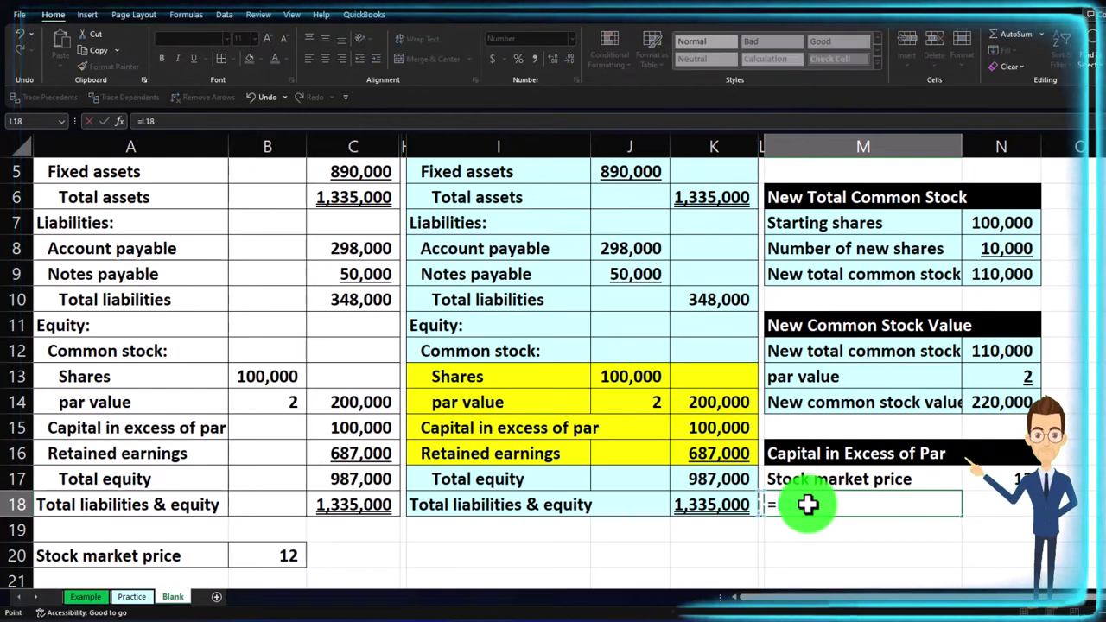
pyautogui.press('Left')
pyautogui.press('Left')
pyautogui.press('Left')
pyautogui.press('Up')
pyautogui.press('Up')
pyautogui.press('Tab')
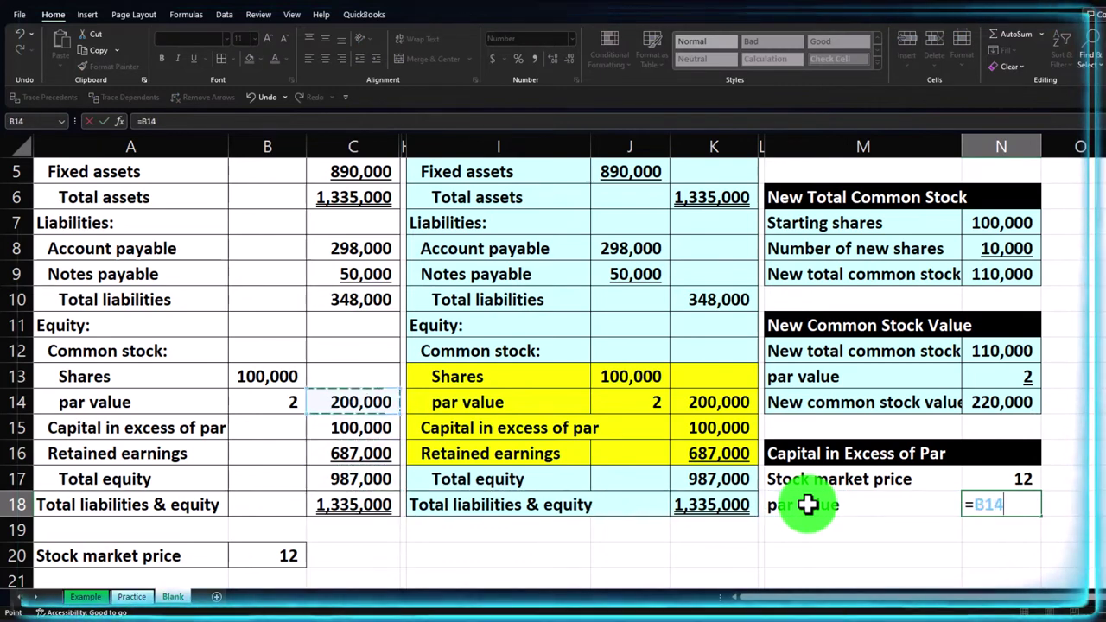
pyautogui.write('=B14')
pyautogui.press('Return')
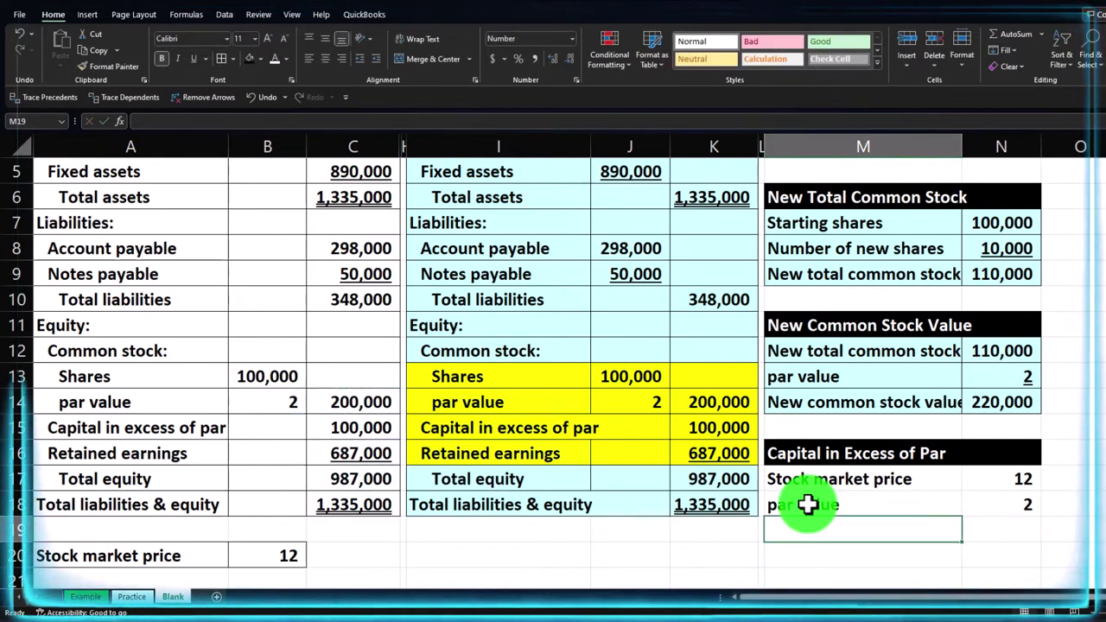
# Label M19 "Difference" and subtract par value from market price in N19 with =N17-N18
pyautogui.write('Differenc')
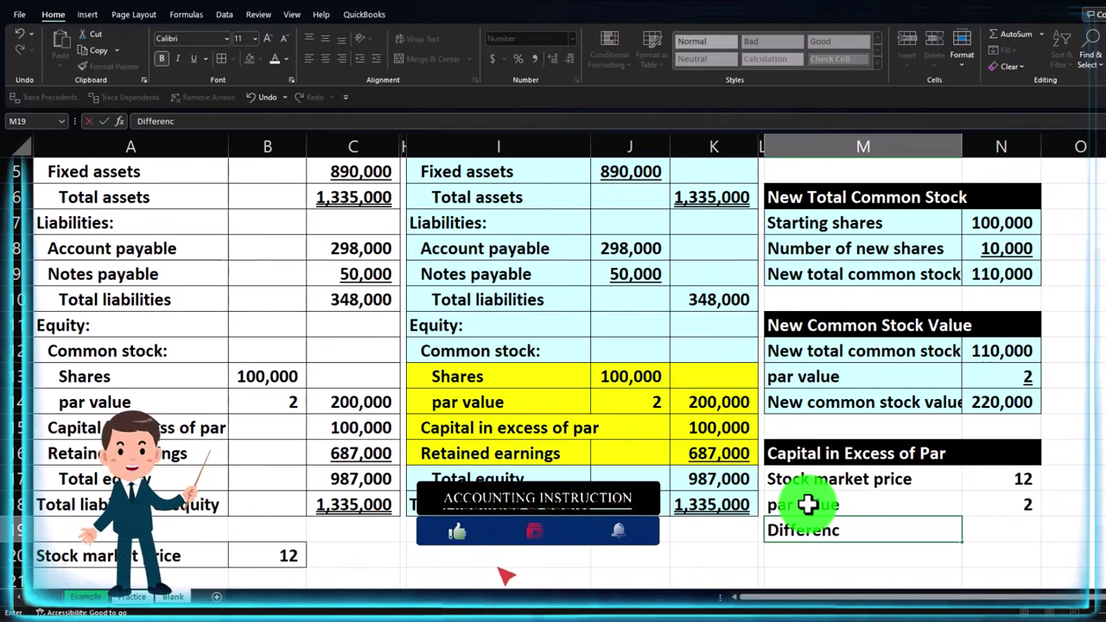
pyautogui.write('e')
pyautogui.press('Tab')
pyautogui.write('=')
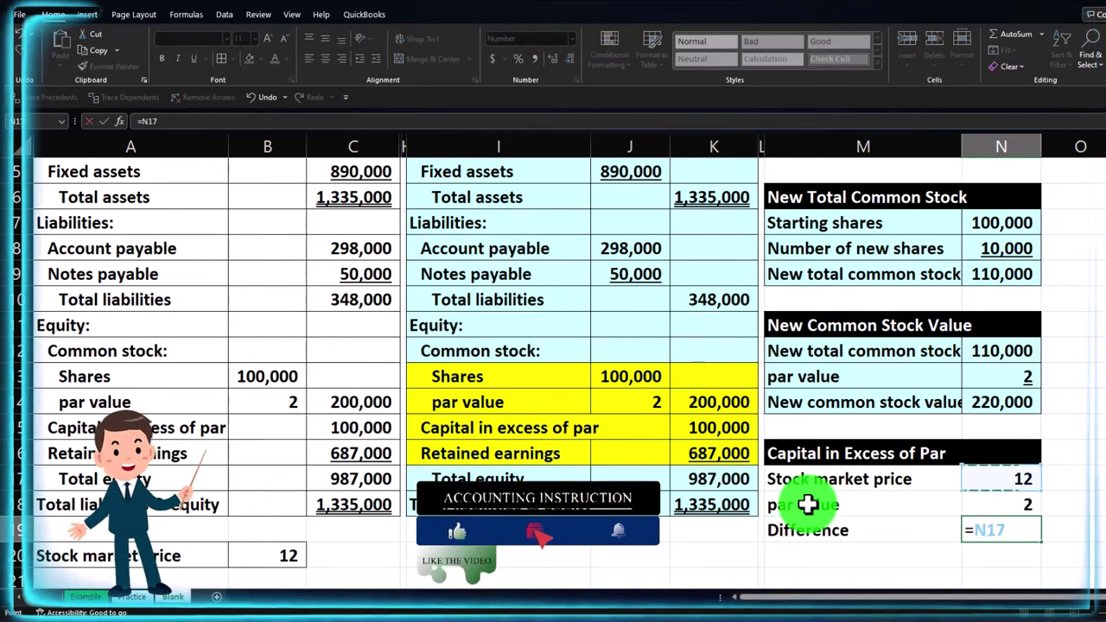
pyautogui.write('N17-N18')
pyautogui.press('Return')
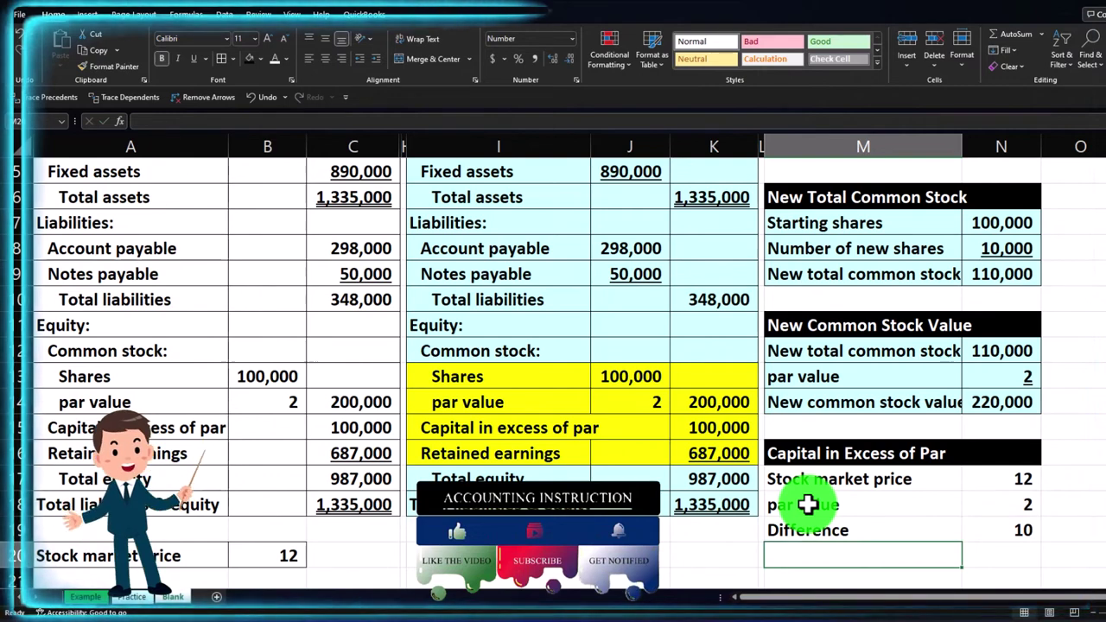
# Label M20 by linking it to the "Number of new shares" label in M4
pyautogui.write('=')
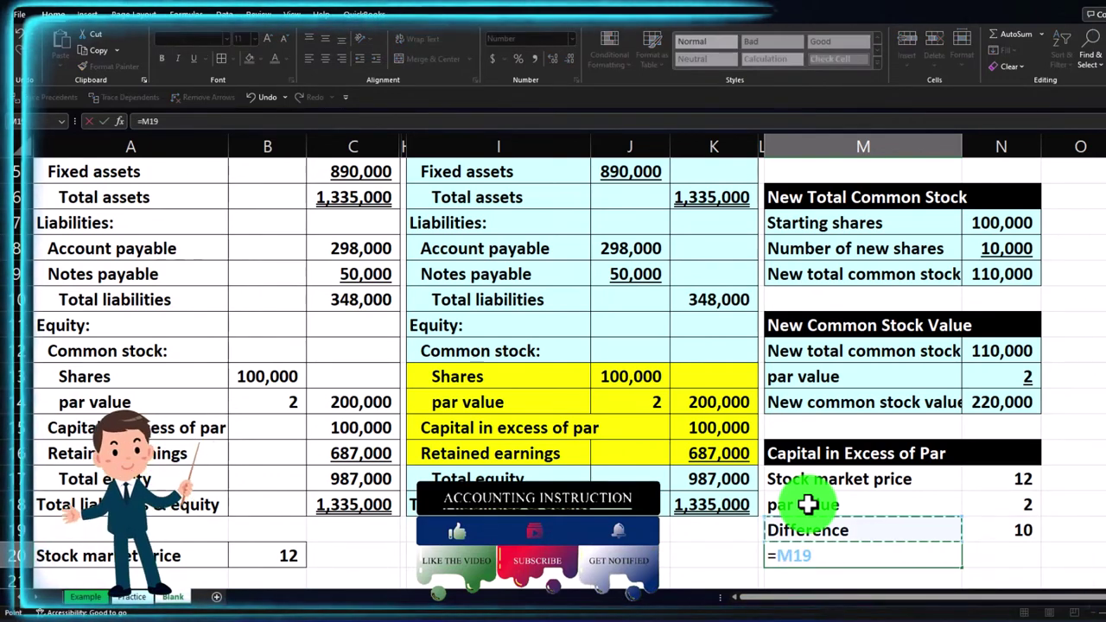
pyautogui.press('Up')
pyautogui.press('Up')
pyautogui.press('Up')
pyautogui.press('Up')
pyautogui.press('Up')
pyautogui.press('Up')
pyautogui.press('Up')
pyautogui.press('Up')
pyautogui.press('Up')
pyautogui.press('Up')
pyautogui.press('Up')
pyautogui.press('Up')
pyautogui.press('Up')
pyautogui.press('Up')
pyautogui.press('Up')
pyautogui.press('Up')
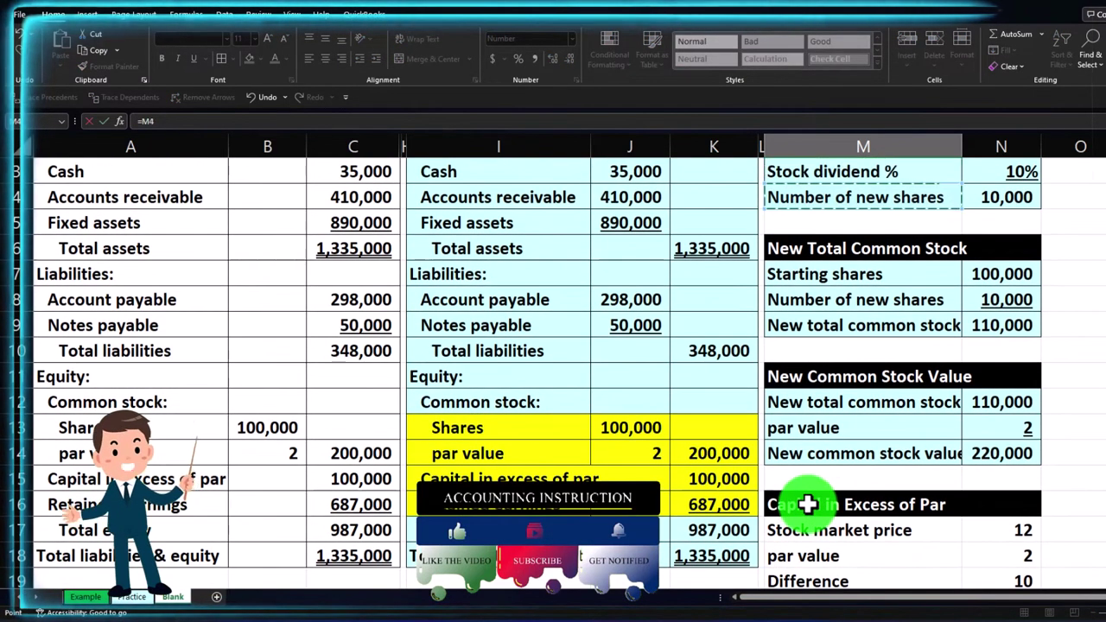
pyautogui.press('Right')
# Link N20 to the number of new shares in N4 and underline the amount
pyautogui.press('Down')
pyautogui.press('Down')
pyautogui.press('Down')
pyautogui.press('Down')
pyautogui.press('Down')
pyautogui.press('Down')
pyautogui.press('Down')
pyautogui.press('Down')
pyautogui.press('Down')
pyautogui.press('Down')
pyautogui.press('Down')
pyautogui.press('Down')
pyautogui.press('Down')
pyautogui.press('Down')
pyautogui.press('Down')
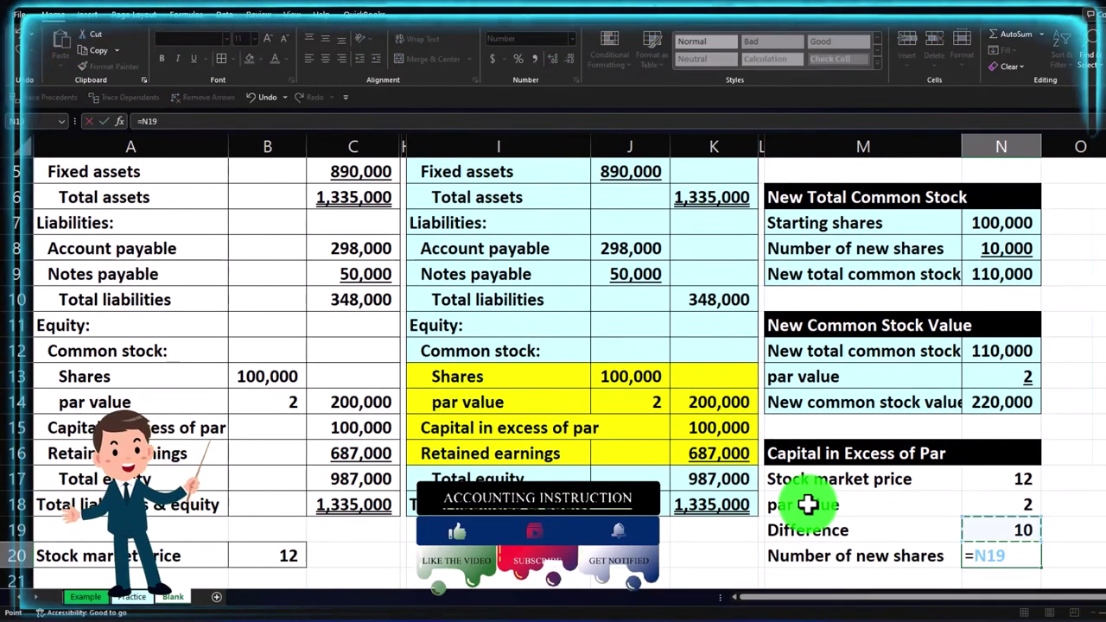
pyautogui.press('Up')
pyautogui.press('Up')
pyautogui.press('Up')
pyautogui.press('Up')
pyautogui.press('Up')
pyautogui.press('Up')
pyautogui.press('Up')
pyautogui.press('Up')
pyautogui.press('Up')
pyautogui.press('Up')
pyautogui.press('Up')
pyautogui.press('Up')
pyautogui.press('Up')
pyautogui.press('Up')
pyautogui.press('Up')
pyautogui.press('Up')
pyautogui.press('Up')
pyautogui.press('Up')
pyautogui.press('Return')
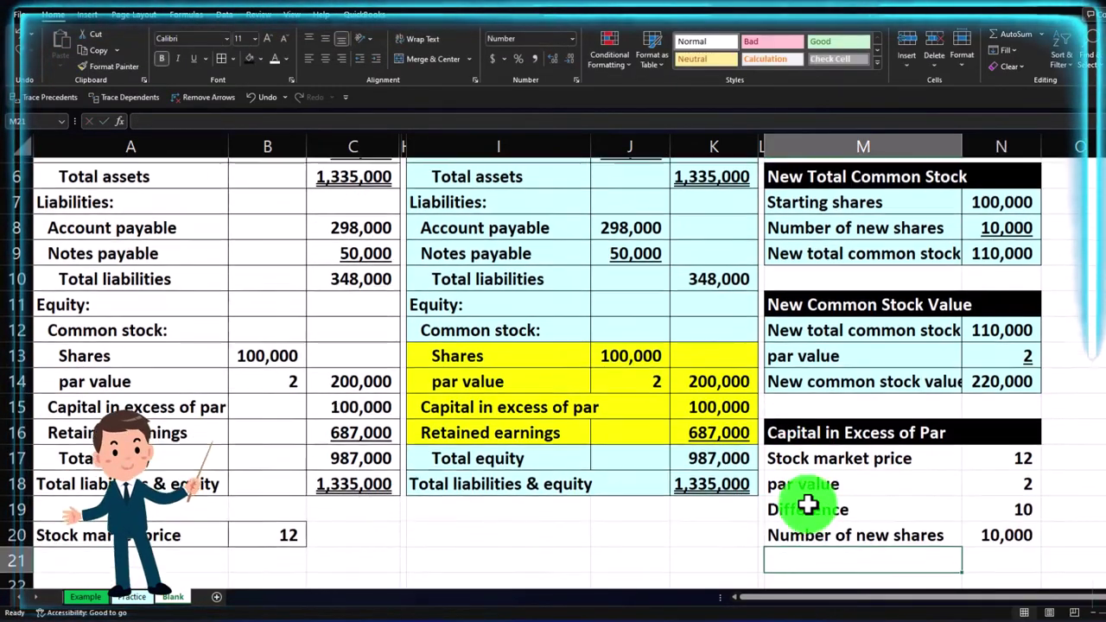
pyautogui.press('Up')
pyautogui.press('Right')
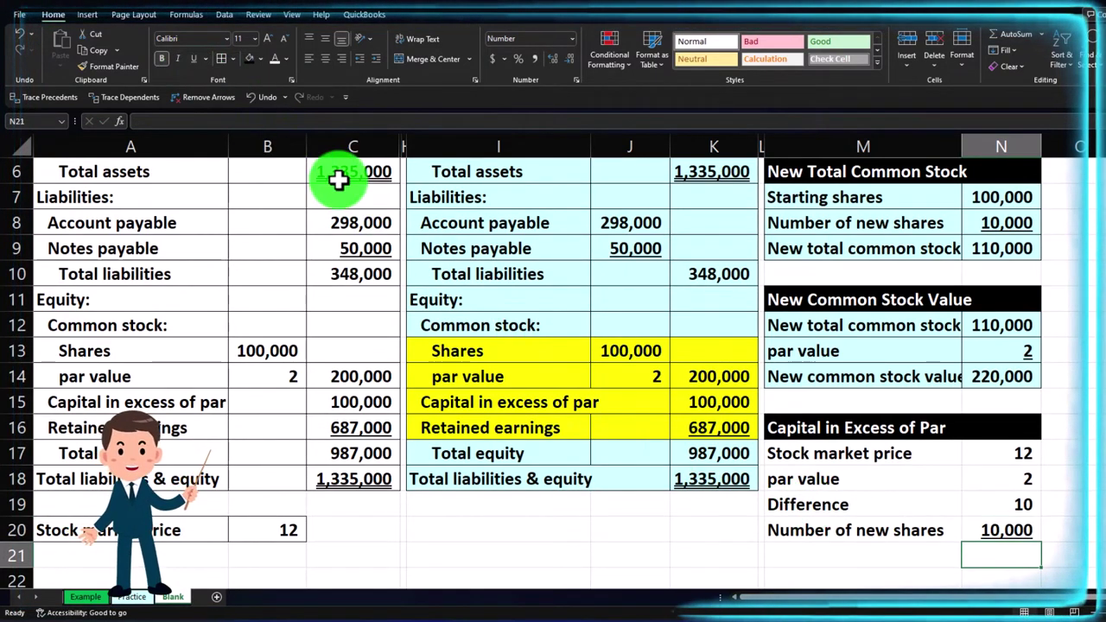
# Label M21 "Increase in capital in exces of par" beneath the number of new shares
pyautogui.press('Left')
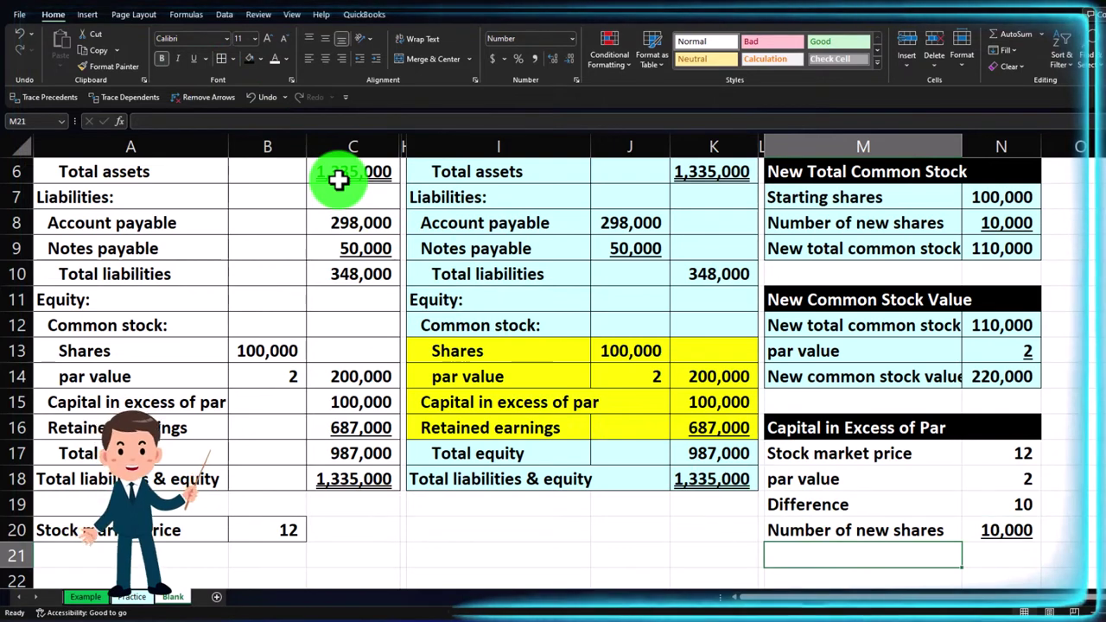
pyautogui.write('Increawse')
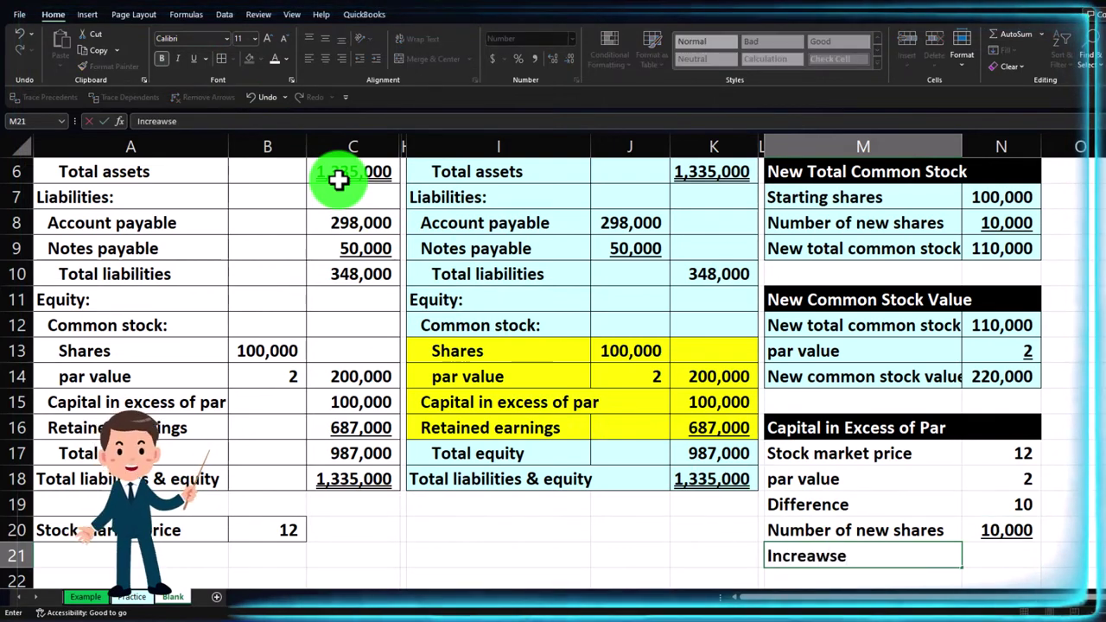
pyautogui.press('BackSpace')
pyautogui.press('BackSpace')
pyautogui.press('BackSpace')
pyautogui.write('se in ')
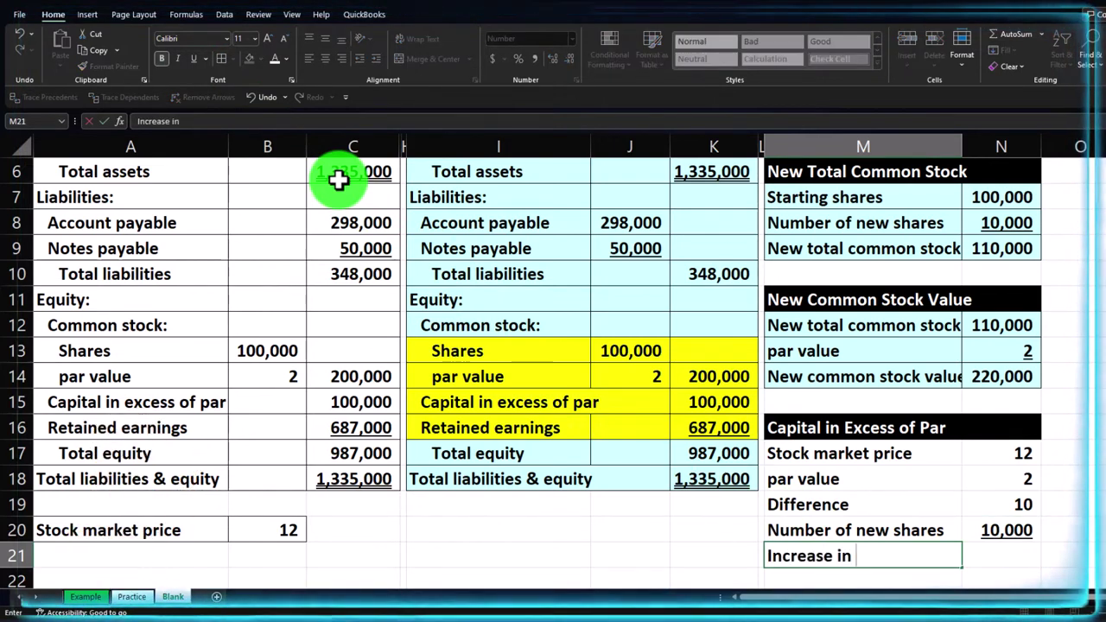
pyautogui.write('capital in exces of p')
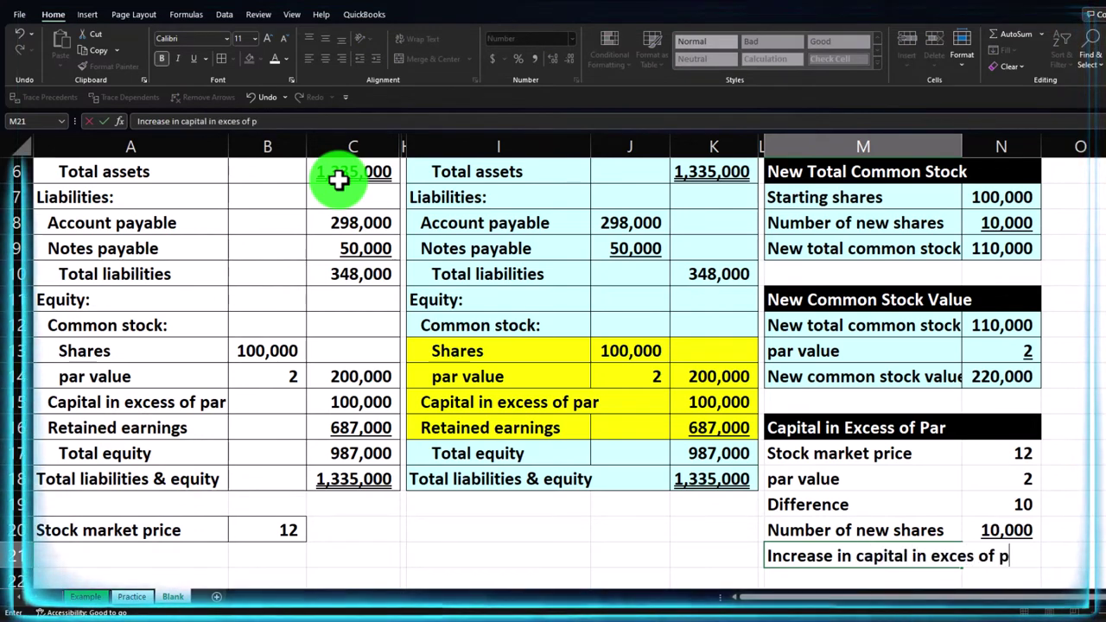
pyautogui.write('ar')
pyautogui.press('Tab')
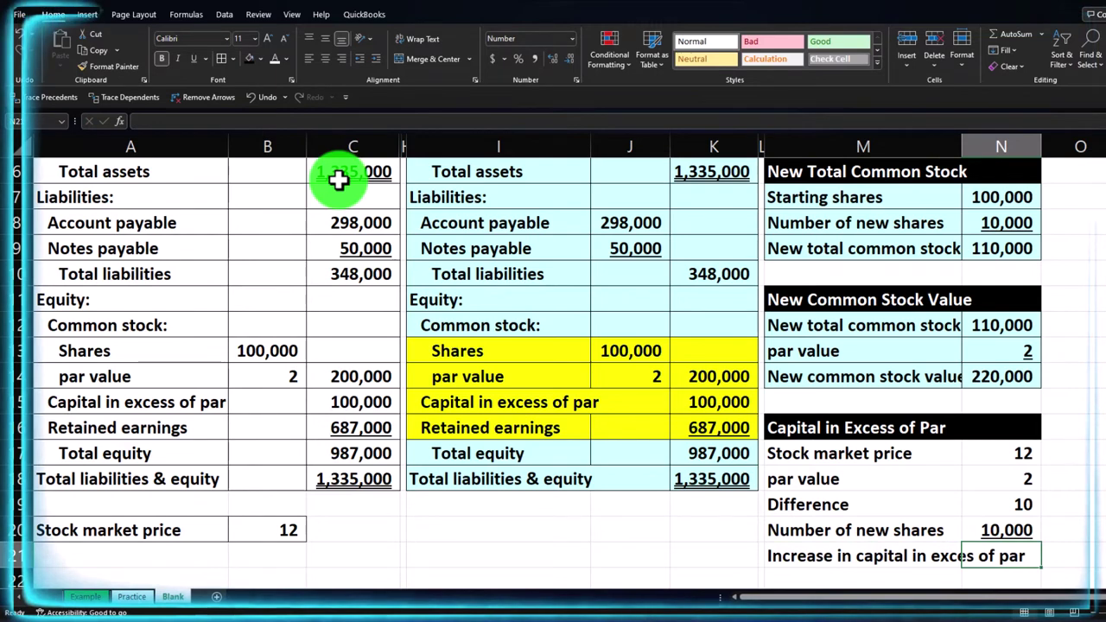
# Calculate the increase in capital in N21 with the formula =N19*N20
pyautogui.write('=')
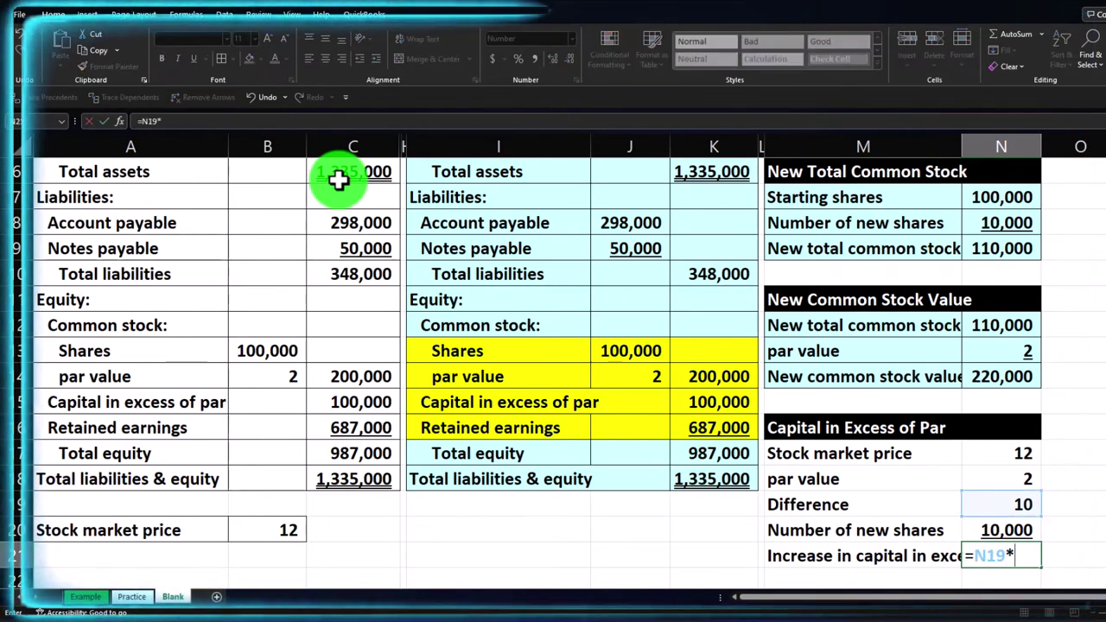
pyautogui.write('N19*')
pyautogui.press('Up')
pyautogui.press('Return')
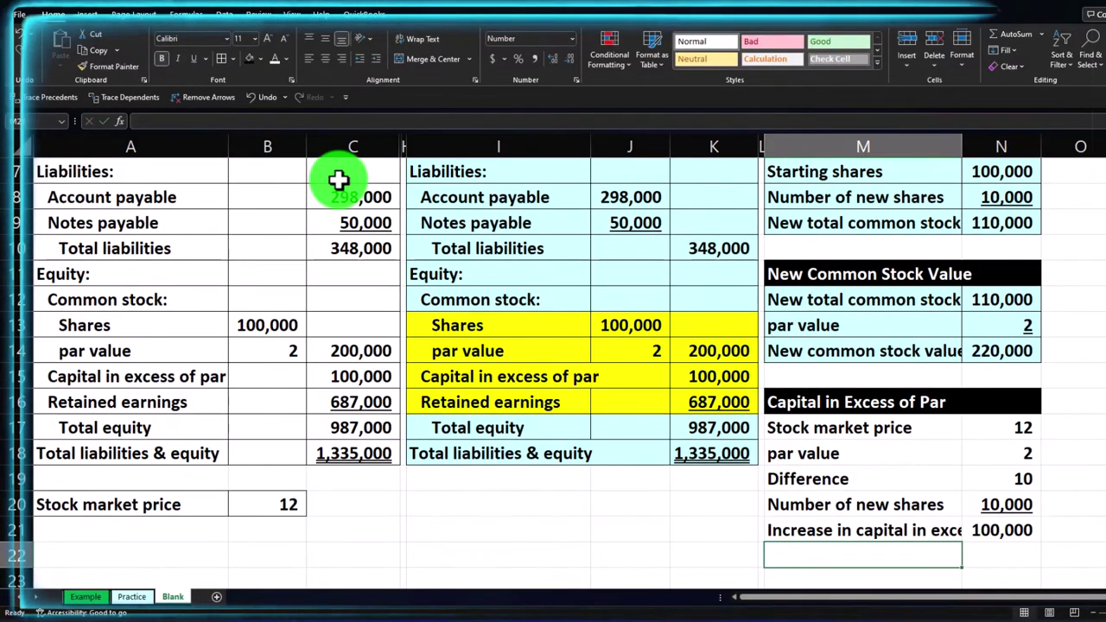
# Label M22 "Original balance" beneath the increase in capital row
pyautogui.write('Origina')
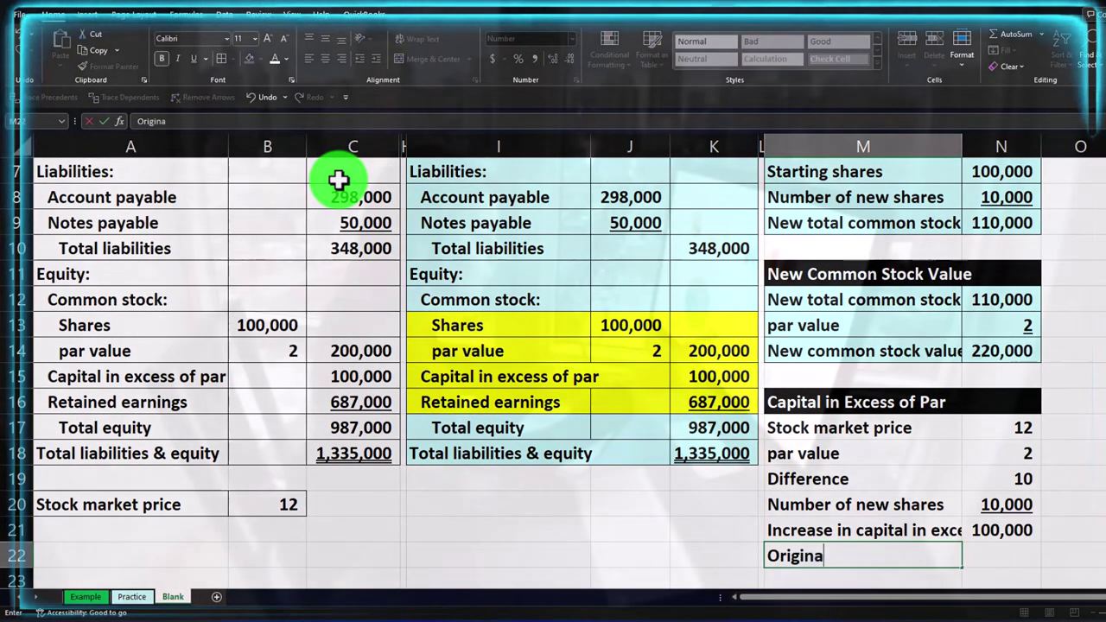
pyautogui.write('l balance')
pyautogui.press('Tab')
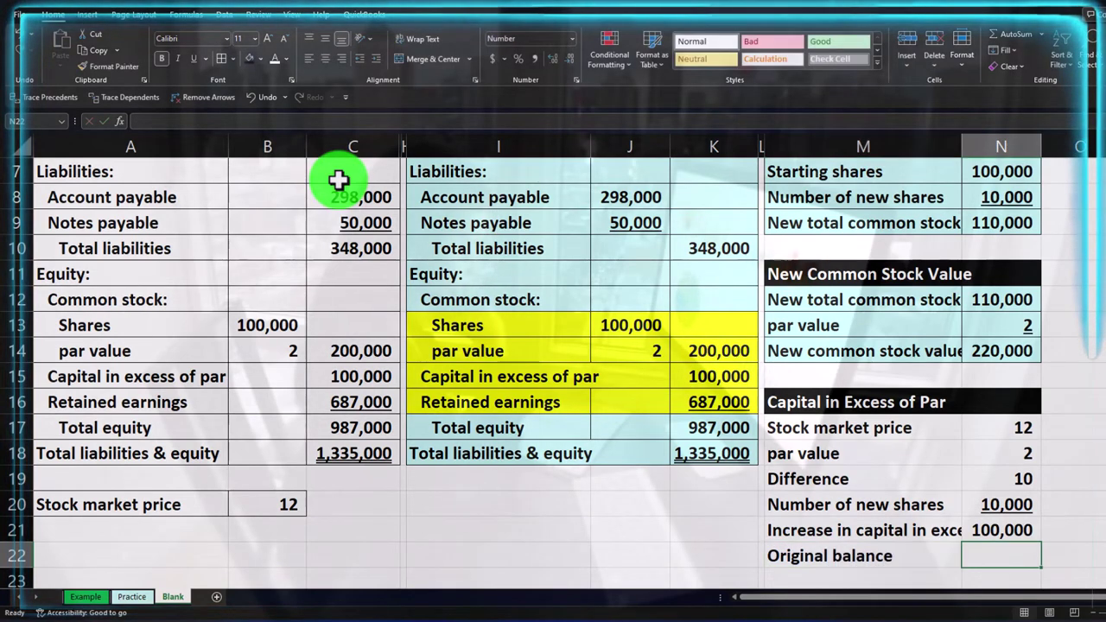
# Link N22 to the original capital in excess of par with =C15 and underline the amount
pyautogui.write('=')
pyautogui.press('Left')
pyautogui.press('Left')
pyautogui.press('Left')
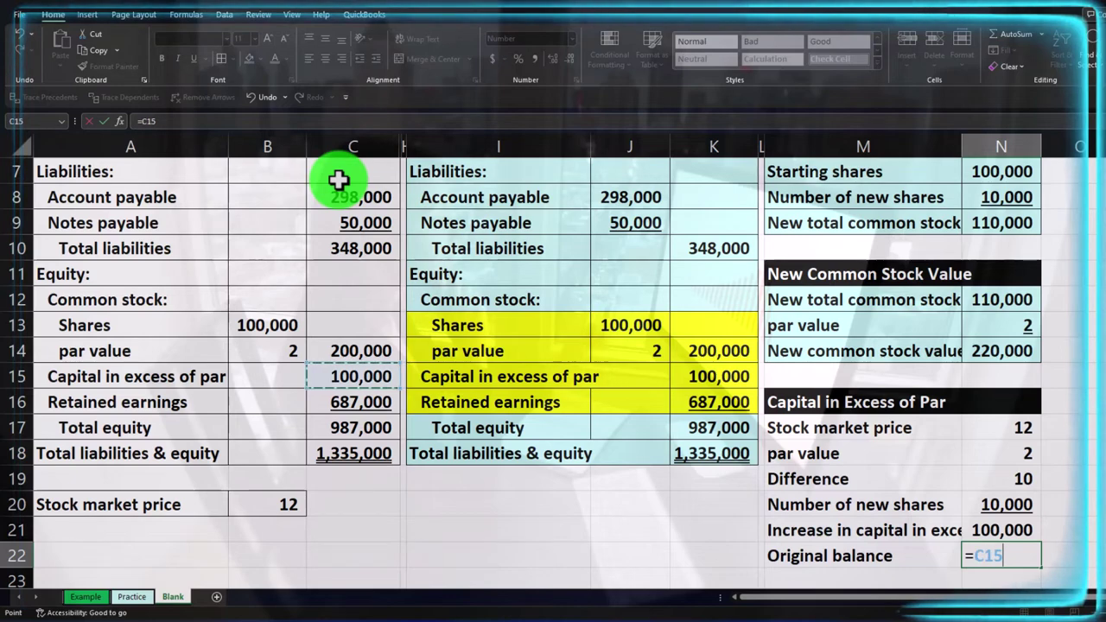
pyautogui.press('Return')
pyautogui.press('Up')
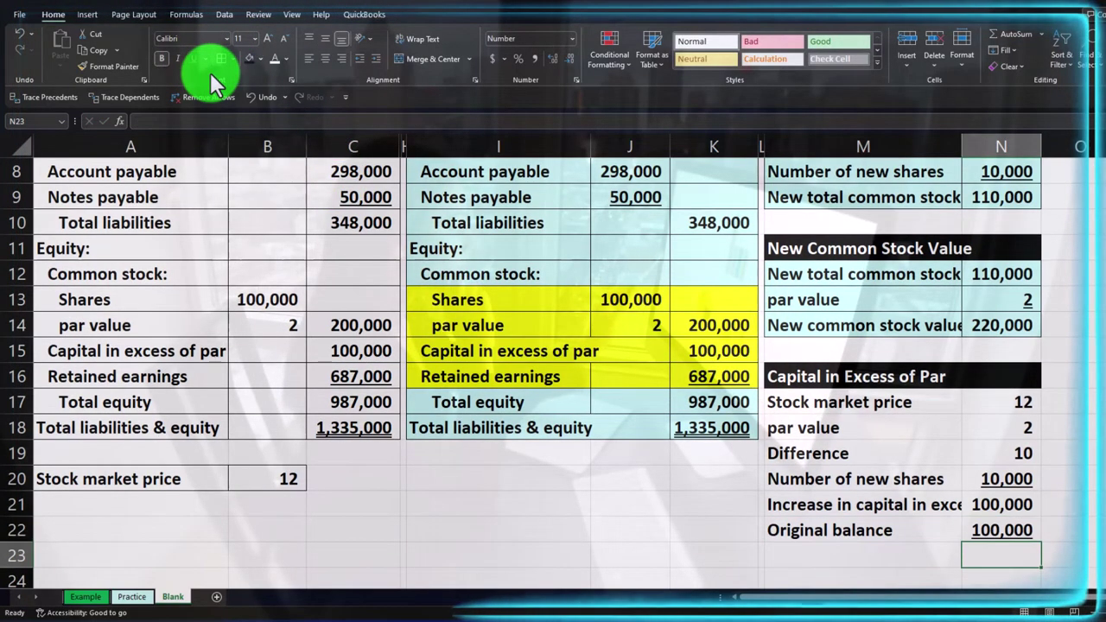
# Change the M16 heading to "New Capital in Excess of Par"
pyautogui.press('Left')
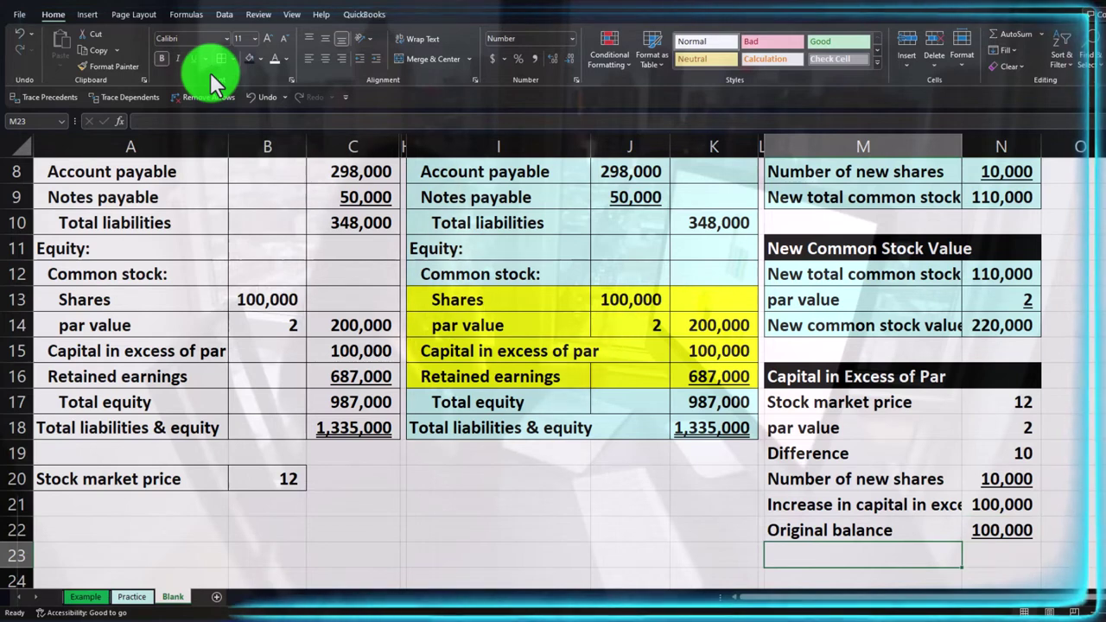
pyautogui.doubleClick(795, 380)
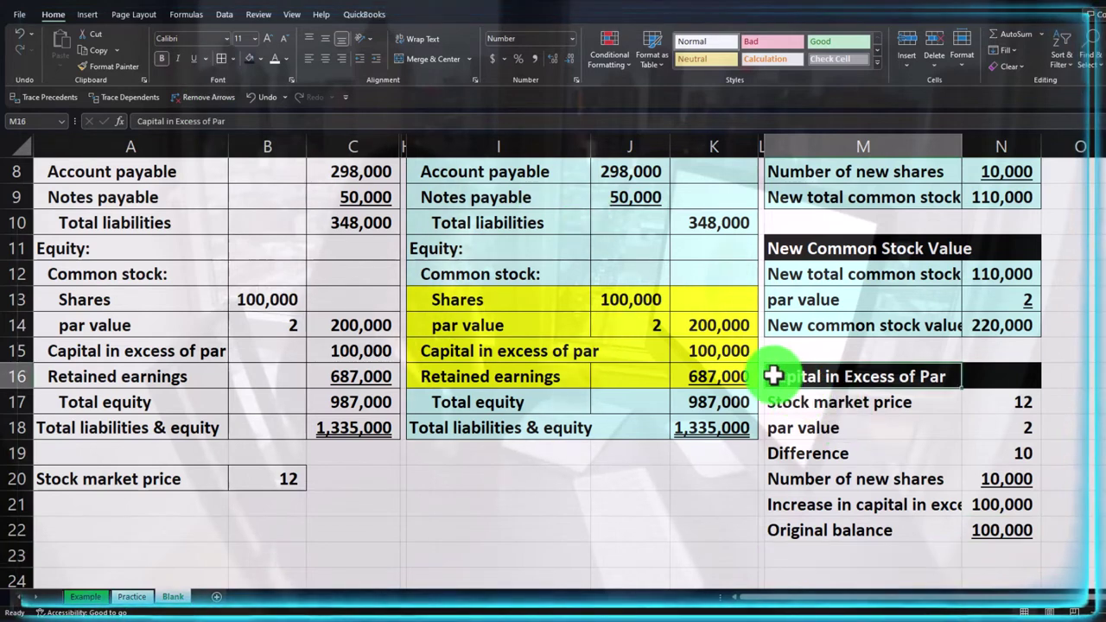
pyautogui.write('Ne')
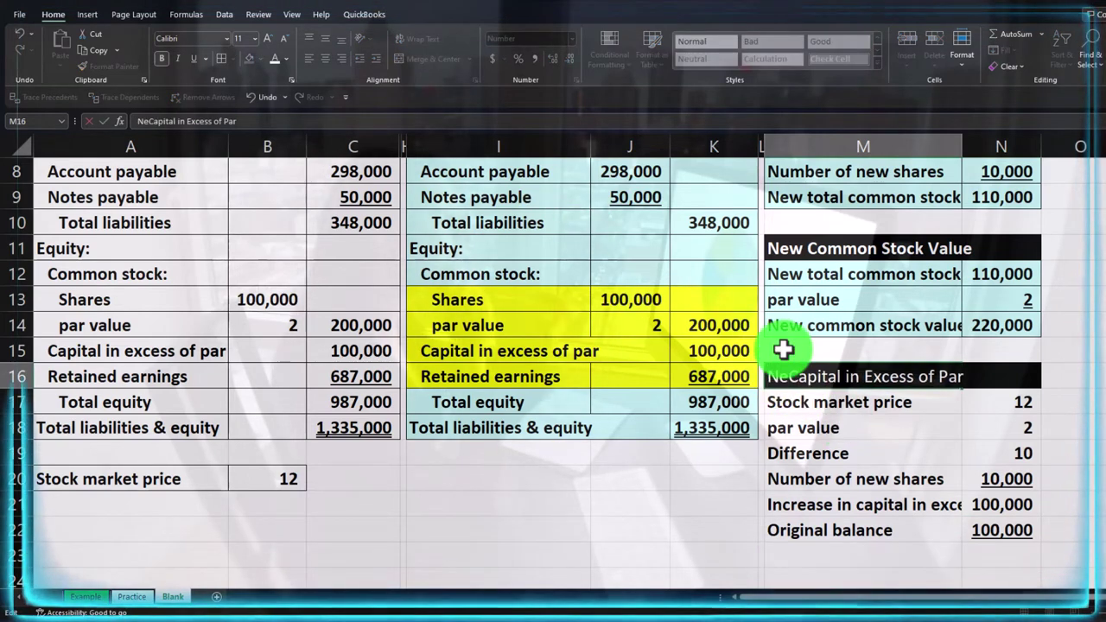
pyautogui.write('w')
pyautogui.press('Return')
# Label M23 "New capital in excess of par" beneath the original balance row
pyautogui.click(791, 557)
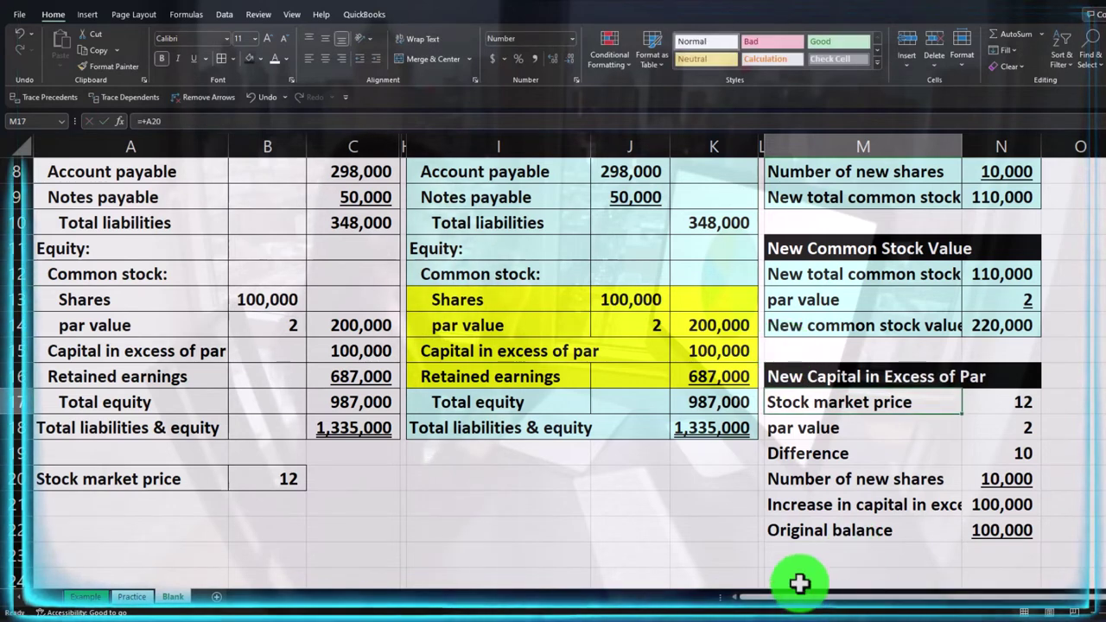
pyautogui.write('New')
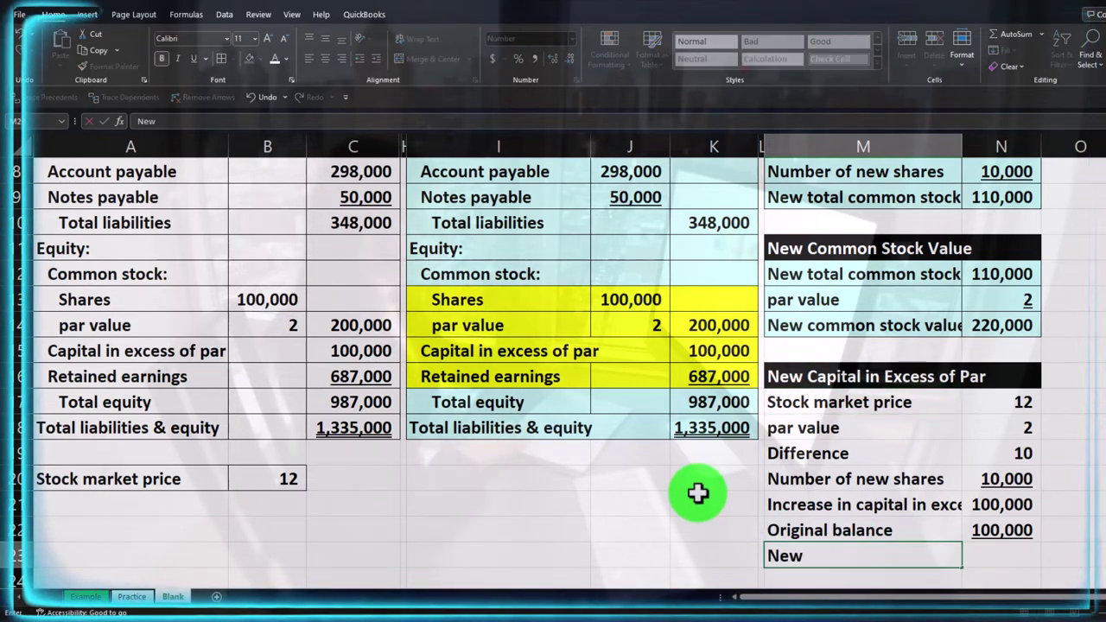
pyautogui.write(' capital in ')
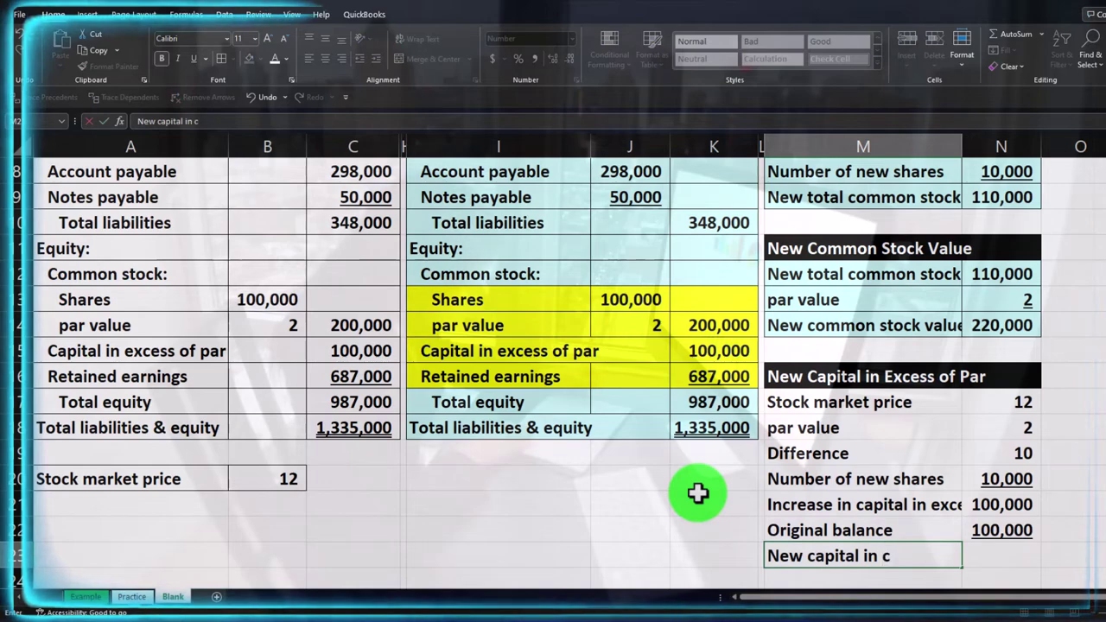
pyautogui.write('excess of part')
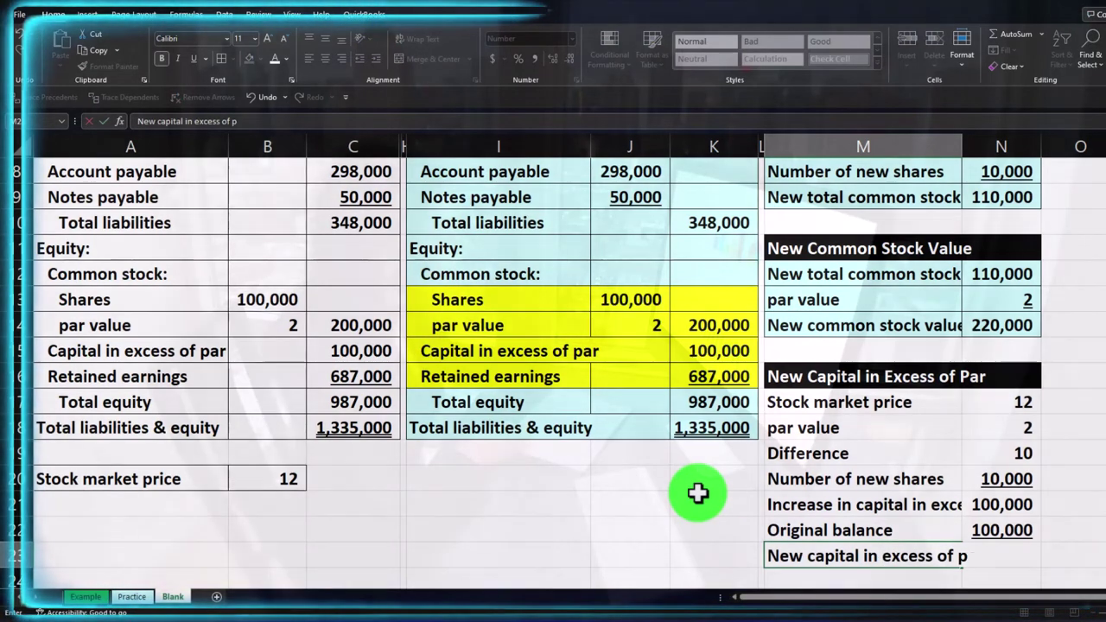
pyautogui.press('Tab')
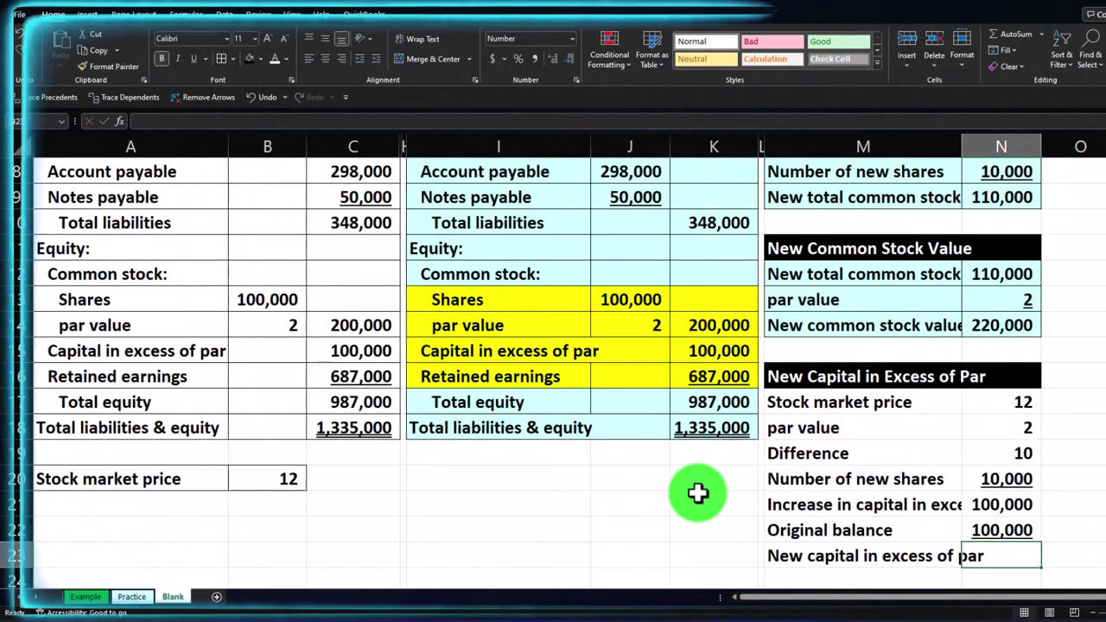
# Total the increase in capital and the original balance in N23 with a SUM of N21:N22
pyautogui.write('=sum(')
pyautogui.press('Up')
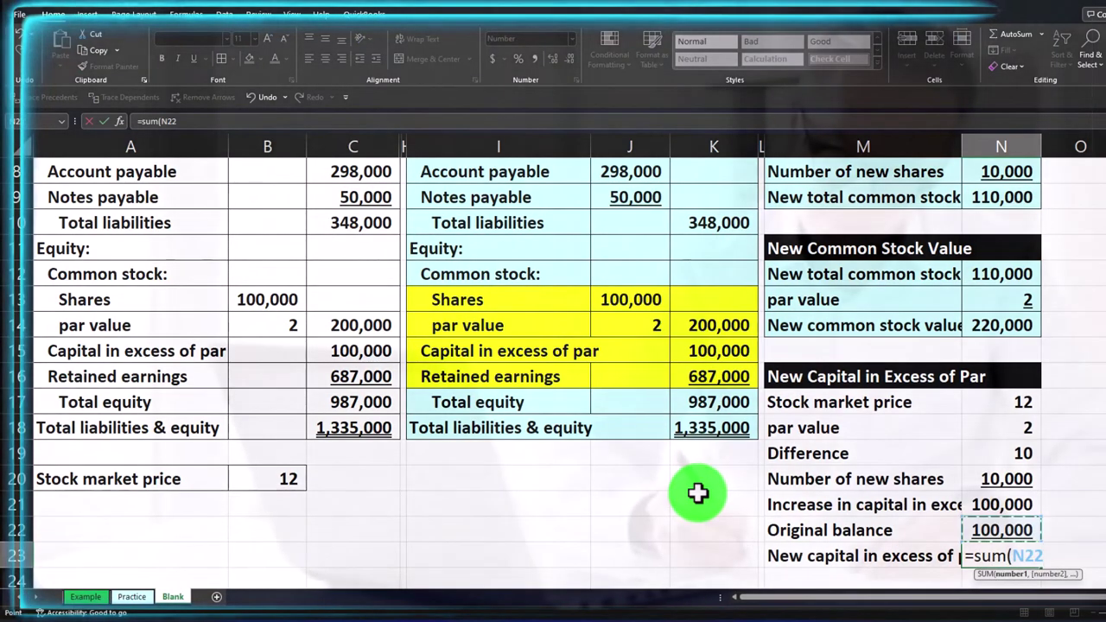
pyautogui.hotkey('shift', 'Up')
pyautogui.press('Return')
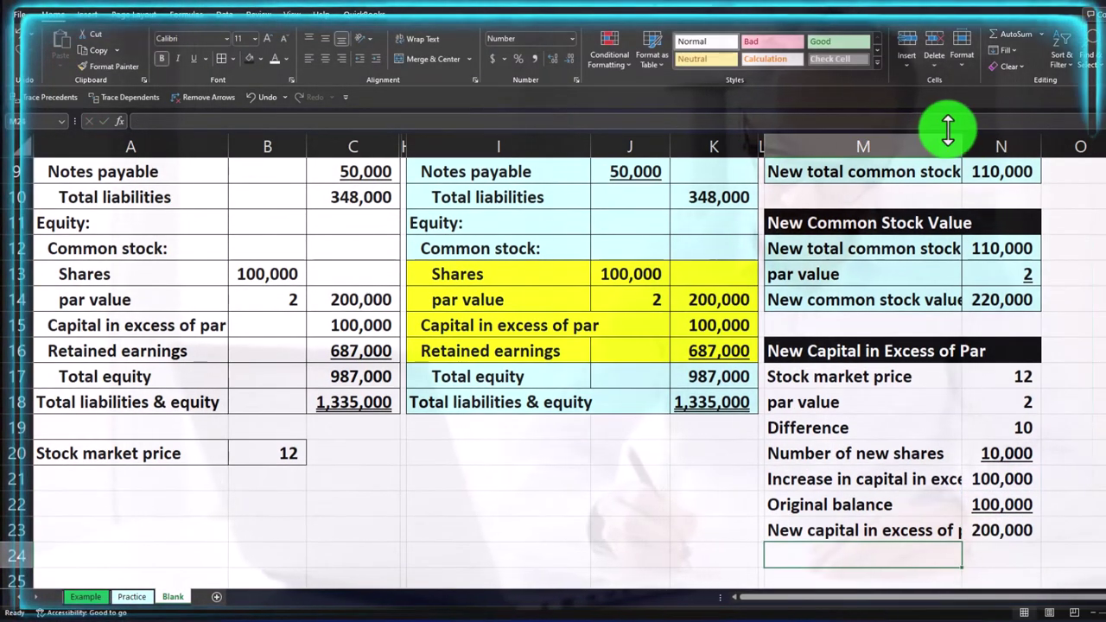
# Widen column M to fit its labels and format M17:N23 with borders and light blue fill
pyautogui.moveTo(962, 141); pyautogui.dragTo(1036, 146)
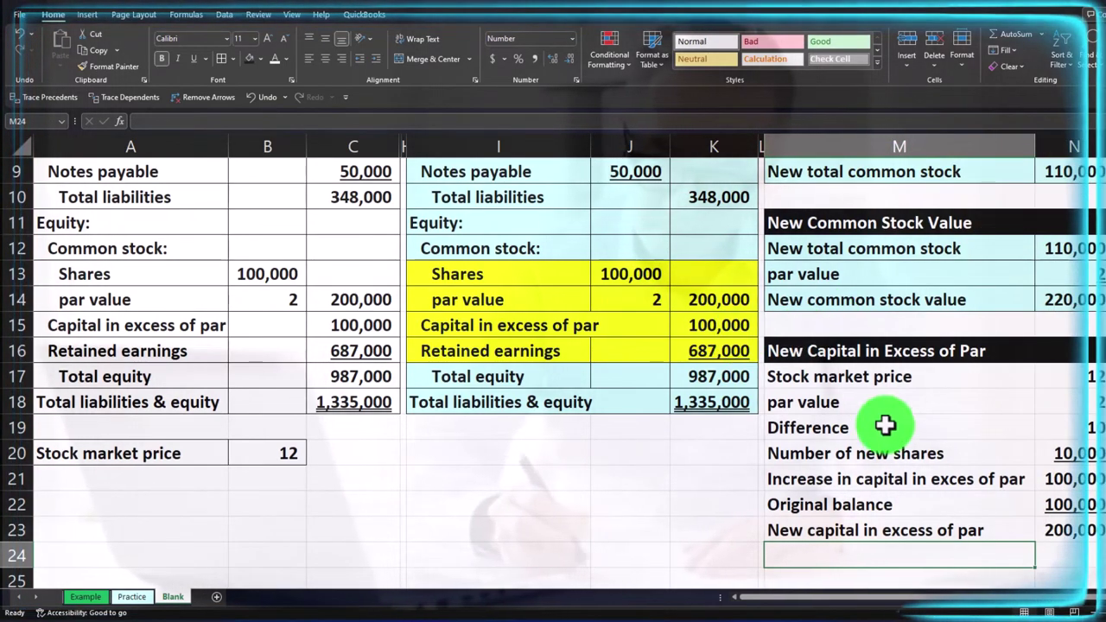
pyautogui.moveTo(852, 376); pyautogui.dragTo(1009, 519)
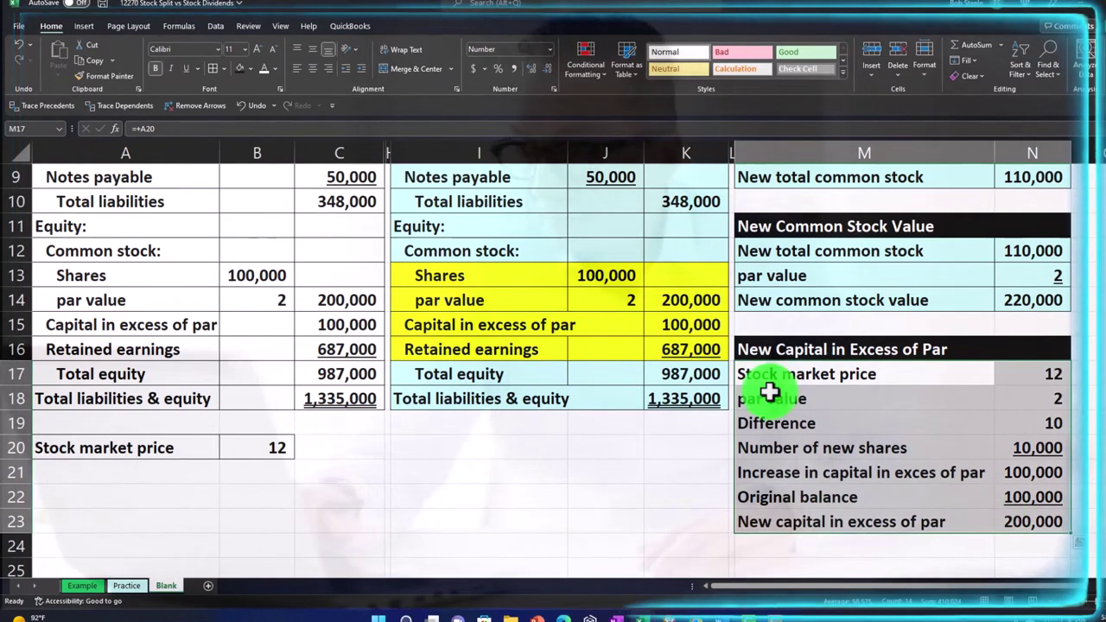
pyautogui.click(249, 68)
pyautogui.click(240, 216)
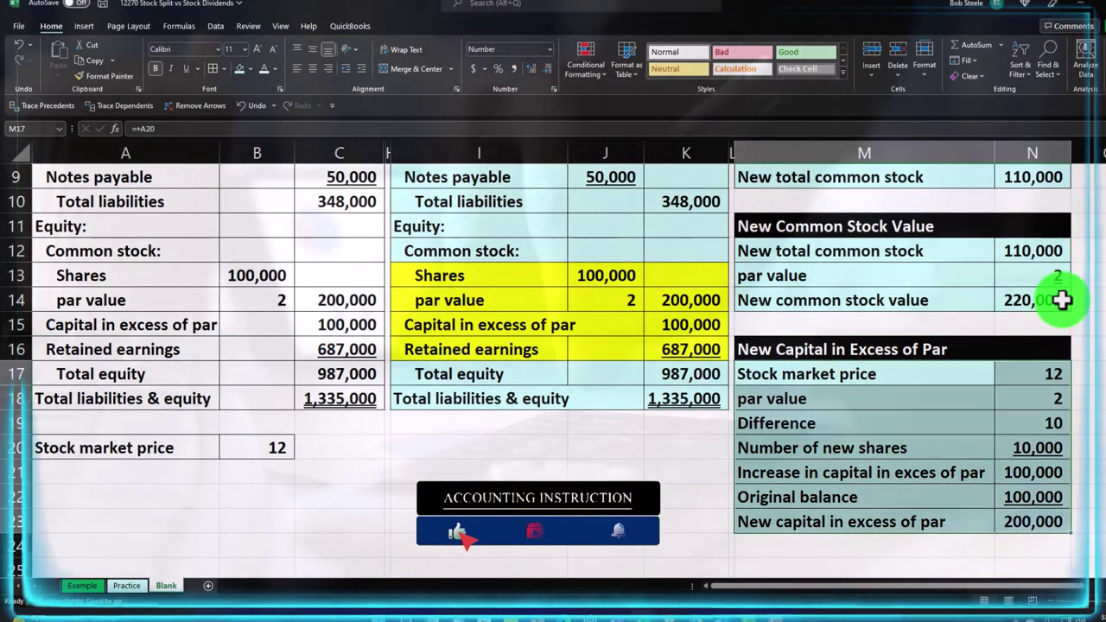
# Copy the format of narrow spacer column L onto column O with Format Painter
pyautogui.click(1059, 226)
pyautogui.scroll(2, 1071, 206)
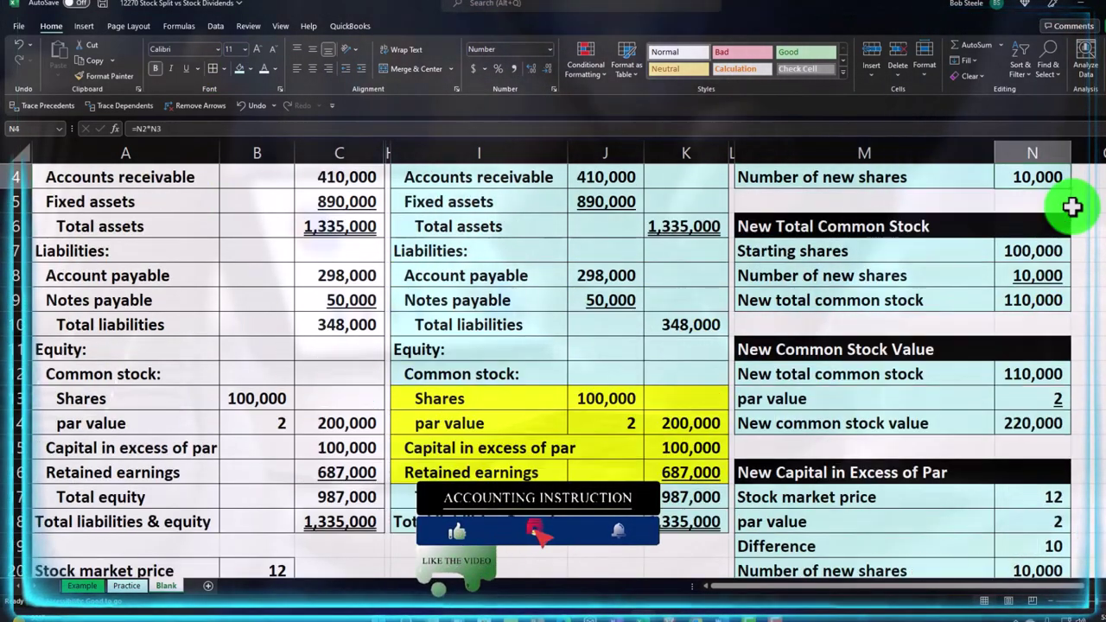
pyautogui.press('Right')
pyautogui.press('Right')
pyautogui.hotkey('ctrl', 'Up')
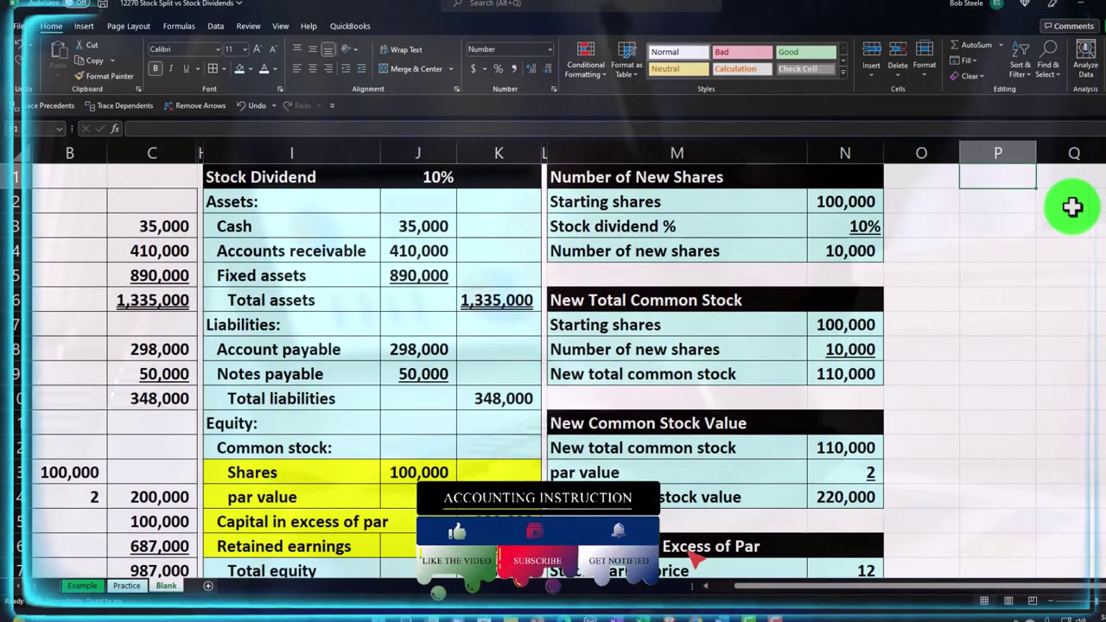
pyautogui.click(547, 153)
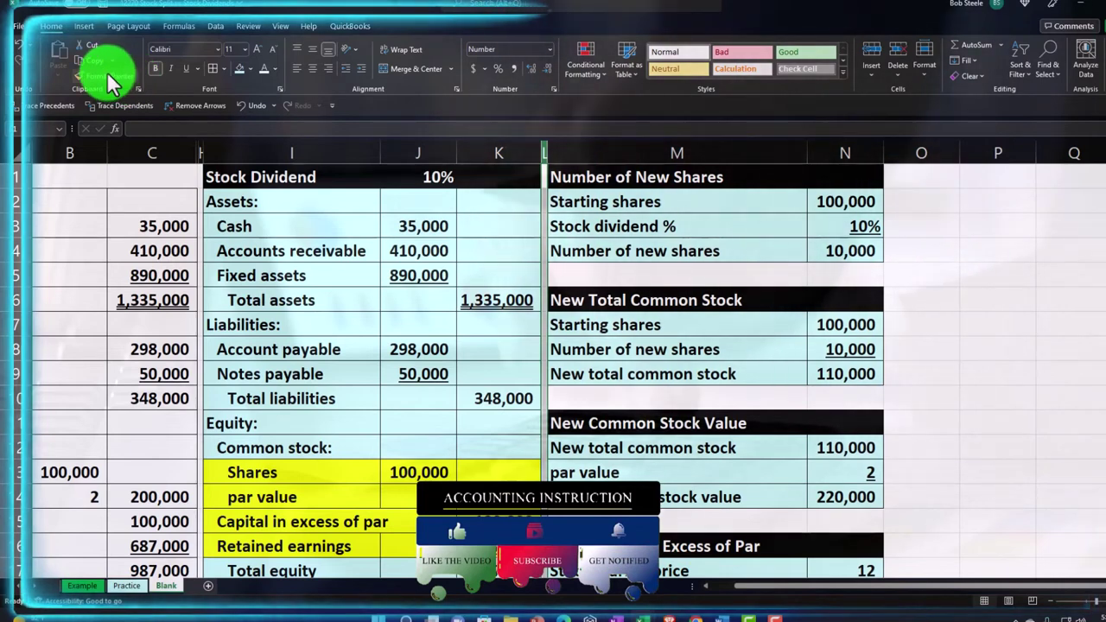
pyautogui.click(108, 78)
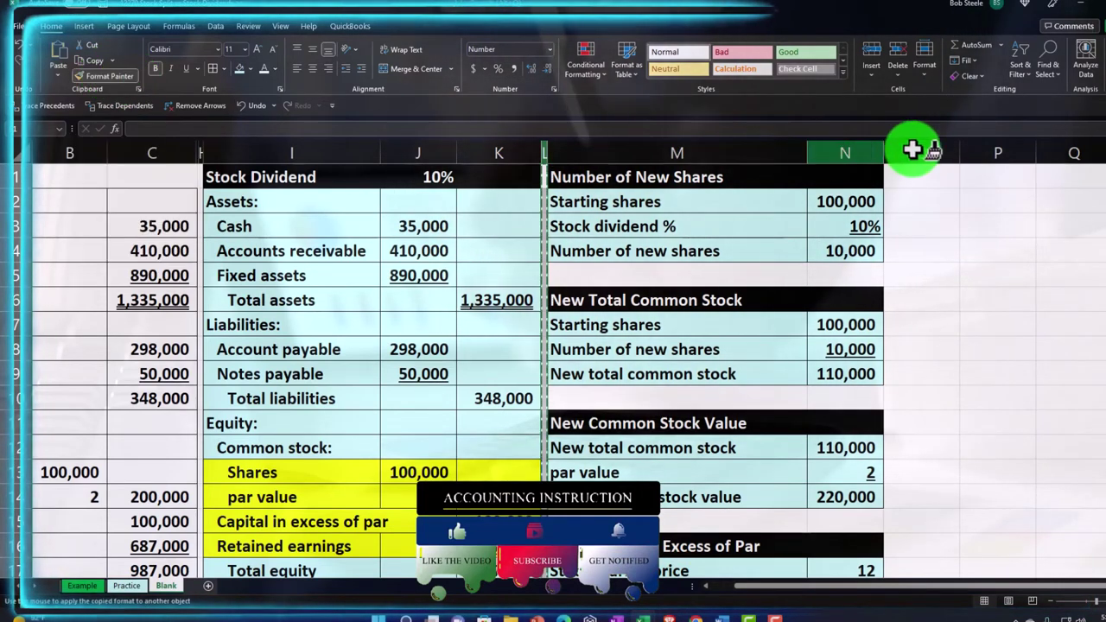
pyautogui.click(914, 153)
# Enter the heading "Retianed Earnings" in P1
pyautogui.click(928, 174)
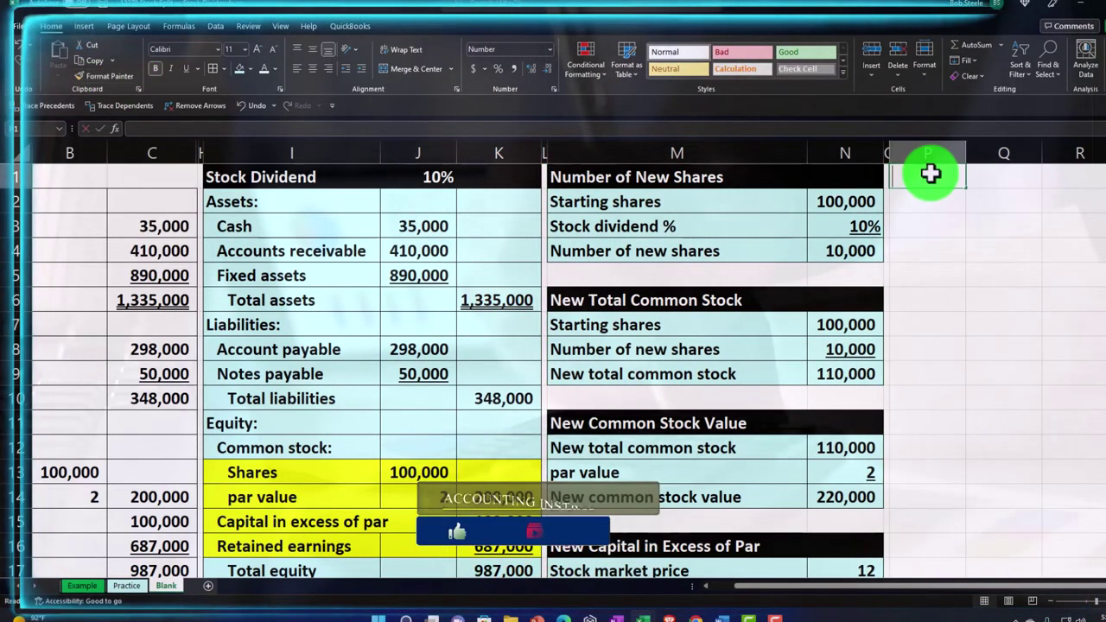
pyautogui.write('Retianed E')
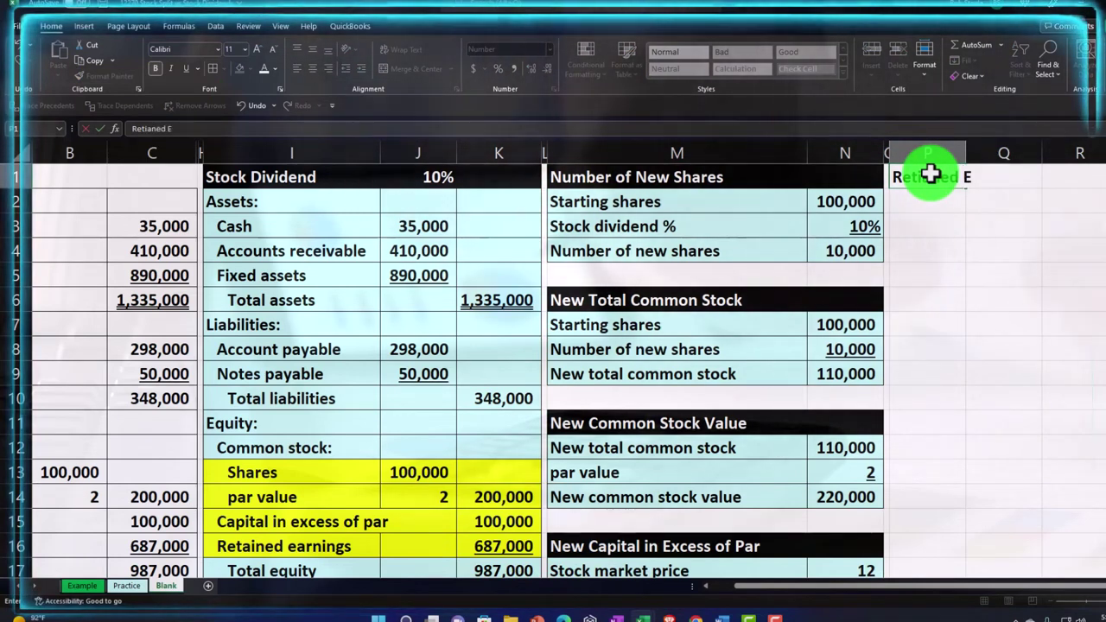
pyautogui.write('arnings')
pyautogui.press('Return')
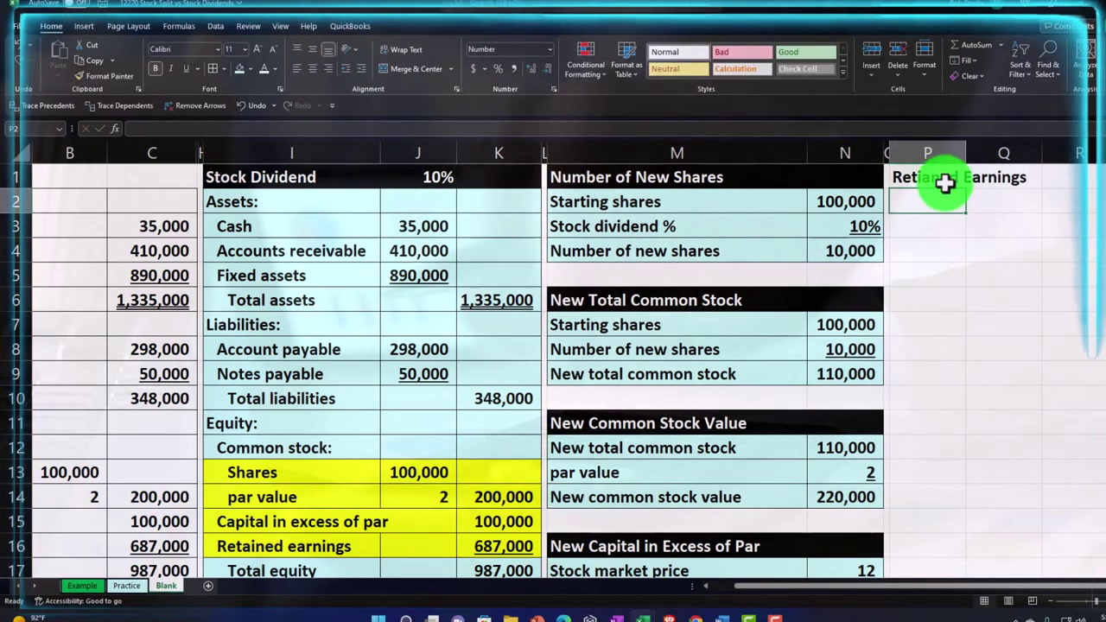
# Format the P1:R1 heading with black fill and white text
pyautogui.moveTo(946, 183); pyautogui.dragTo(1057, 173)
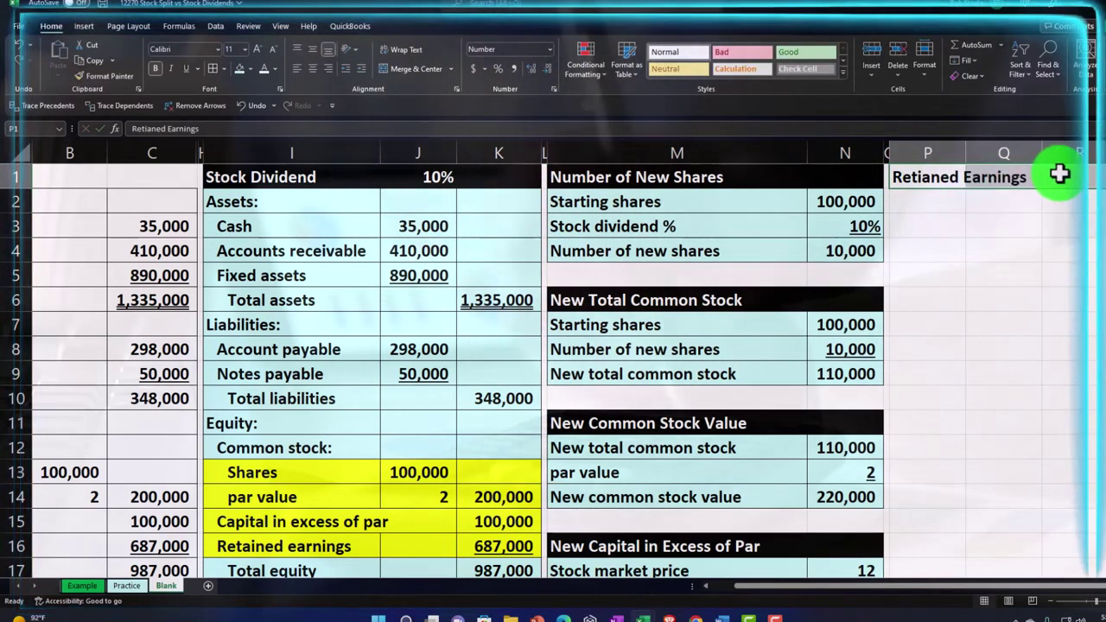
pyautogui.click(250, 70)
pyautogui.click(249, 95)
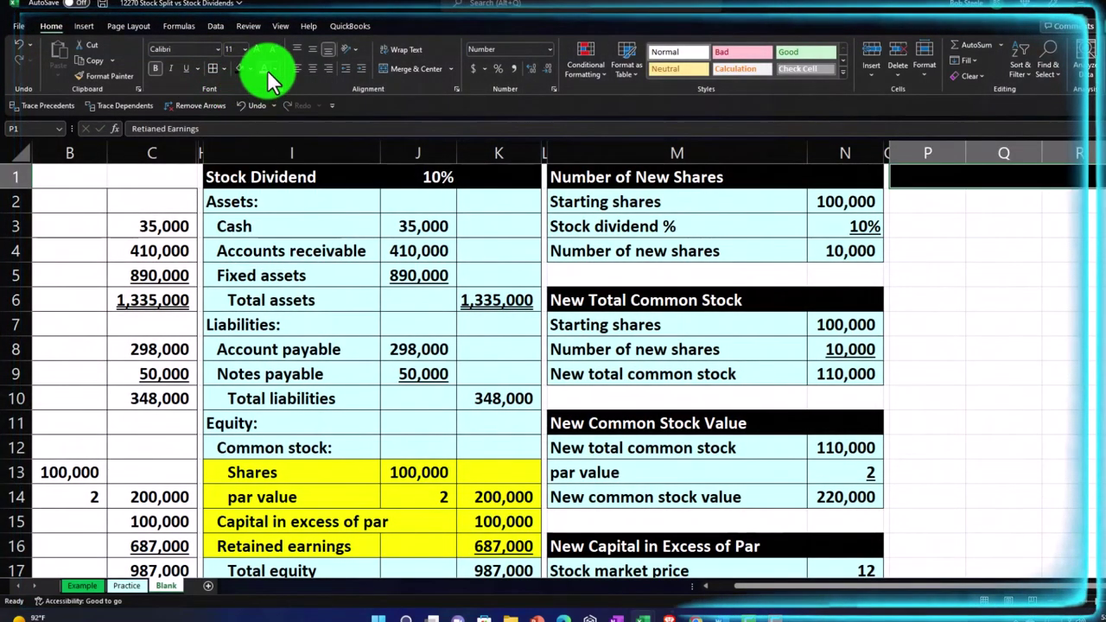
pyautogui.click(929, 271)
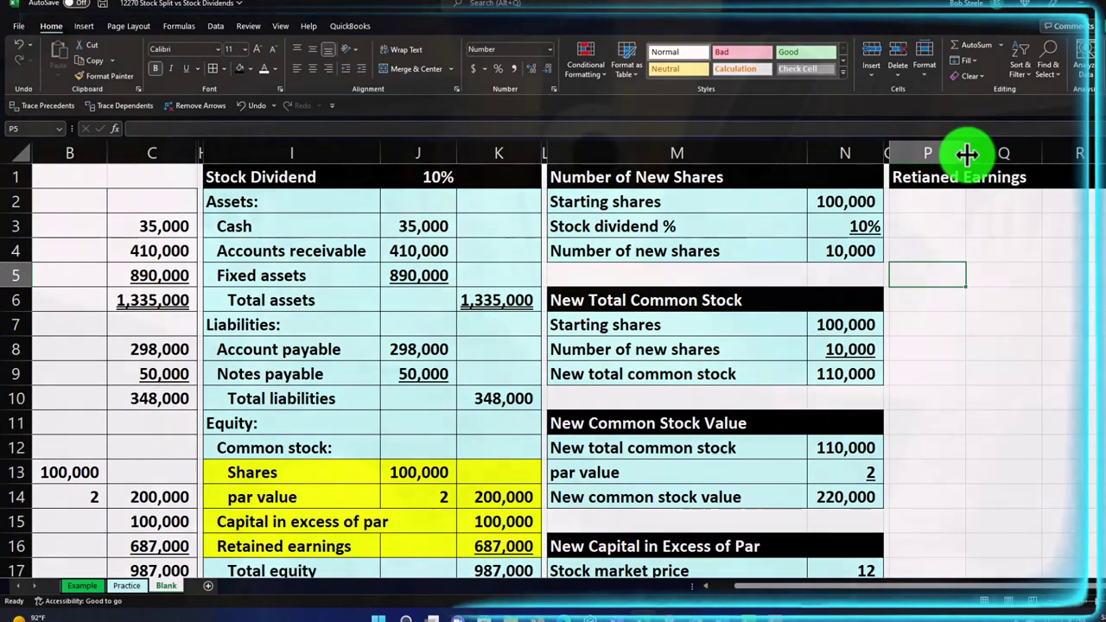
# Widen column P and label P2 "Starting retained earnings"
pyautogui.moveTo(964, 153); pyautogui.dragTo(1102, 152)
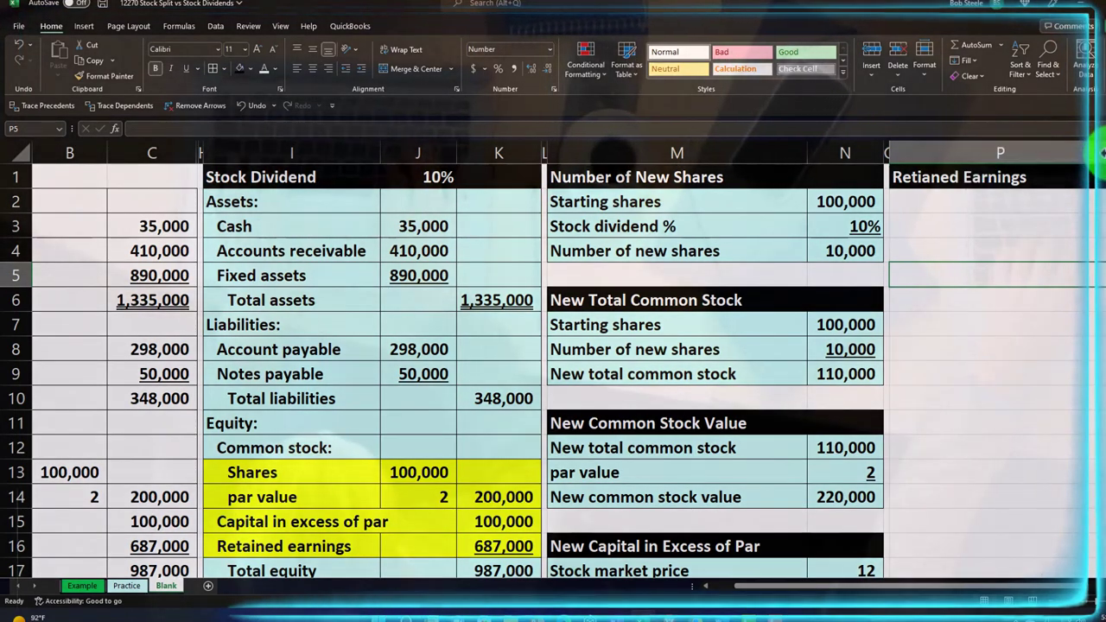
pyautogui.click(951, 204)
pyautogui.write('Starting')
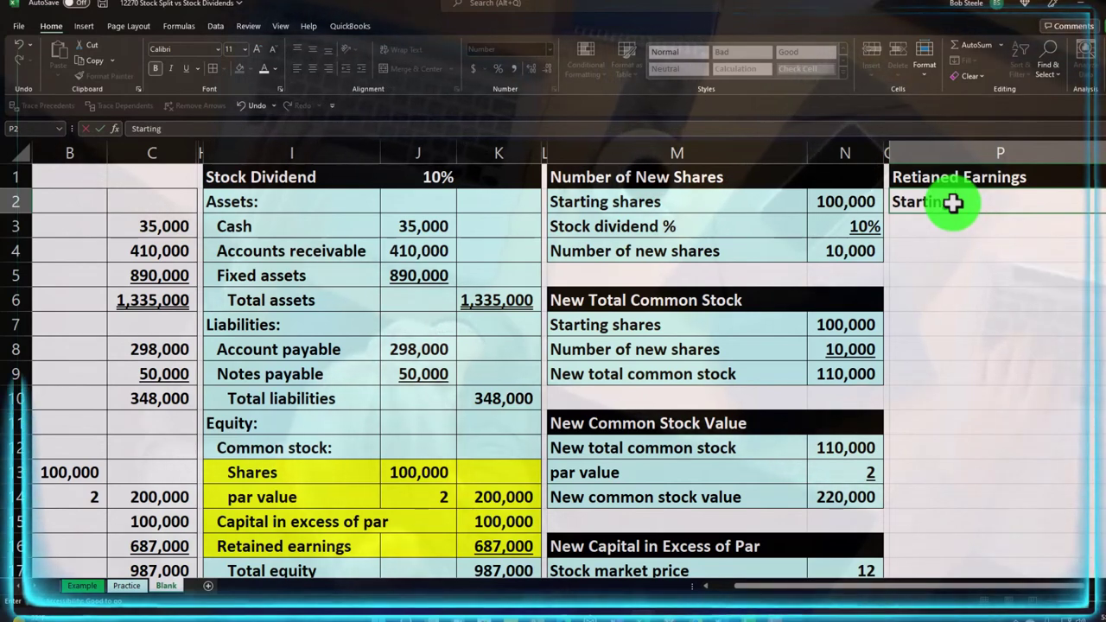
pyautogui.write(' retained earnin')
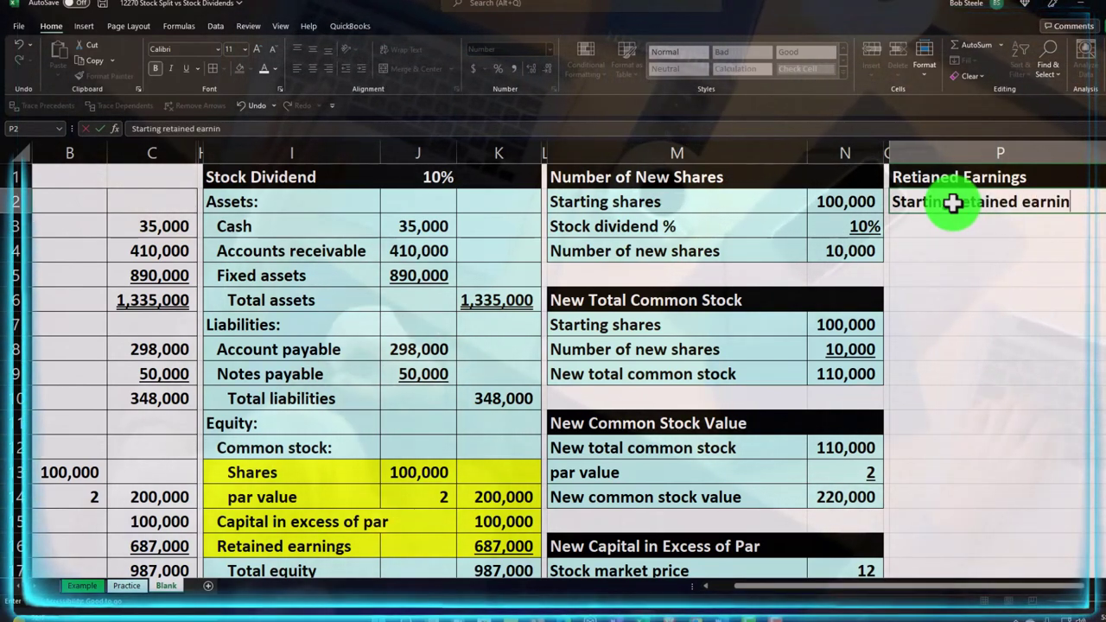
pyautogui.write('gs')
pyautogui.press('Tab')
# Link Q2 to the original balance sheet's retained earnings with =C16
pyautogui.write('=')
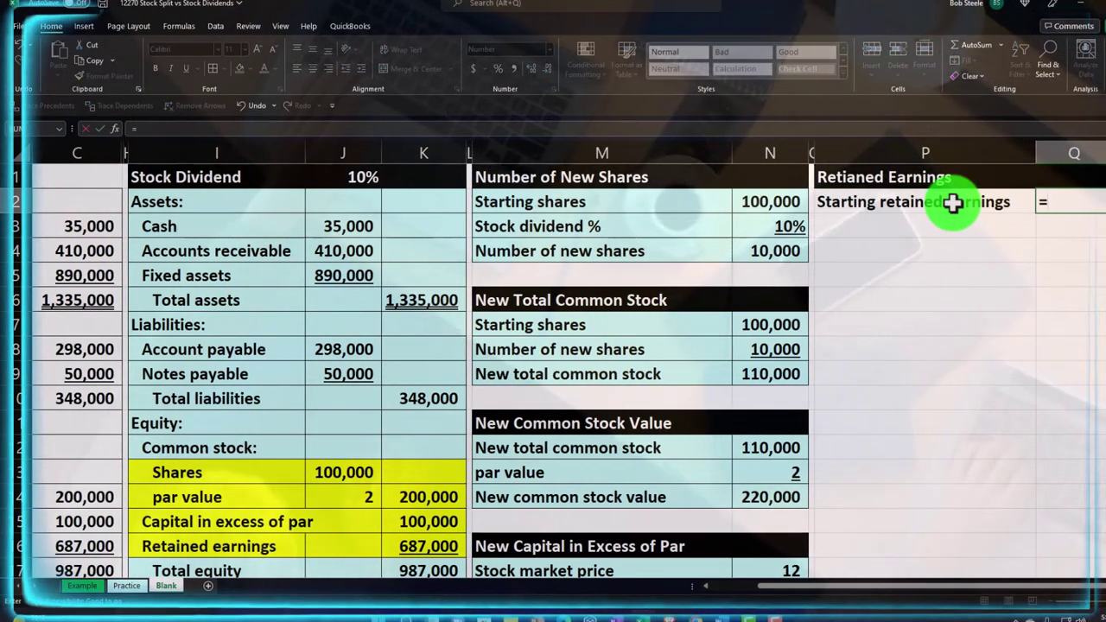
pyautogui.press('Left')
pyautogui.press('Left')
pyautogui.press('Left')
pyautogui.press('Left')
pyautogui.press('Left')
pyautogui.press('Left')
pyautogui.press('Left')
pyautogui.press('Left')
pyautogui.press('Left')
pyautogui.press('Left')
pyautogui.press('Left')
pyautogui.press('Down')
pyautogui.press('Down')
pyautogui.press('Down')
pyautogui.press('Down')
pyautogui.press('Down')
pyautogui.press('Down')
pyautogui.press('Down')
pyautogui.press('Down')
pyautogui.press('Down')
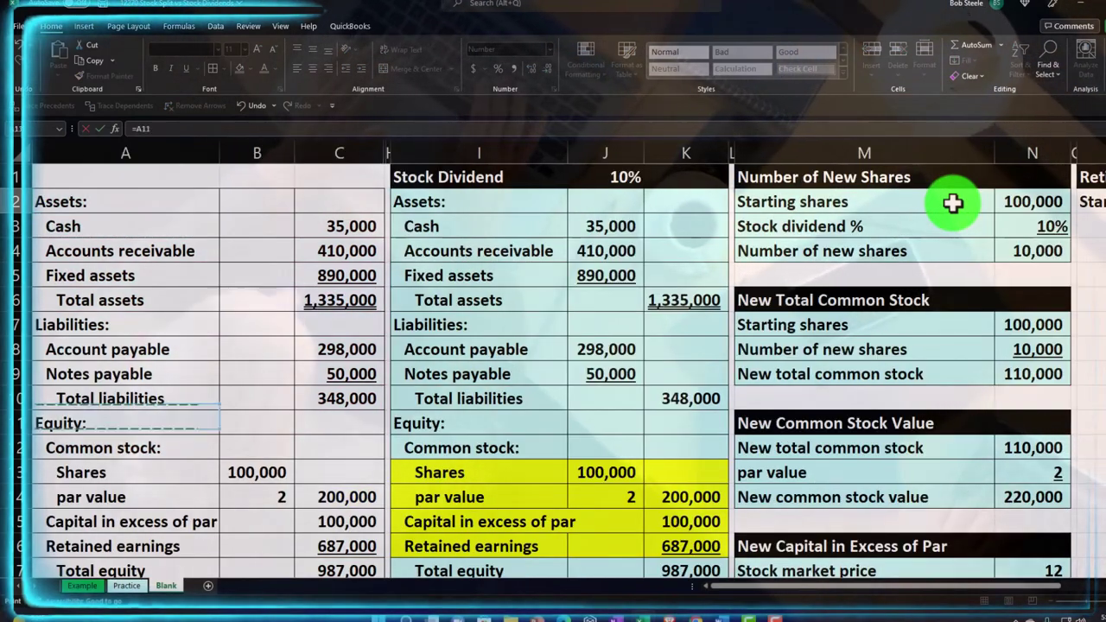
pyautogui.press('Down')
pyautogui.press('Down')
pyautogui.press('Down')
pyautogui.press('Down')
pyautogui.press('Down')
pyautogui.press('Right')
pyautogui.press('Right')
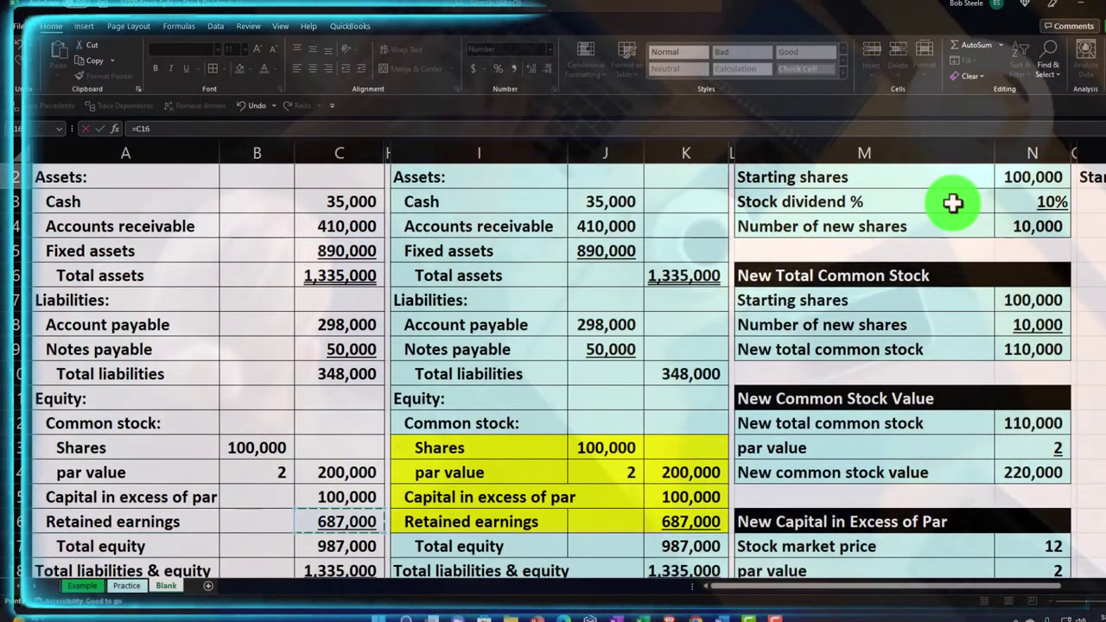
pyautogui.press('Return')
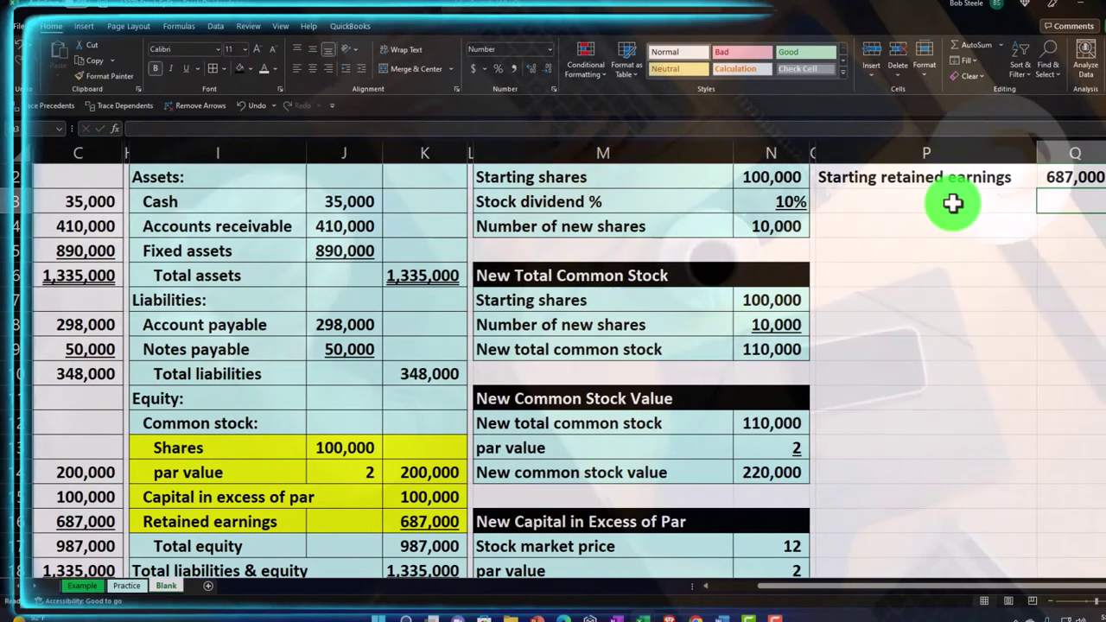
# Move the starting retained earnings formula from Q2 to R2
pyautogui.click(952, 203)
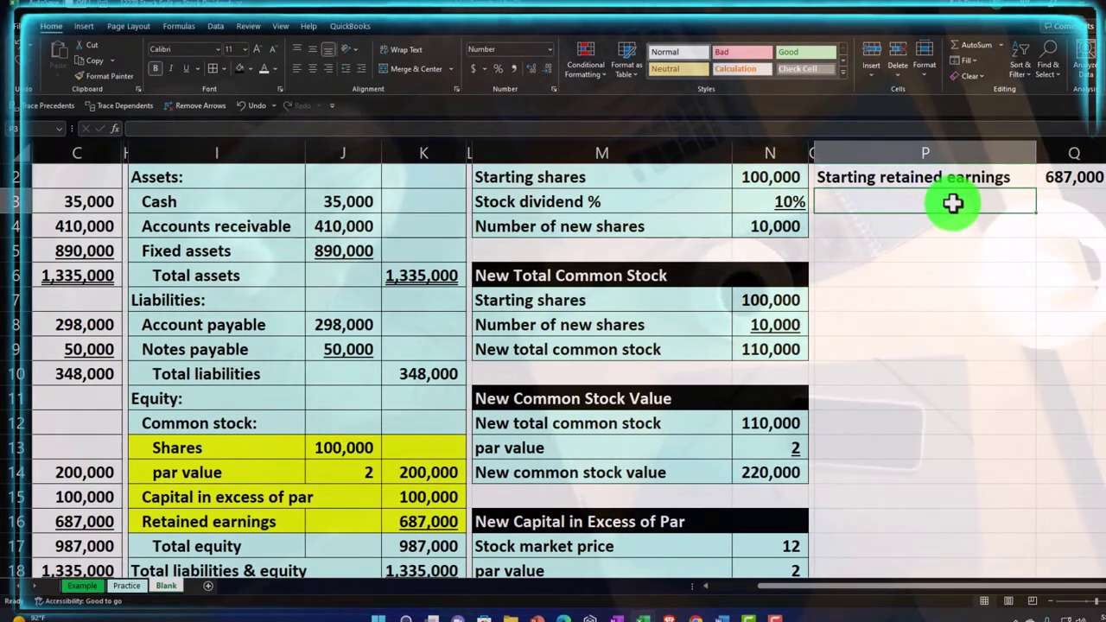
pyautogui.press('Up')
pyautogui.press('Up')
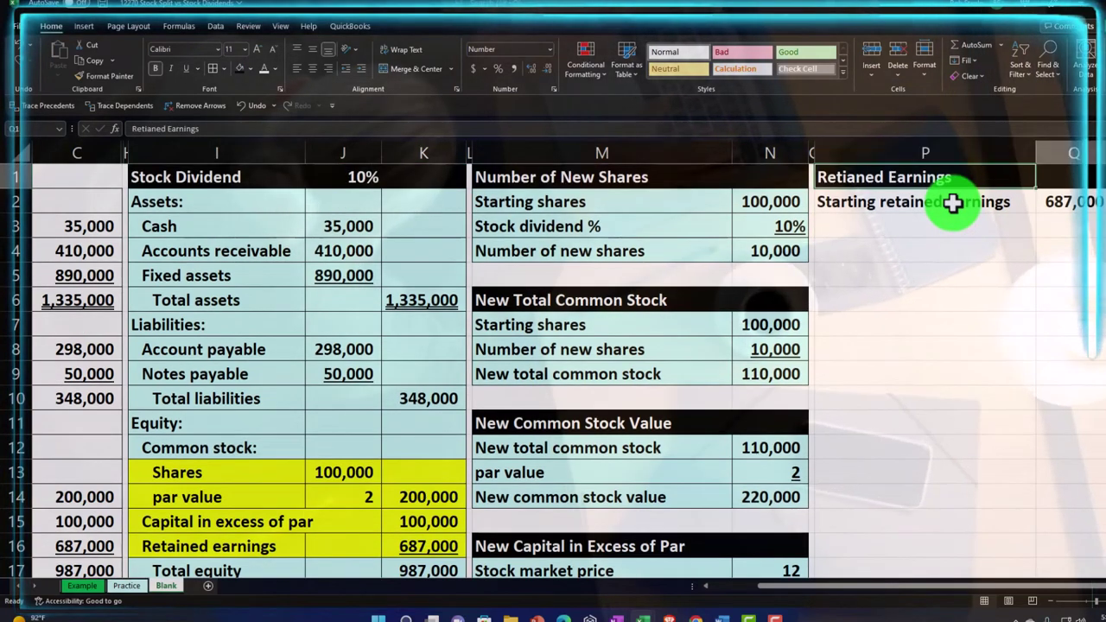
pyautogui.press('Down')
pyautogui.press('Right')
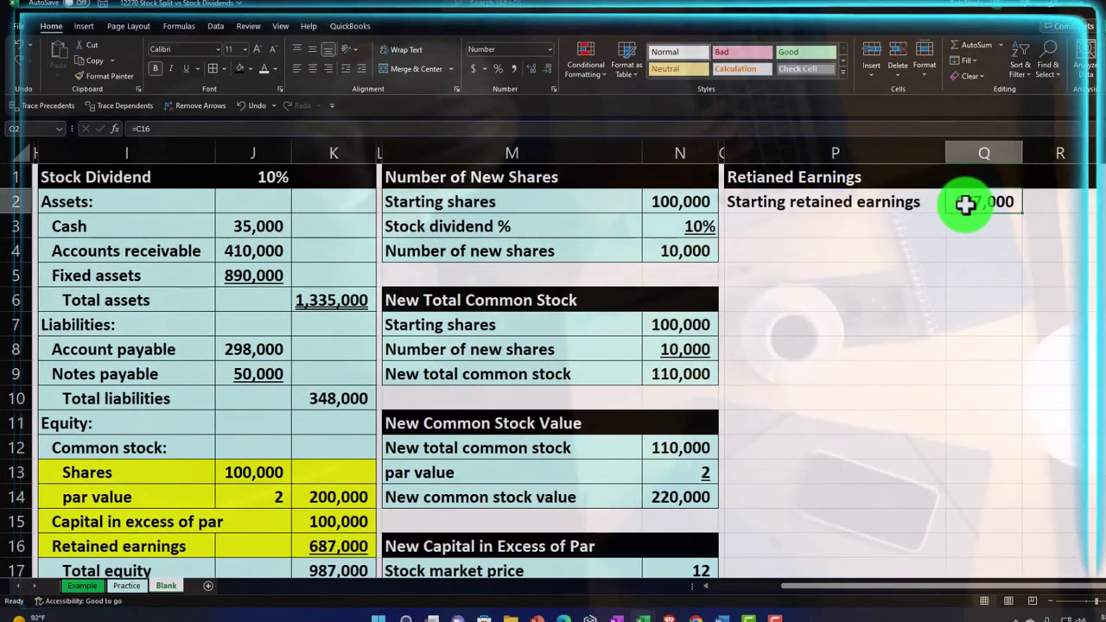
pyautogui.hotkey('ctrl', 'x')
pyautogui.click(1057, 201)
pyautogui.hotkey('ctrl', 'v')
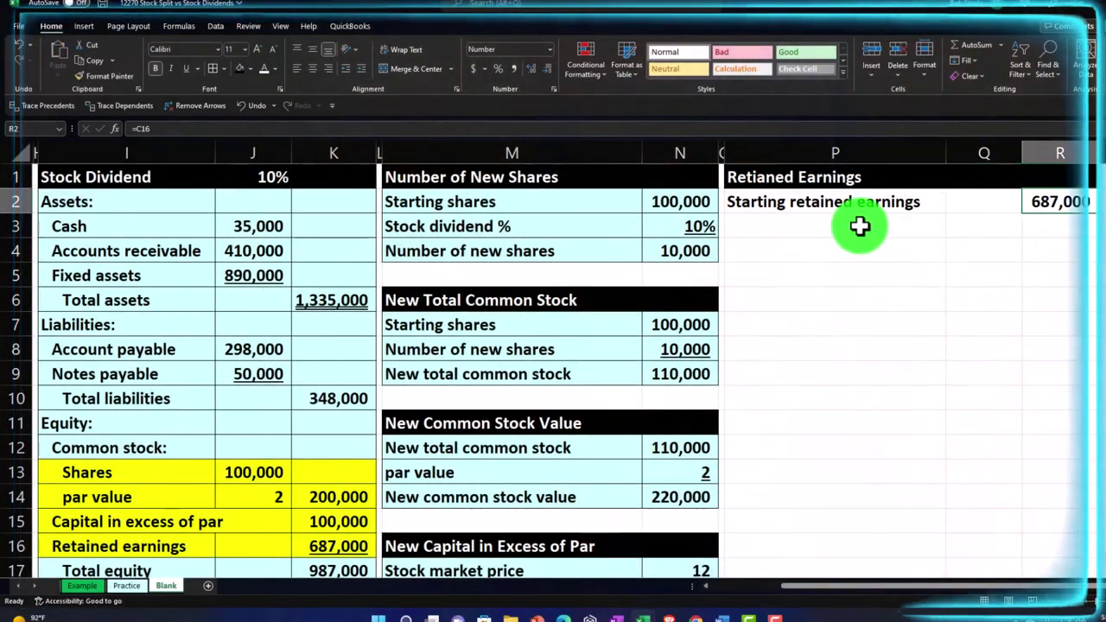
# Label P3 "Change in retained earnings:" beneath the starting retained earnings row
pyautogui.click(858, 226)
pyautogui.write('Change')
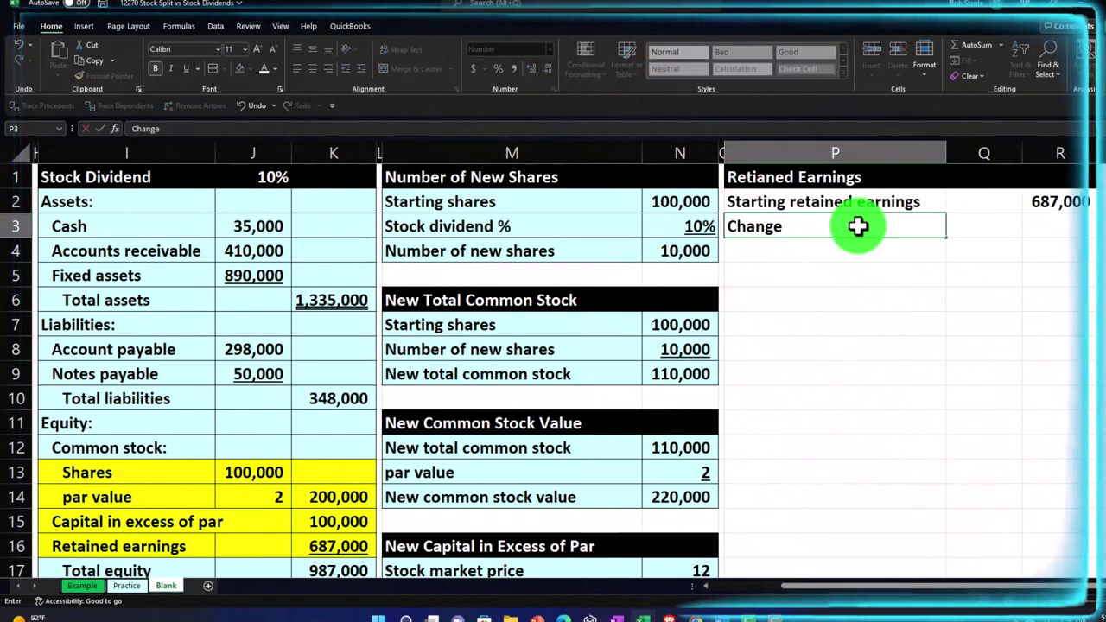
pyautogui.write(' in re')
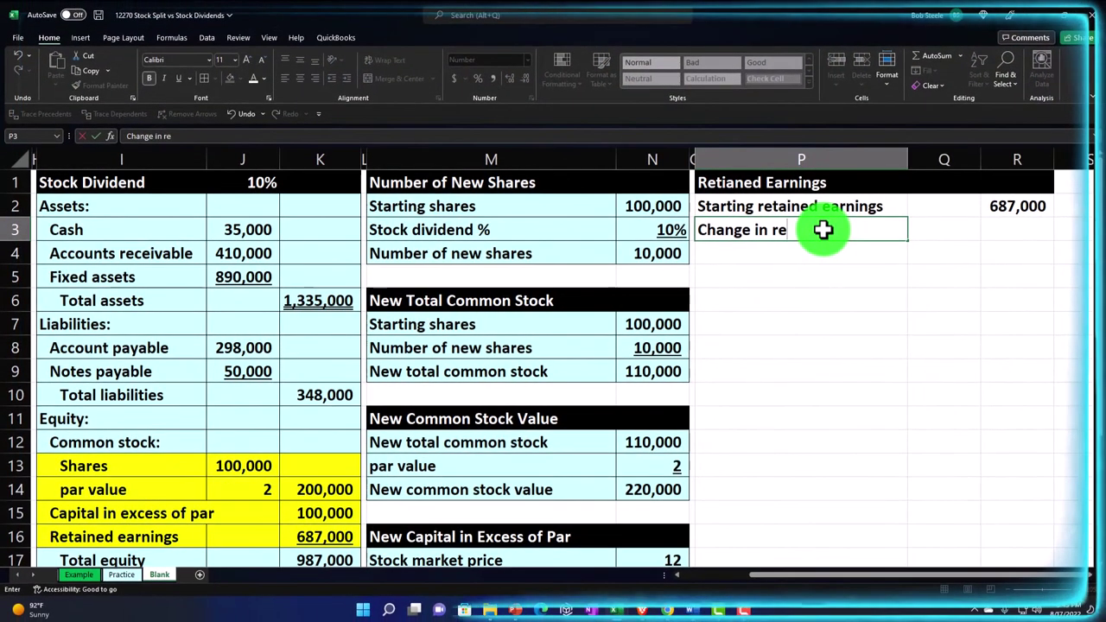
pyautogui.write('tained')
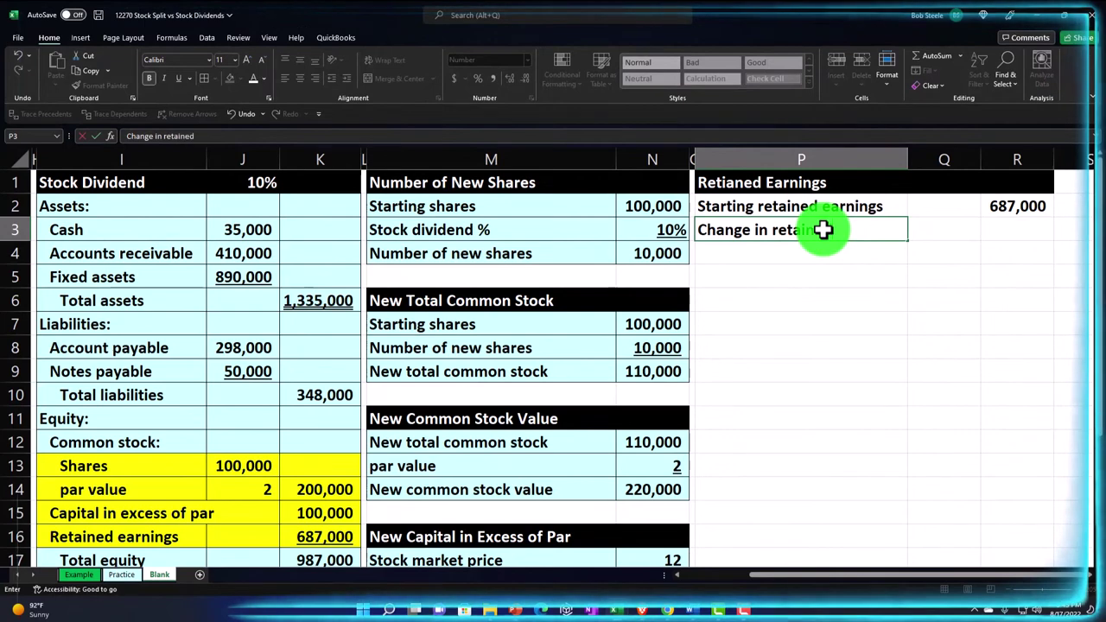
pyautogui.write(' earnings:')
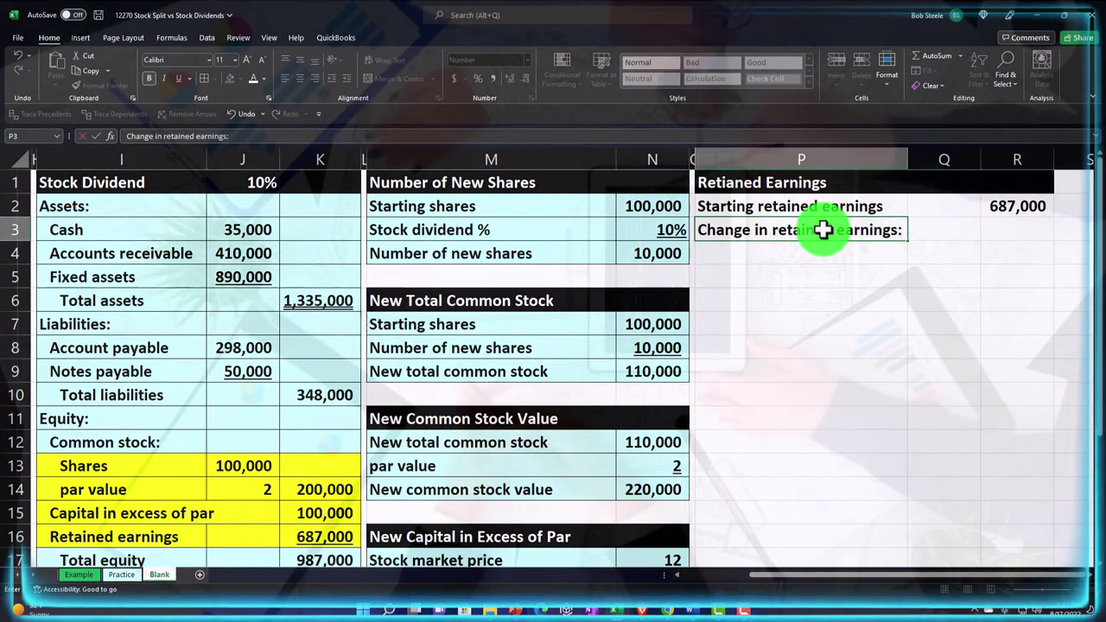
# Link cell P4 to the "Number of new shares" label with =M4
pyautogui.press('Return')
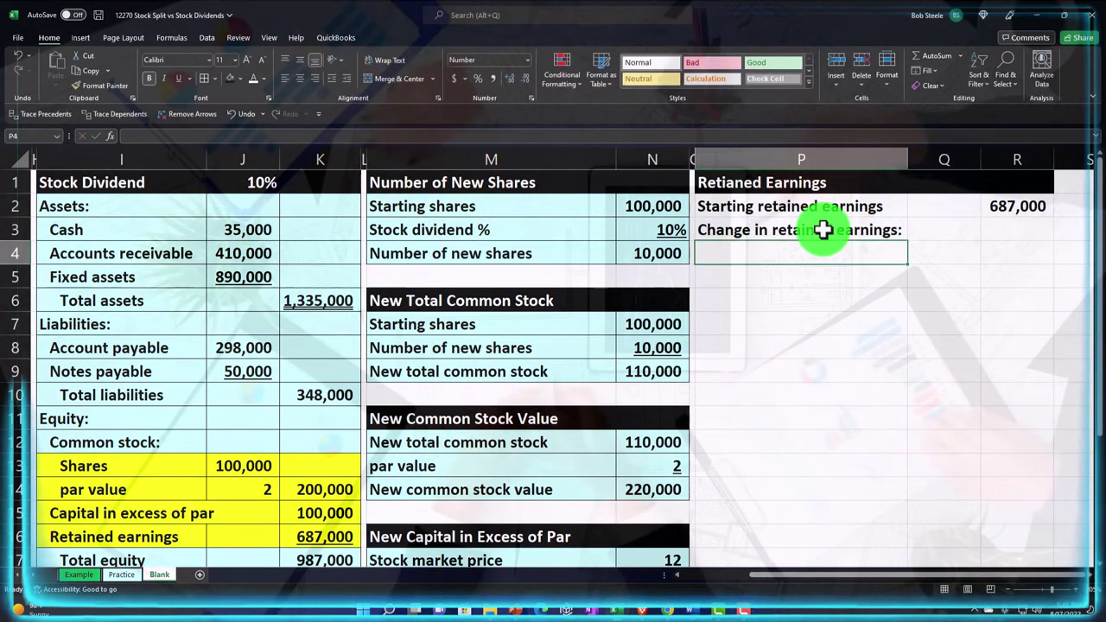
pyautogui.write('=')
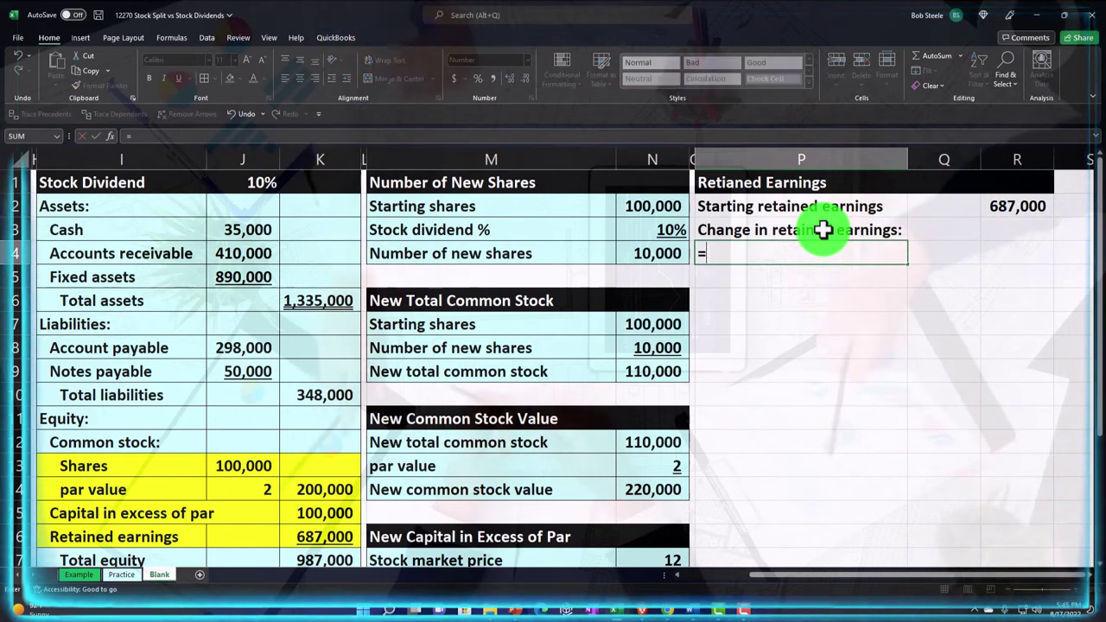
pyautogui.press('Left')
pyautogui.press('Left')
pyautogui.press('Left')
pyautogui.press('Tab')
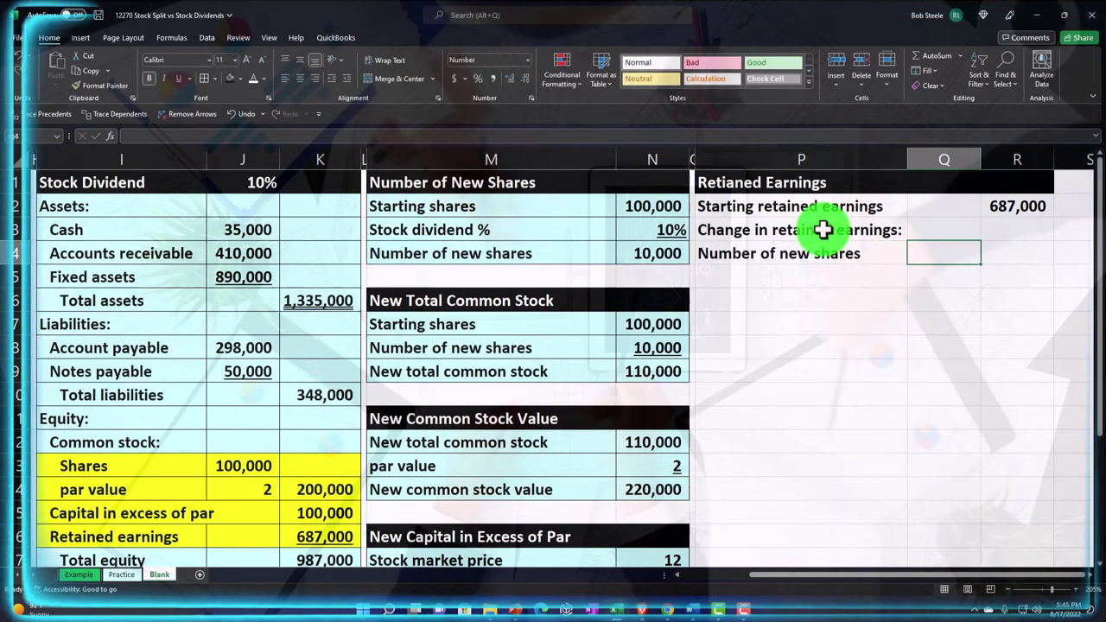
# Link Q4 to the calculated number of new shares with =N4
pyautogui.write('=')
pyautogui.press('Left')
pyautogui.press('Left')
pyautogui.press('Left')
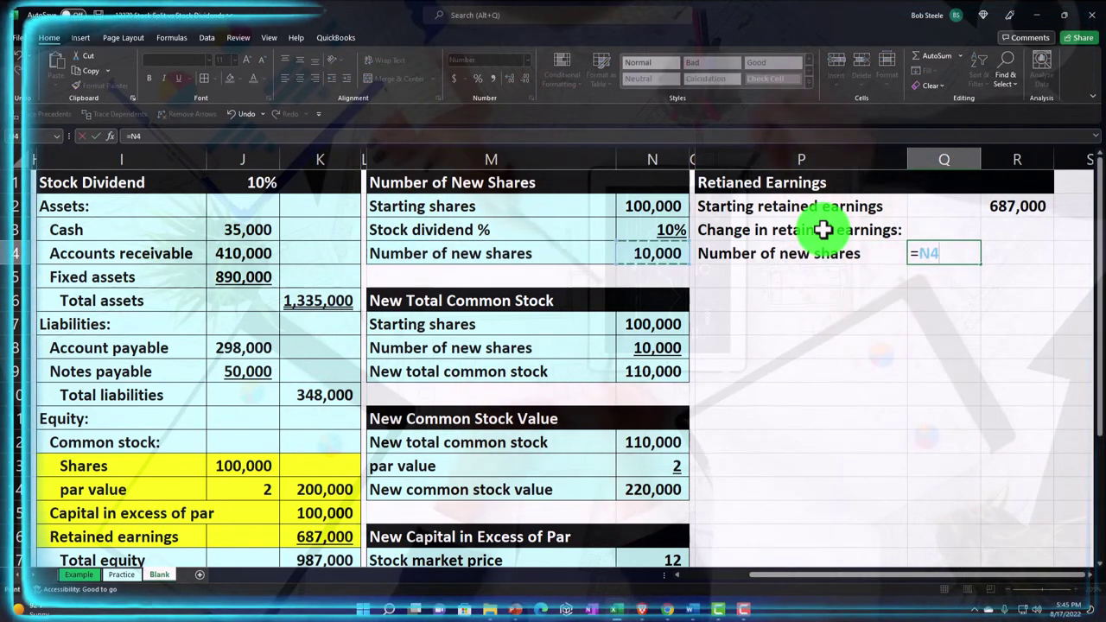
pyautogui.press('Return')
# Link P5 to the "Stock market price" label in A20 below the original balance sheet
pyautogui.write('=')
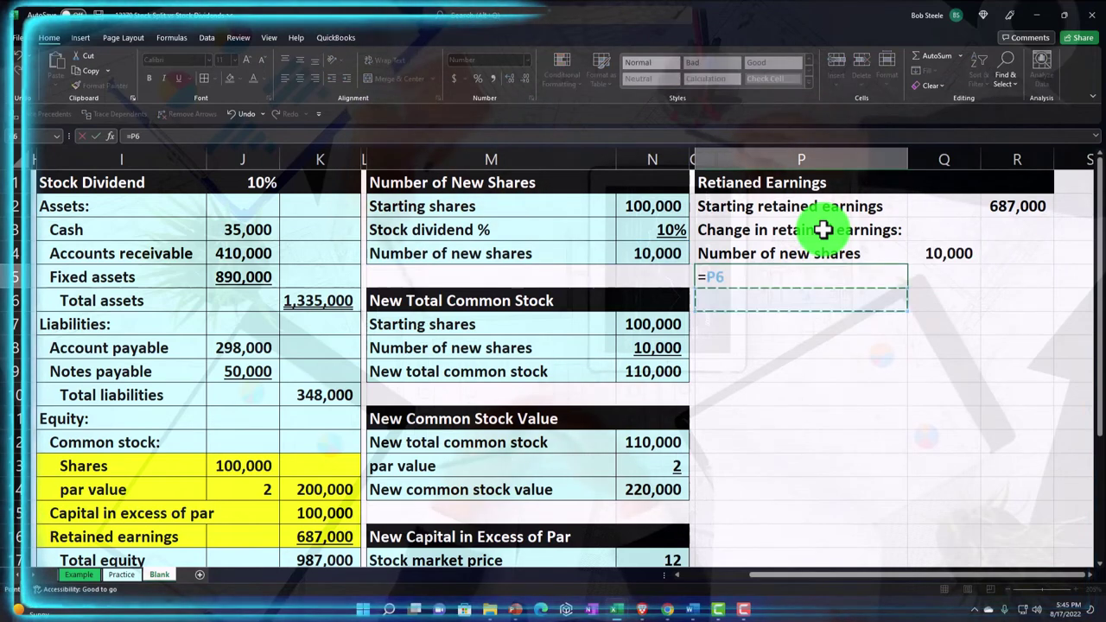
pyautogui.press('Down')
pyautogui.press('Down')
pyautogui.press('Down')
pyautogui.press('Down')
pyautogui.press('Down')
pyautogui.press('Down')
pyautogui.press('Down')
pyautogui.press('Down')
pyautogui.press('Down')
pyautogui.press('Down')
pyautogui.press('Down')
pyautogui.press('Down')
pyautogui.press('Down')
pyautogui.press('Down')
pyautogui.press('Down')
pyautogui.press('Down')
pyautogui.press('Left')
pyautogui.press('Left')
pyautogui.press('Left')
pyautogui.press('Left')
pyautogui.press('Left')
pyautogui.press('Left')
pyautogui.press('Left')
pyautogui.press('Left')
pyautogui.press('Left')
pyautogui.press('Left')
pyautogui.press('Left')
pyautogui.press('Left')
pyautogui.press('Left')
pyautogui.press('Left')
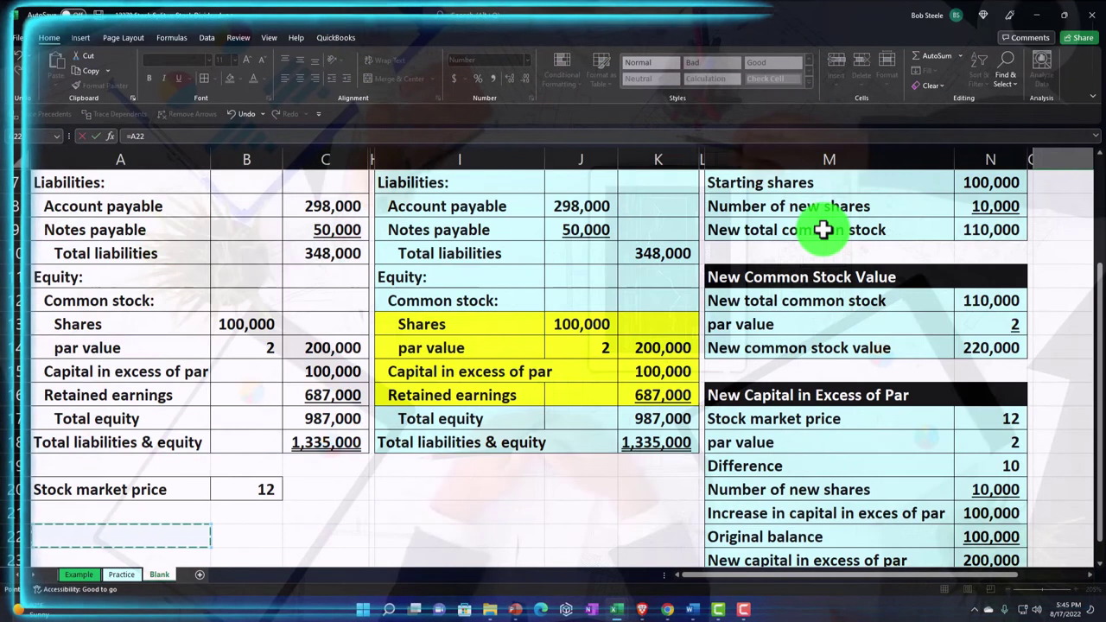
pyautogui.press('Tab')
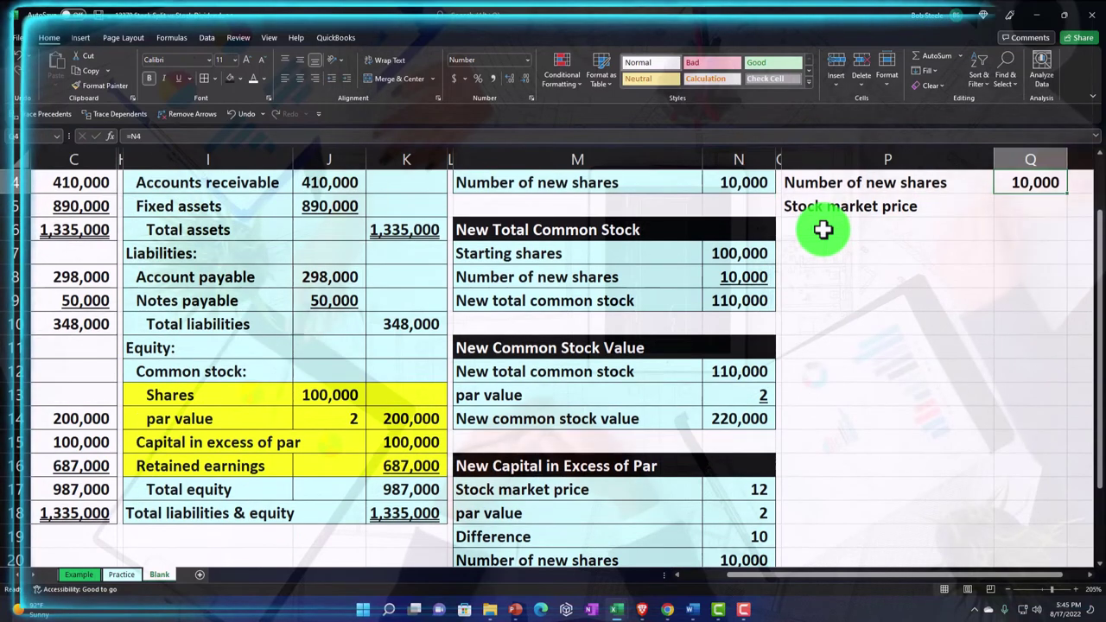
# Link Q5 to the stock market price with =B20 and underline the cell
pyautogui.write('=')
pyautogui.press('Down')
pyautogui.press('Down')
pyautogui.press('Down')
pyautogui.press('Down')
pyautogui.press('Down')
pyautogui.press('Down')
pyautogui.press('Down')
pyautogui.press('Down')
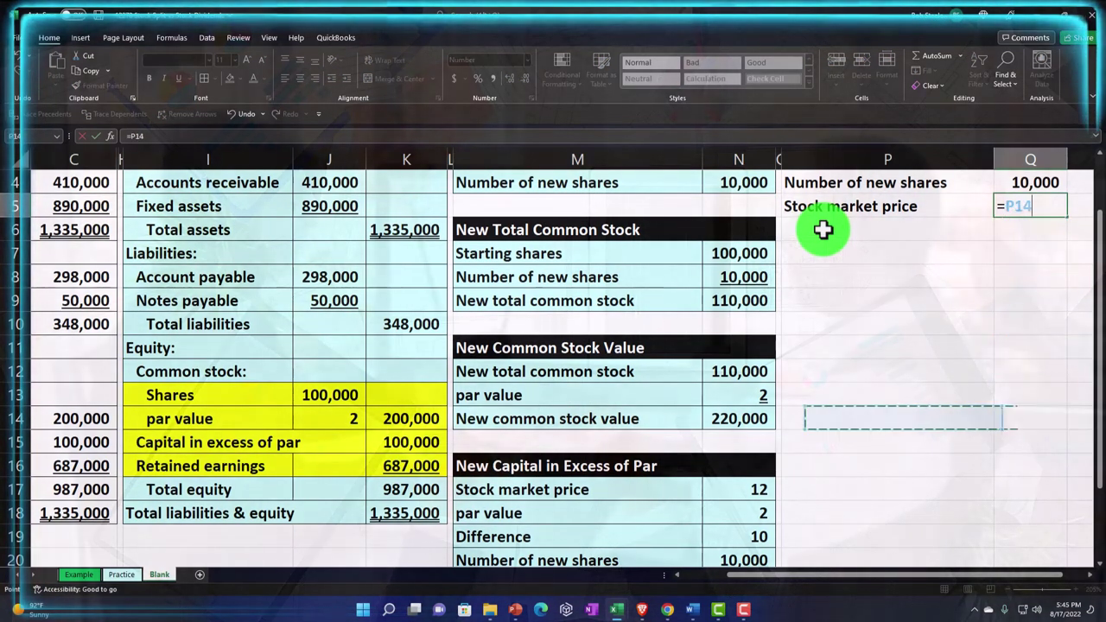
pyautogui.press('Left')
pyautogui.press('Left')
pyautogui.press('Left')
pyautogui.press('Left')
pyautogui.press('Left')
pyautogui.press('Left')
pyautogui.press('Left')
pyautogui.press('Left')
pyautogui.press('Left')
pyautogui.press('Left')
pyautogui.press('Left')
pyautogui.press('Left')
pyautogui.press('Left')
pyautogui.press('Left')
pyautogui.press('Left')
pyautogui.press('Left')
pyautogui.press('Down')
pyautogui.press('Down')
pyautogui.press('Down')
pyautogui.press('Down')
pyautogui.press('Down')
pyautogui.press('Down')
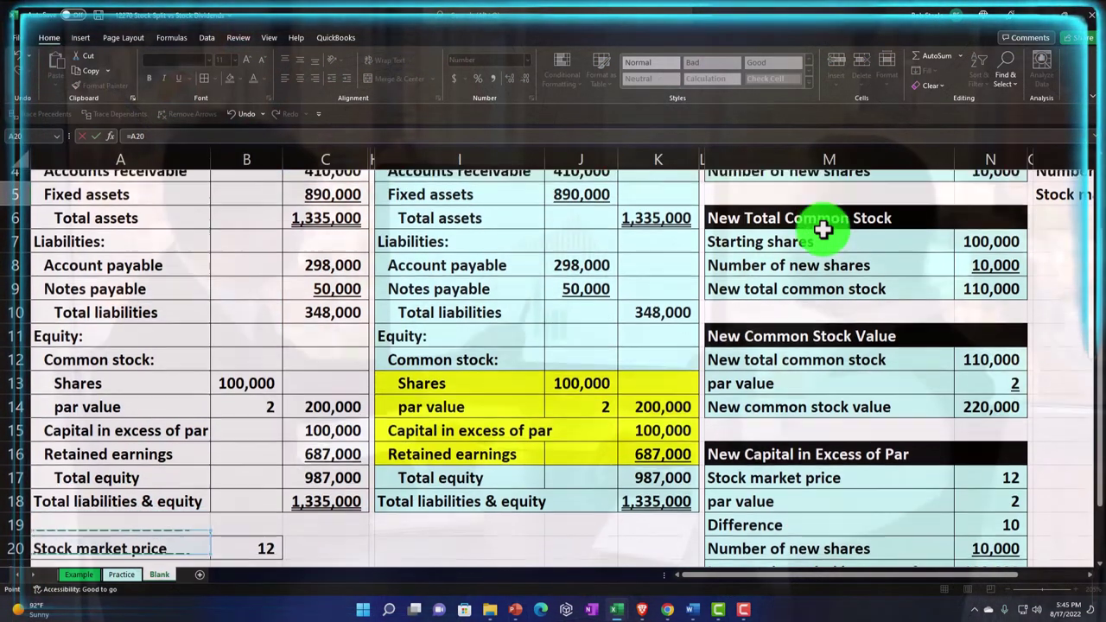
pyautogui.press('Right')
pyautogui.hotkey('shift', 'Return')
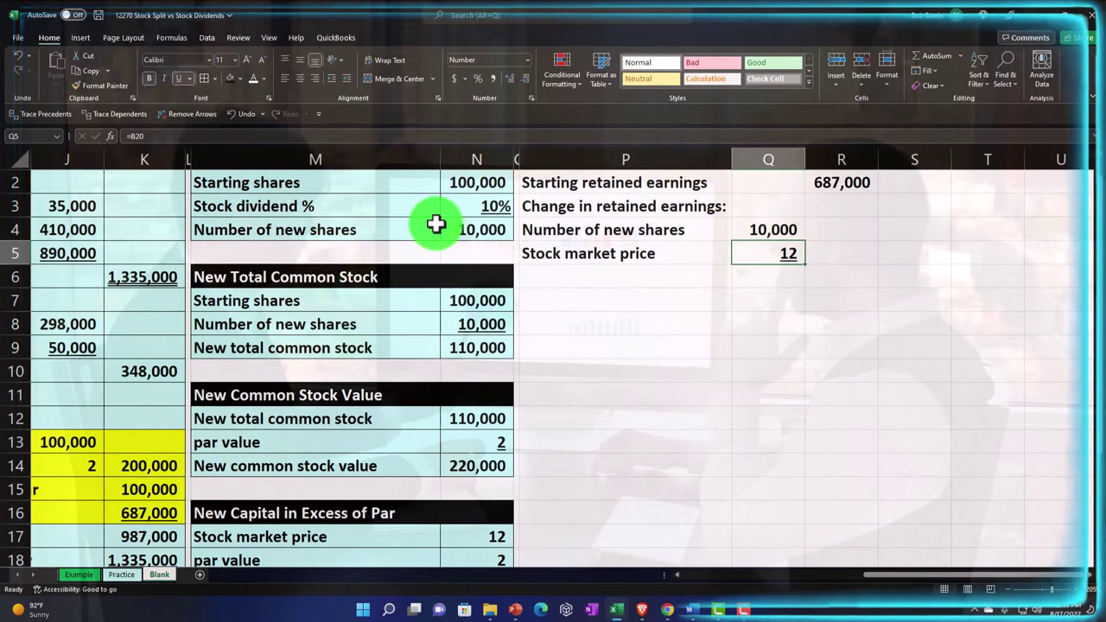
# Label P6 "Change in retained earnings" without a trailing colon
pyautogui.press('Down')
pyautogui.press('Left')
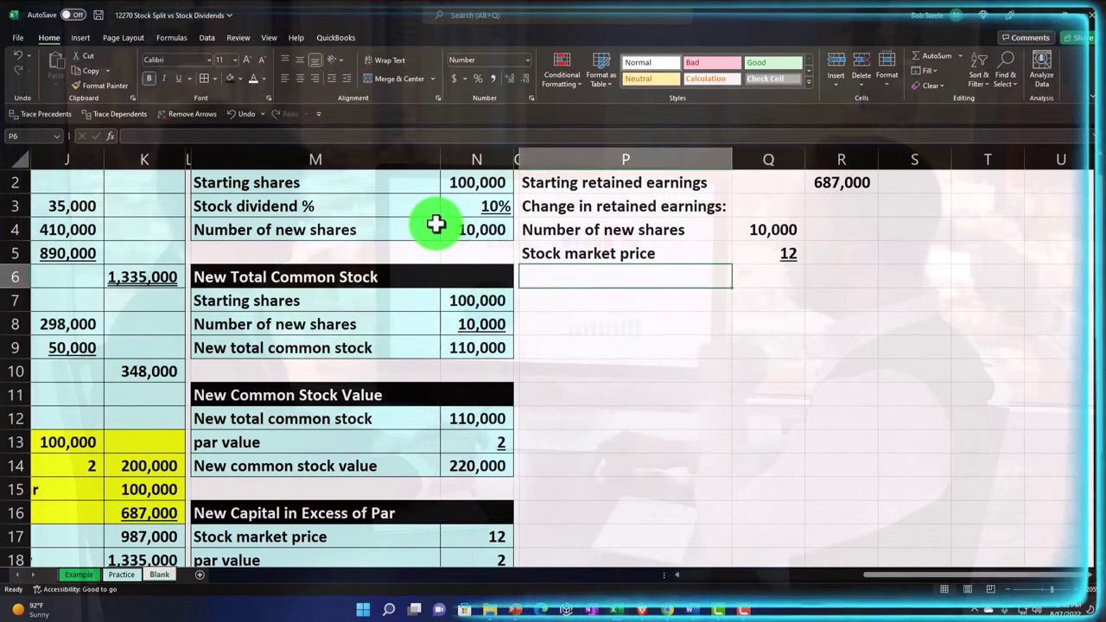
pyautogui.write('Change in retained earnings:')
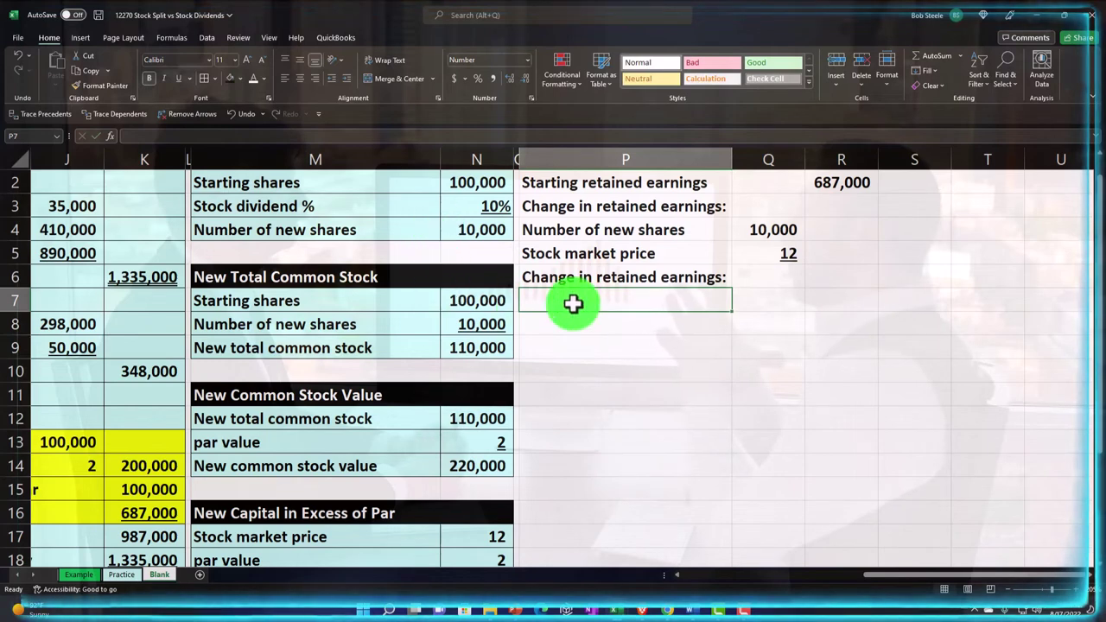
pyautogui.doubleClick(713, 278)
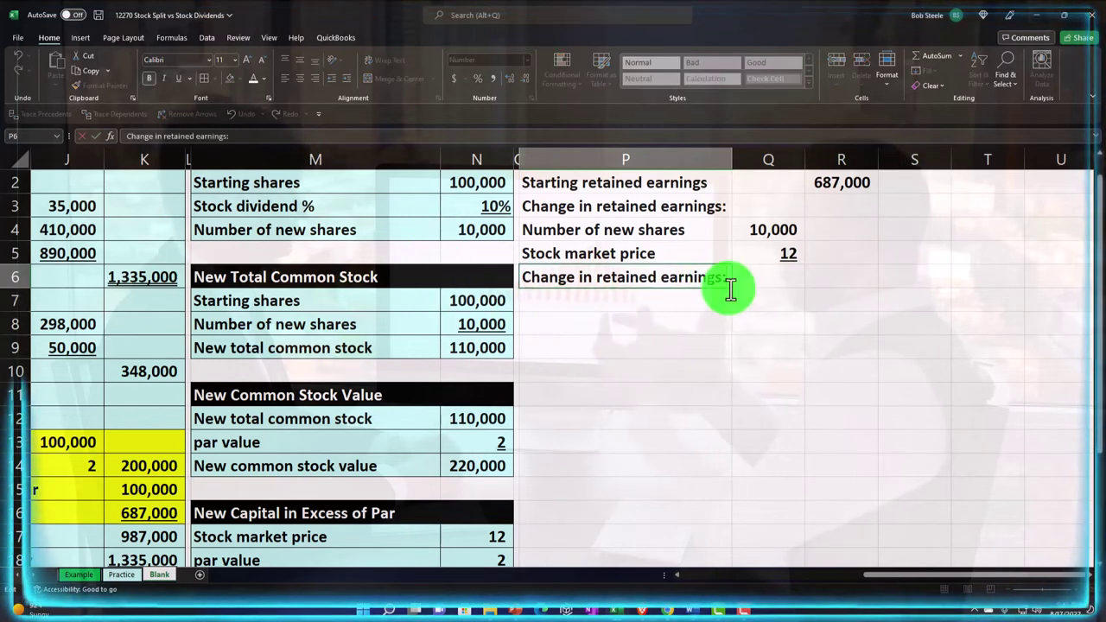
pyautogui.press('Tab')
# Calculate the change in retained earnings in R6 with =Q4*Q5 and underline the cell
pyautogui.press('Tab')
pyautogui.write('=')
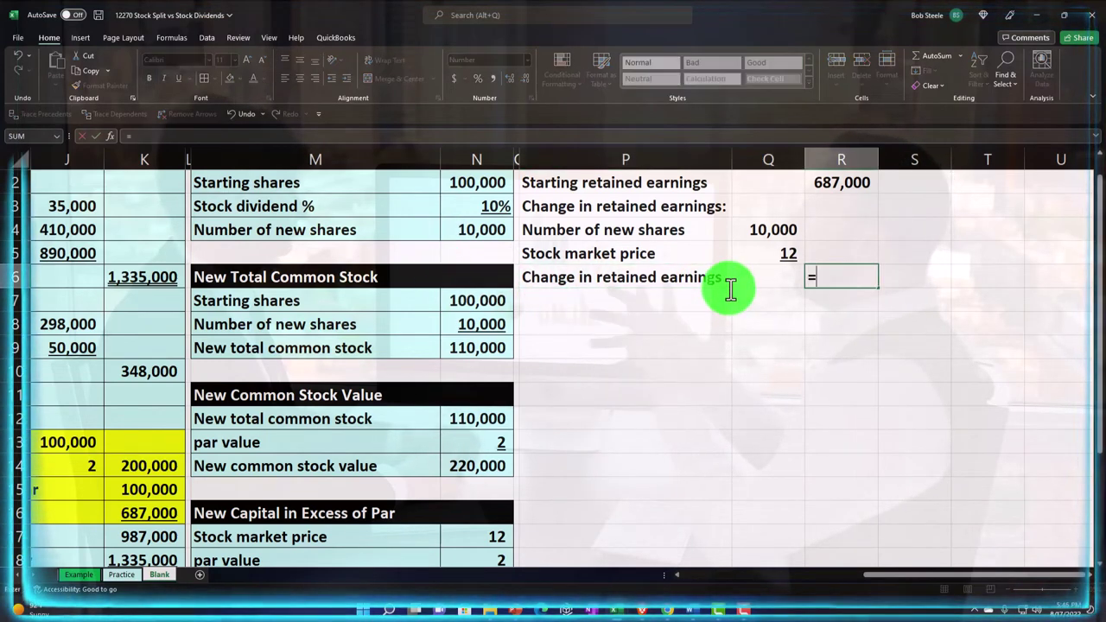
pyautogui.press('Left')
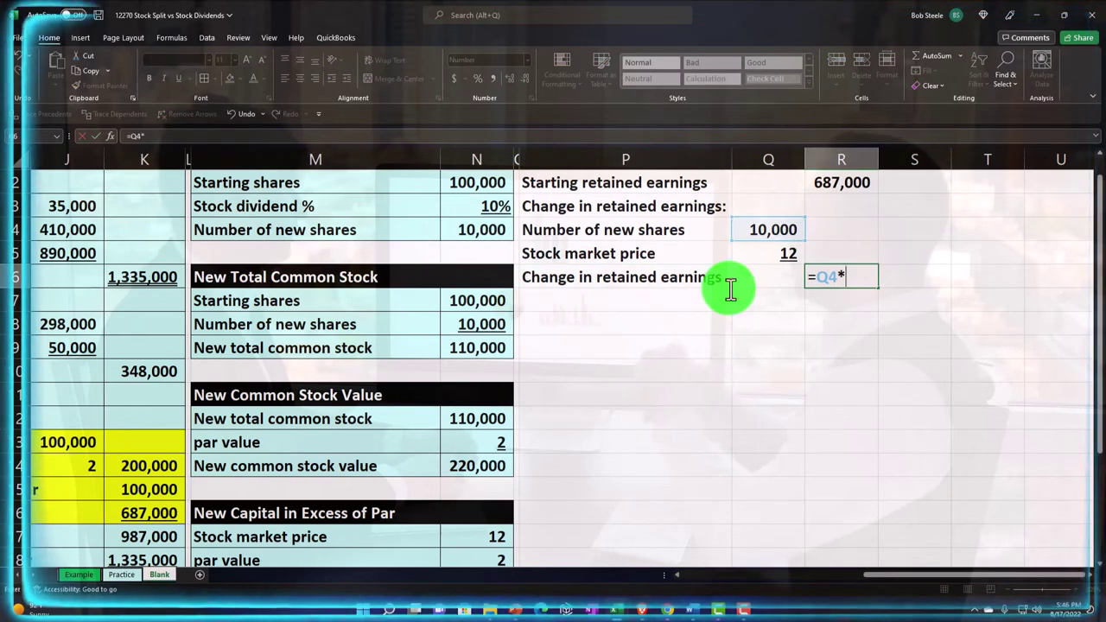
pyautogui.press('Return')
pyautogui.press('Up')
pyautogui.press('Right')
pyautogui.press('Right')
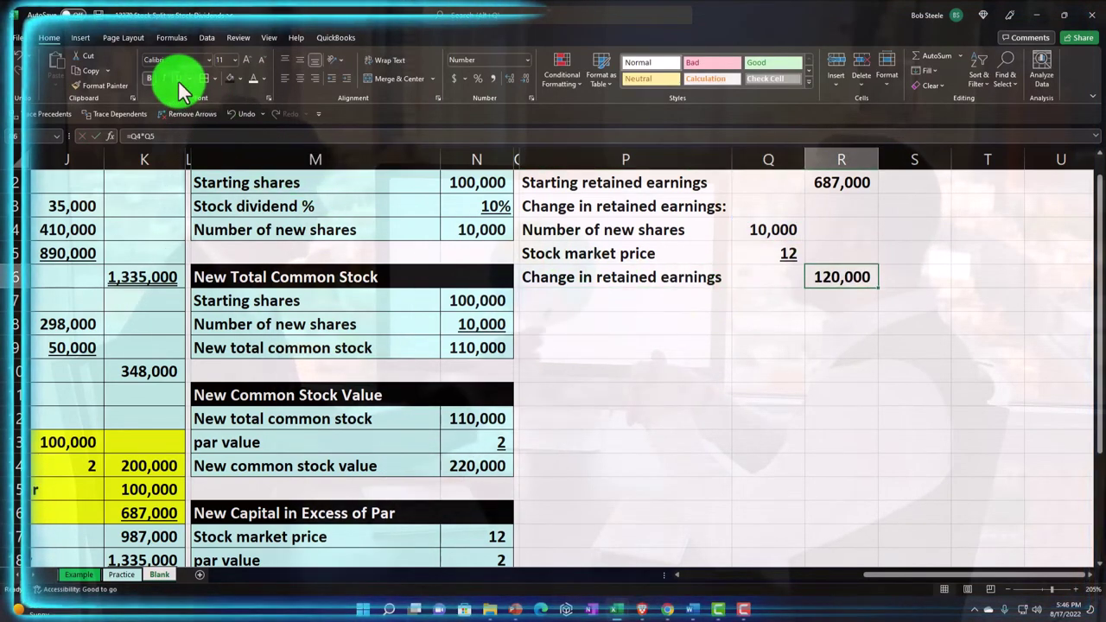
# Label P7 "New retained earnings" beneath the change in retained earnings row
pyautogui.click(562, 298)
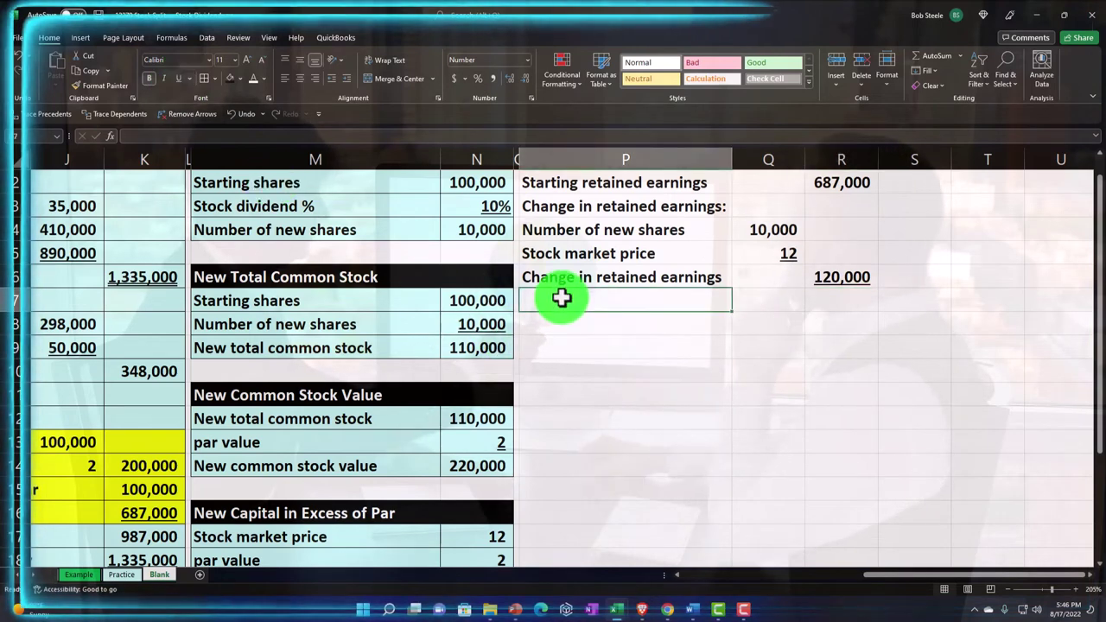
pyautogui.write('New')
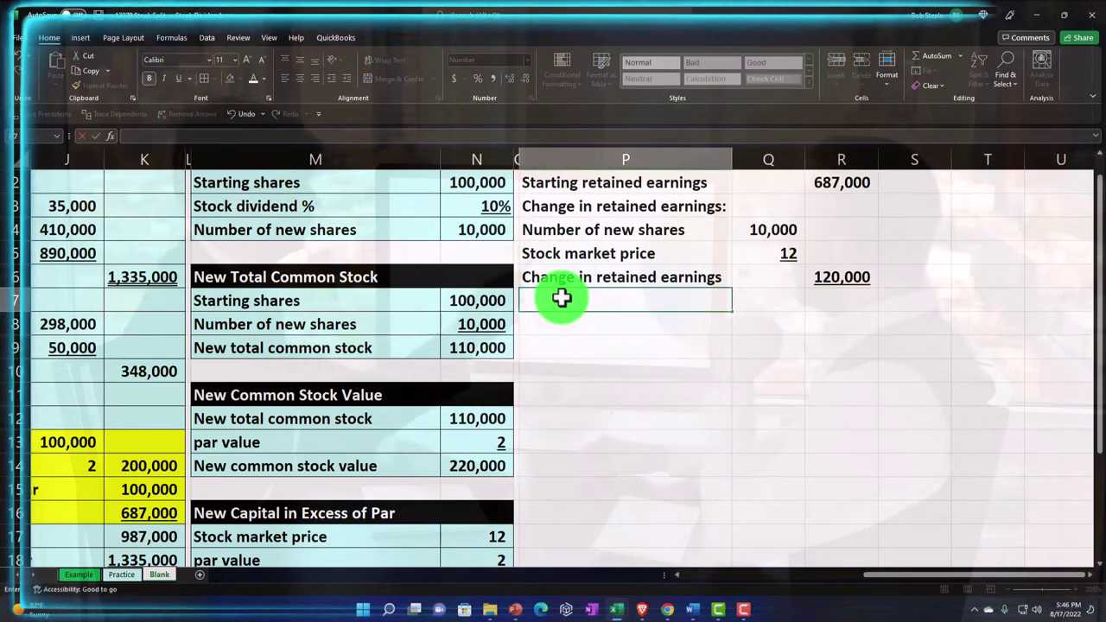
pyautogui.write(' retained earnings')
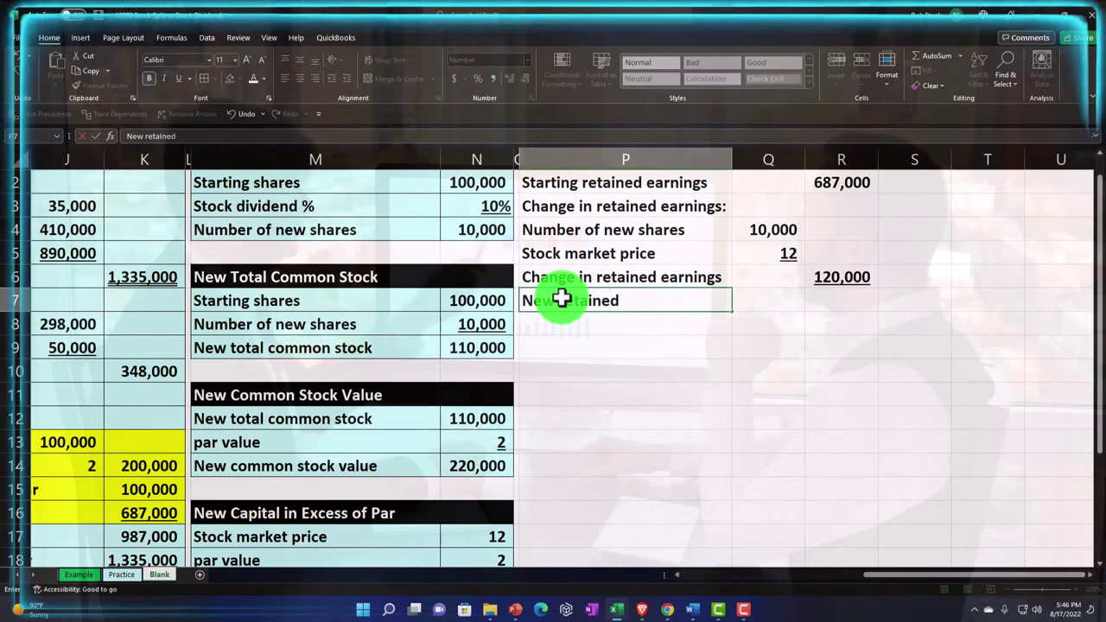
pyautogui.press('Tab')
pyautogui.press('Tab')
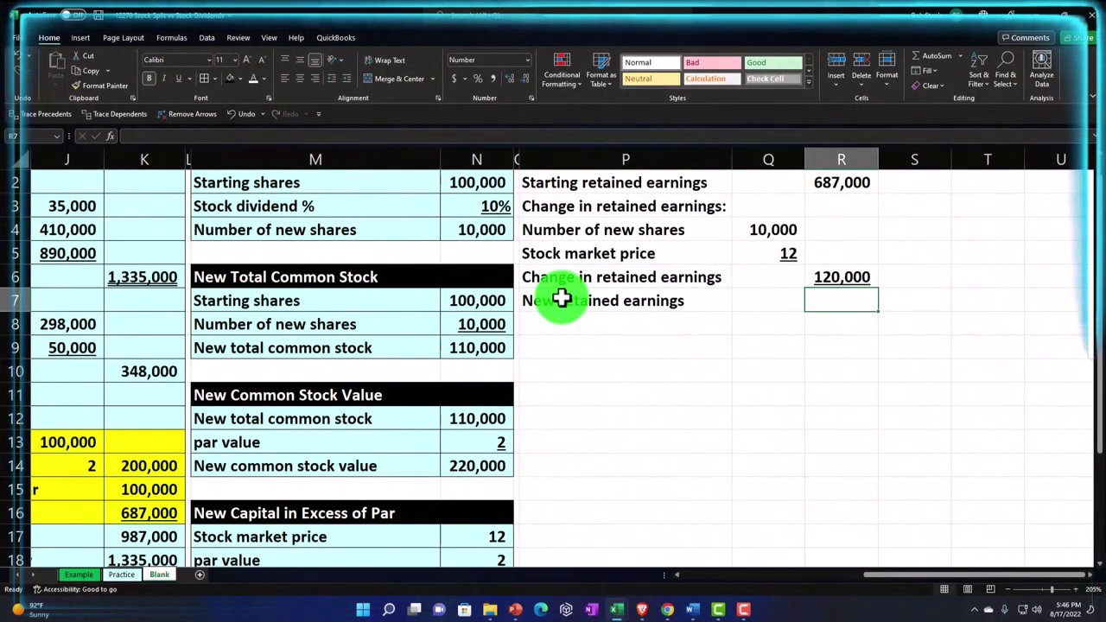
# Calculate the new retained earnings in R7 by subtracting the change in R6 from the starting balance in R2
pyautogui.write('=')
pyautogui.press('Up')
pyautogui.press('Up')
pyautogui.press('Up')
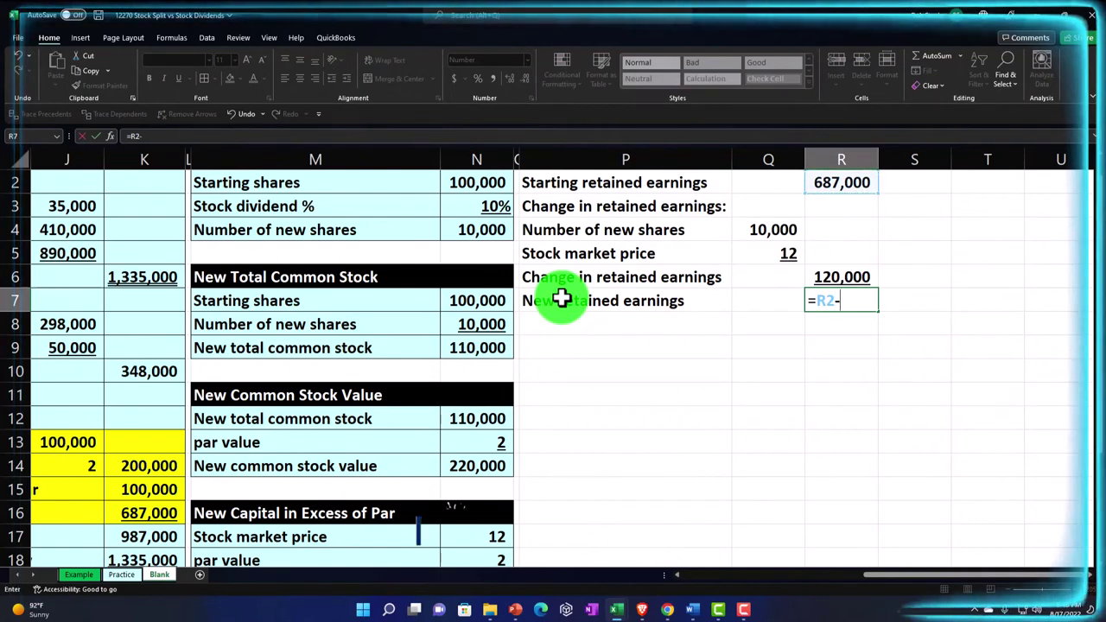
pyautogui.write('-')
pyautogui.press('Up')
pyautogui.press('Return')
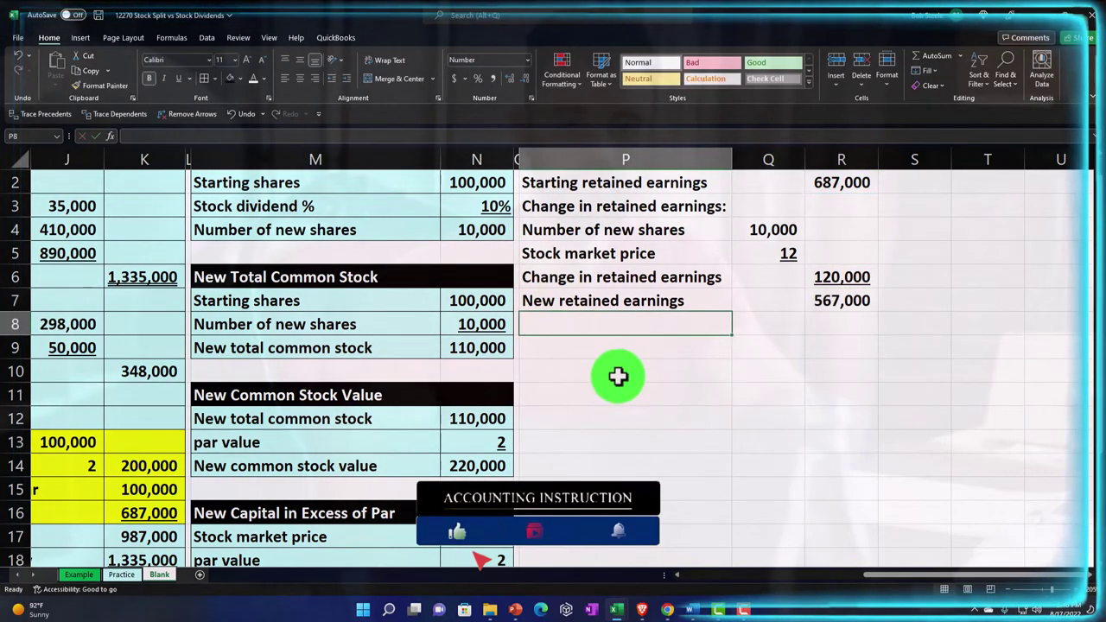
# Indent the labels in P4:P6 one level and P6 one further level
pyautogui.scroll(1, 618, 376)
pyautogui.click(612, 253)
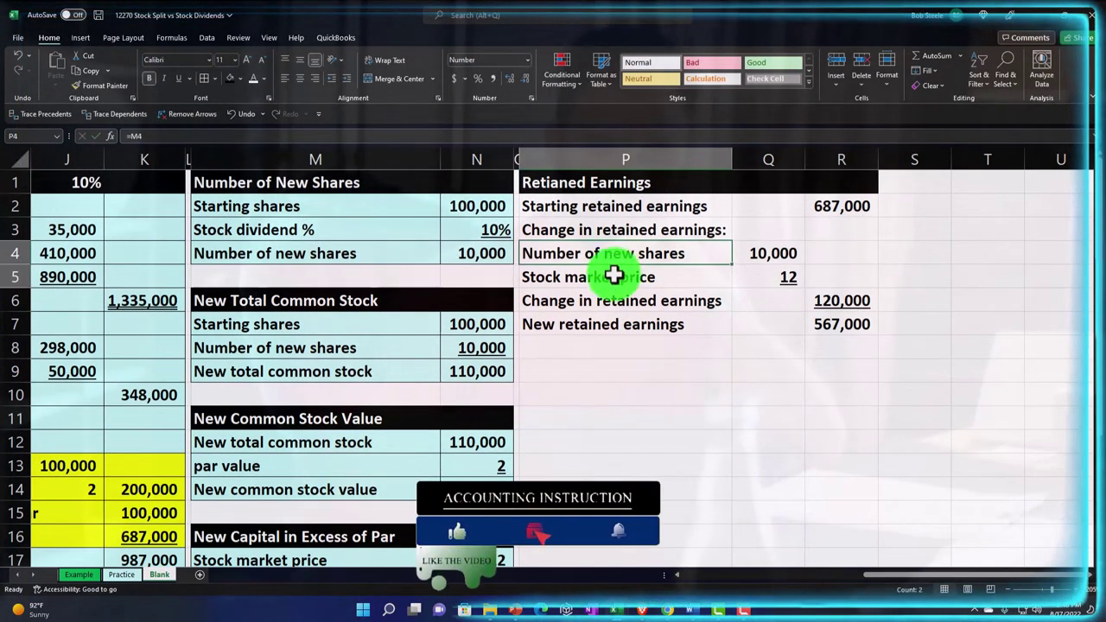
pyautogui.moveTo(613, 275); pyautogui.dragTo(613, 294)
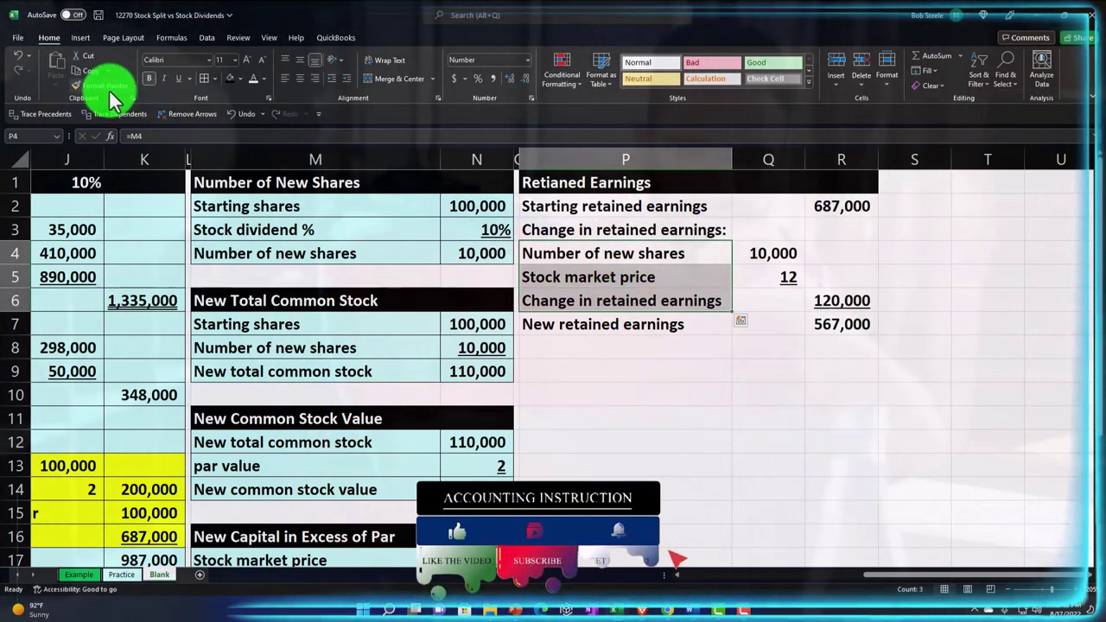
pyautogui.click(345, 78)
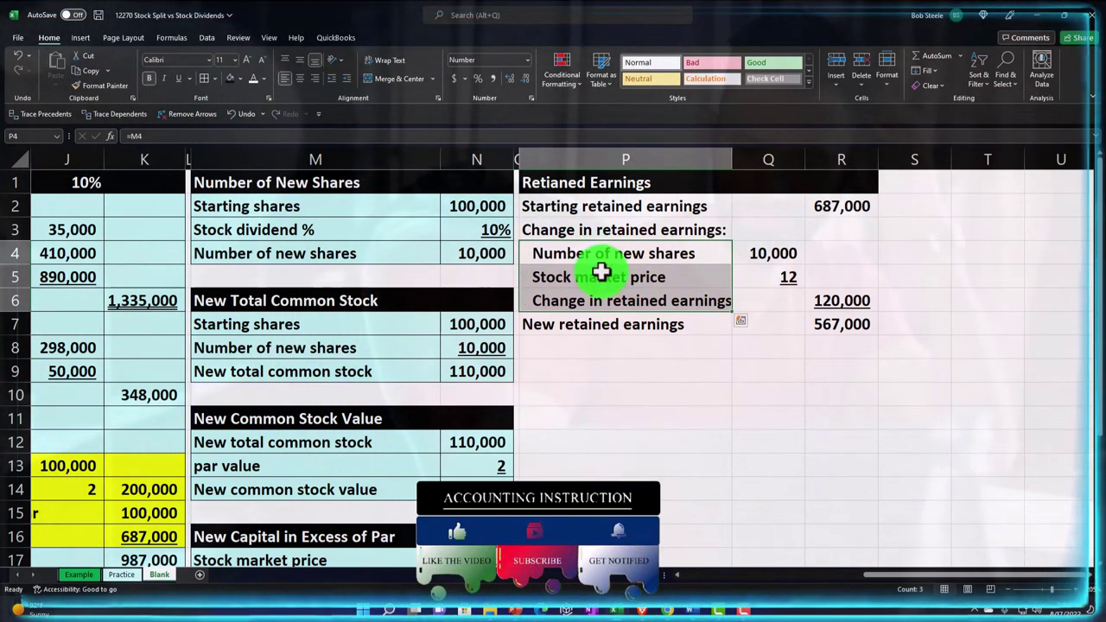
pyautogui.click(573, 301)
pyautogui.click(347, 78)
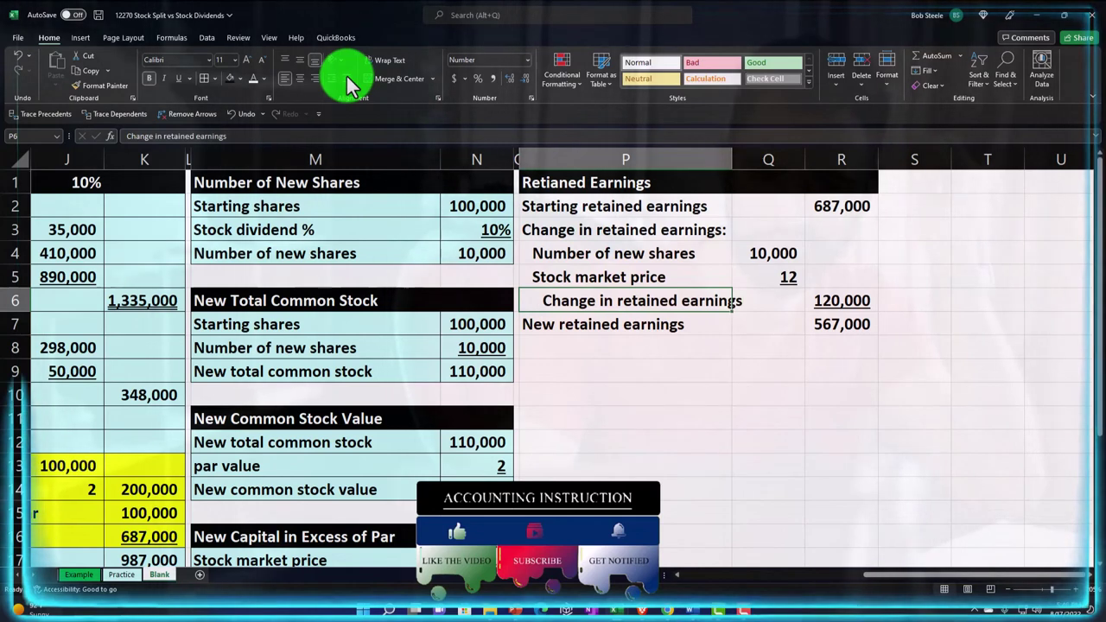
# Apply cell borders and the light blue fill to the retained earnings calculation in P2:R7
pyautogui.moveTo(643, 208); pyautogui.dragTo(821, 321)
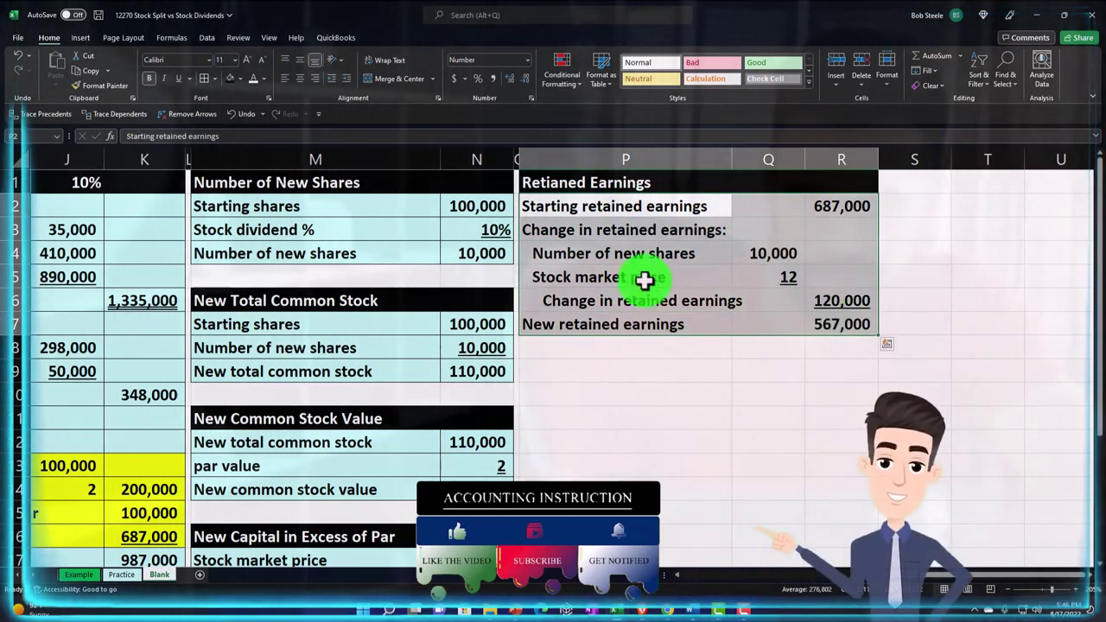
pyautogui.click(239, 80)
pyautogui.click(230, 217)
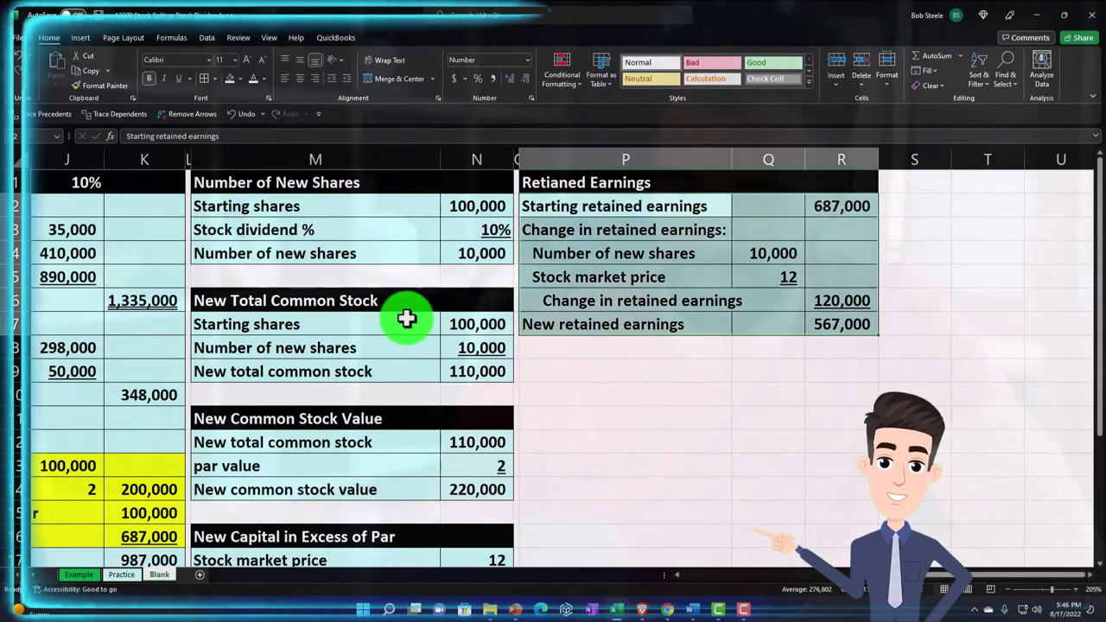
pyautogui.click(700, 433)
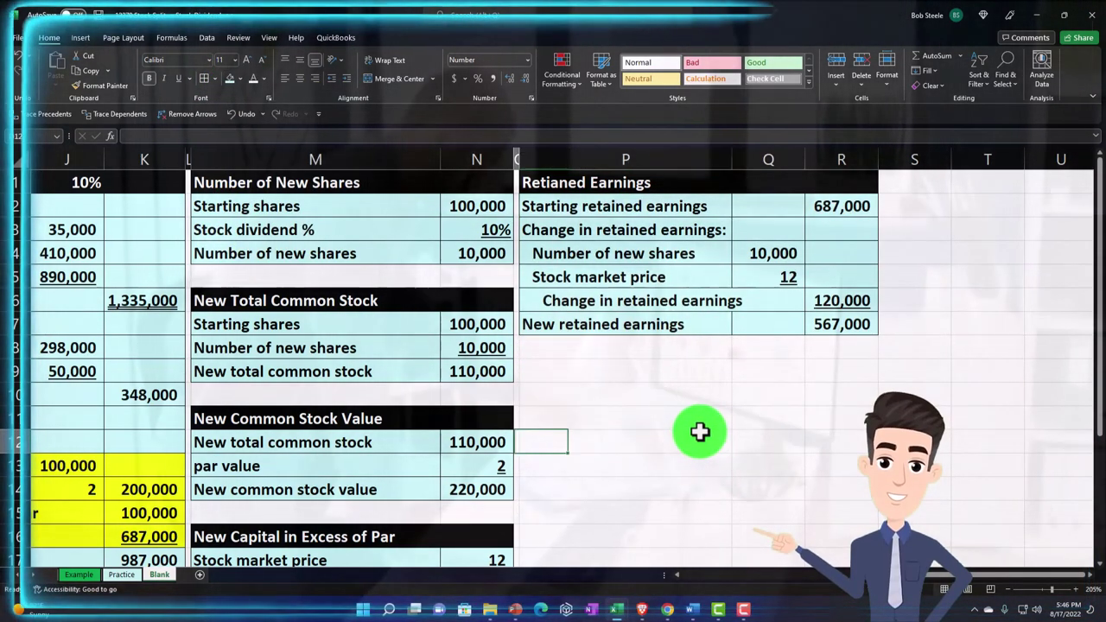
# Review the retained earnings line in both balance sheets against the new retained earnings calculation
pyautogui.hscroll(-4, 701, 432)
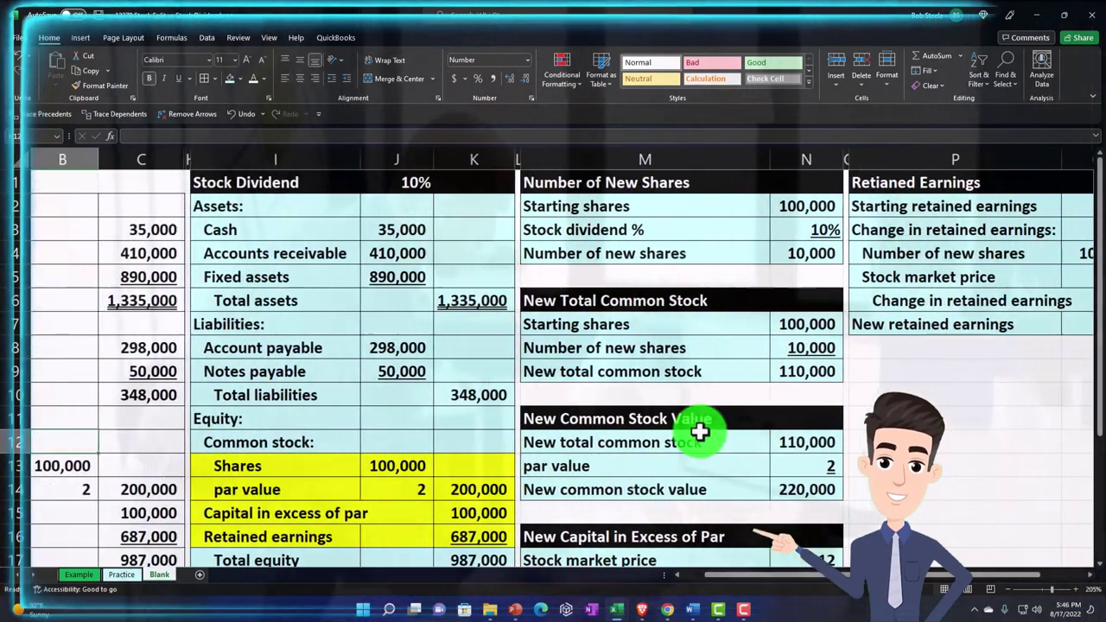
pyautogui.press('Home')
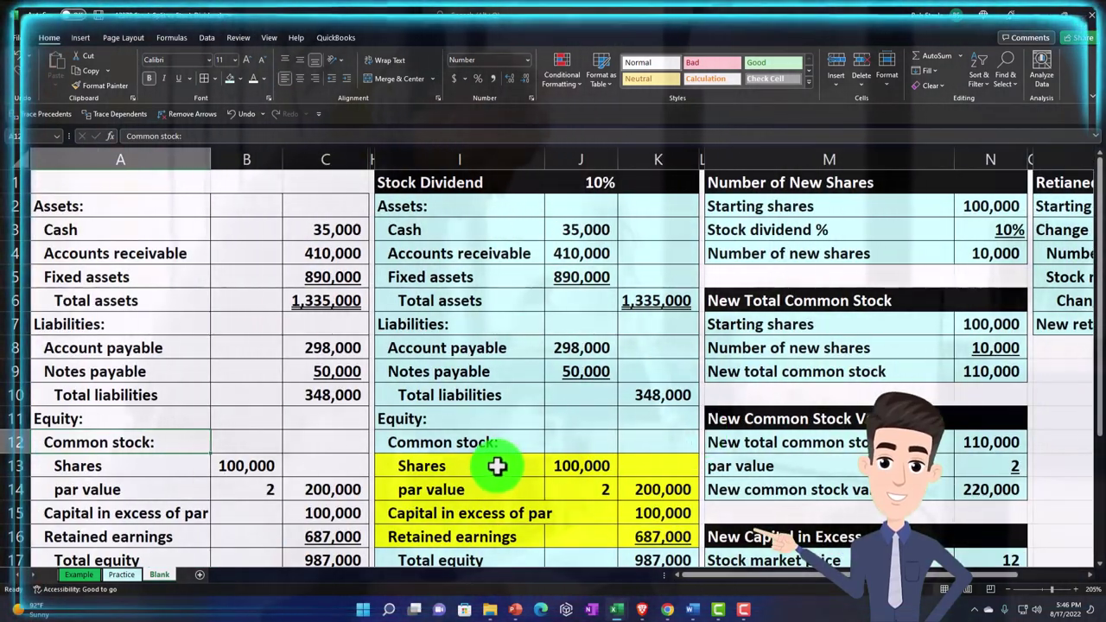
pyautogui.scroll(-1, 497, 466)
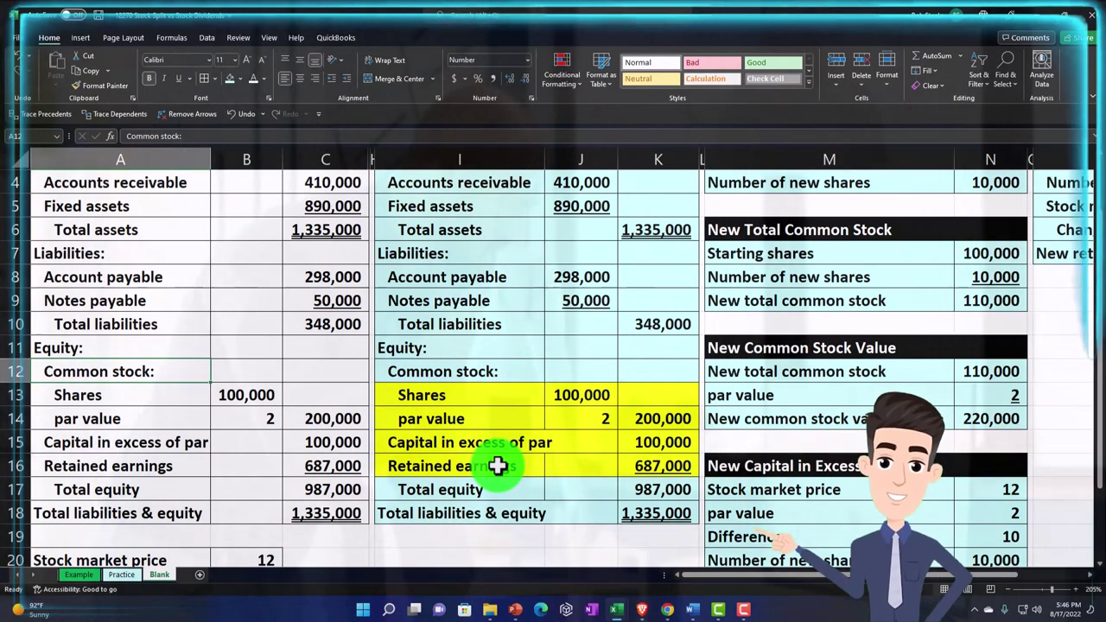
pyautogui.scroll(-1, 560, 482)
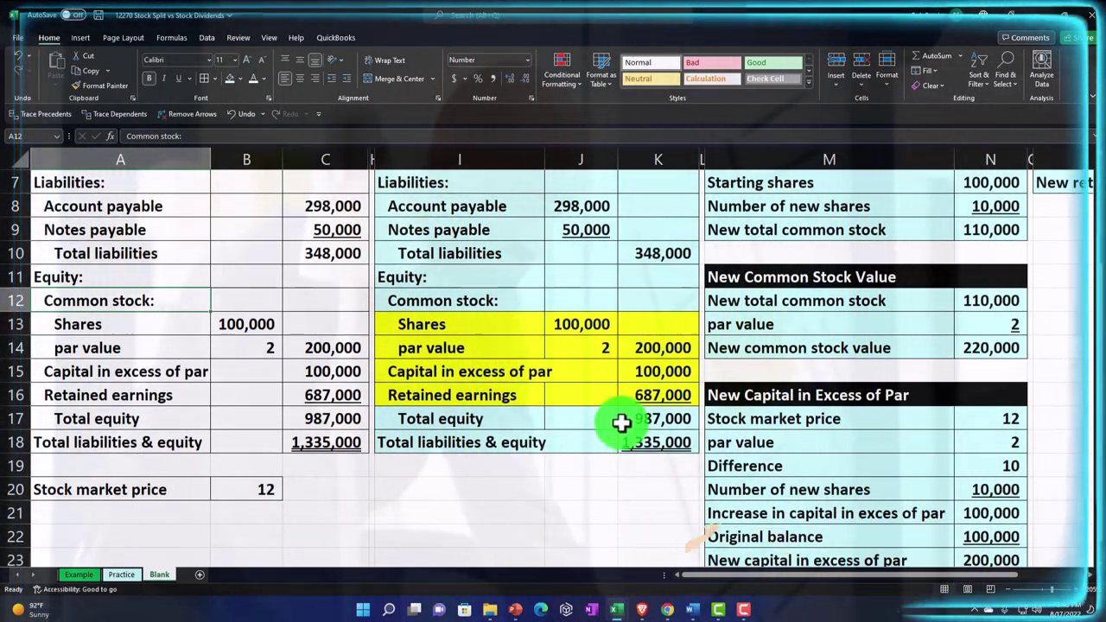
pyautogui.click(645, 394)
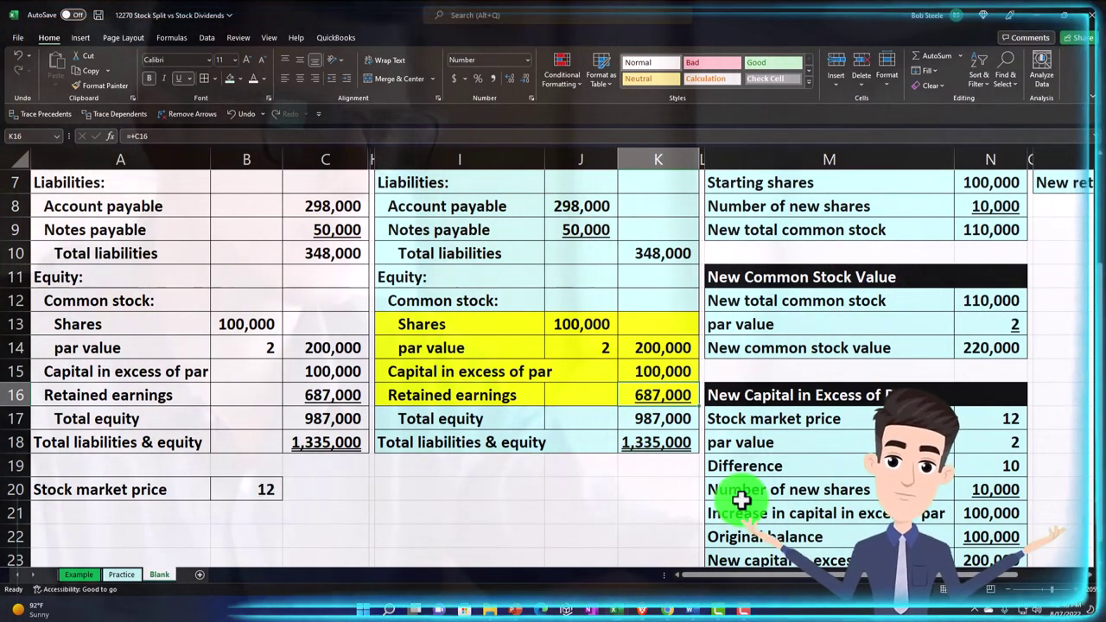
pyautogui.scroll(2, 735, 502)
pyautogui.hscroll(5, 788, 579)
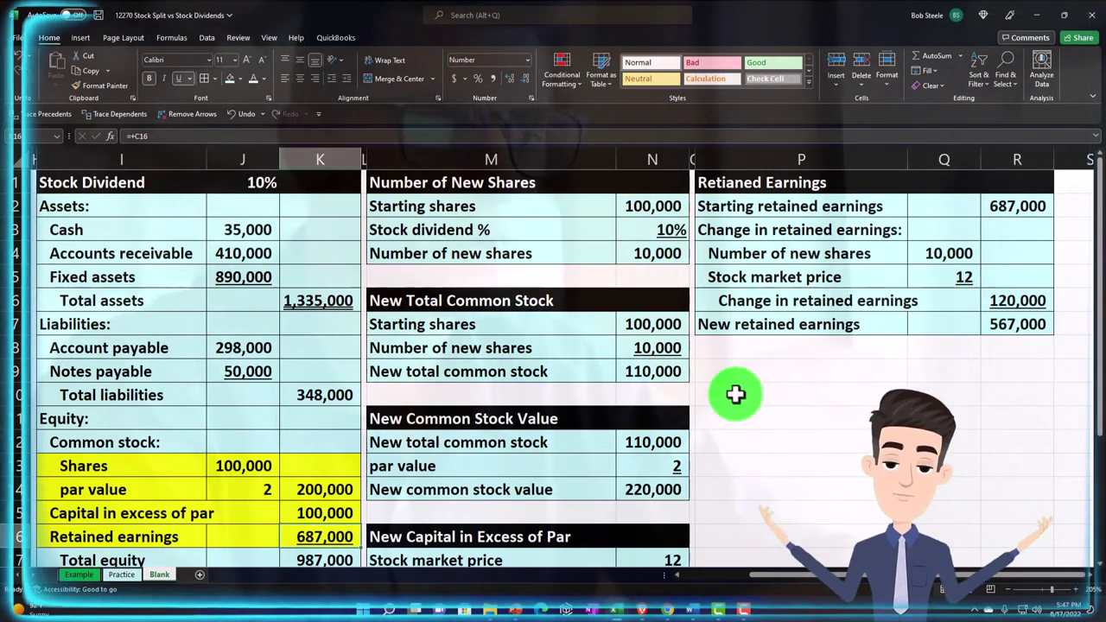
# Link the stock dividend balance sheet's retained earnings in K16 to the new retained earnings in R7
pyautogui.scroll(-1, 403, 484)
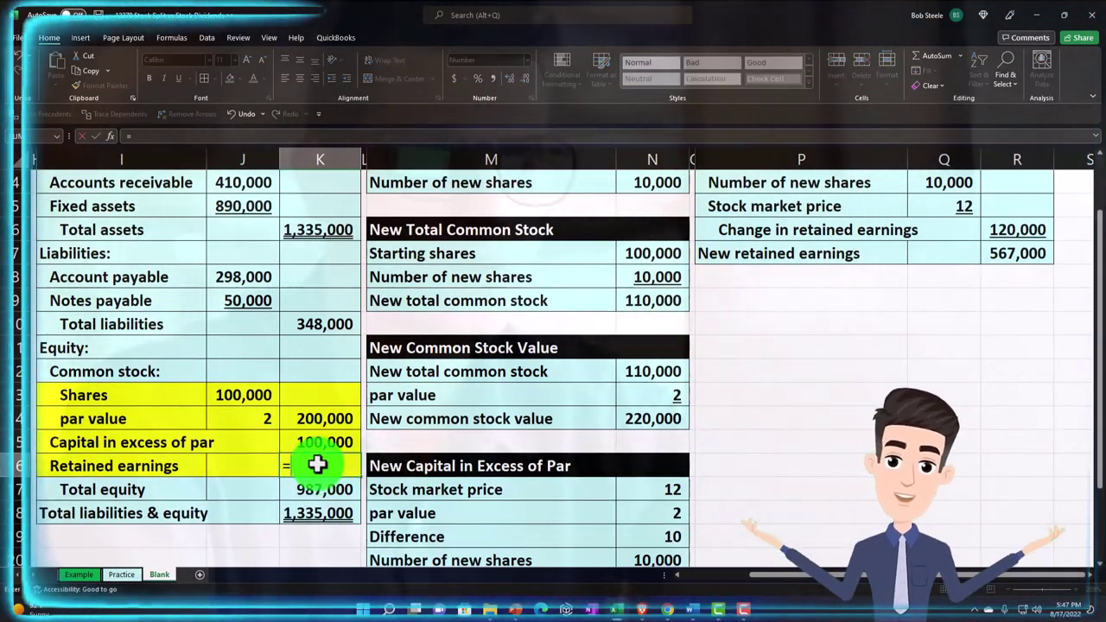
pyautogui.write('=')
pyautogui.click(1003, 253)
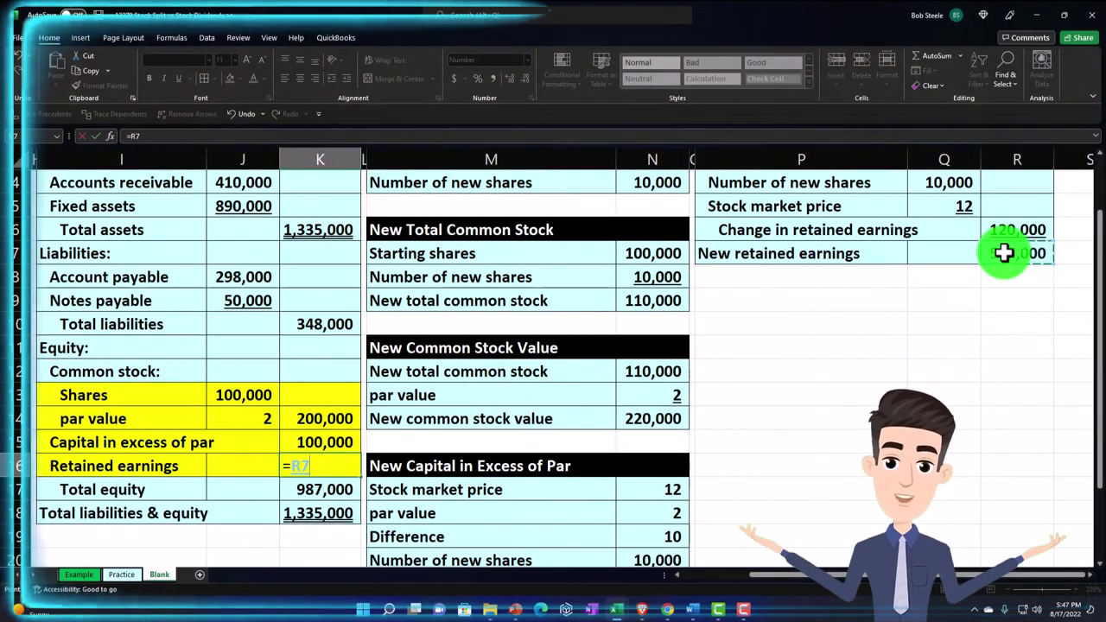
pyautogui.press('Return')
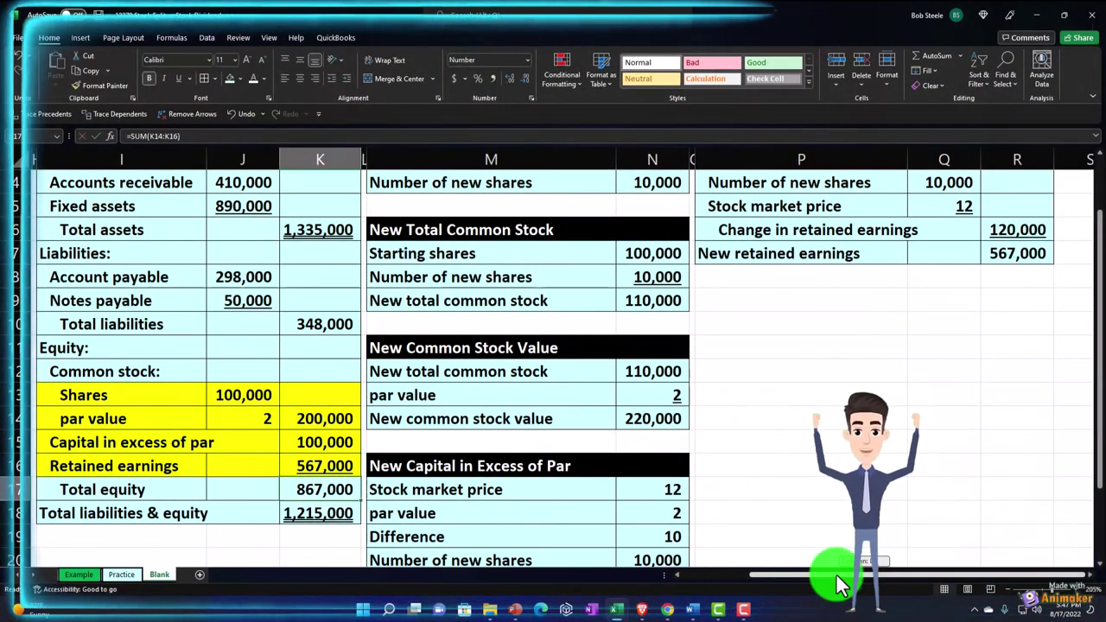
# Check the stock dividend balance sheet's totals and link its shares in J13 to the new total common stock
pyautogui.hscroll(-3, 839, 579)
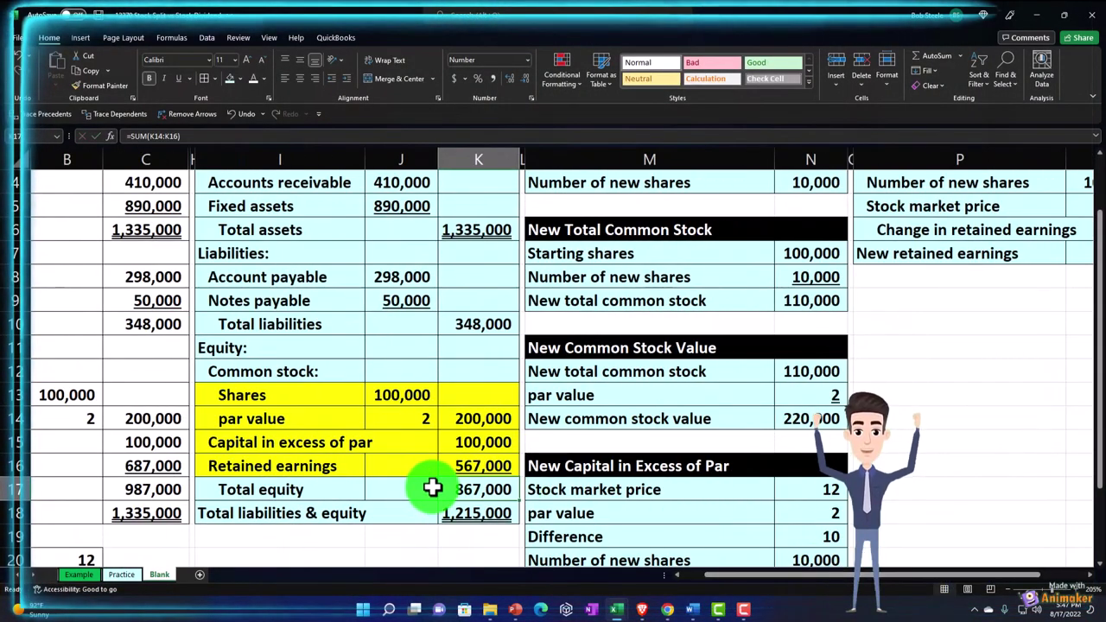
pyautogui.scroll(1, 432, 488)
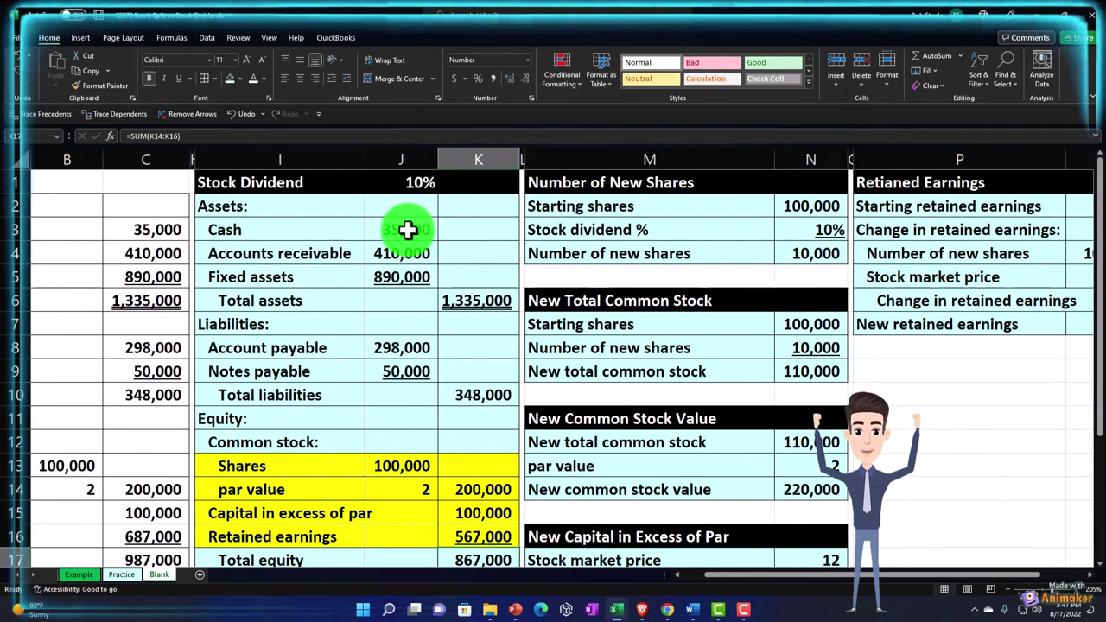
pyautogui.scroll(-3, 408, 229)
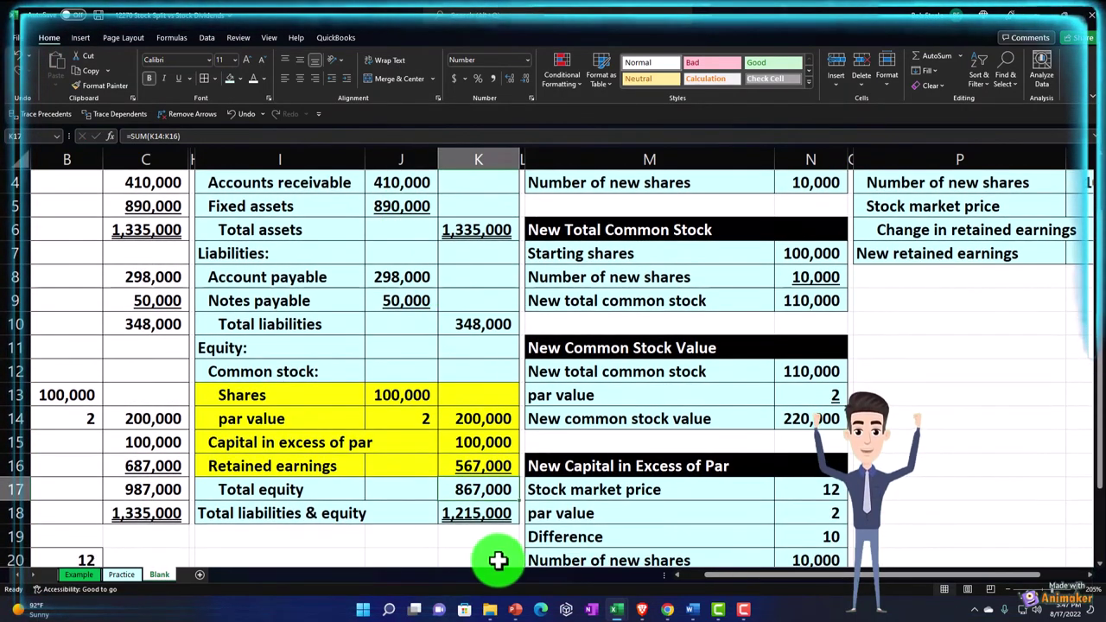
pyautogui.click(480, 517)
pyautogui.click(469, 229)
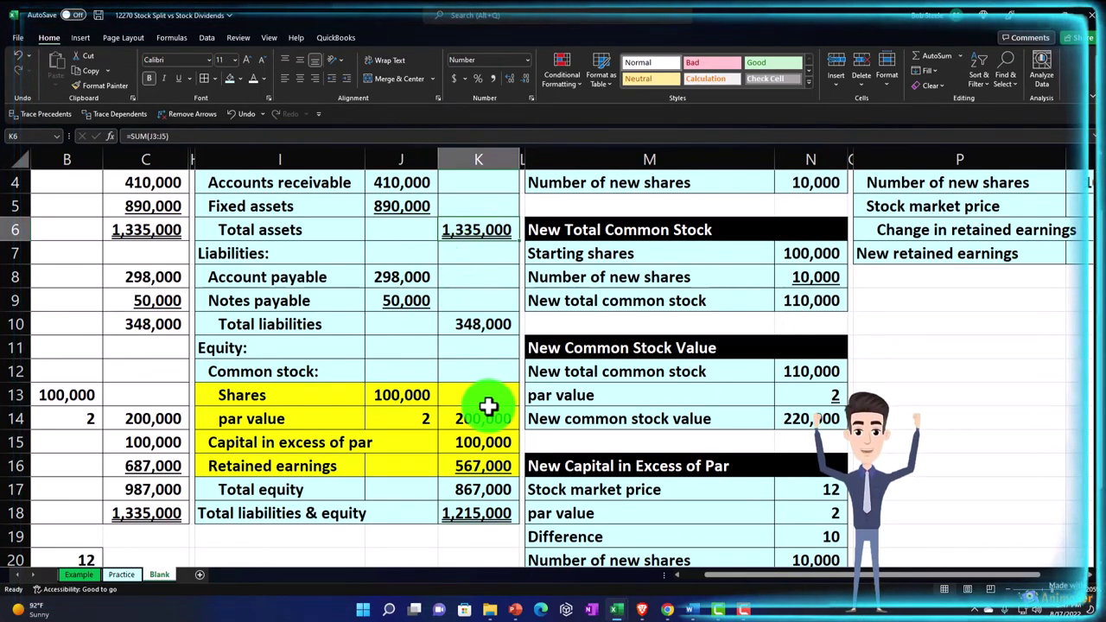
pyautogui.moveTo(484, 420)
pyautogui.mouseDown()
pyautogui.moveTo(484, 442)
pyautogui.moveTo(482, 427)
pyautogui.mouseUp()
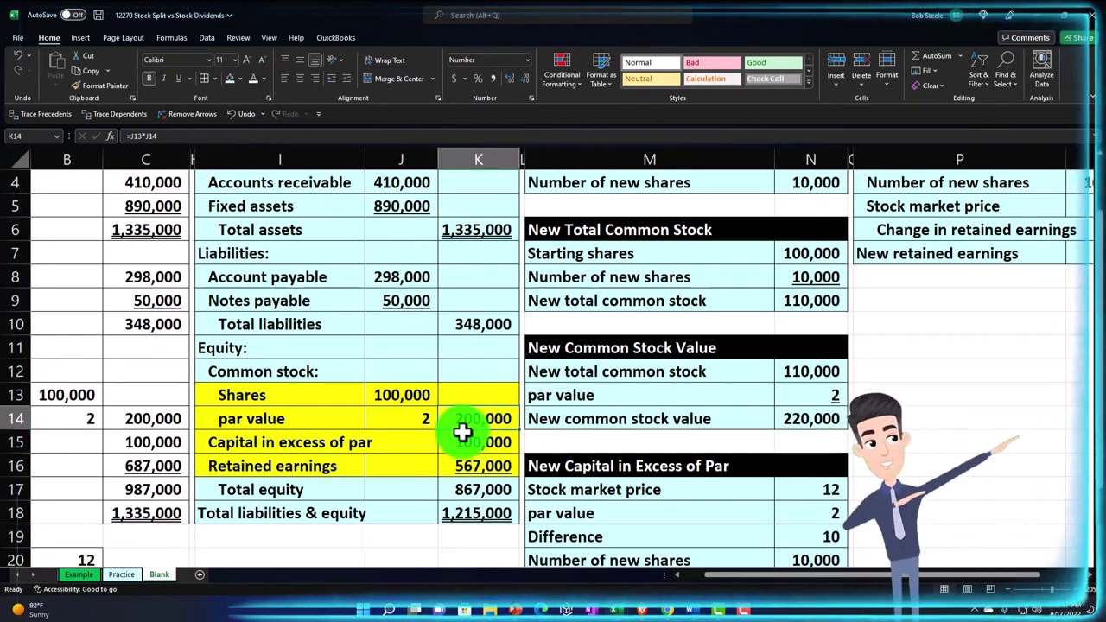
pyautogui.click(408, 397)
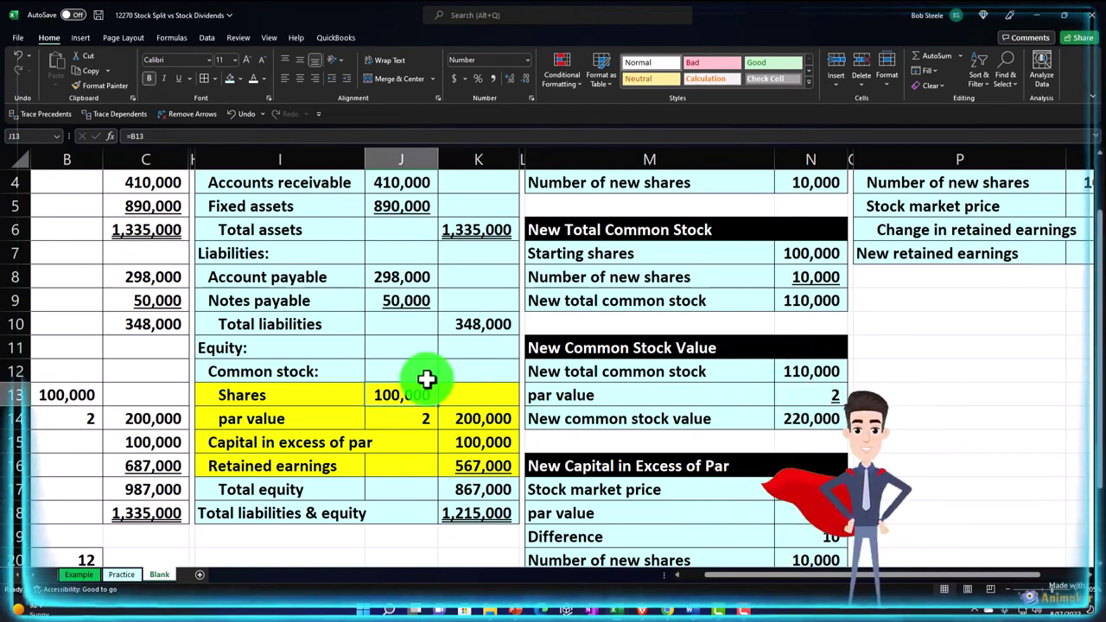
pyautogui.write('=')
pyautogui.press('Right')
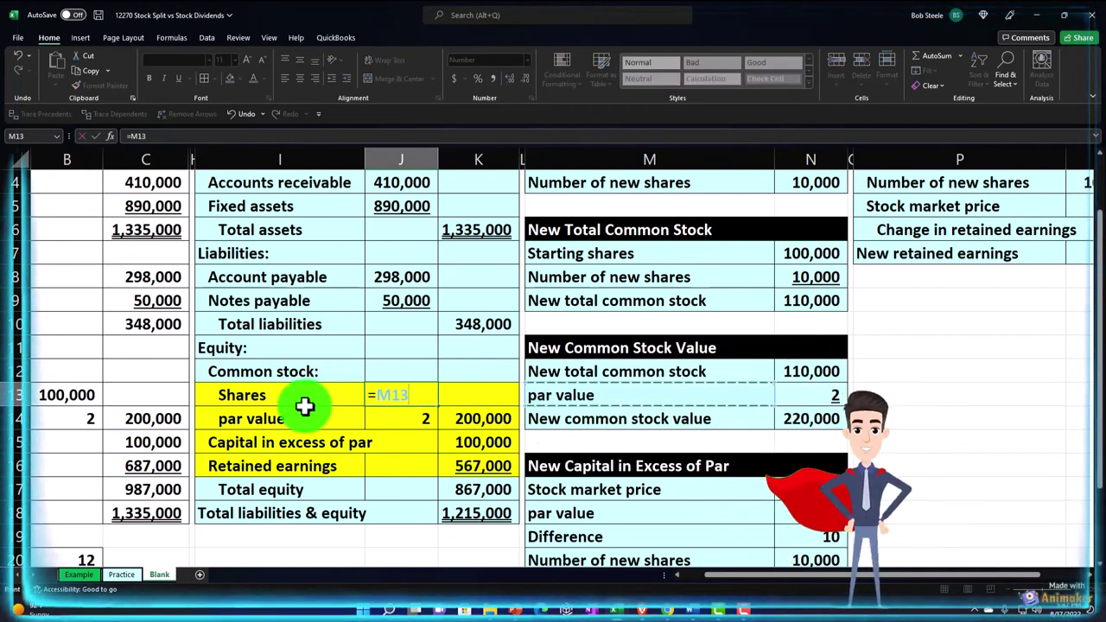
pyautogui.press('Return')
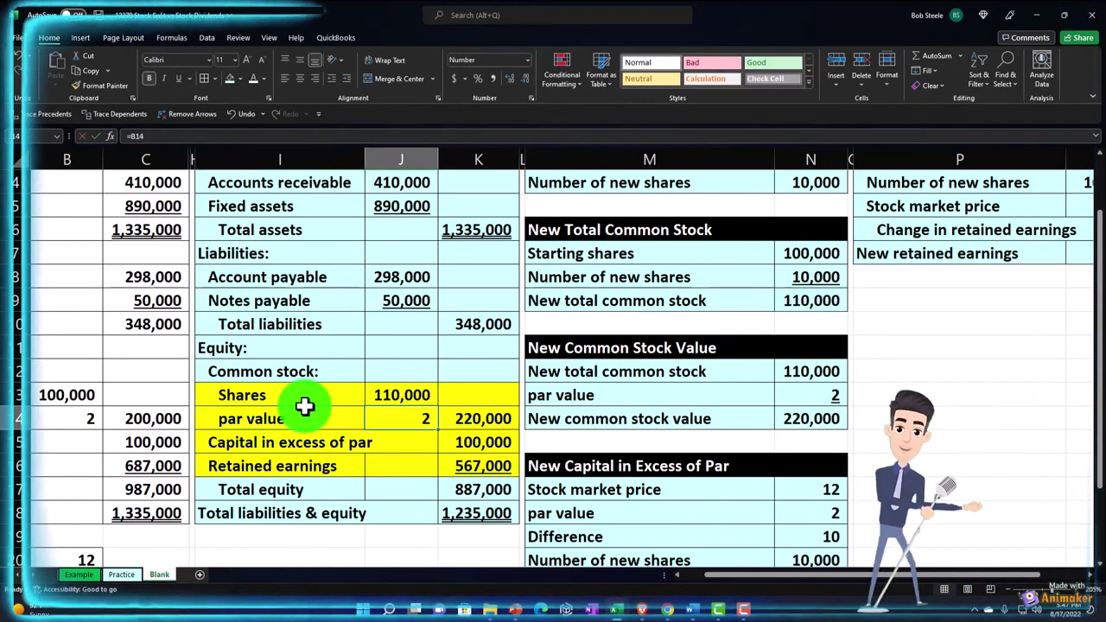
# Link the capital in excess of par in K15 to the calculated new balance in N23 and check the balance sheet totals
pyautogui.press('Right')
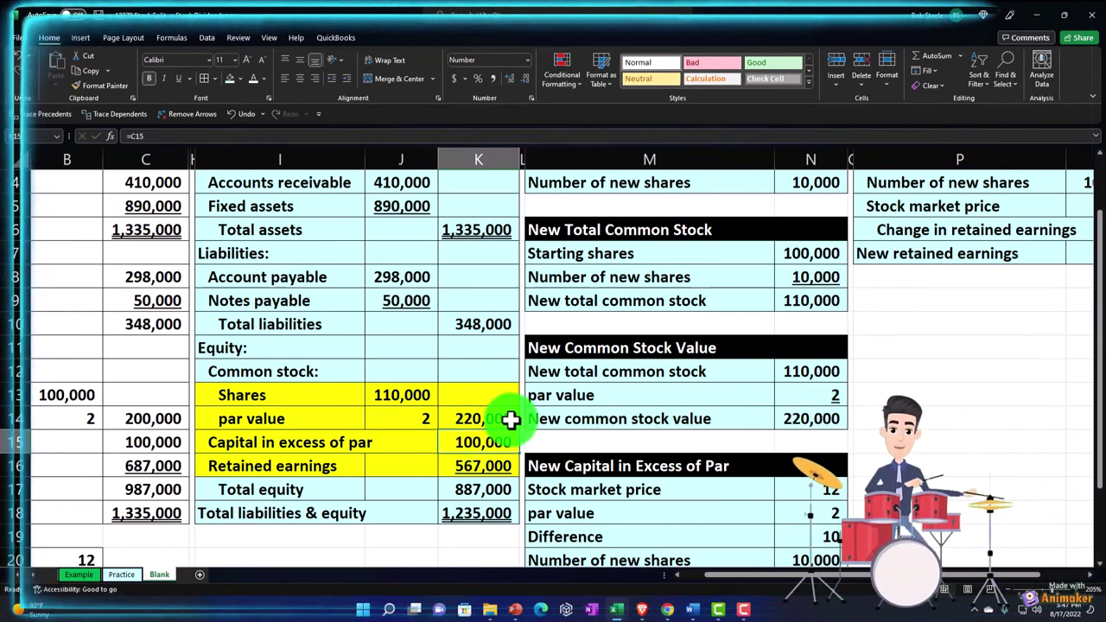
pyautogui.scroll(-2, 709, 500)
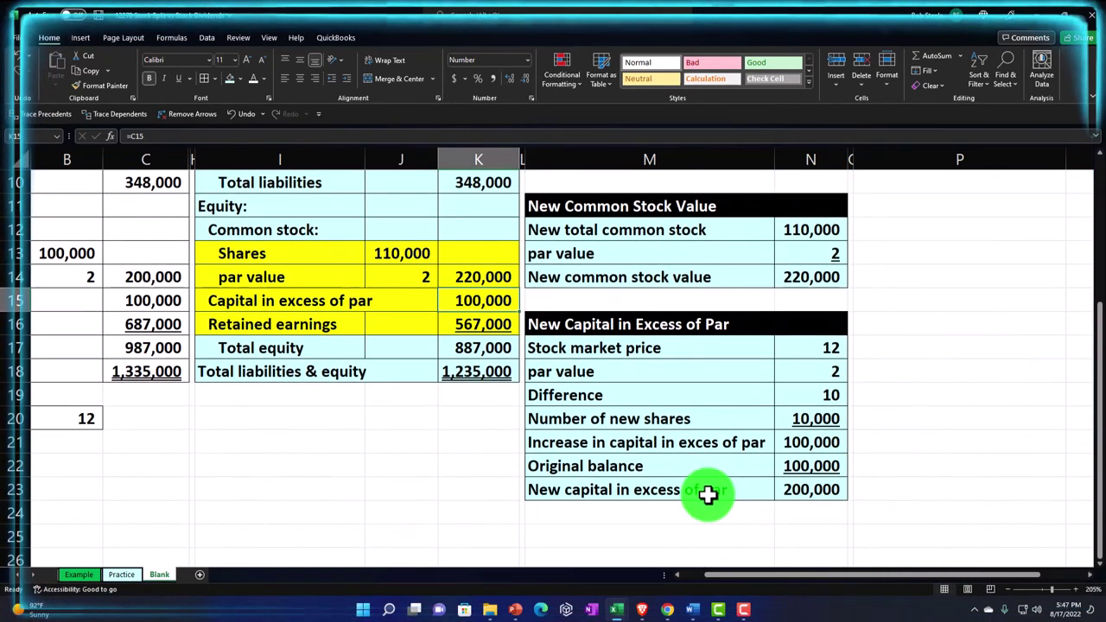
pyautogui.press('Down')
pyautogui.press('Down')
pyautogui.press('Down')
pyautogui.press('Down')
pyautogui.press('Down')
pyautogui.press('Down')
pyautogui.press('Down')
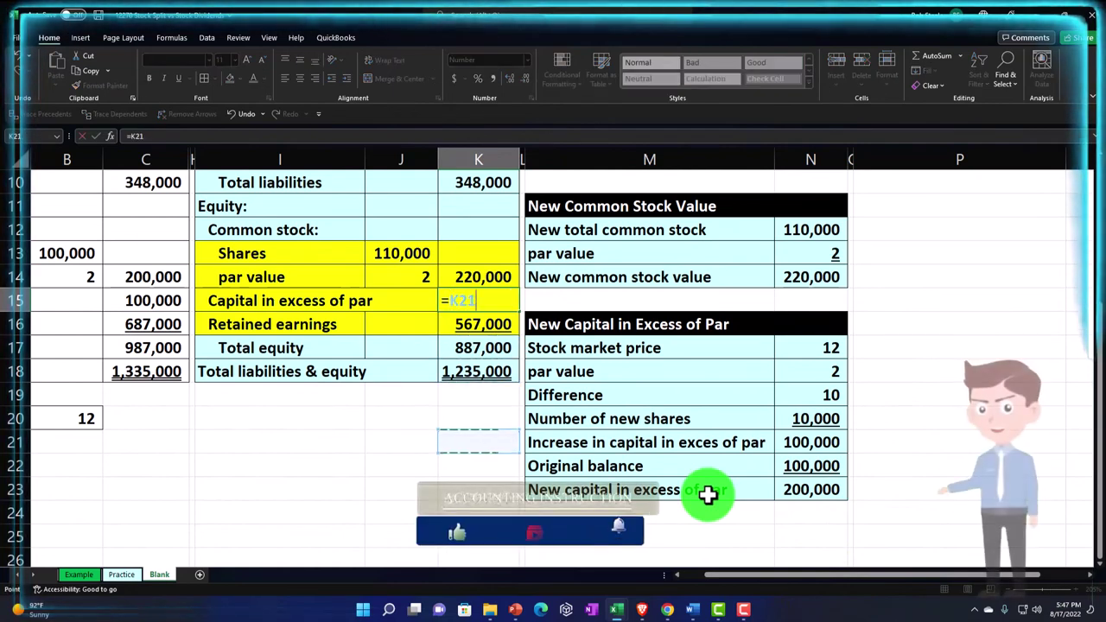
pyautogui.press('Return')
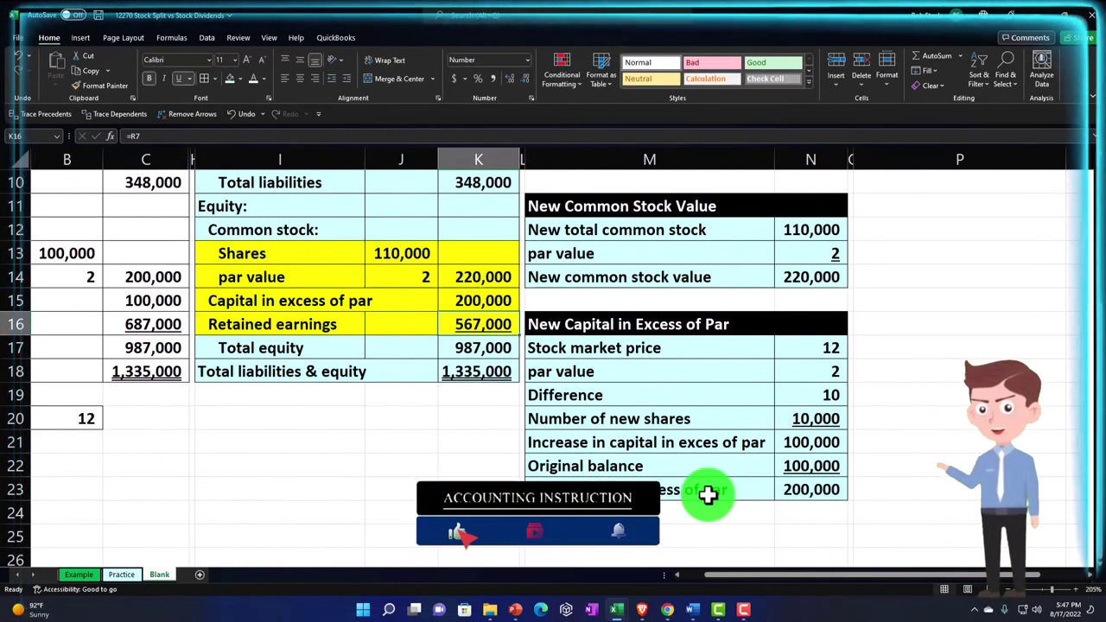
pyautogui.press('Down')
pyautogui.press('Down')
pyautogui.scroll(2, 803, 536)
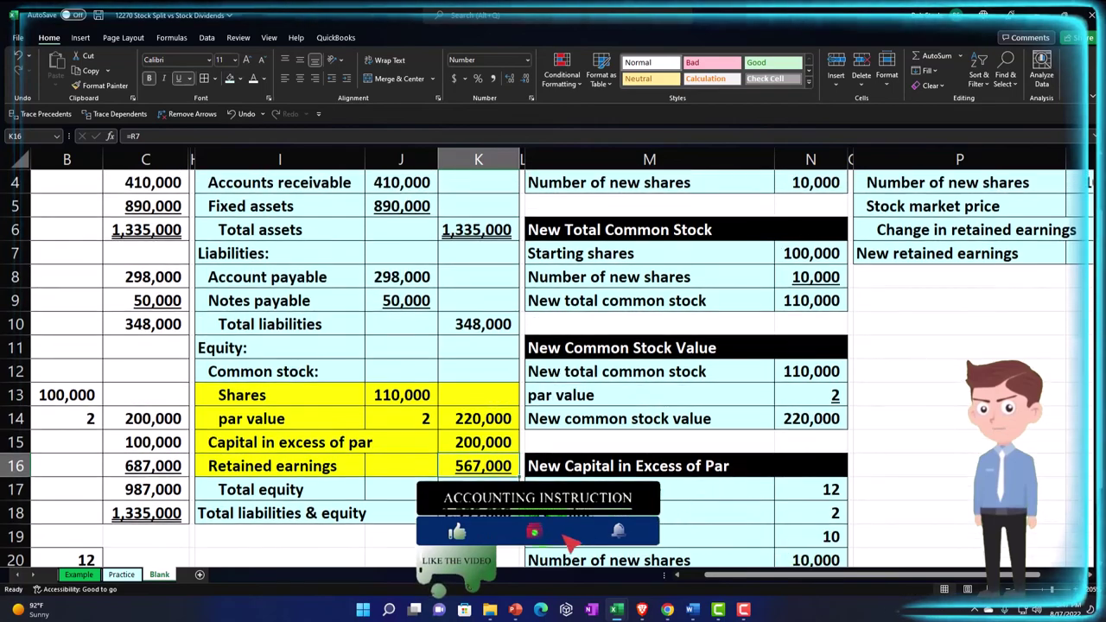
pyautogui.click(481, 229)
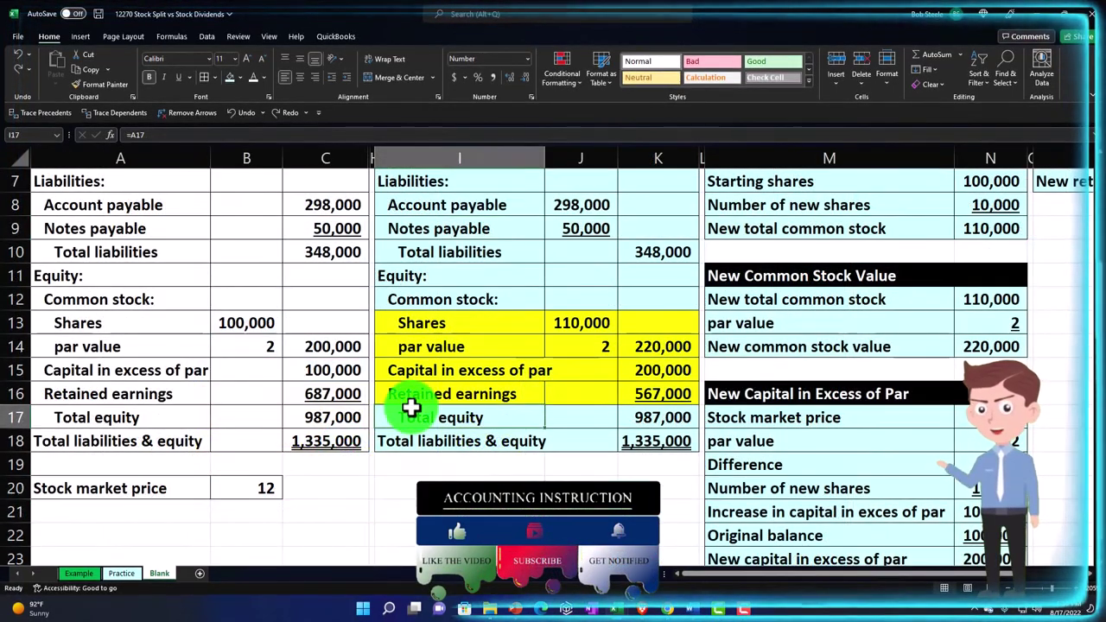
# Unhide the stock split columns between columns C and I
pyautogui.click(333, 153)
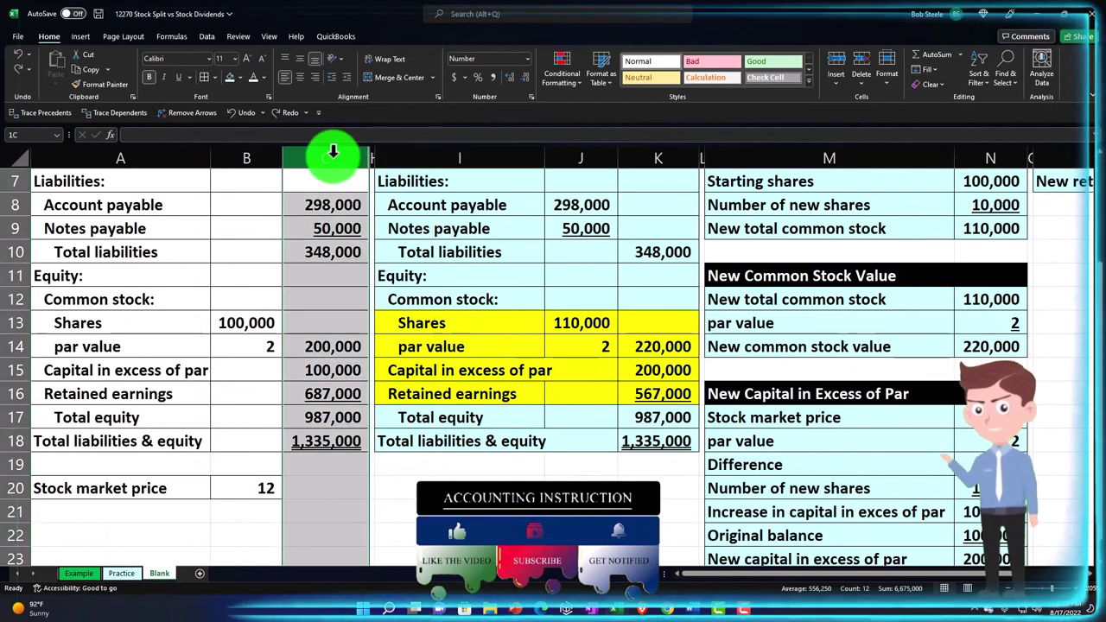
pyautogui.moveTo(334, 154); pyautogui.dragTo(390, 158)
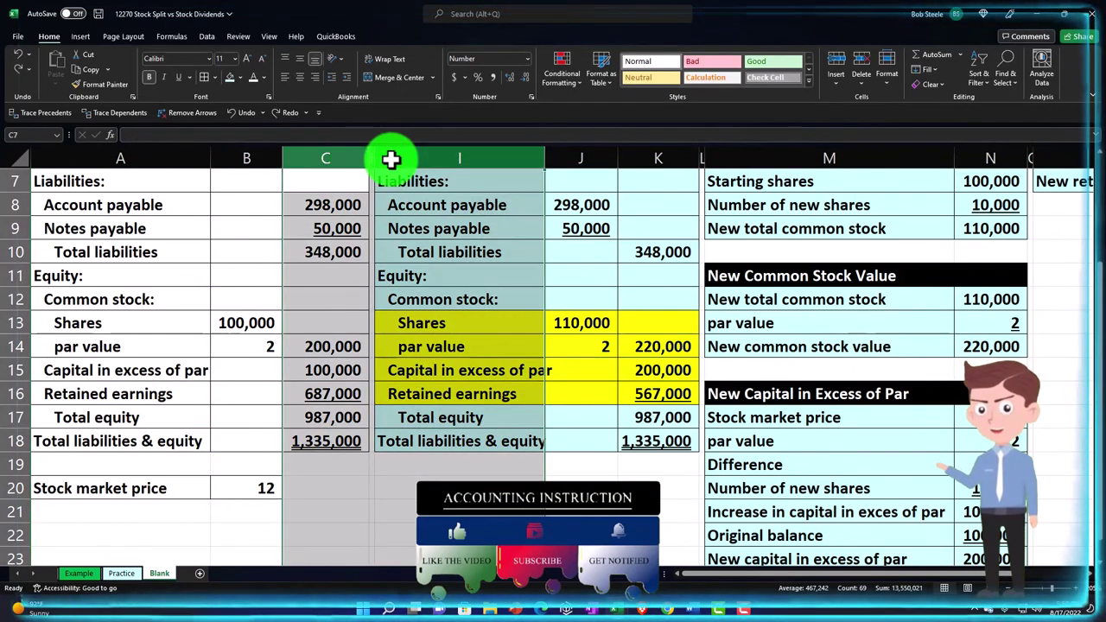
pyautogui.rightClick(413, 211)
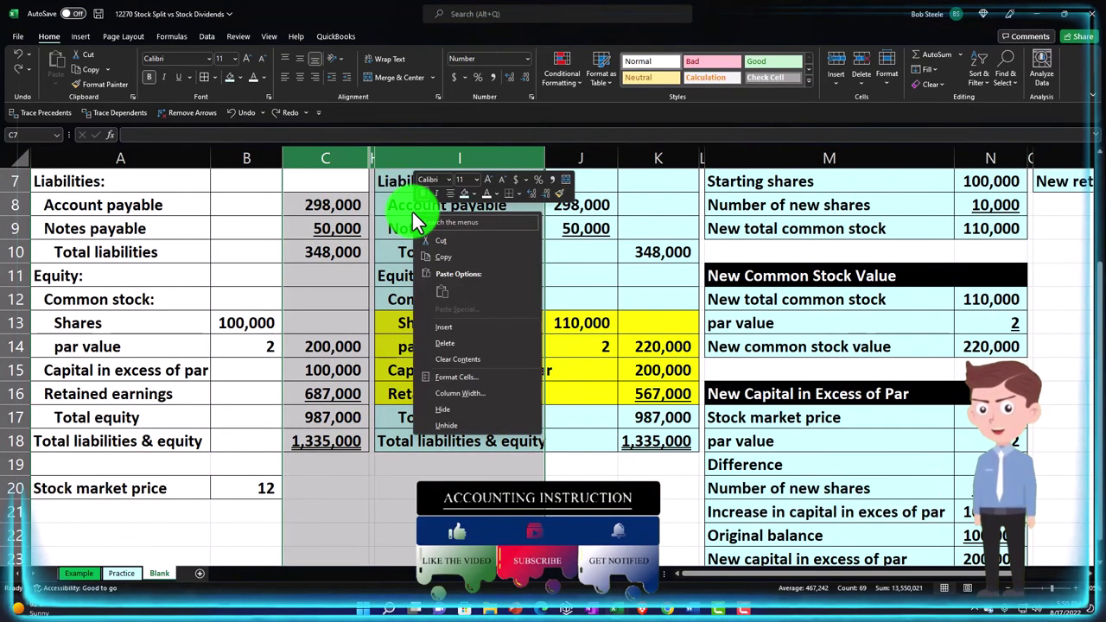
pyautogui.click(450, 423)
pyautogui.click(459, 424)
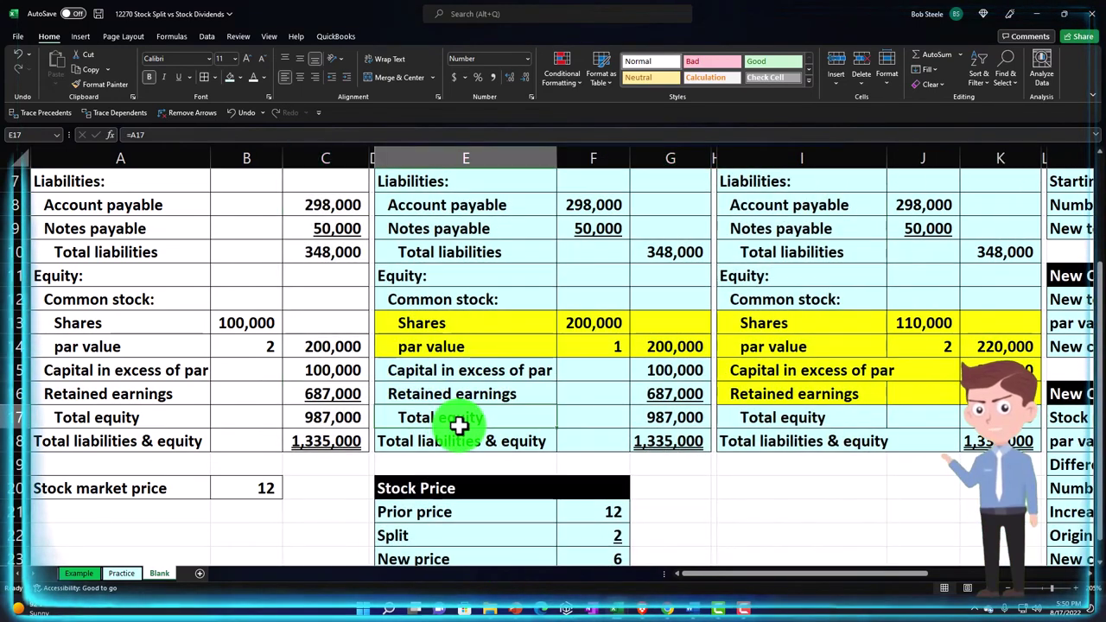
# Examine the shares, par value and retained earnings rows in the two-for-one stock split balance sheet against the stock dividend
pyautogui.scroll(2, 459, 423)
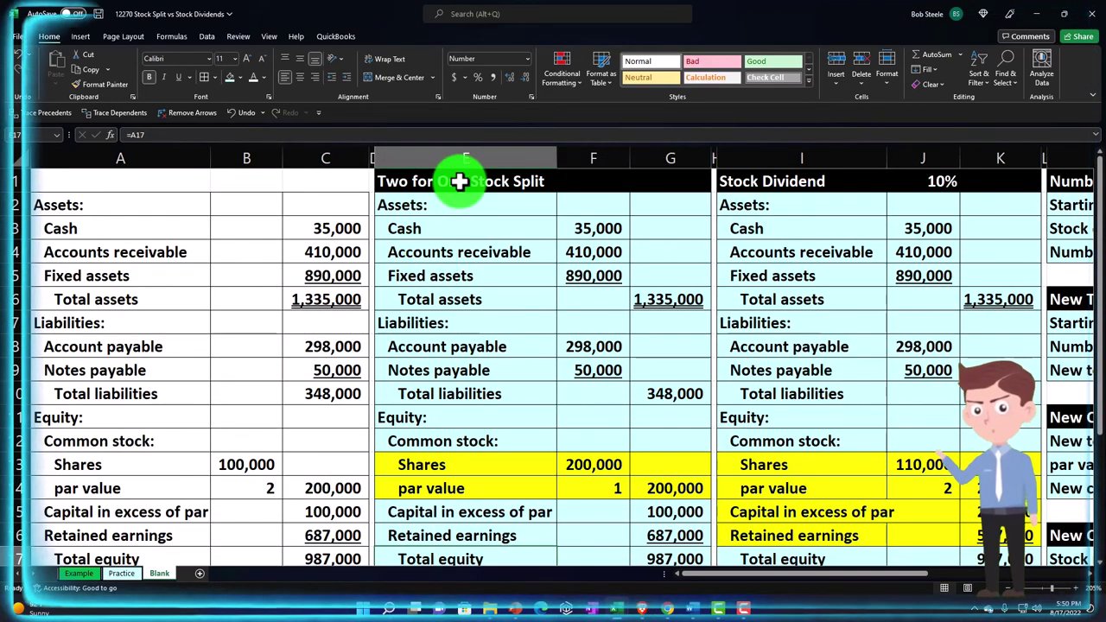
pyautogui.scroll(-2, 499, 320)
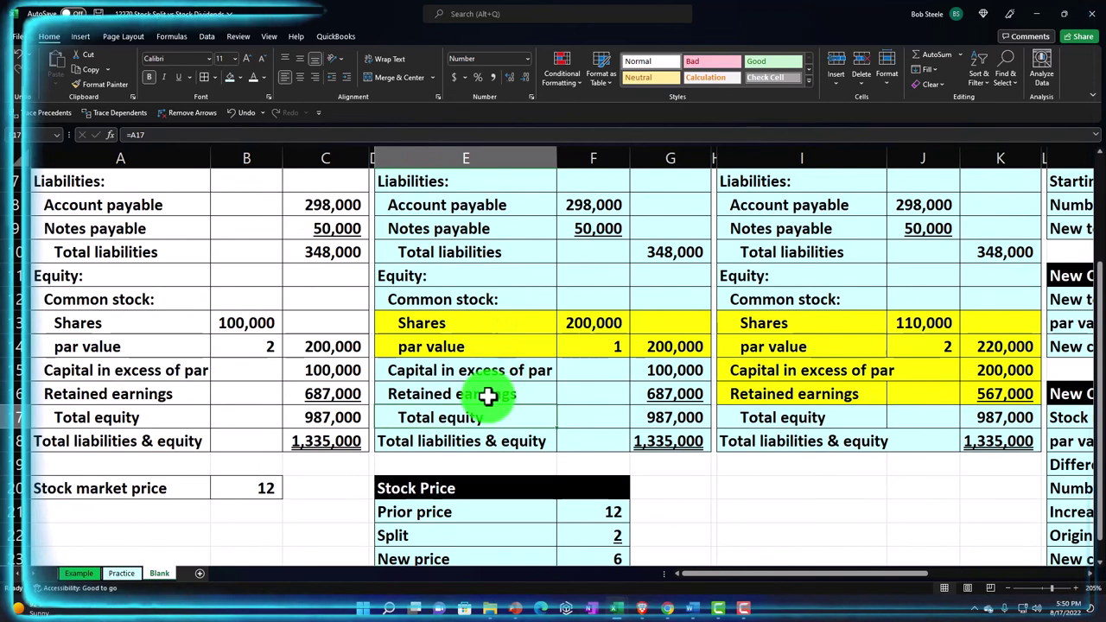
pyautogui.moveTo(488, 396); pyautogui.dragTo(637, 393)
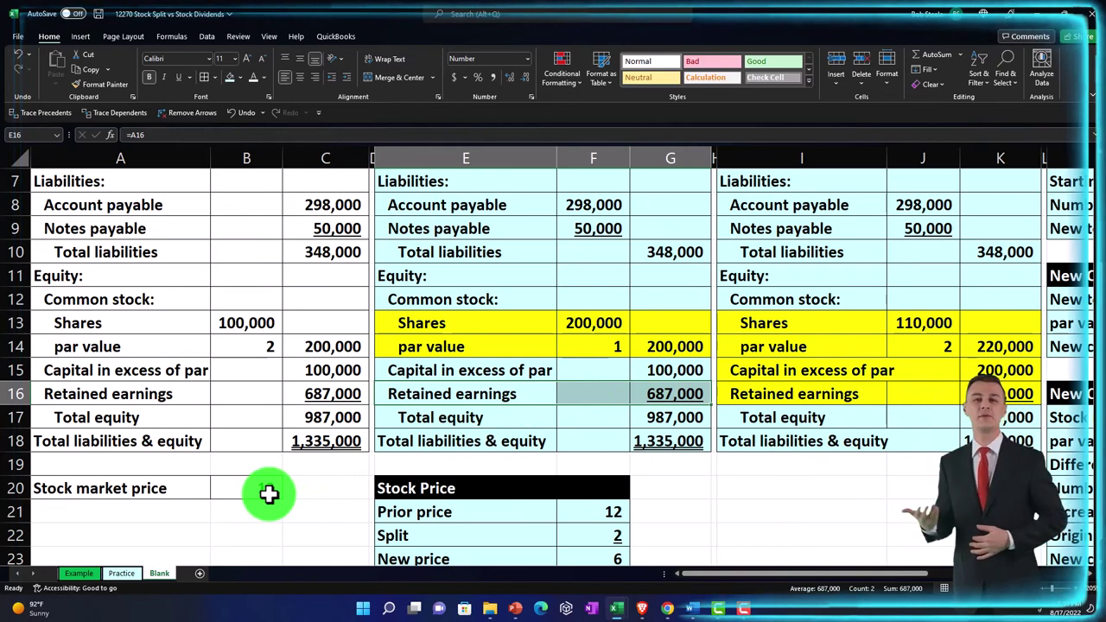
pyautogui.moveTo(476, 327); pyautogui.dragTo(638, 341)
pyautogui.click(673, 394)
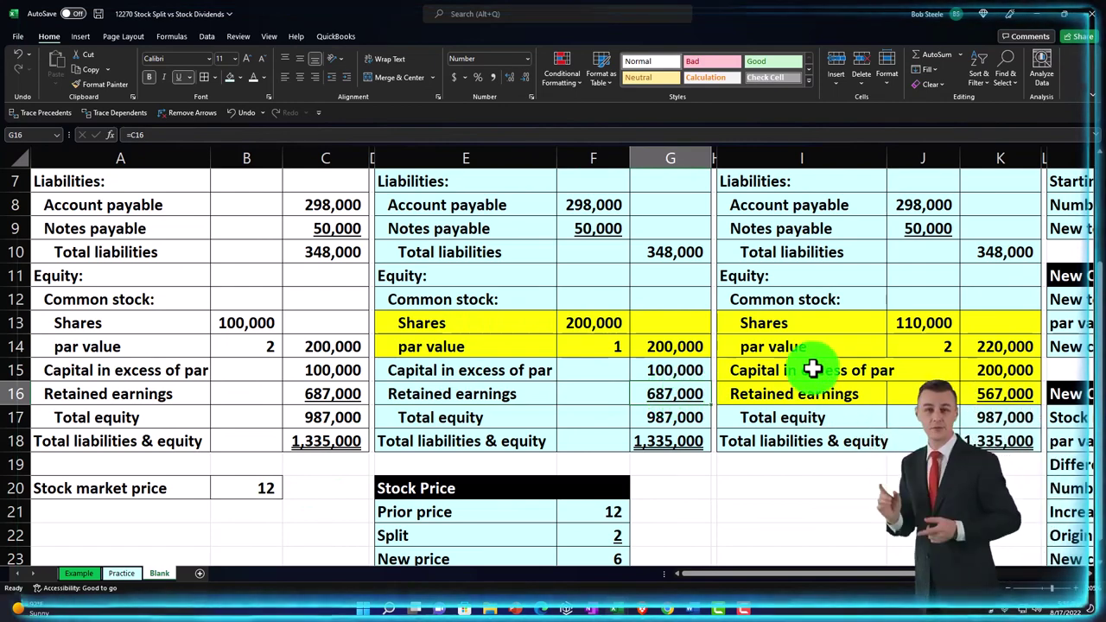
pyautogui.scroll(2, 813, 369)
pyautogui.scroll(-1, 818, 363)
pyautogui.scroll(-1, 818, 363)
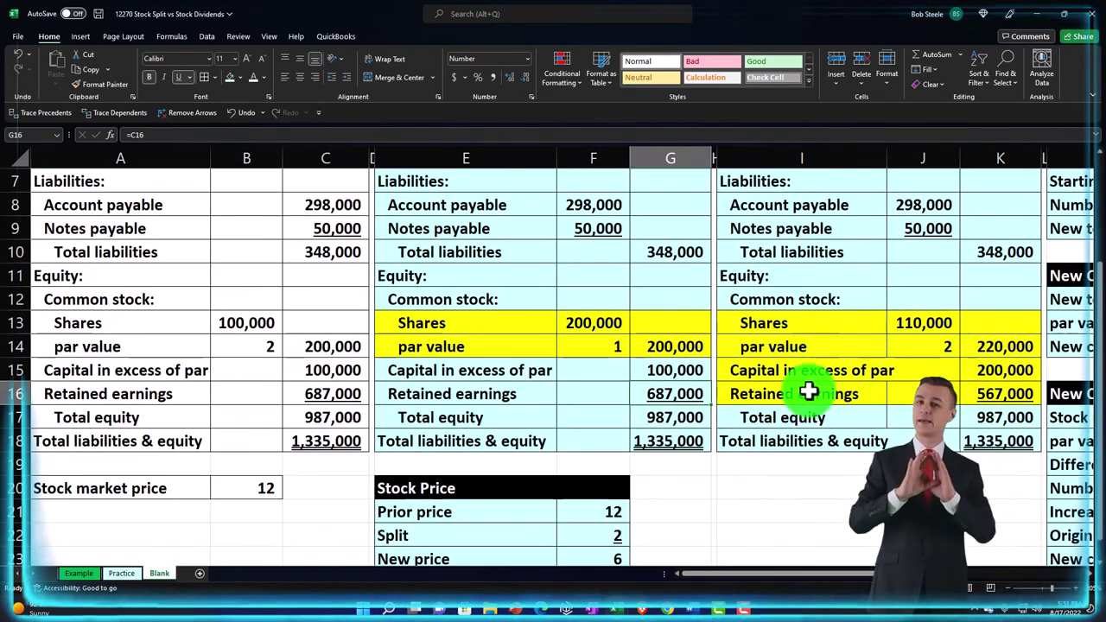
# Review the stock dividend's retained earnings line together with the stock market price in row 20
pyautogui.moveTo(864, 390); pyautogui.dragTo(1002, 391)
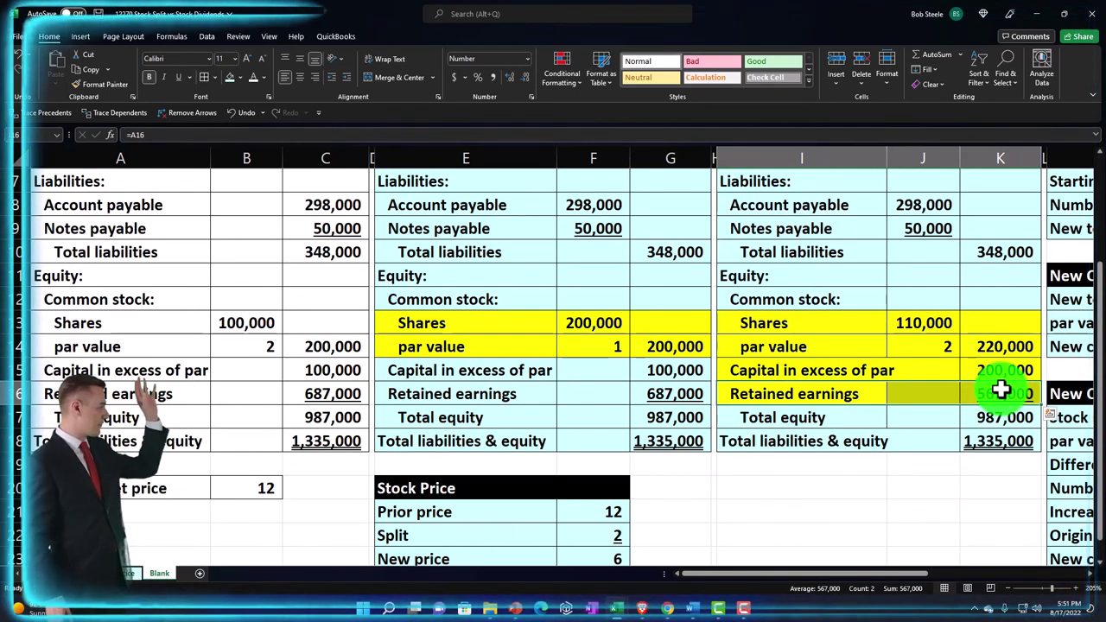
pyautogui.scroll(2, 1000, 389)
pyautogui.scroll(-1, 832, 236)
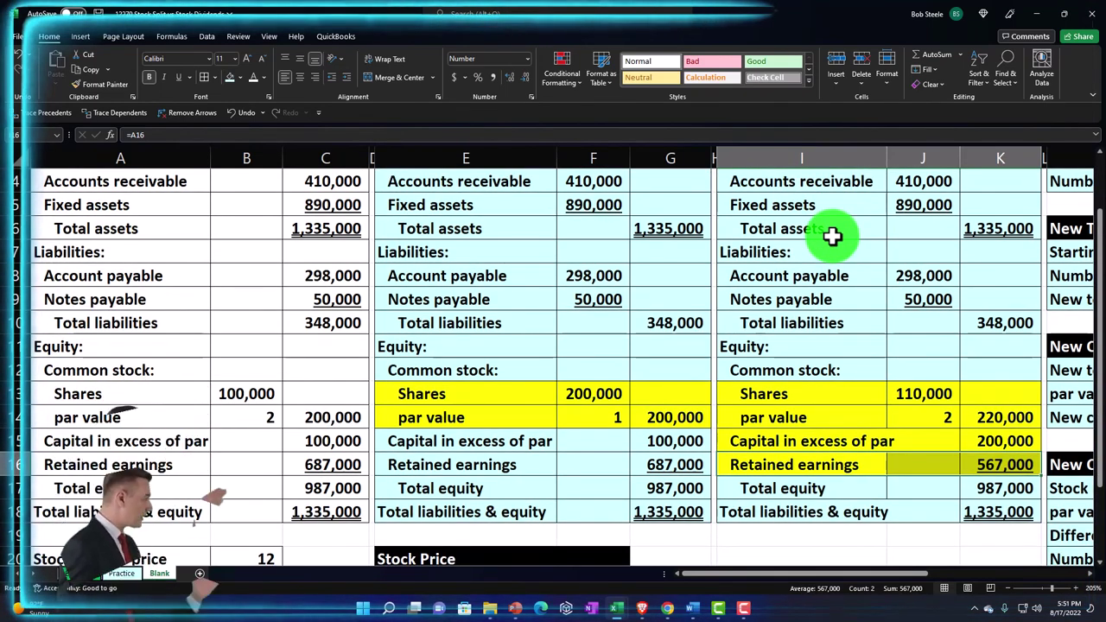
pyautogui.scroll(-1, 839, 306)
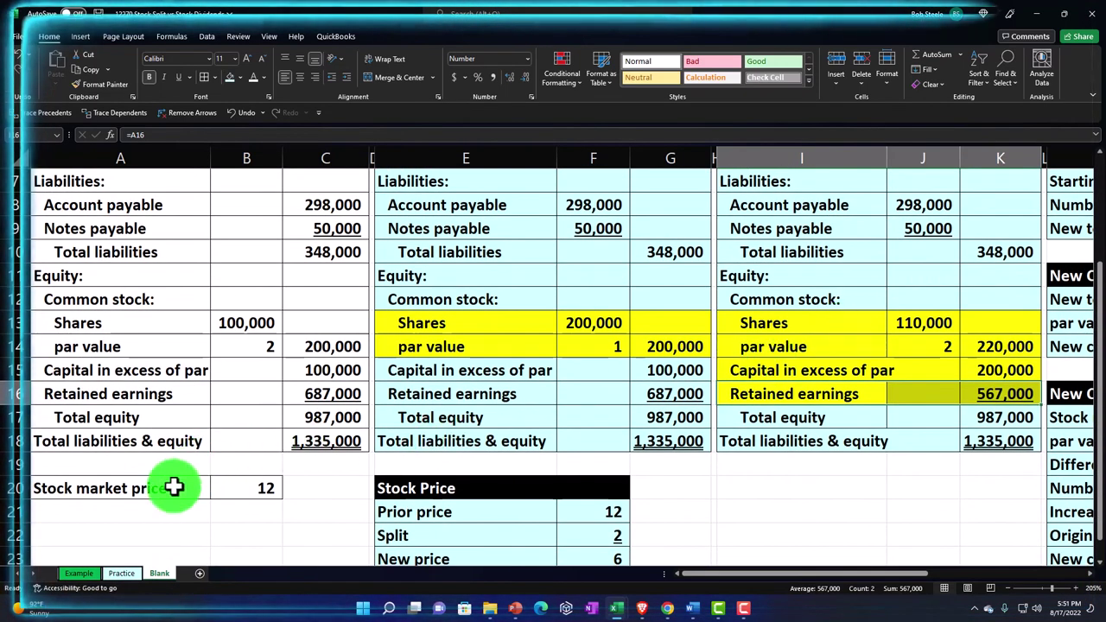
pyautogui.moveTo(175, 488); pyautogui.dragTo(232, 487)
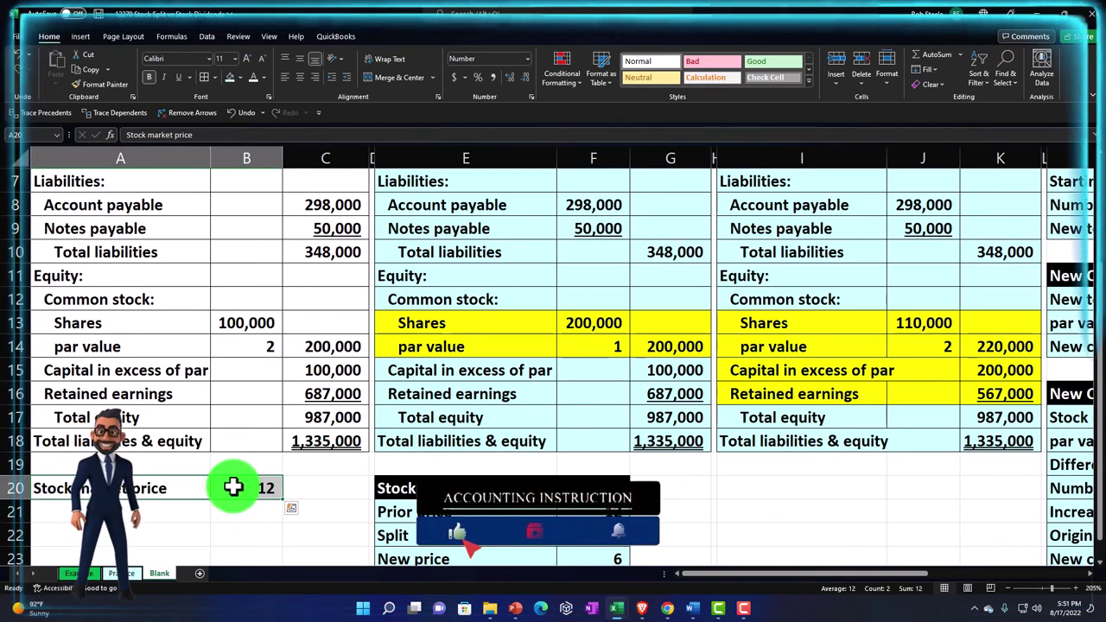
pyautogui.moveTo(847, 397); pyautogui.dragTo(968, 390)
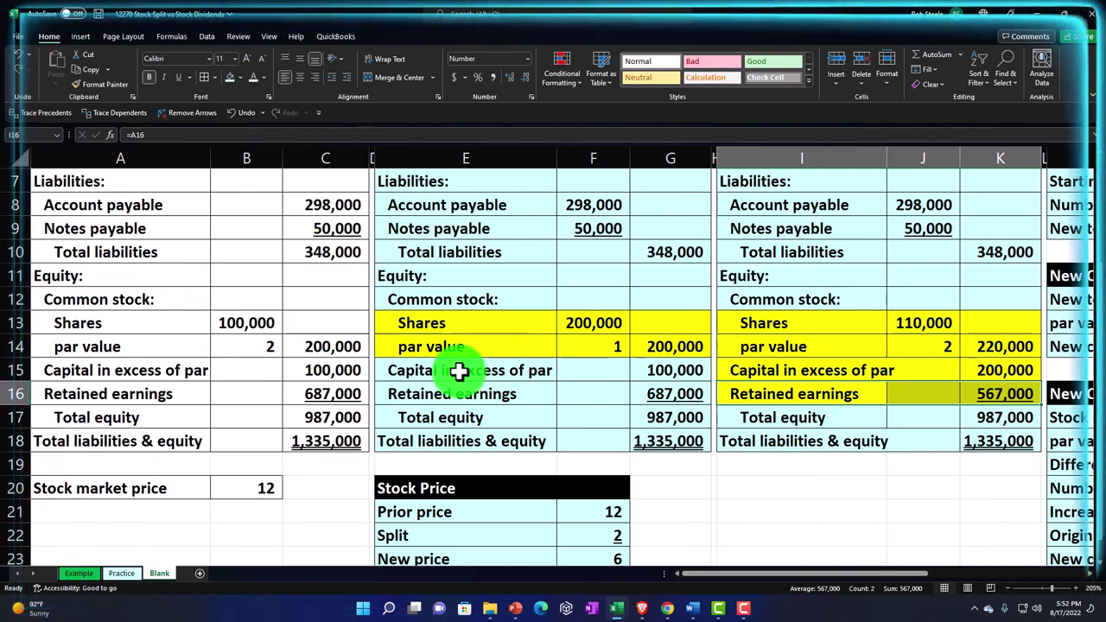
pyautogui.moveTo(206, 486); pyautogui.dragTo(218, 486)
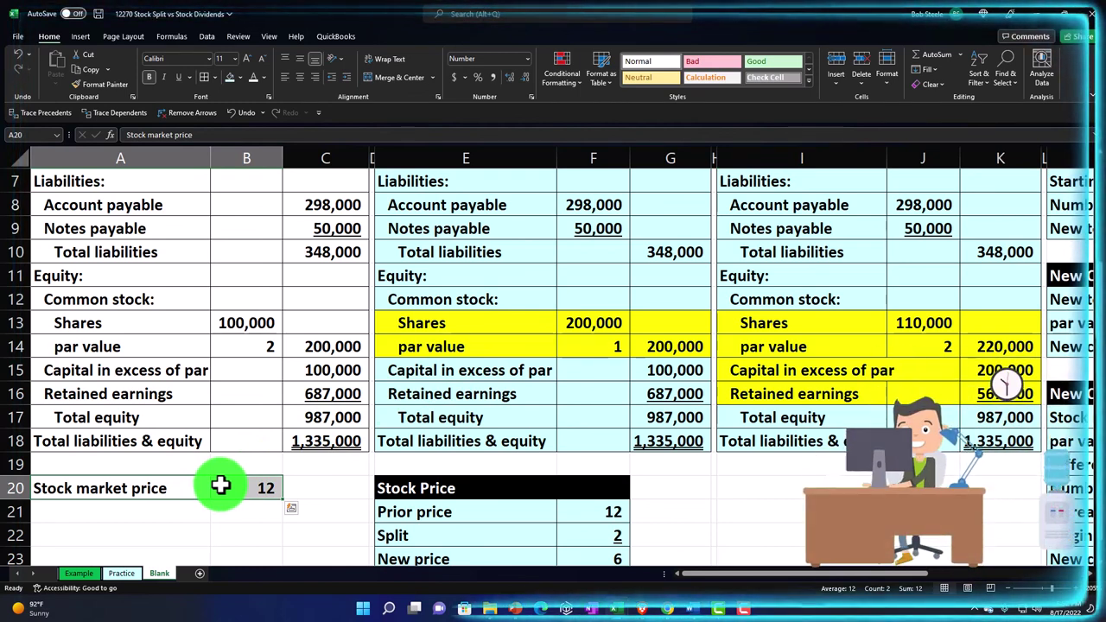
# Review the new stock price calculation under the split and the retained earnings line of the stock dividend
pyautogui.scroll(-1, 220, 486)
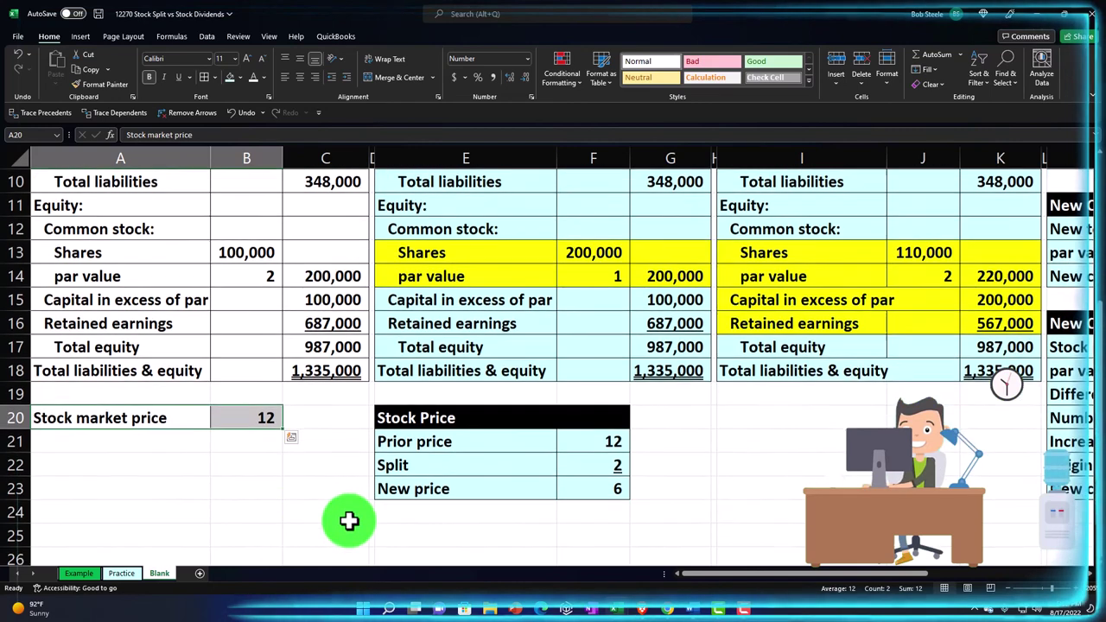
pyautogui.moveTo(505, 494); pyautogui.dragTo(573, 488)
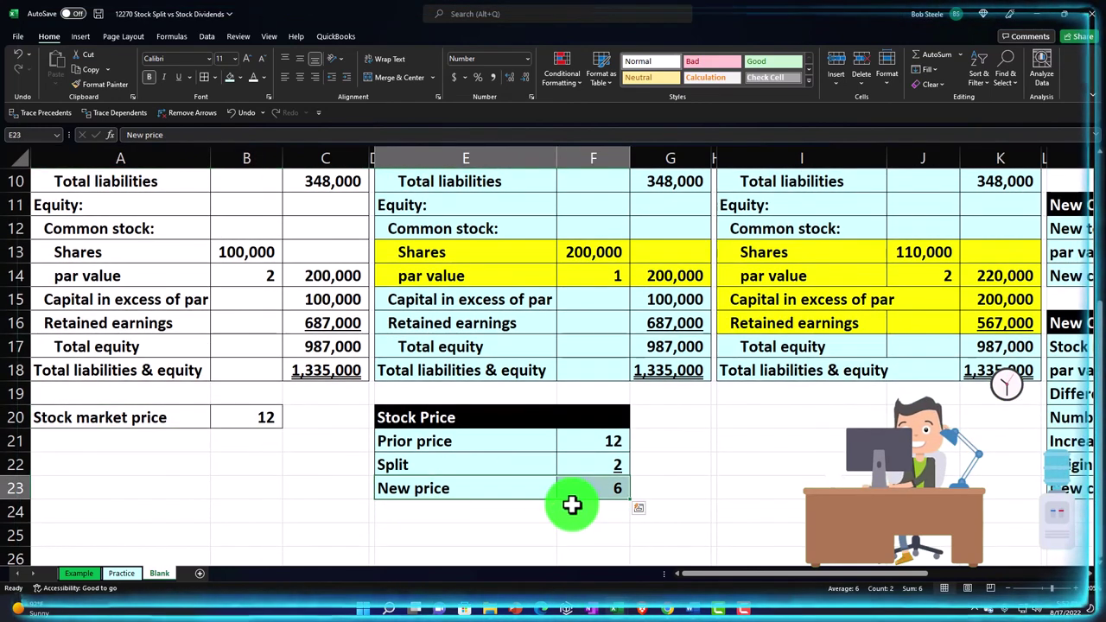
pyautogui.click(587, 494)
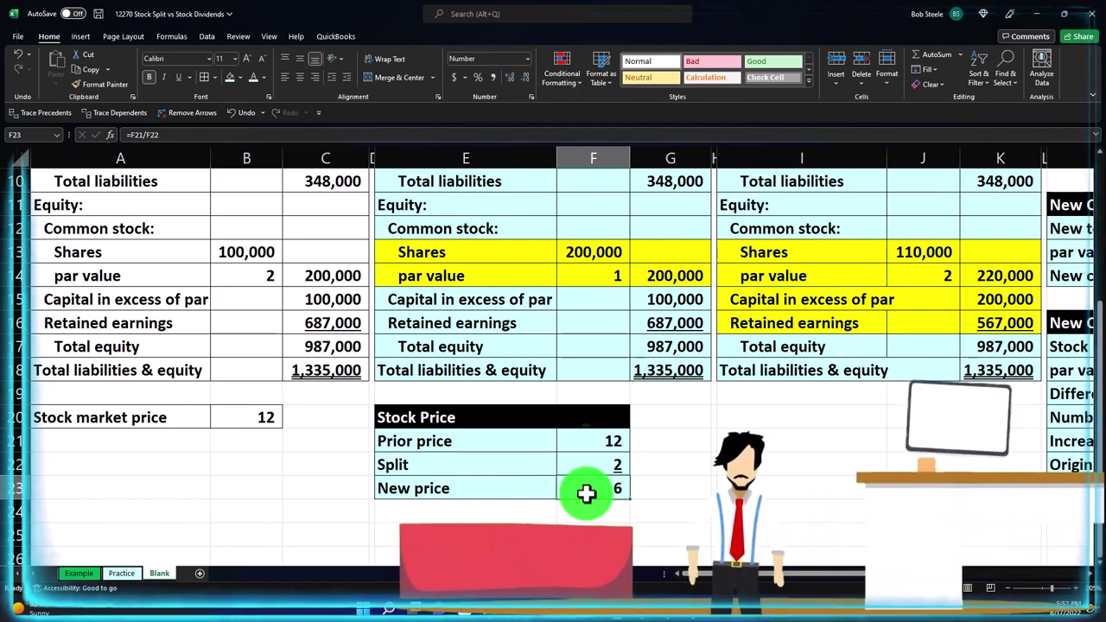
pyautogui.scroll(1, 587, 494)
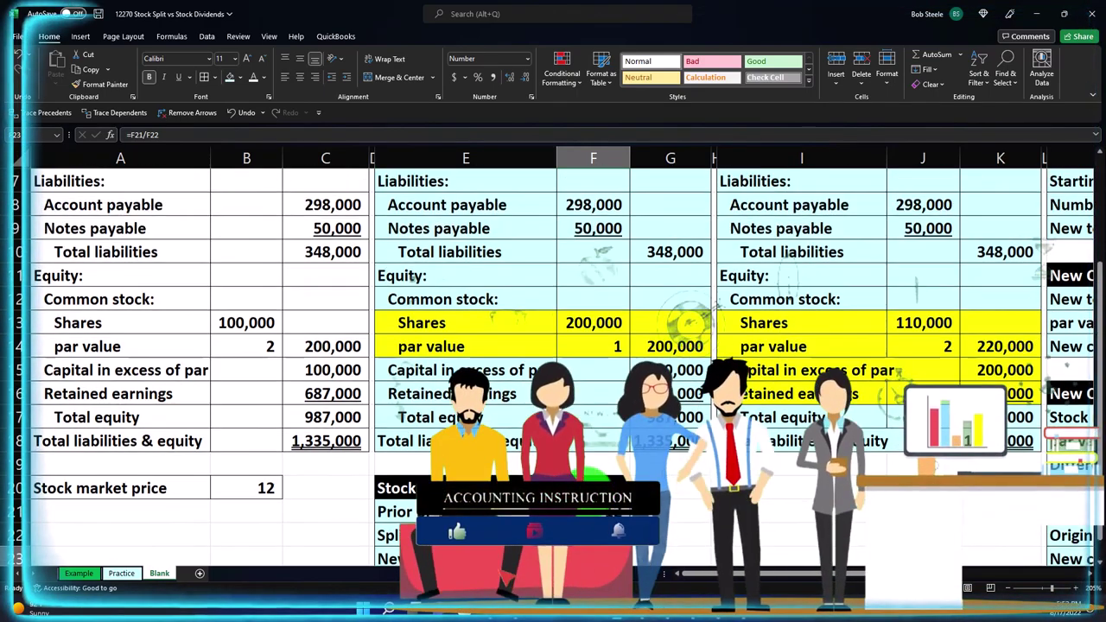
pyautogui.scroll(2, 587, 493)
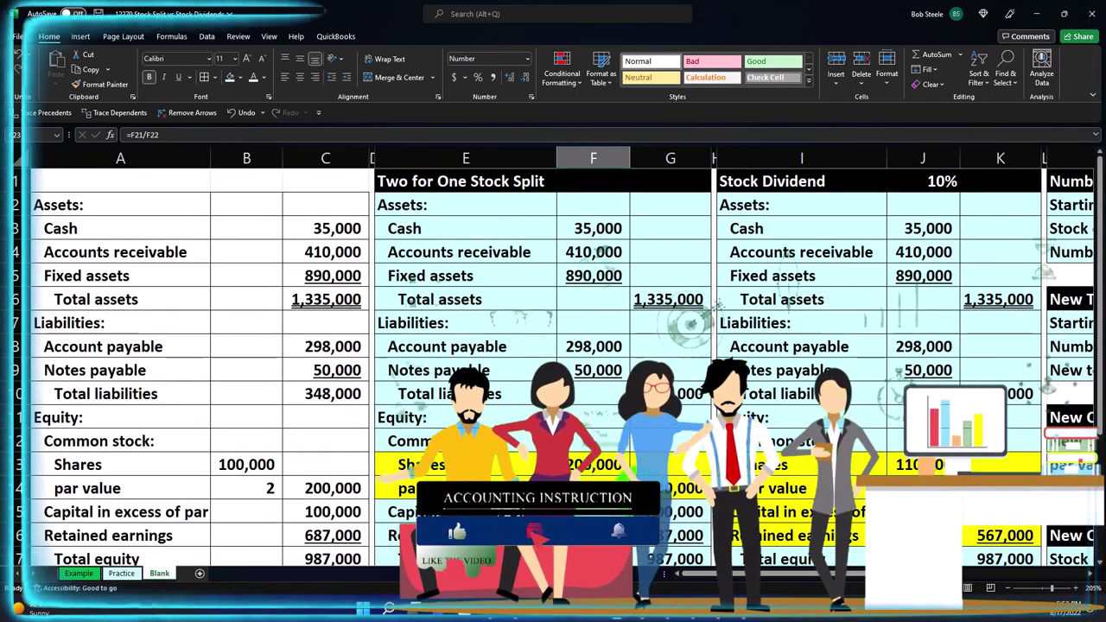
pyautogui.scroll(-1, 759, 494)
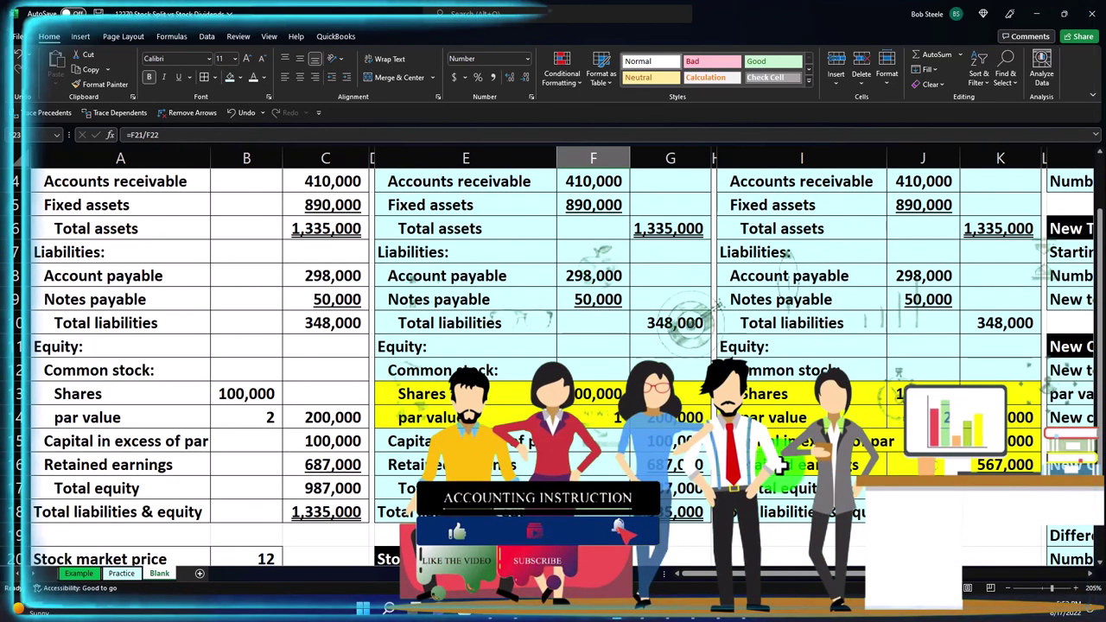
pyautogui.moveTo(777, 464); pyautogui.dragTo(975, 465)
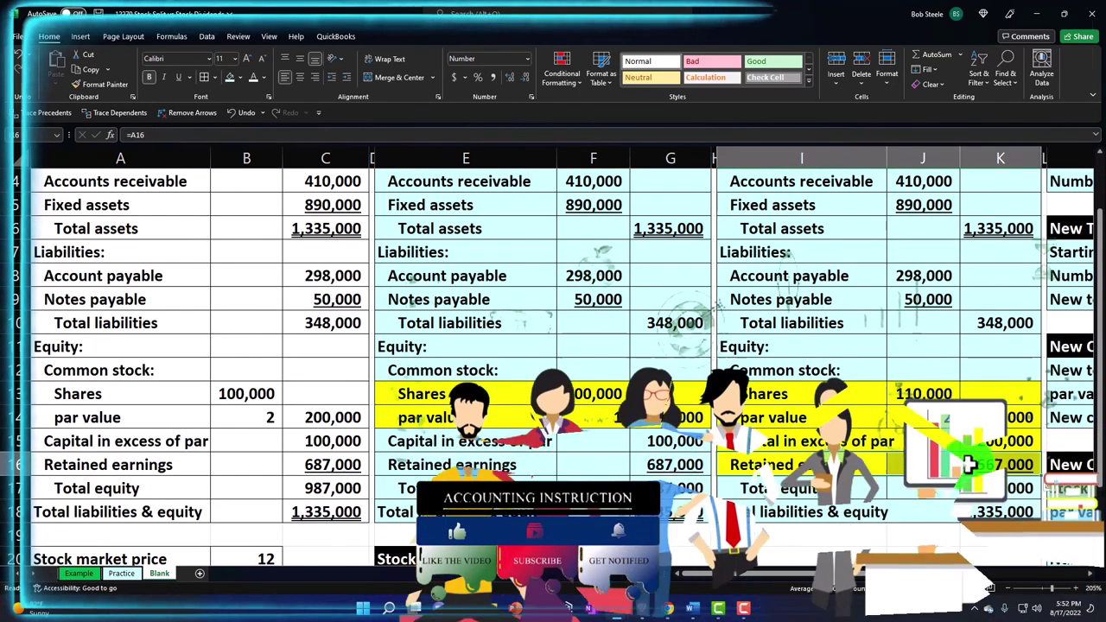